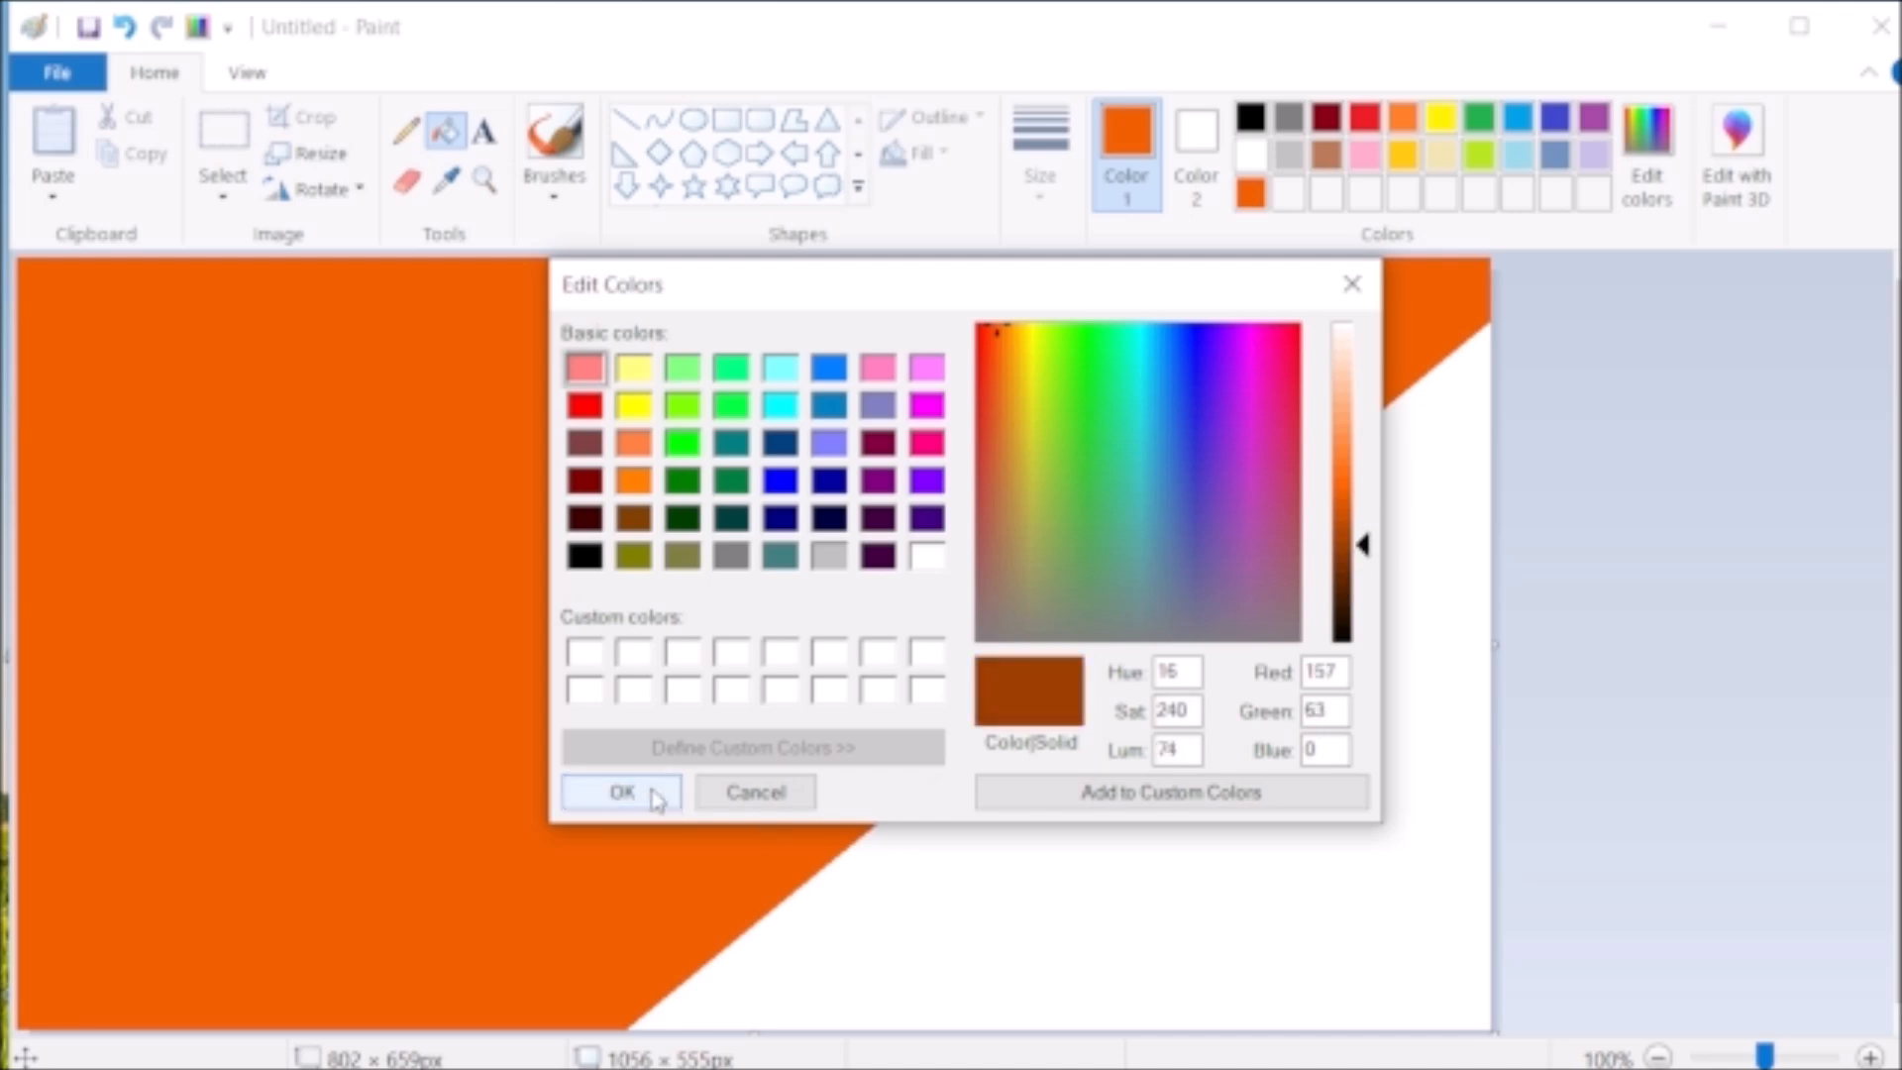
- Set the drawing colour to RGB 157, 63, 0, draw a diagonal line across the orange area and fill the upper-left corner with it
{"action": "left_click", "coordinate": [622, 792]}
{"action": "left_click", "coordinate": [625, 119]}
{"action": "mouse_move", "coordinate": [624, 397]}
{"action": "left_mouse_down"}
{"action": "mouse_move", "coordinate": [358, 691]}
{"action": "mouse_move", "coordinate": [12, 905]}
{"action": "left_mouse_up"}
{"action": "left_click_drag", "start_coordinate": [624, 397], "coordinate": [828, 206]}
{"action": "left_click", "coordinate": [446, 130]}
{"action": "left_click", "coordinate": [314, 386]}
- Draw a parallel white diagonal line through the orange band and fill the orange strip below it with white
{"action": "left_click", "coordinate": [1251, 154]}
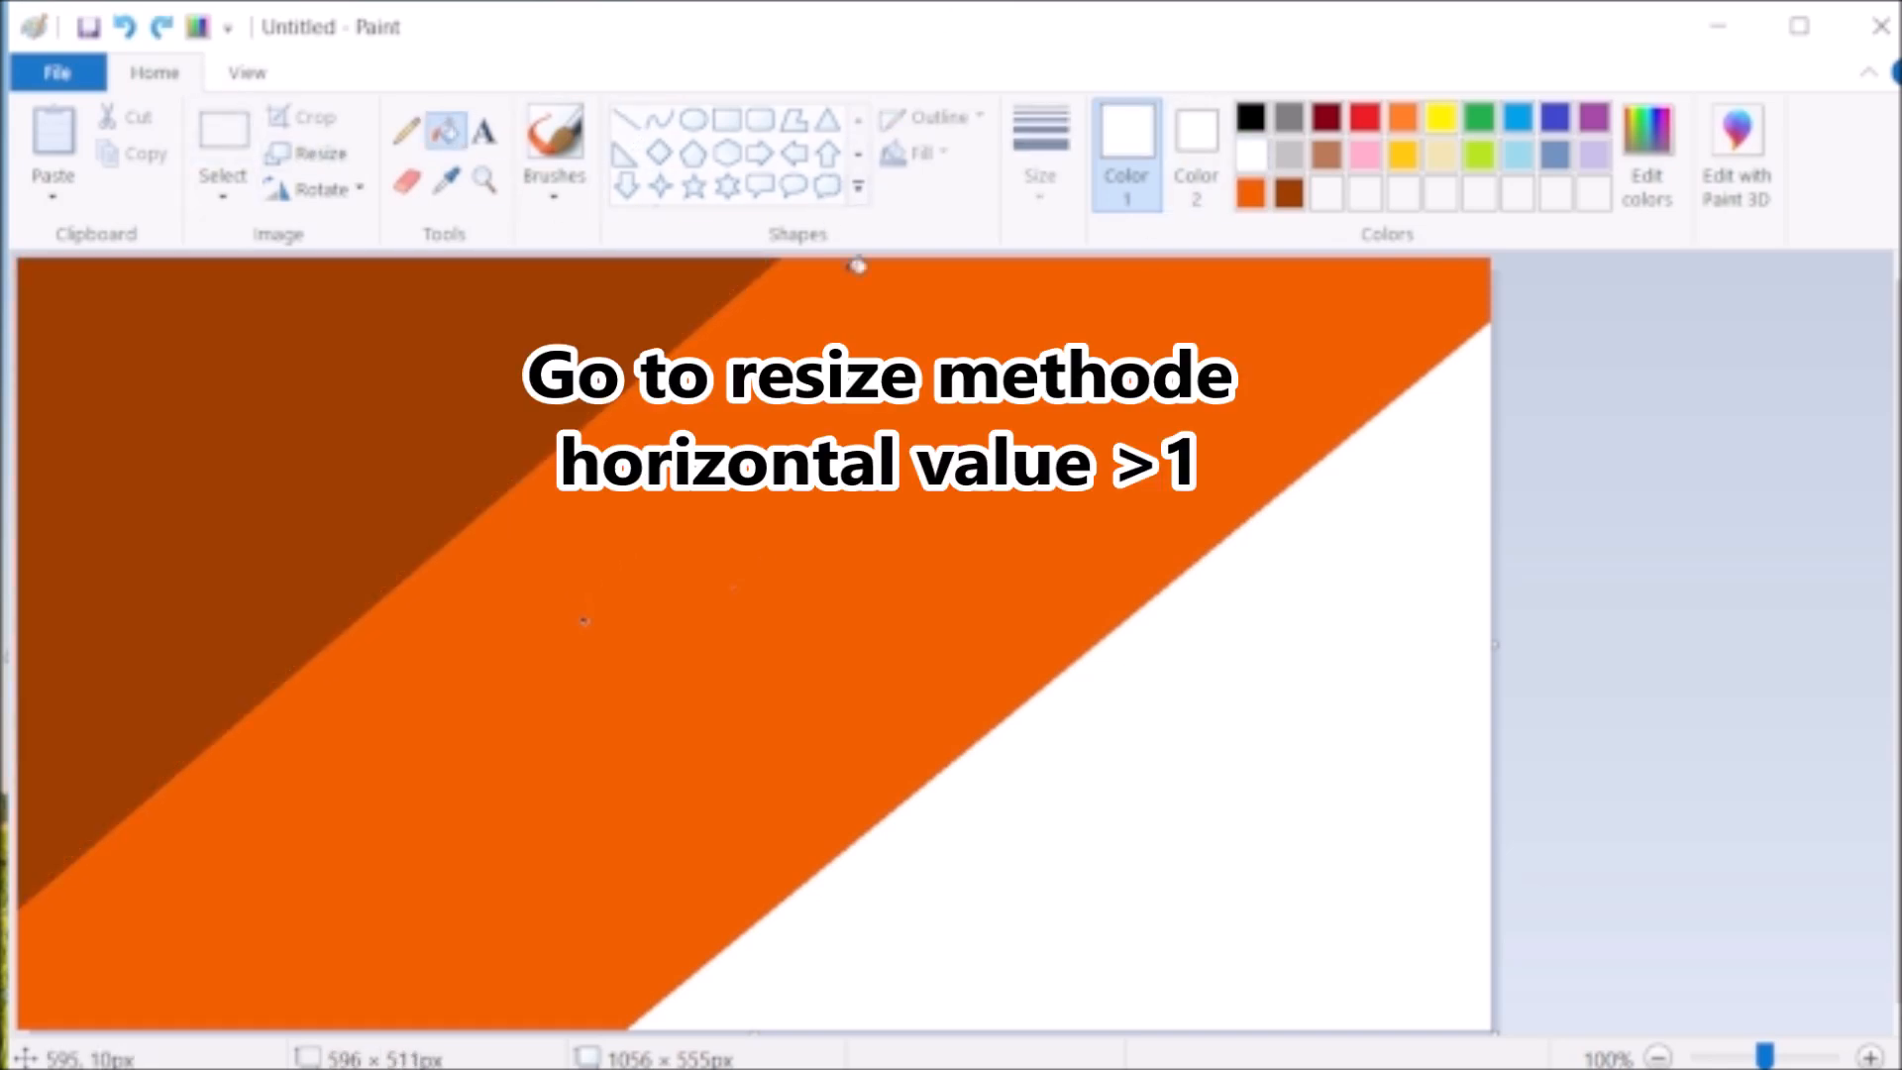
{"action": "left_click", "coordinate": [625, 119]}
{"action": "left_click_drag", "start_coordinate": [1276, 261], "coordinate": [335, 1032]}
{"action": "left_click", "coordinate": [446, 129]}
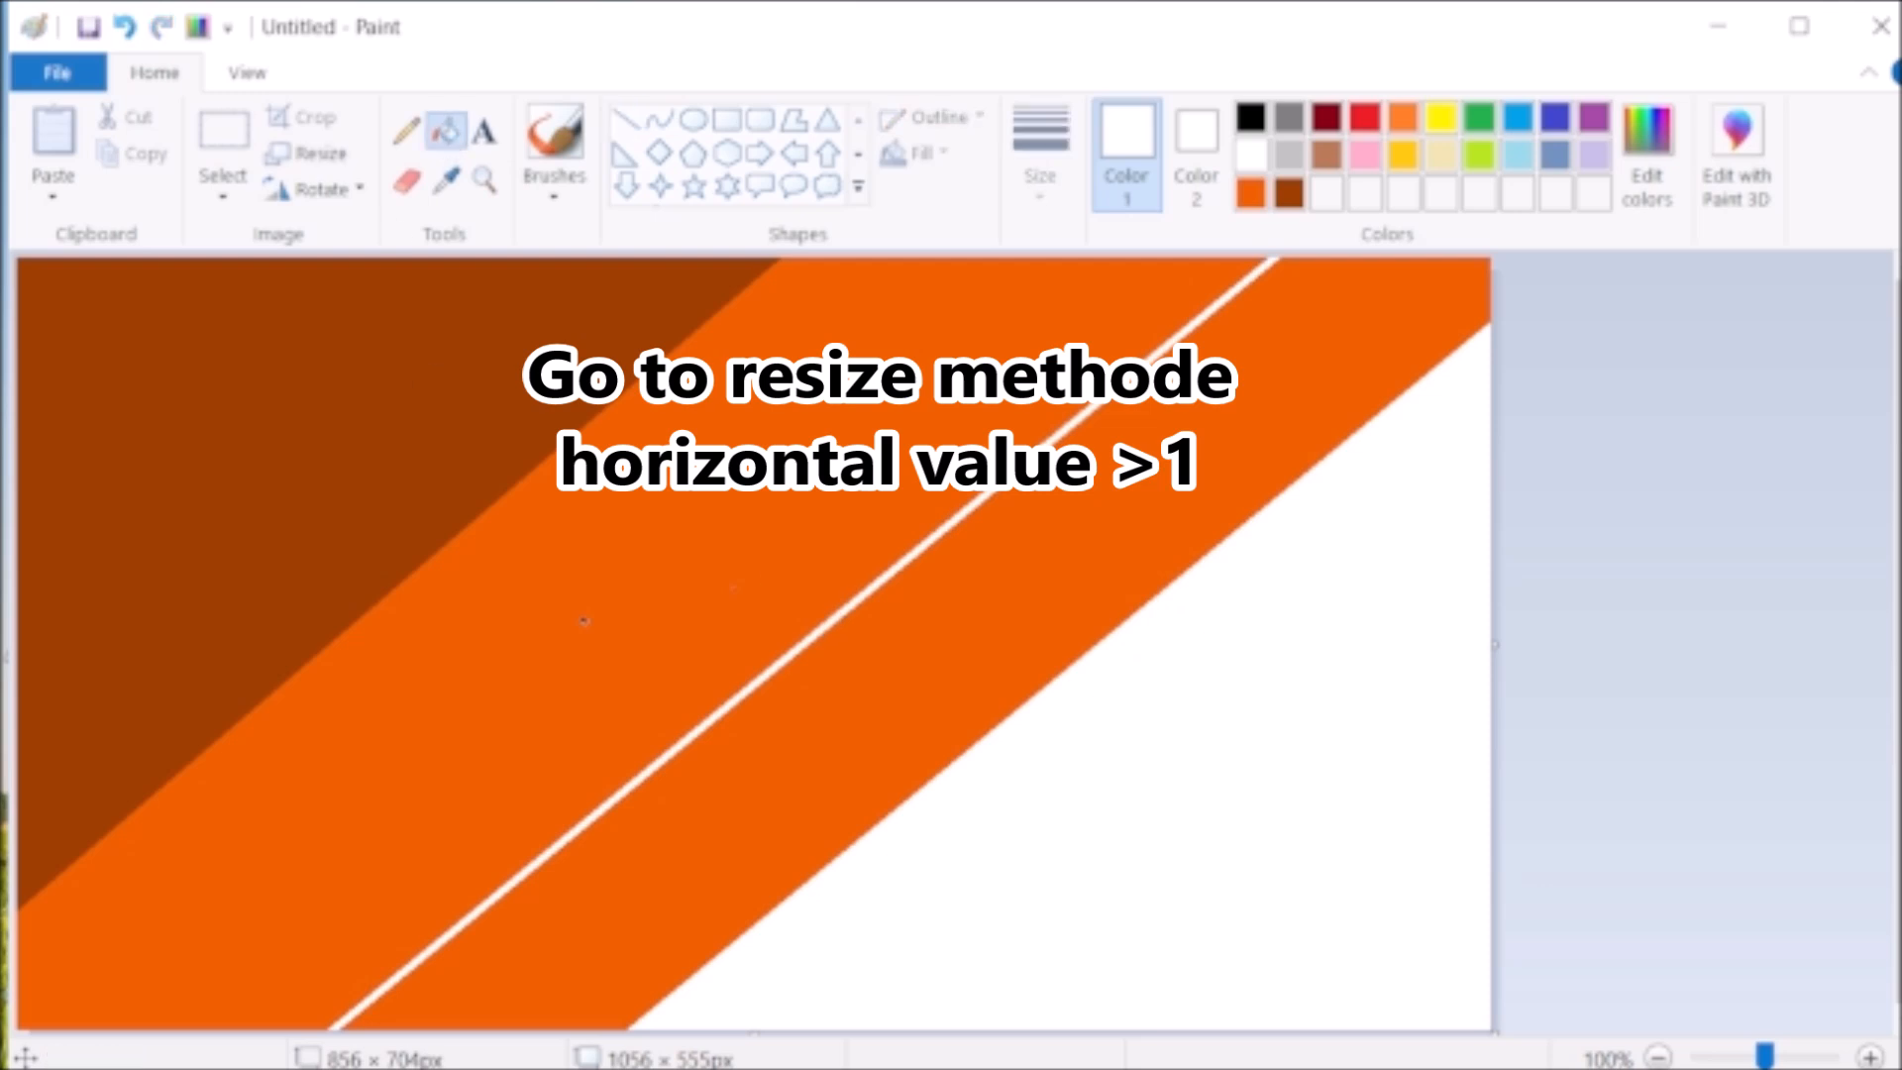
{"action": "left_click", "coordinate": [990, 624]}
- Resize the image by pixels to a horizontal size of 1 without maintaining the aspect ratio
{"action": "left_click", "coordinate": [337, 166]}
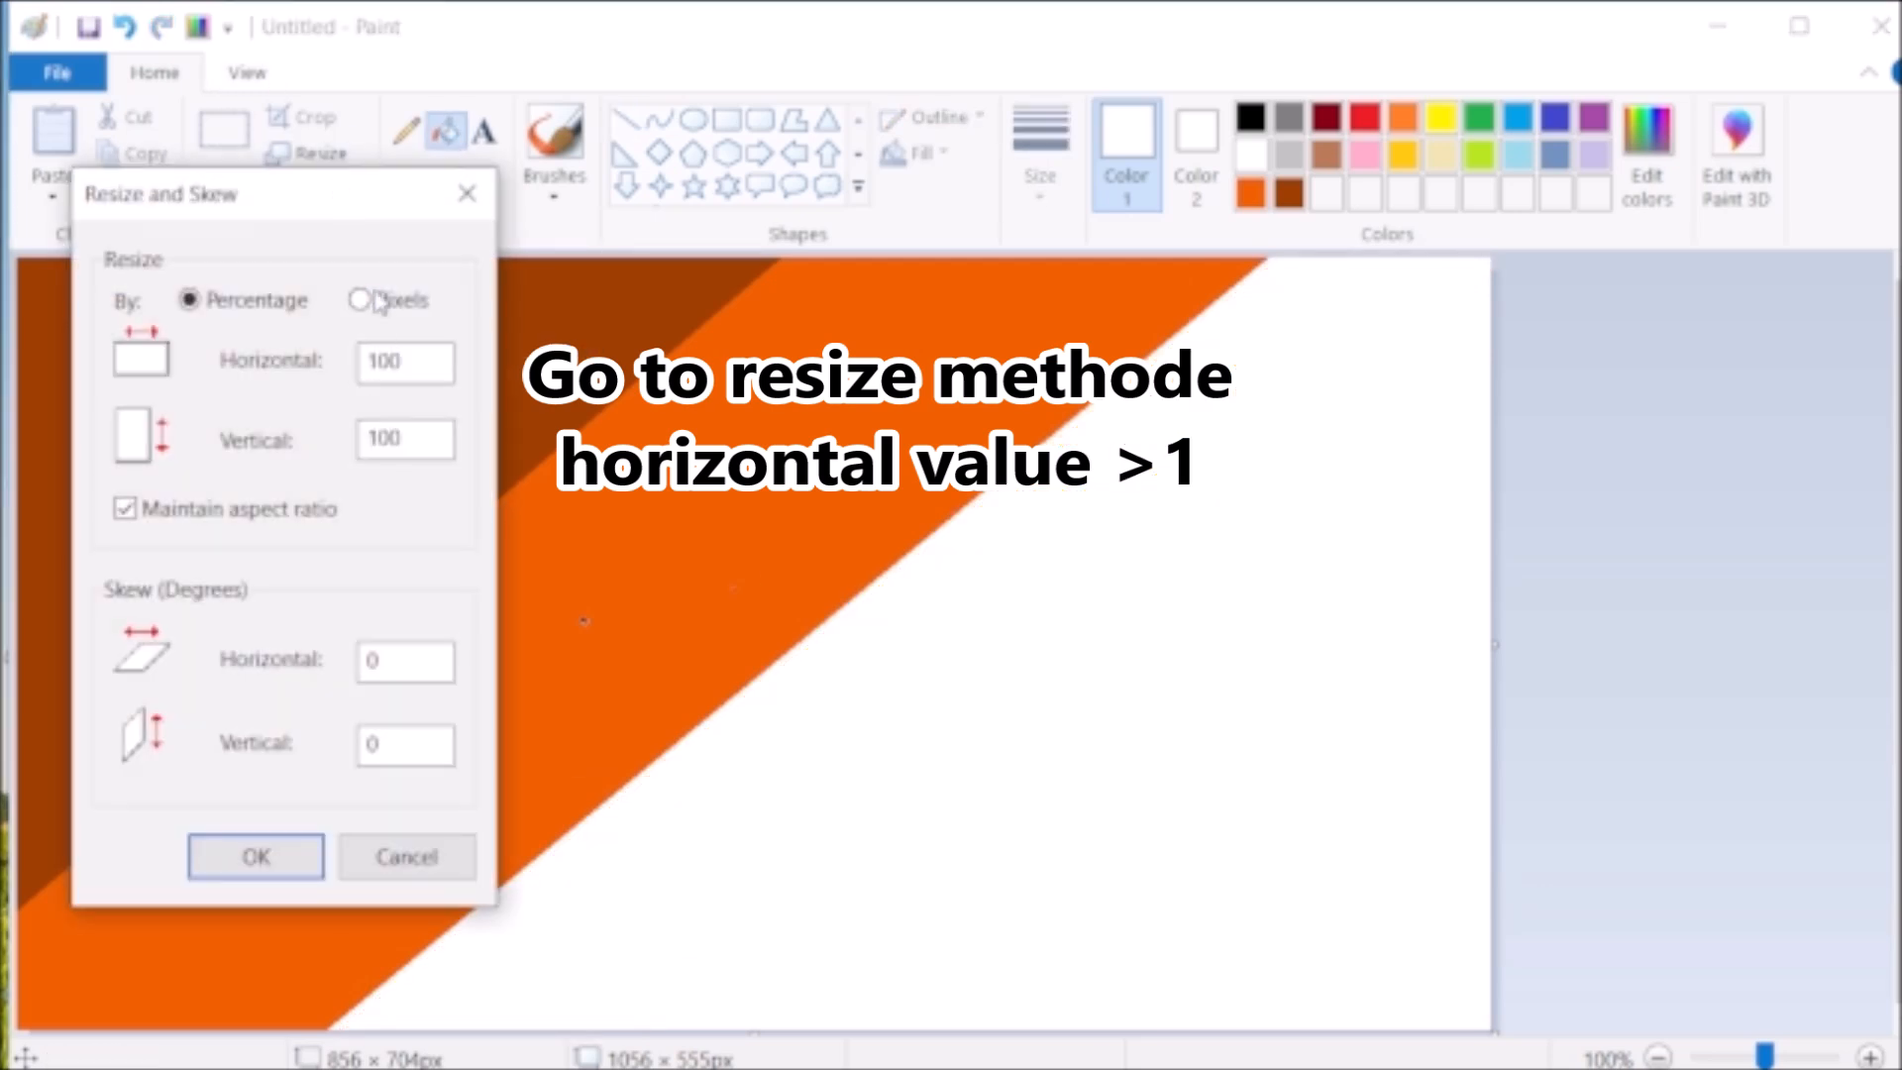
{"action": "left_click", "coordinate": [358, 299]}
{"action": "left_click", "coordinate": [166, 508]}
{"action": "double_click", "coordinate": [365, 364]}
{"action": "type", "text": "1"}
{"action": "left_click", "coordinate": [260, 857]}
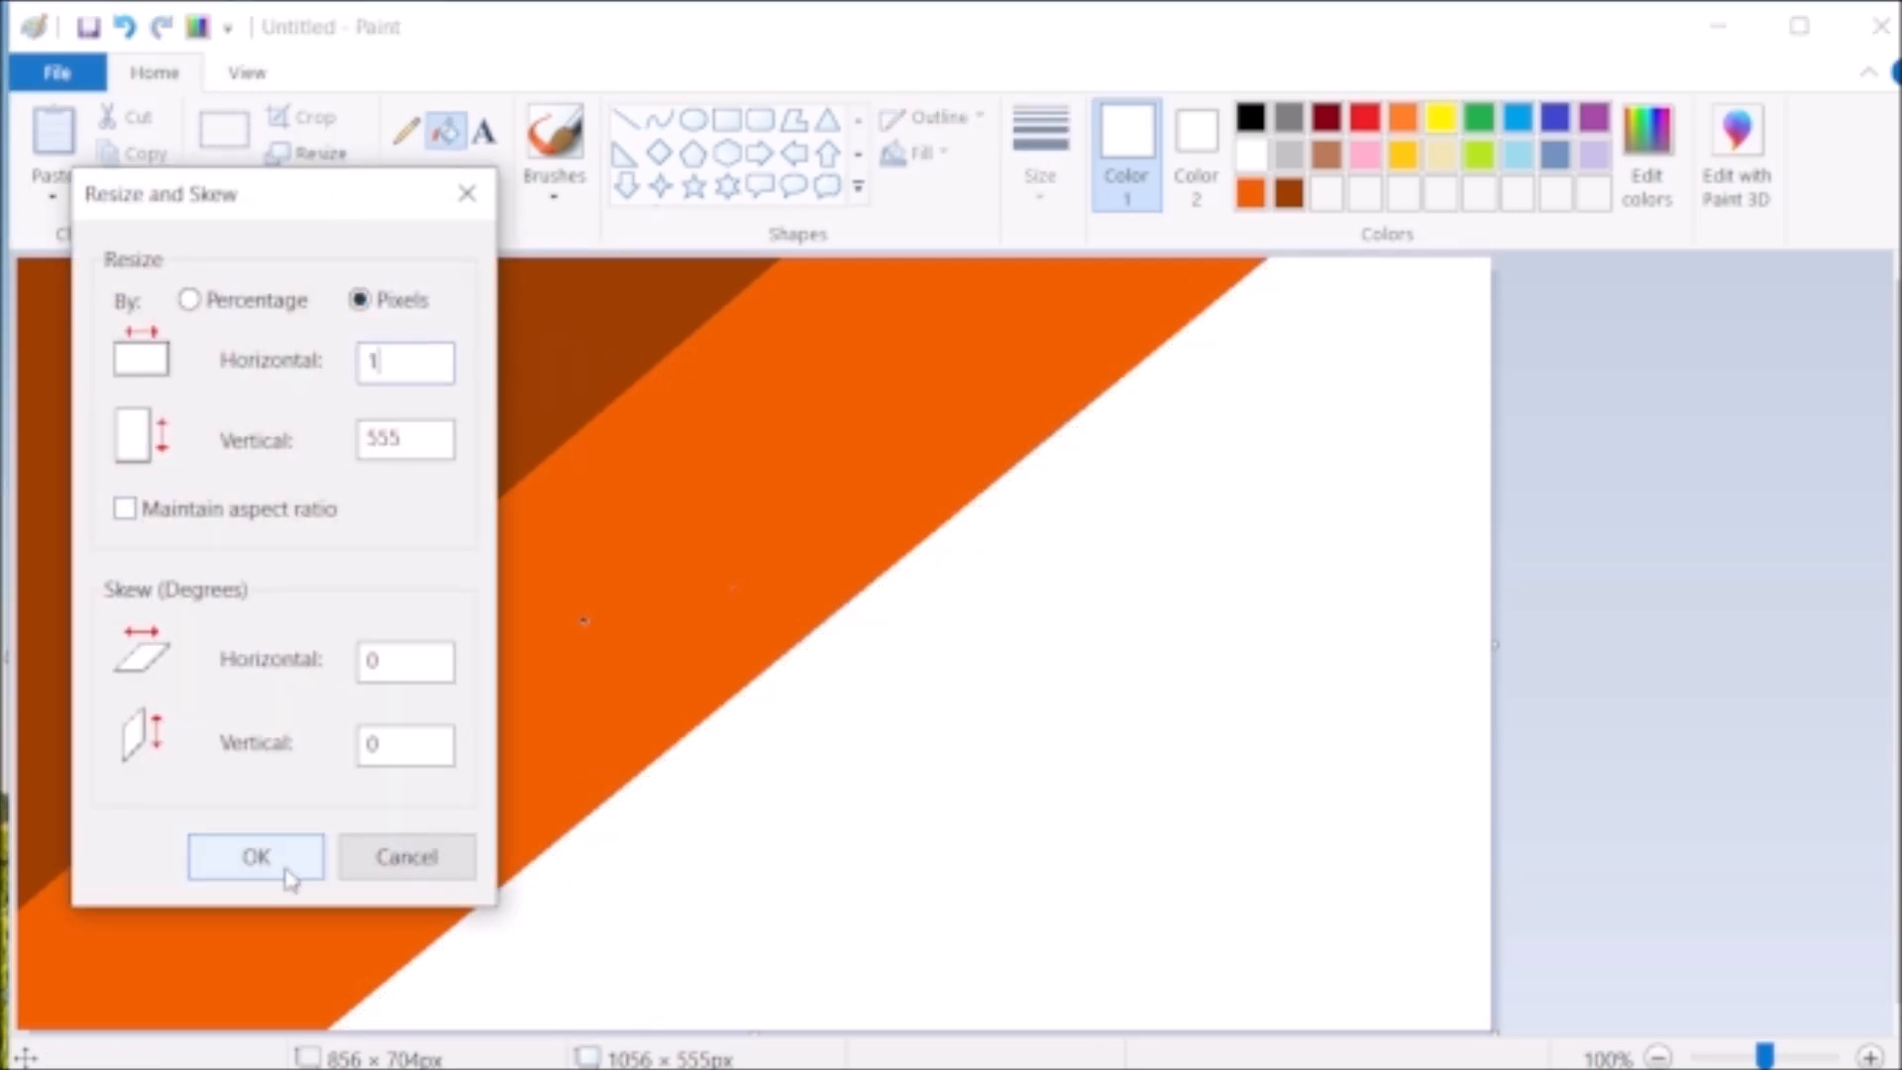
- Resize the image back to a horizontal size of 1056 pixels without maintaining the aspect ratio, stretching it into a gradient
{"action": "left_click", "coordinate": [308, 154]}
{"action": "left_click", "coordinate": [359, 299]}
{"action": "left_click", "coordinate": [123, 508]}
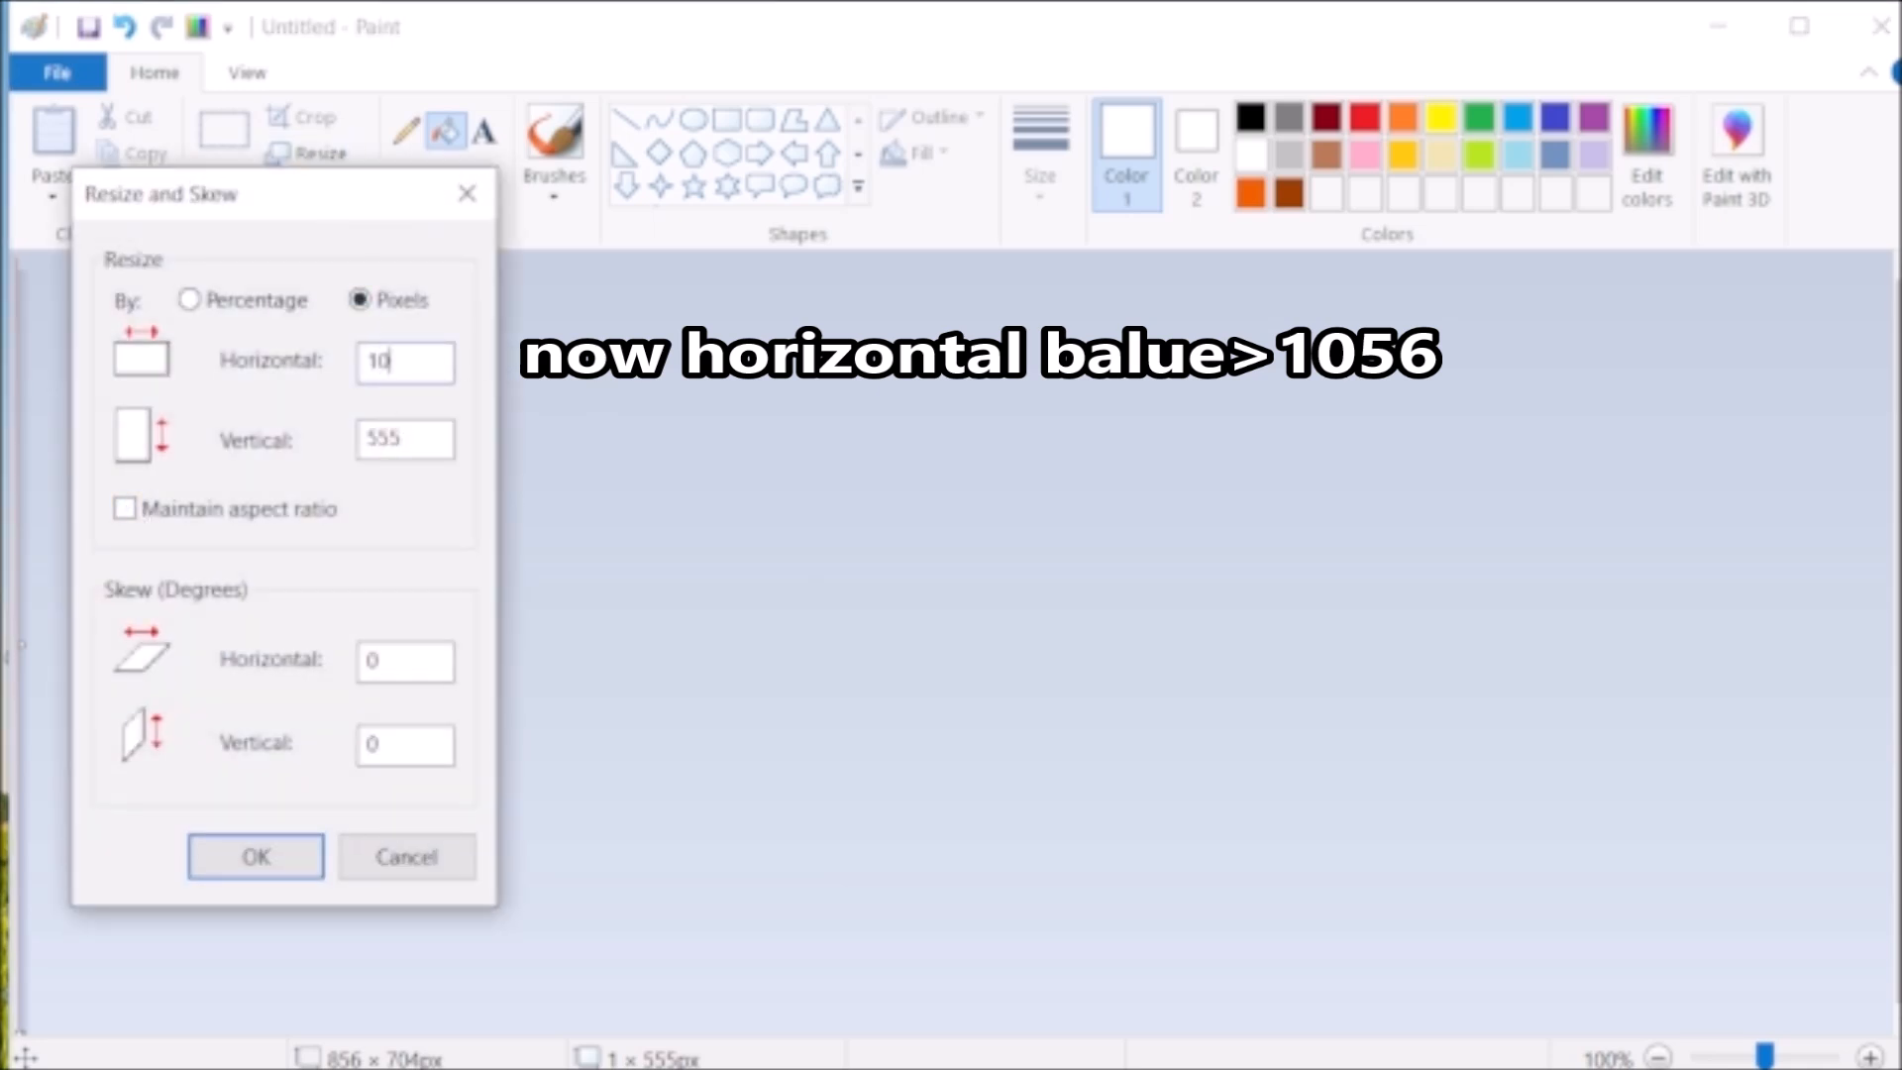
{"action": "left_click", "coordinate": [255, 857]}
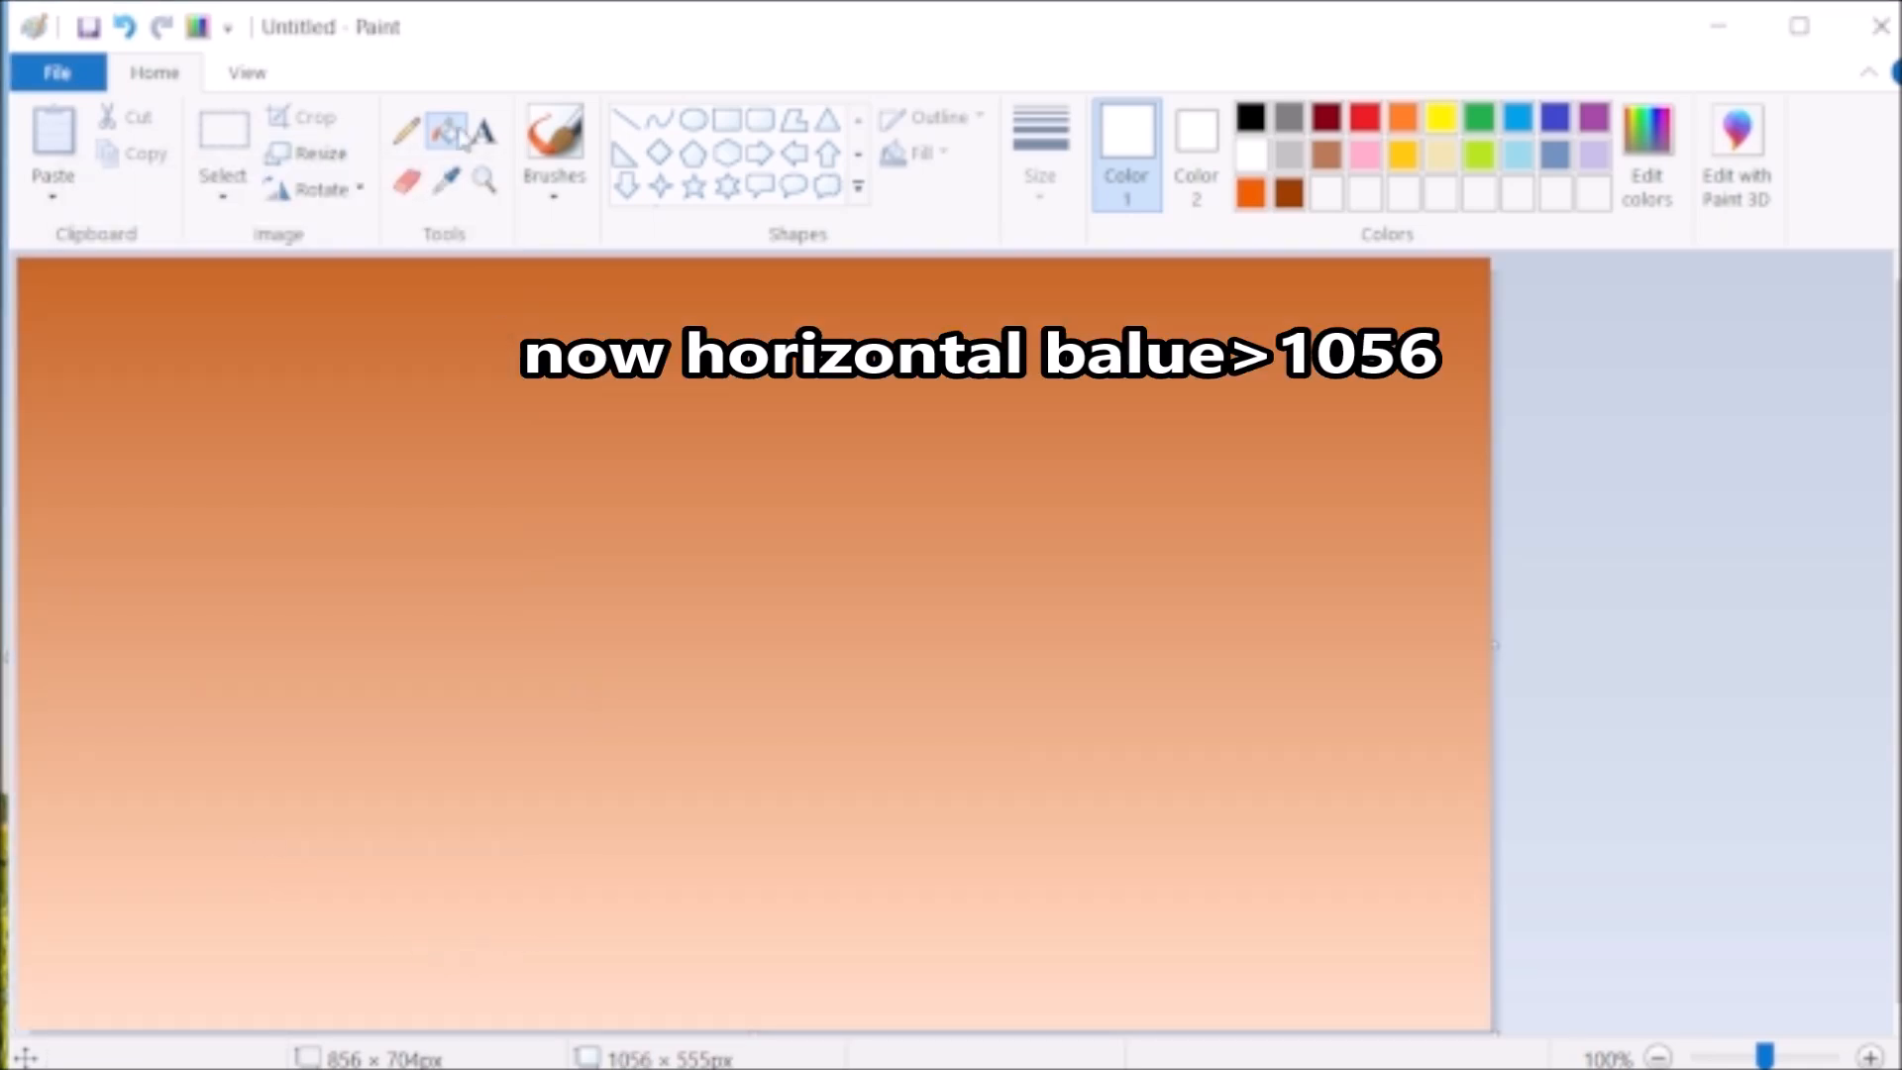
- Choose the standard brush, mix a custom medium-dark green from the palette green, and pick a thicker stroke size
{"action": "left_click", "coordinate": [554, 184]}
{"action": "left_click", "coordinate": [560, 260]}
{"action": "left_click", "coordinate": [1479, 117]}
{"action": "left_click", "coordinate": [1646, 154]}
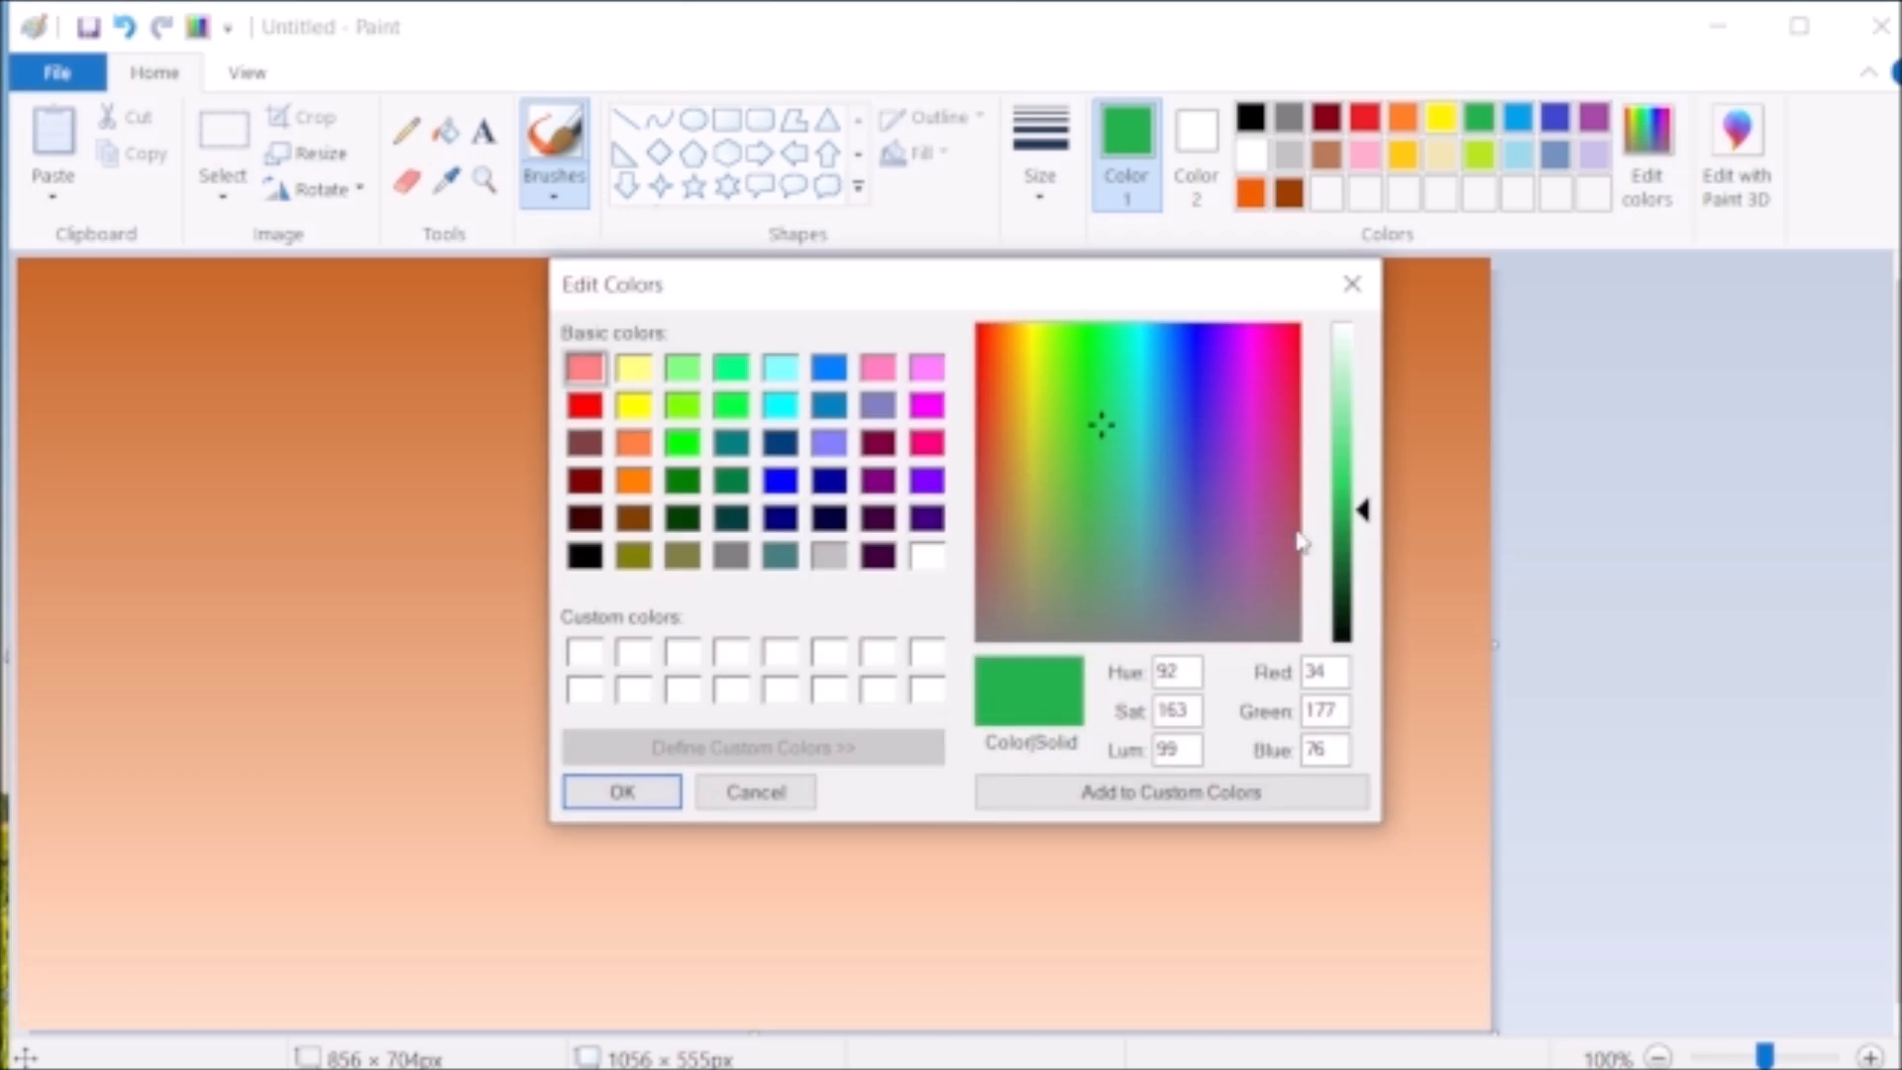
{"action": "left_click_drag", "start_coordinate": [1077, 414], "coordinate": [1087, 396]}
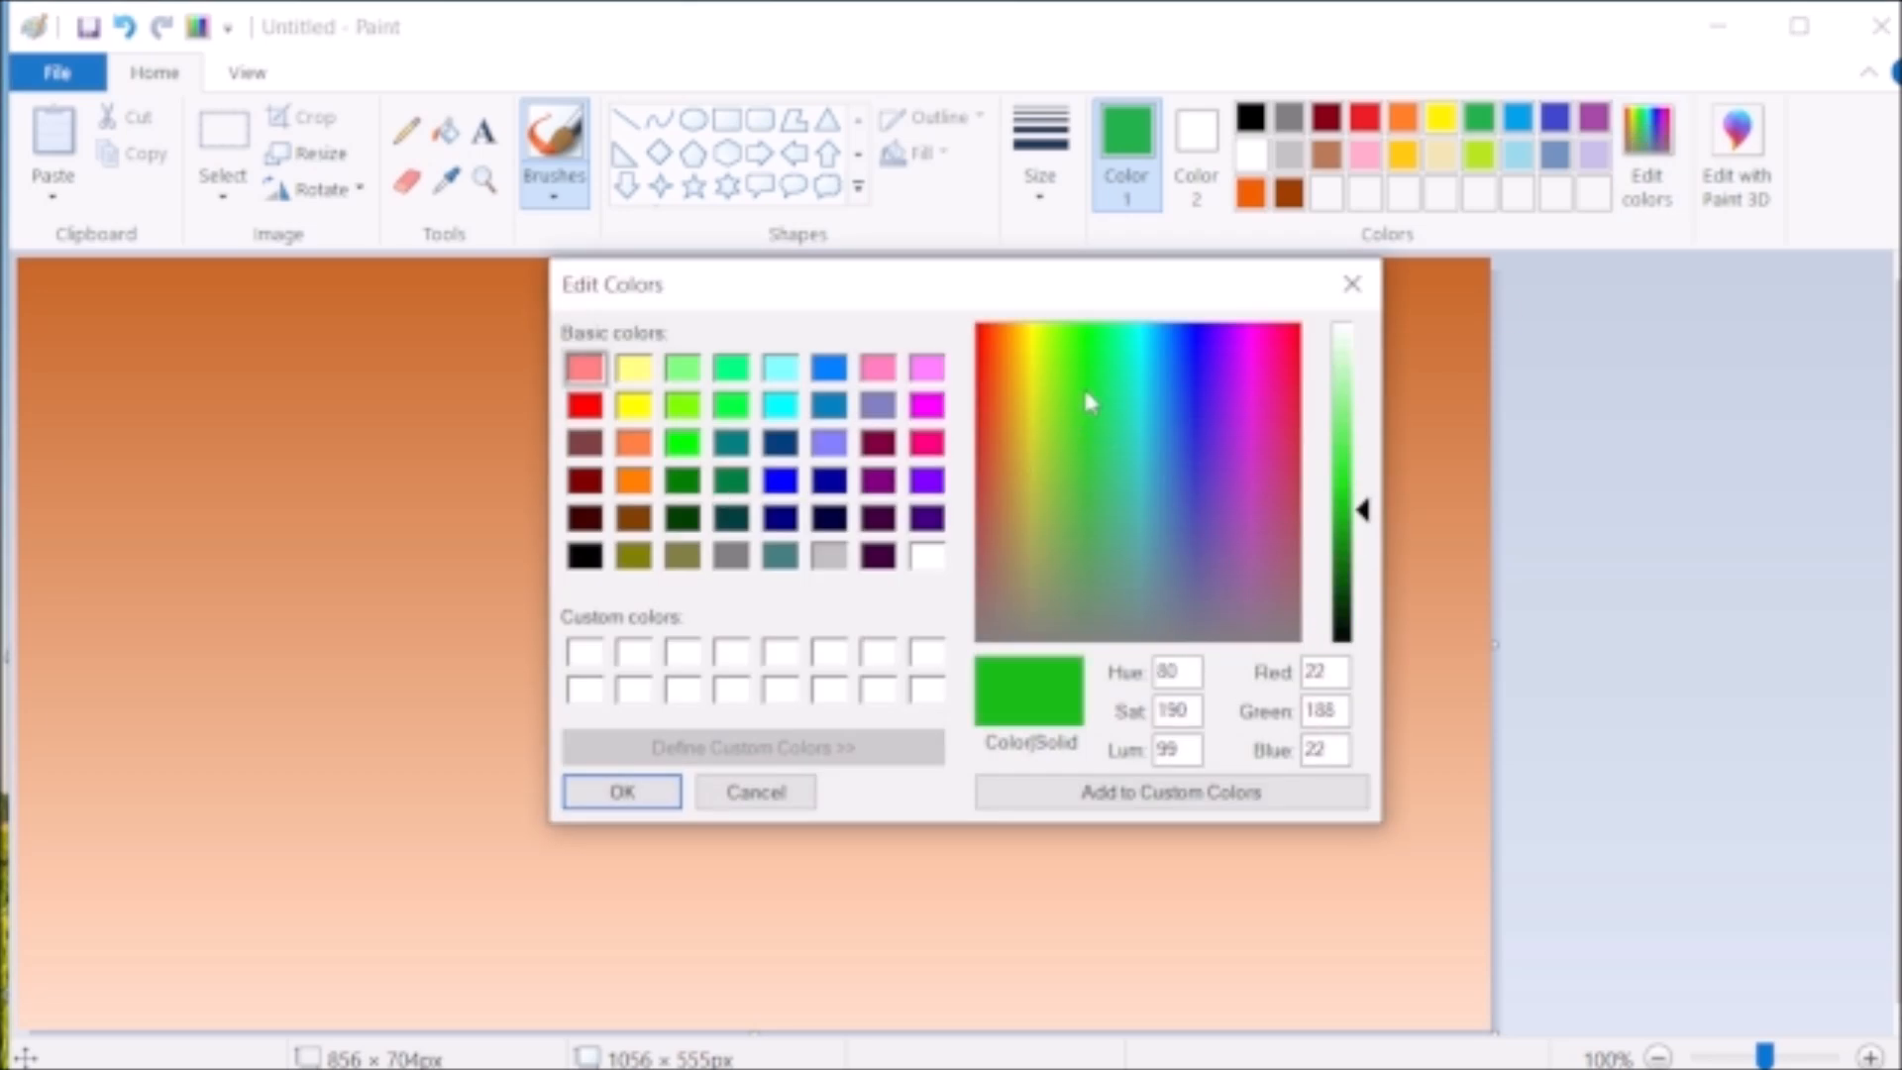
{"action": "left_click", "coordinate": [1365, 542]}
{"action": "left_click_drag", "start_coordinate": [1367, 549], "coordinate": [1365, 545]}
{"action": "left_click", "coordinate": [622, 791]}
{"action": "left_click", "coordinate": [1040, 158]}
{"action": "left_click", "coordinate": [1048, 409]}
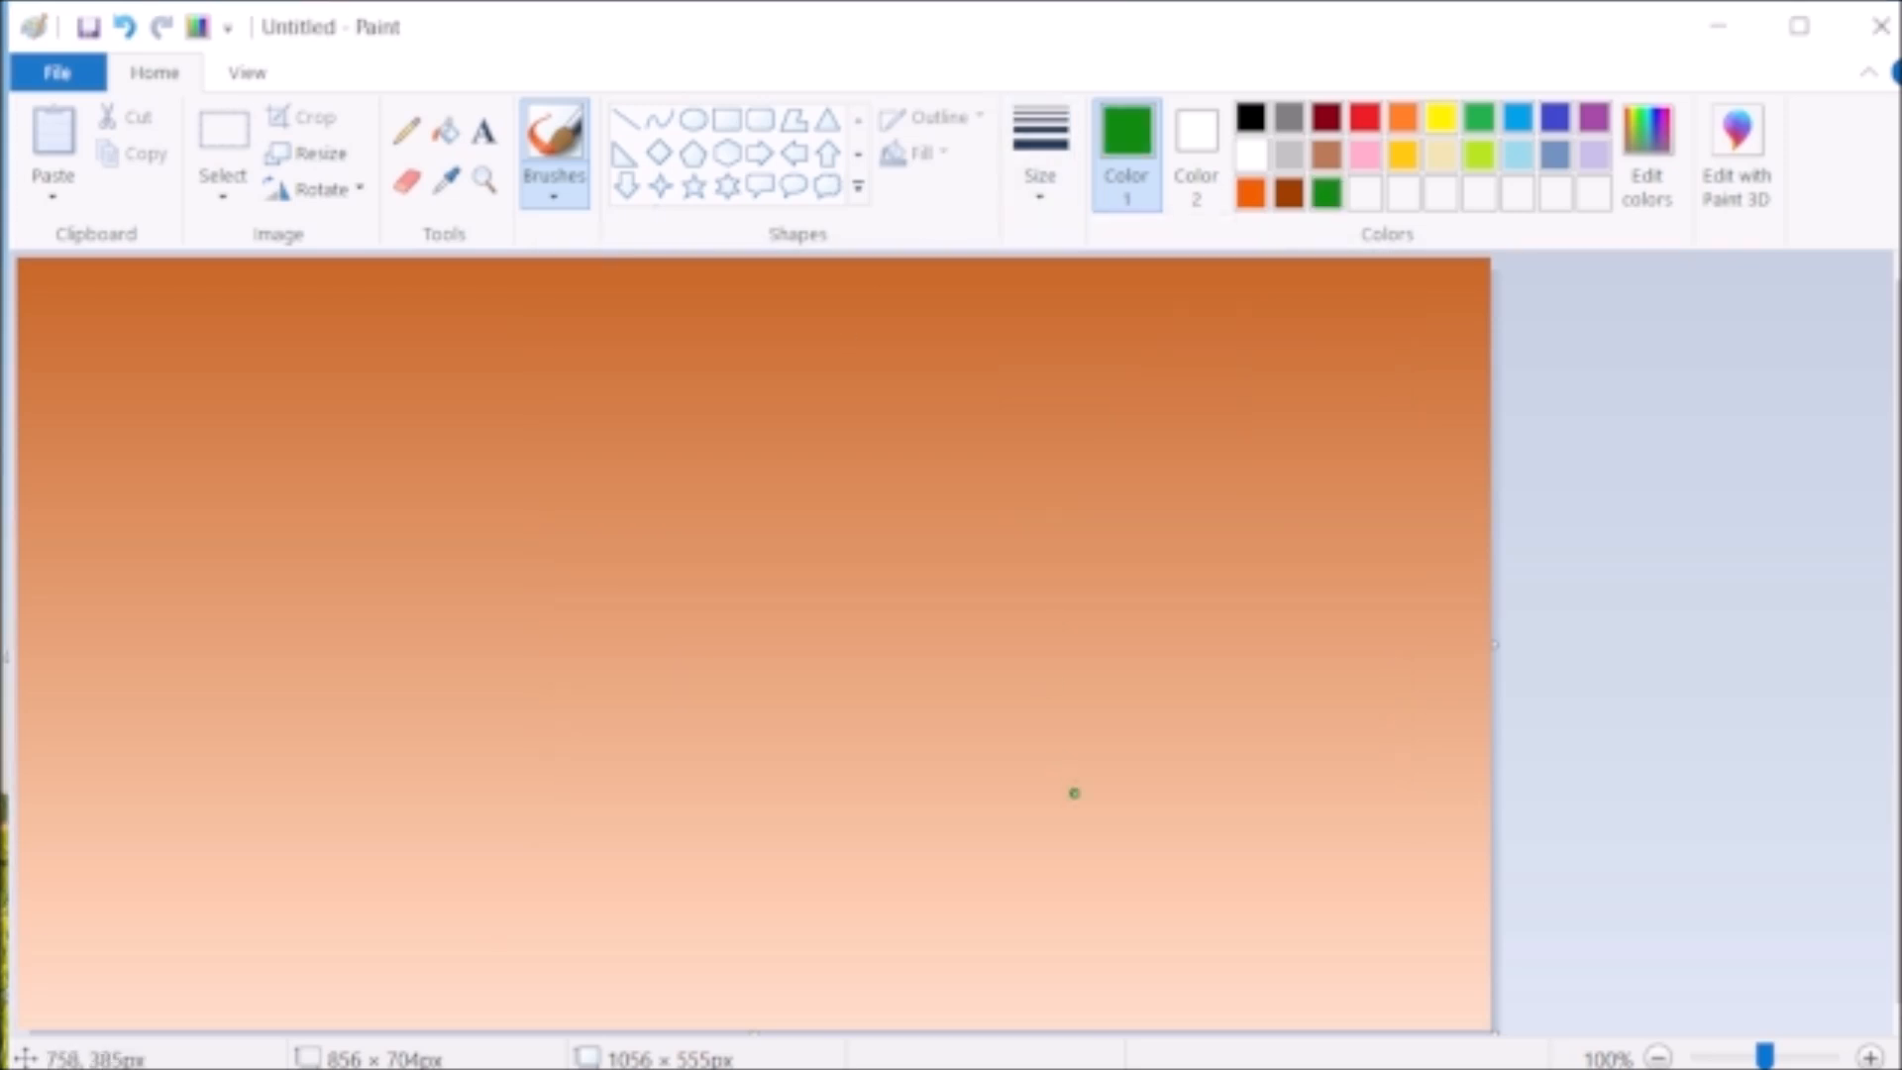
- Paint a gently sloping green ground across the bottom of the canvas, filled down to the lower edge
{"action": "mouse_move", "coordinate": [22, 916]}
{"action": "left_mouse_down"}
{"action": "mouse_move", "coordinate": [1490, 1025]}
{"action": "mouse_move", "coordinate": [1118, 1013]}
{"action": "mouse_move", "coordinate": [1140, 1015]}
{"action": "mouse_move", "coordinate": [1108, 997]}
{"action": "mouse_move", "coordinate": [1220, 999]}
{"action": "mouse_move", "coordinate": [1179, 1009]}
{"action": "left_mouse_up"}
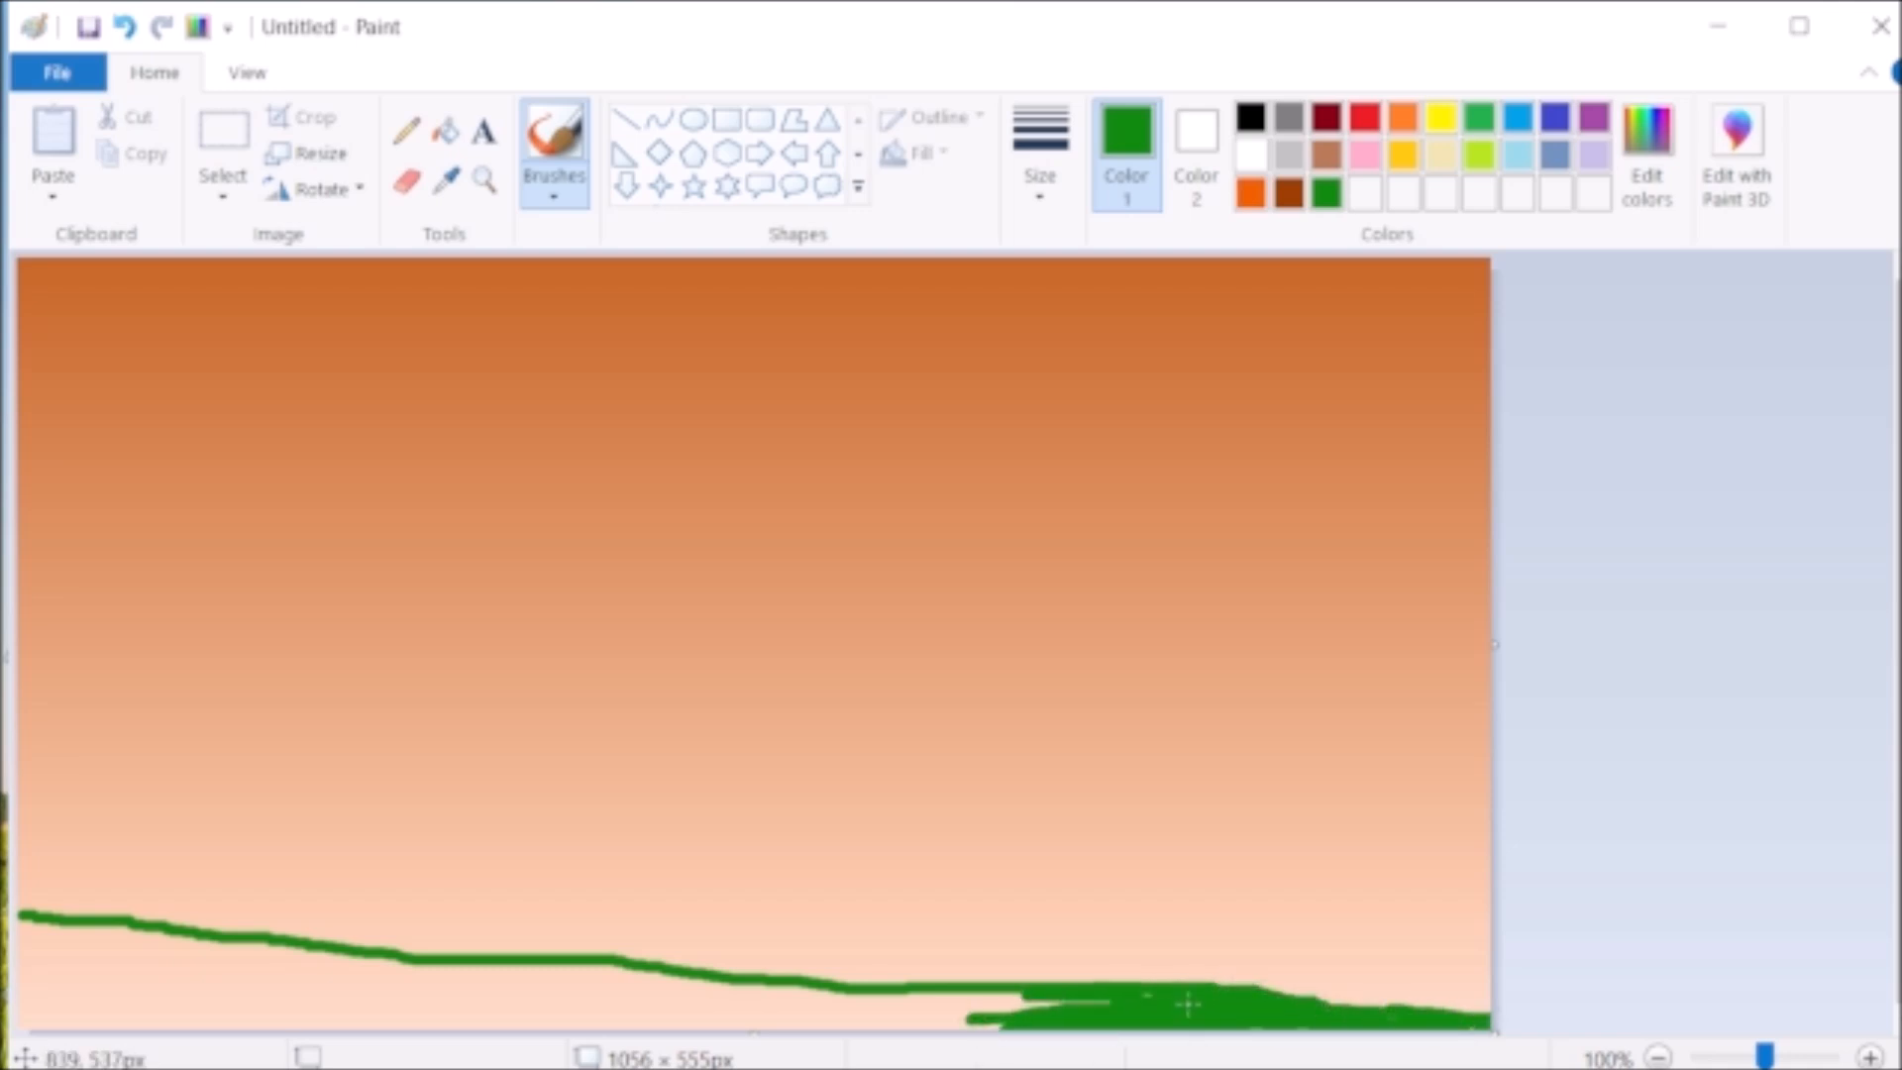
{"action": "mouse_move", "coordinate": [1024, 1021]}
{"action": "left_mouse_down"}
{"action": "mouse_move", "coordinate": [921, 1023]}
{"action": "mouse_move", "coordinate": [961, 1023]}
{"action": "left_mouse_up"}
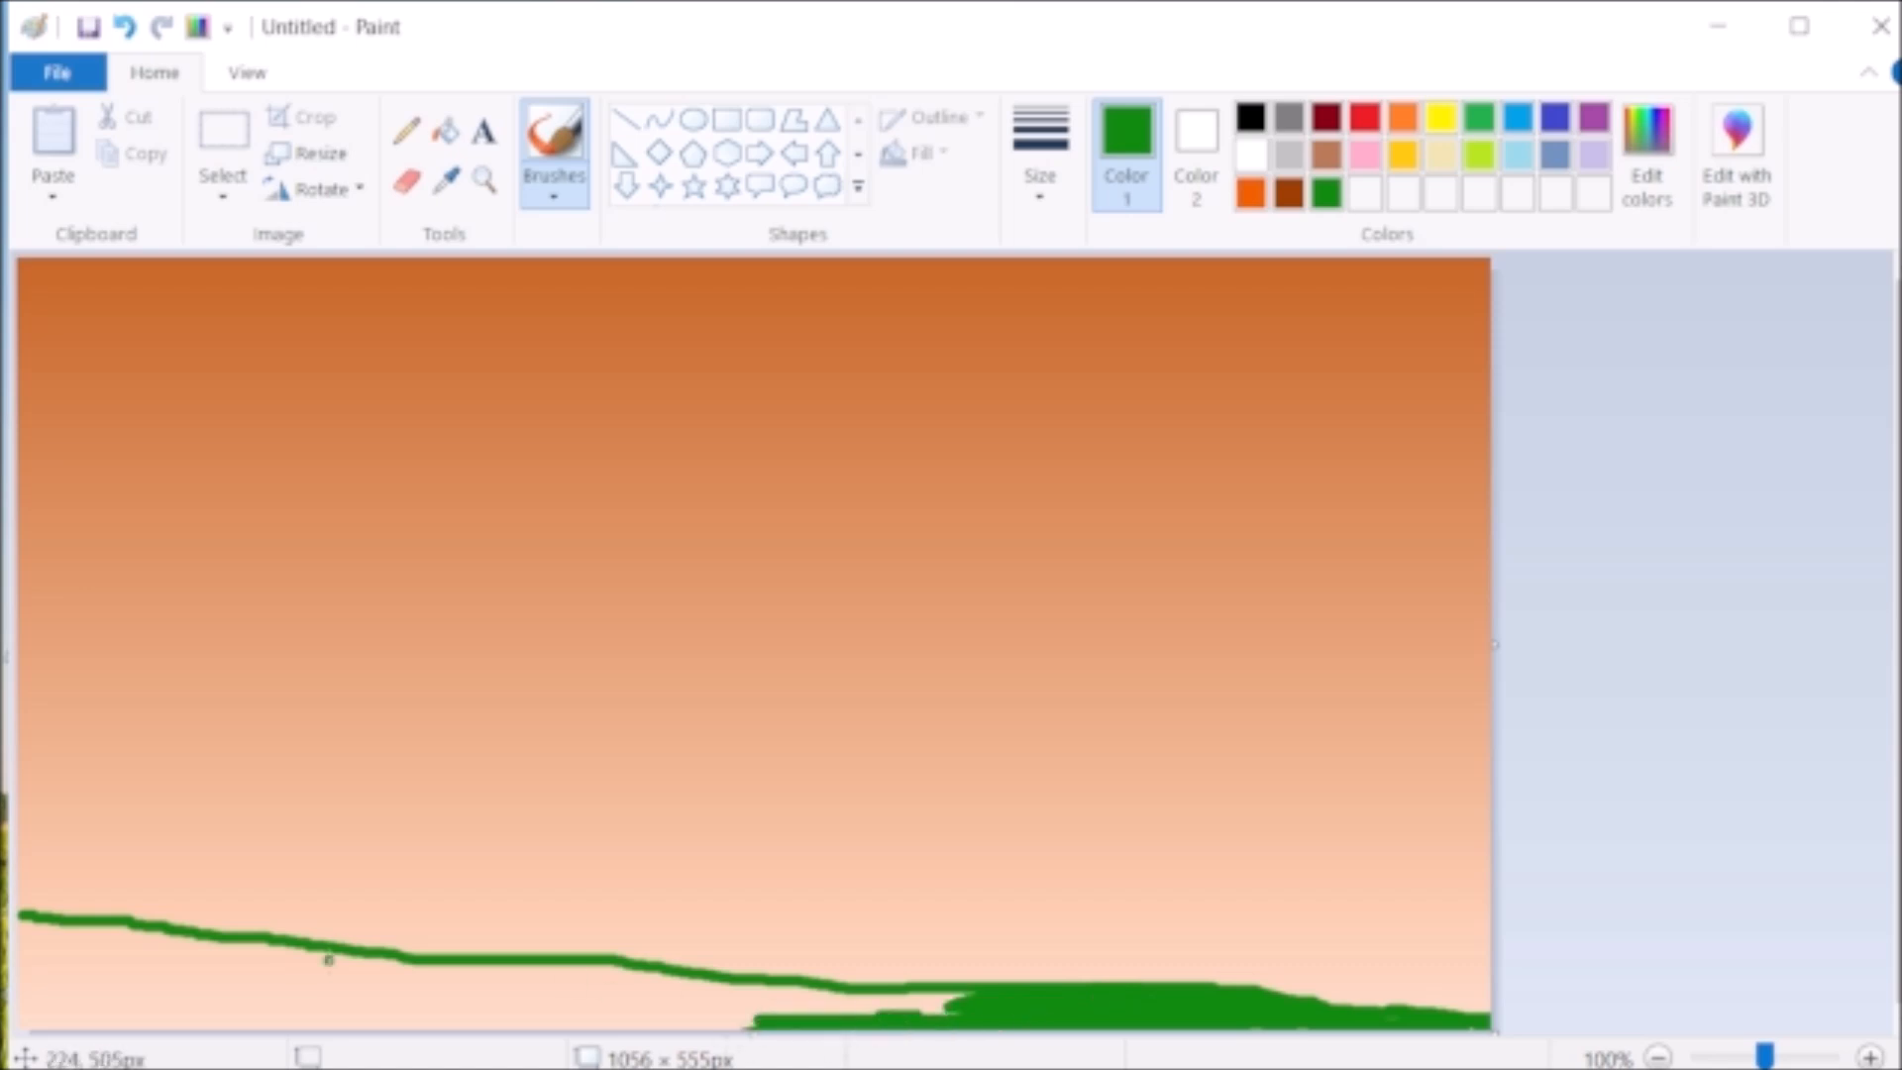
{"action": "mouse_move", "coordinate": [81, 925]}
{"action": "left_mouse_down"}
{"action": "mouse_move", "coordinate": [143, 932]}
{"action": "mouse_move", "coordinate": [43, 925]}
{"action": "mouse_move", "coordinate": [332, 953]}
{"action": "mouse_move", "coordinate": [173, 946]}
{"action": "mouse_move", "coordinate": [338, 973]}
{"action": "mouse_move", "coordinate": [188, 957]}
{"action": "mouse_move", "coordinate": [288, 967]}
{"action": "mouse_move", "coordinate": [46, 1015]}
{"action": "mouse_move", "coordinate": [238, 1022]}
{"action": "mouse_move", "coordinate": [189, 988]}
{"action": "mouse_move", "coordinate": [48, 1004]}
{"action": "mouse_move", "coordinate": [170, 969]}
{"action": "mouse_move", "coordinate": [78, 934]}
{"action": "mouse_move", "coordinate": [54, 955]}
{"action": "mouse_move", "coordinate": [101, 936]}
{"action": "mouse_move", "coordinate": [46, 966]}
{"action": "mouse_move", "coordinate": [270, 1018]}
{"action": "mouse_move", "coordinate": [708, 1024]}
{"action": "mouse_move", "coordinate": [173, 1010]}
{"action": "mouse_move", "coordinate": [442, 1008]}
{"action": "mouse_move", "coordinate": [260, 991]}
{"action": "mouse_move", "coordinate": [307, 969]}
{"action": "mouse_move", "coordinate": [563, 1014]}
{"action": "mouse_move", "coordinate": [676, 991]}
{"action": "mouse_move", "coordinate": [978, 995]}
{"action": "mouse_move", "coordinate": [752, 983]}
{"action": "mouse_move", "coordinate": [685, 1003]}
{"action": "mouse_move", "coordinate": [887, 992]}
{"action": "mouse_move", "coordinate": [989, 1014]}
{"action": "mouse_move", "coordinate": [565, 1007]}
{"action": "mouse_move", "coordinate": [543, 991]}
{"action": "mouse_move", "coordinate": [706, 987]}
{"action": "mouse_move", "coordinate": [448, 983]}
{"action": "mouse_move", "coordinate": [520, 962]}
{"action": "mouse_move", "coordinate": [693, 984]}
{"action": "mouse_move", "coordinate": [418, 974]}
{"action": "mouse_move", "coordinate": [467, 976]}
{"action": "left_mouse_up"}
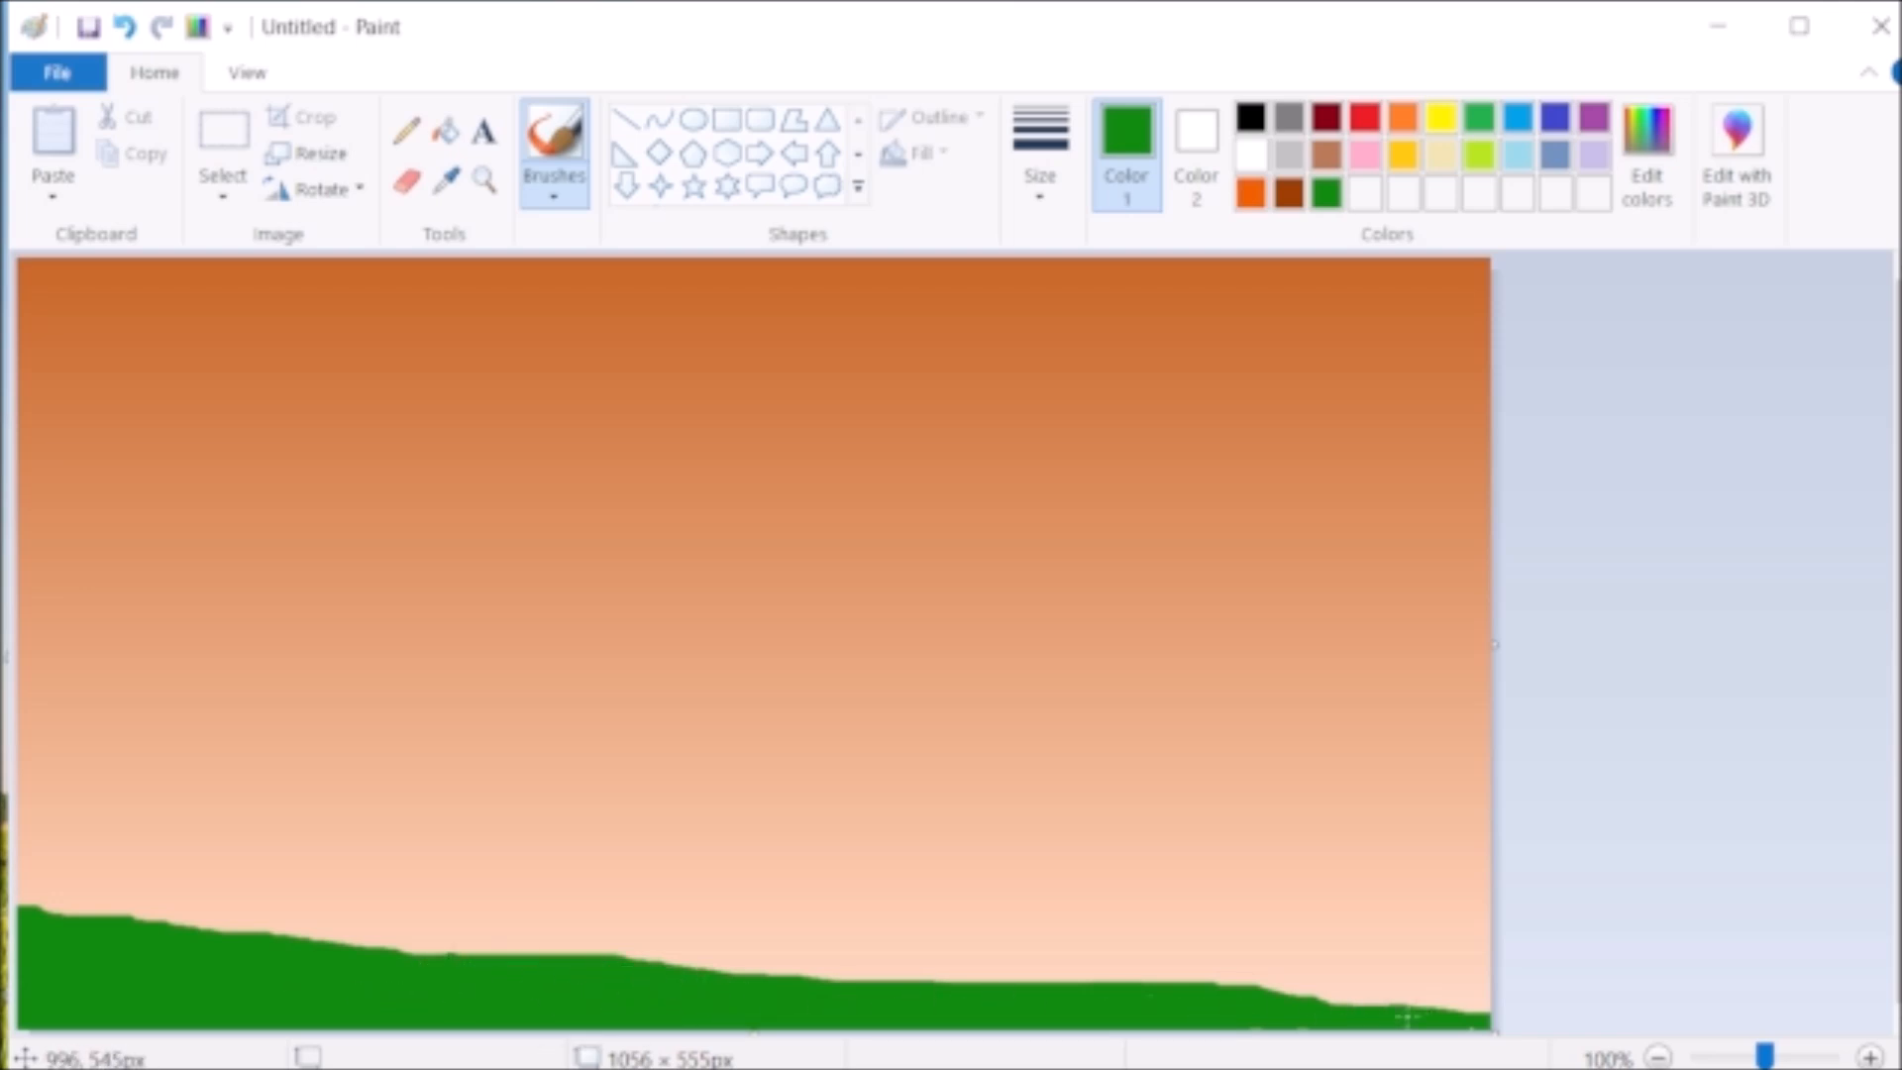
{"action": "left_click_drag", "start_coordinate": [87, 917], "coordinate": [148, 931]}
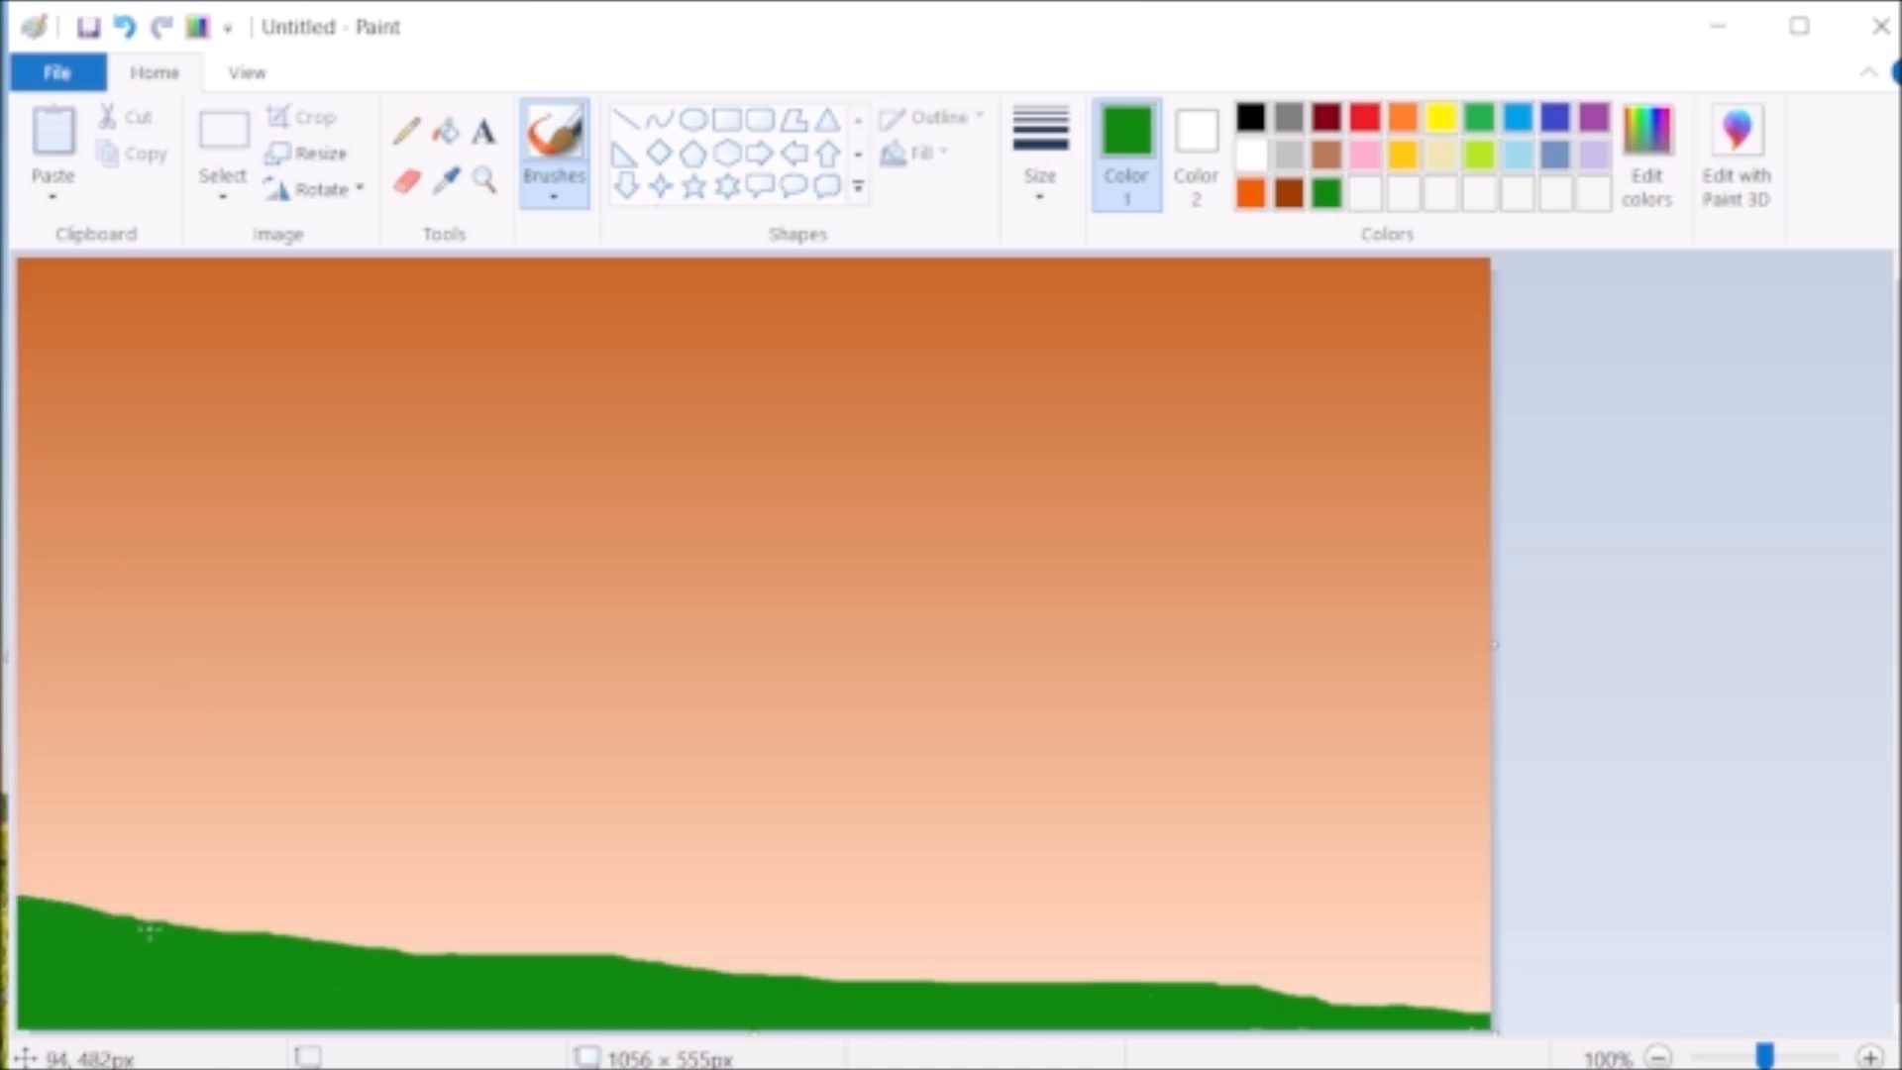
- Switch to a thin textured brush, mix a brighter green and paint highlights along the whole top edge of the ground
{"action": "left_click", "coordinate": [554, 191]}
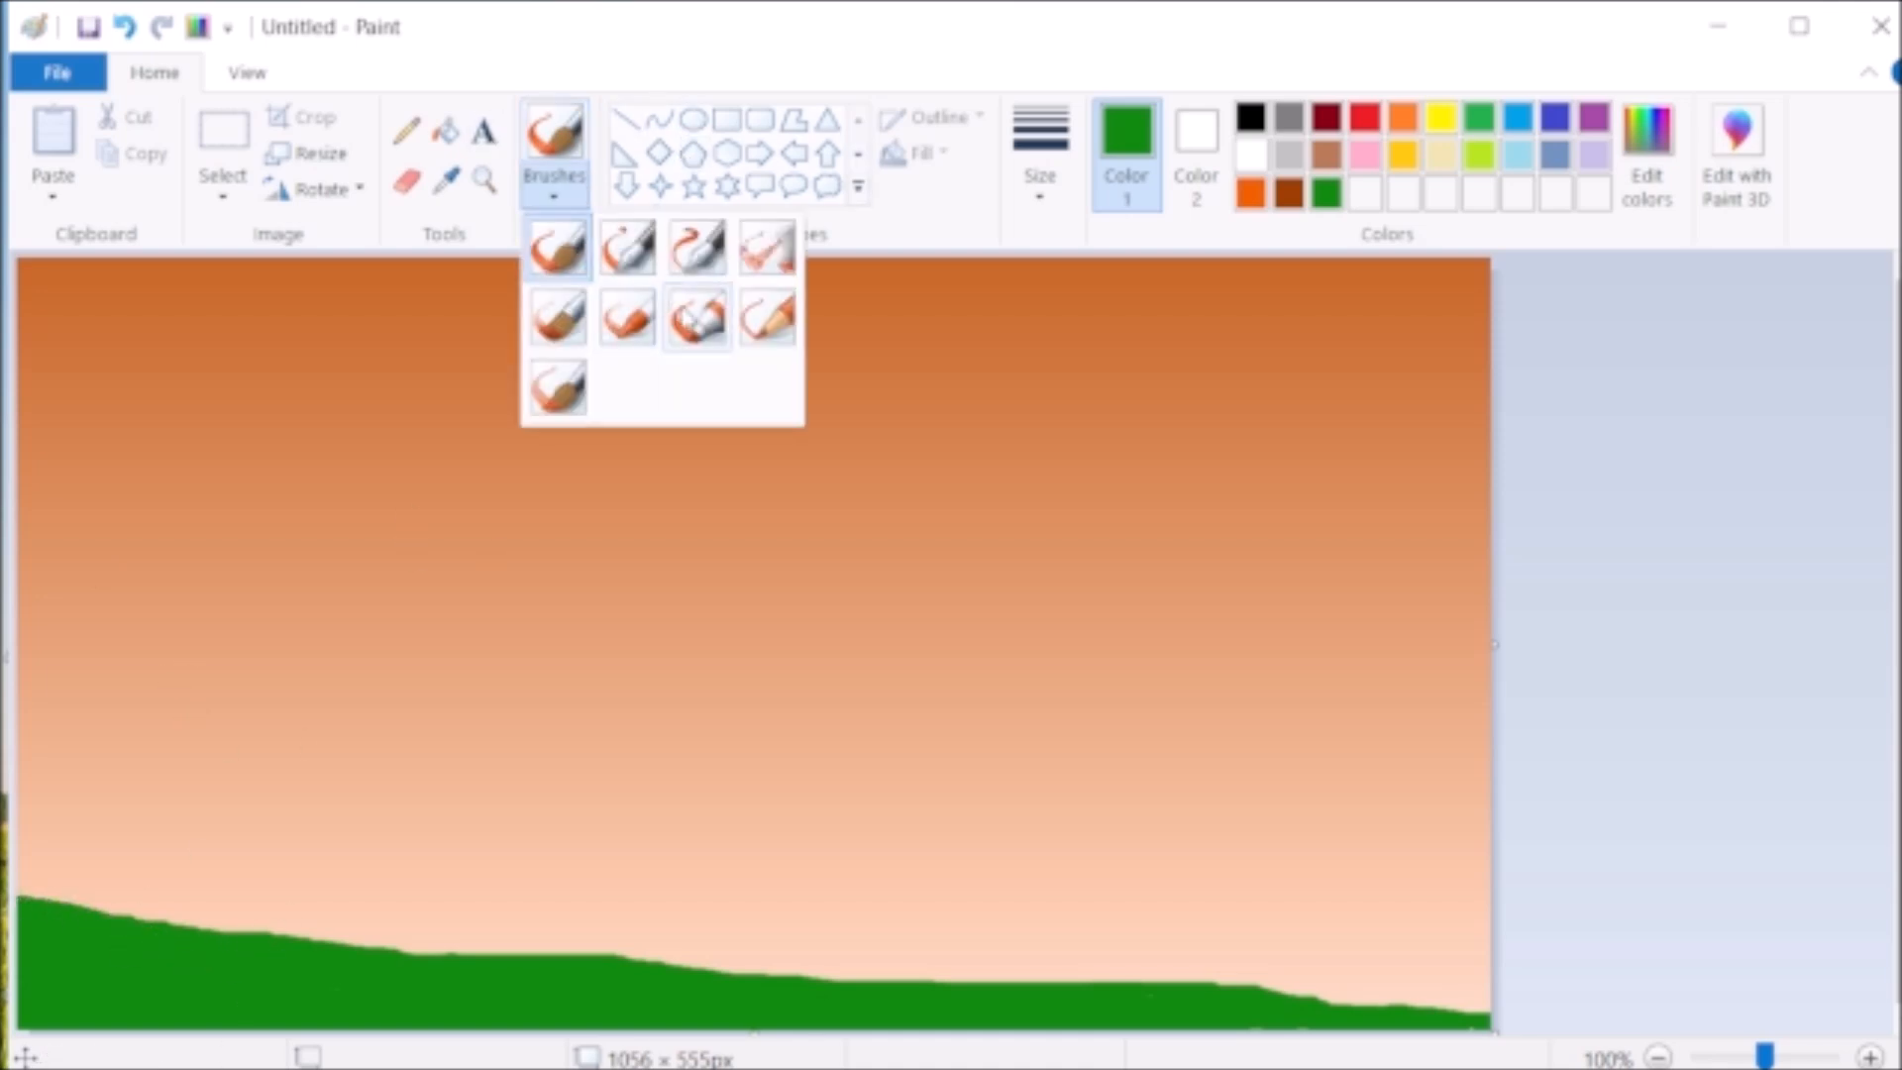
{"action": "left_click", "coordinate": [693, 317]}
{"action": "left_click", "coordinate": [1040, 149]}
{"action": "left_click", "coordinate": [1057, 275]}
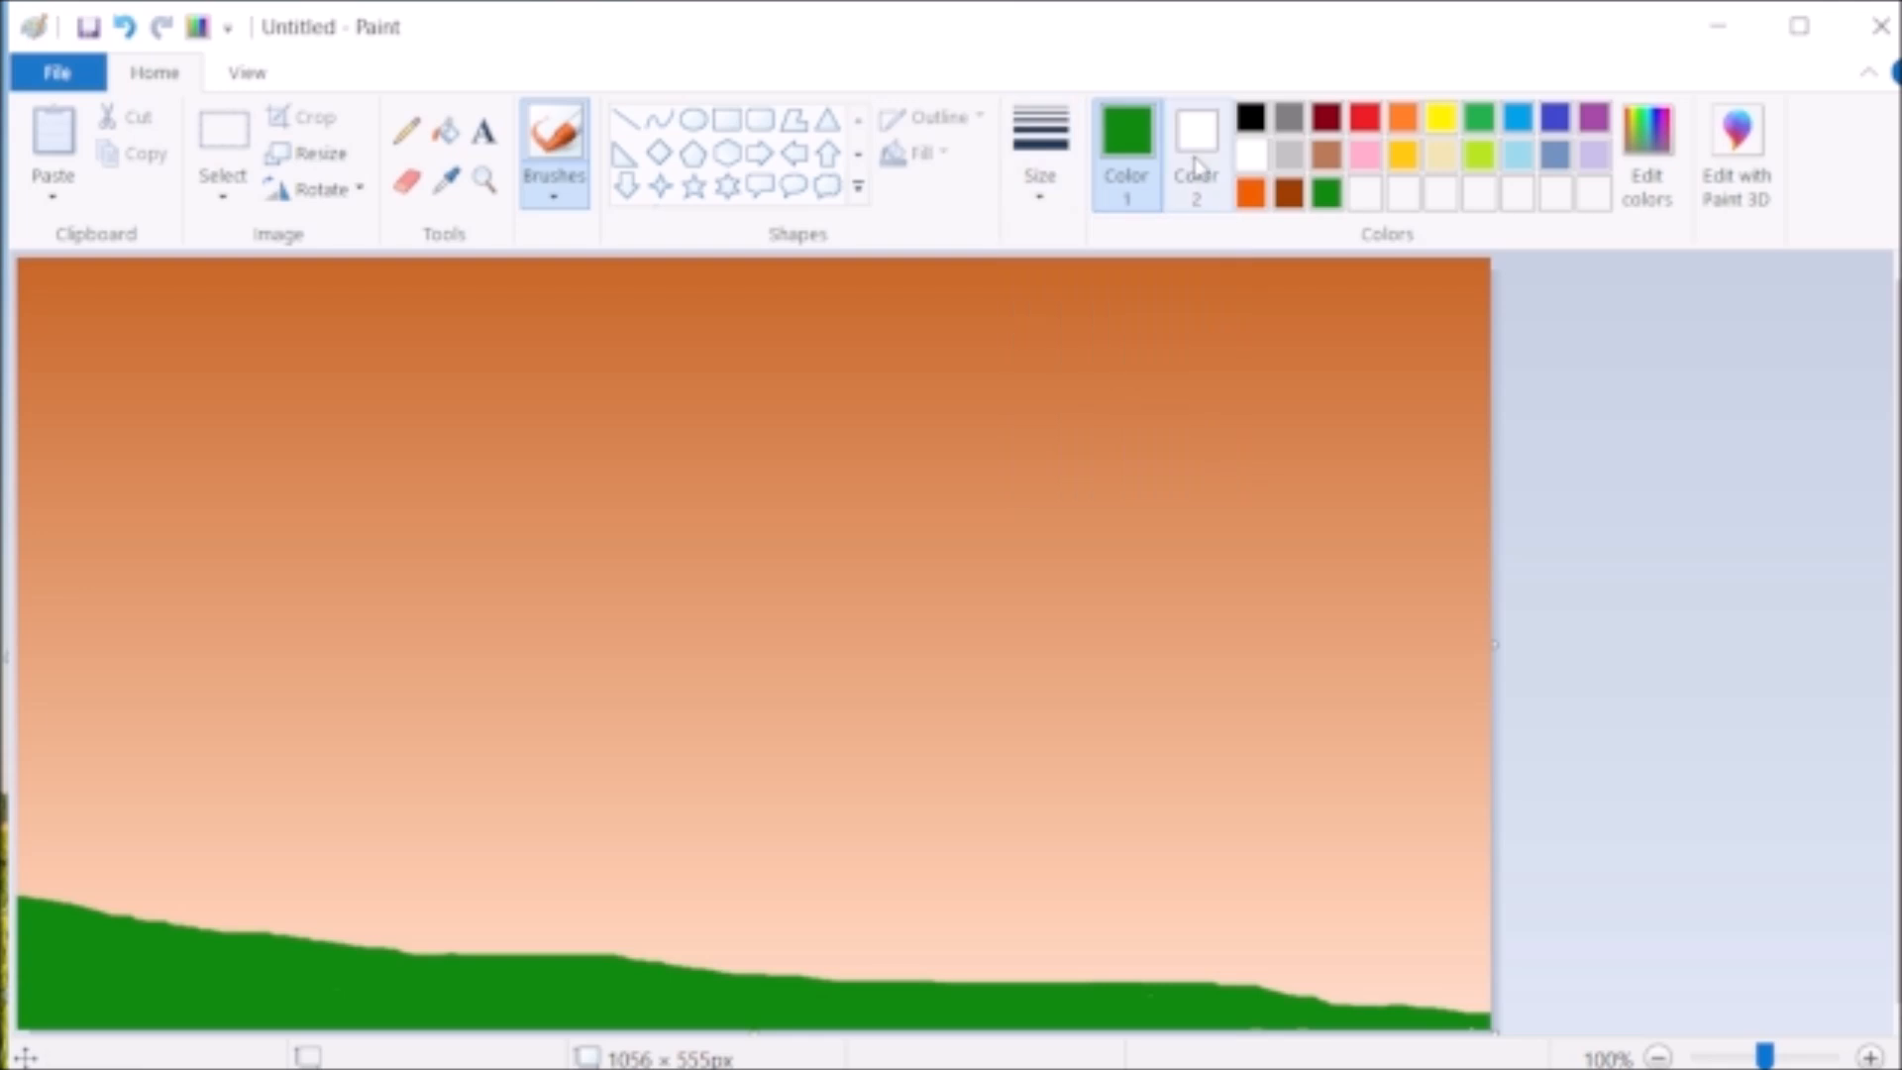
{"action": "left_click", "coordinate": [1647, 139]}
{"action": "left_click_drag", "start_coordinate": [1357, 539], "coordinate": [1358, 466]}
{"action": "left_click", "coordinate": [615, 790]}
{"action": "mouse_move", "coordinate": [37, 910]}
{"action": "left_mouse_down"}
{"action": "mouse_move", "coordinate": [234, 942]}
{"action": "mouse_move", "coordinate": [51, 907]}
{"action": "mouse_move", "coordinate": [317, 954]}
{"action": "mouse_move", "coordinate": [285, 943]}
{"action": "mouse_move", "coordinate": [872, 986]}
{"action": "left_mouse_up"}
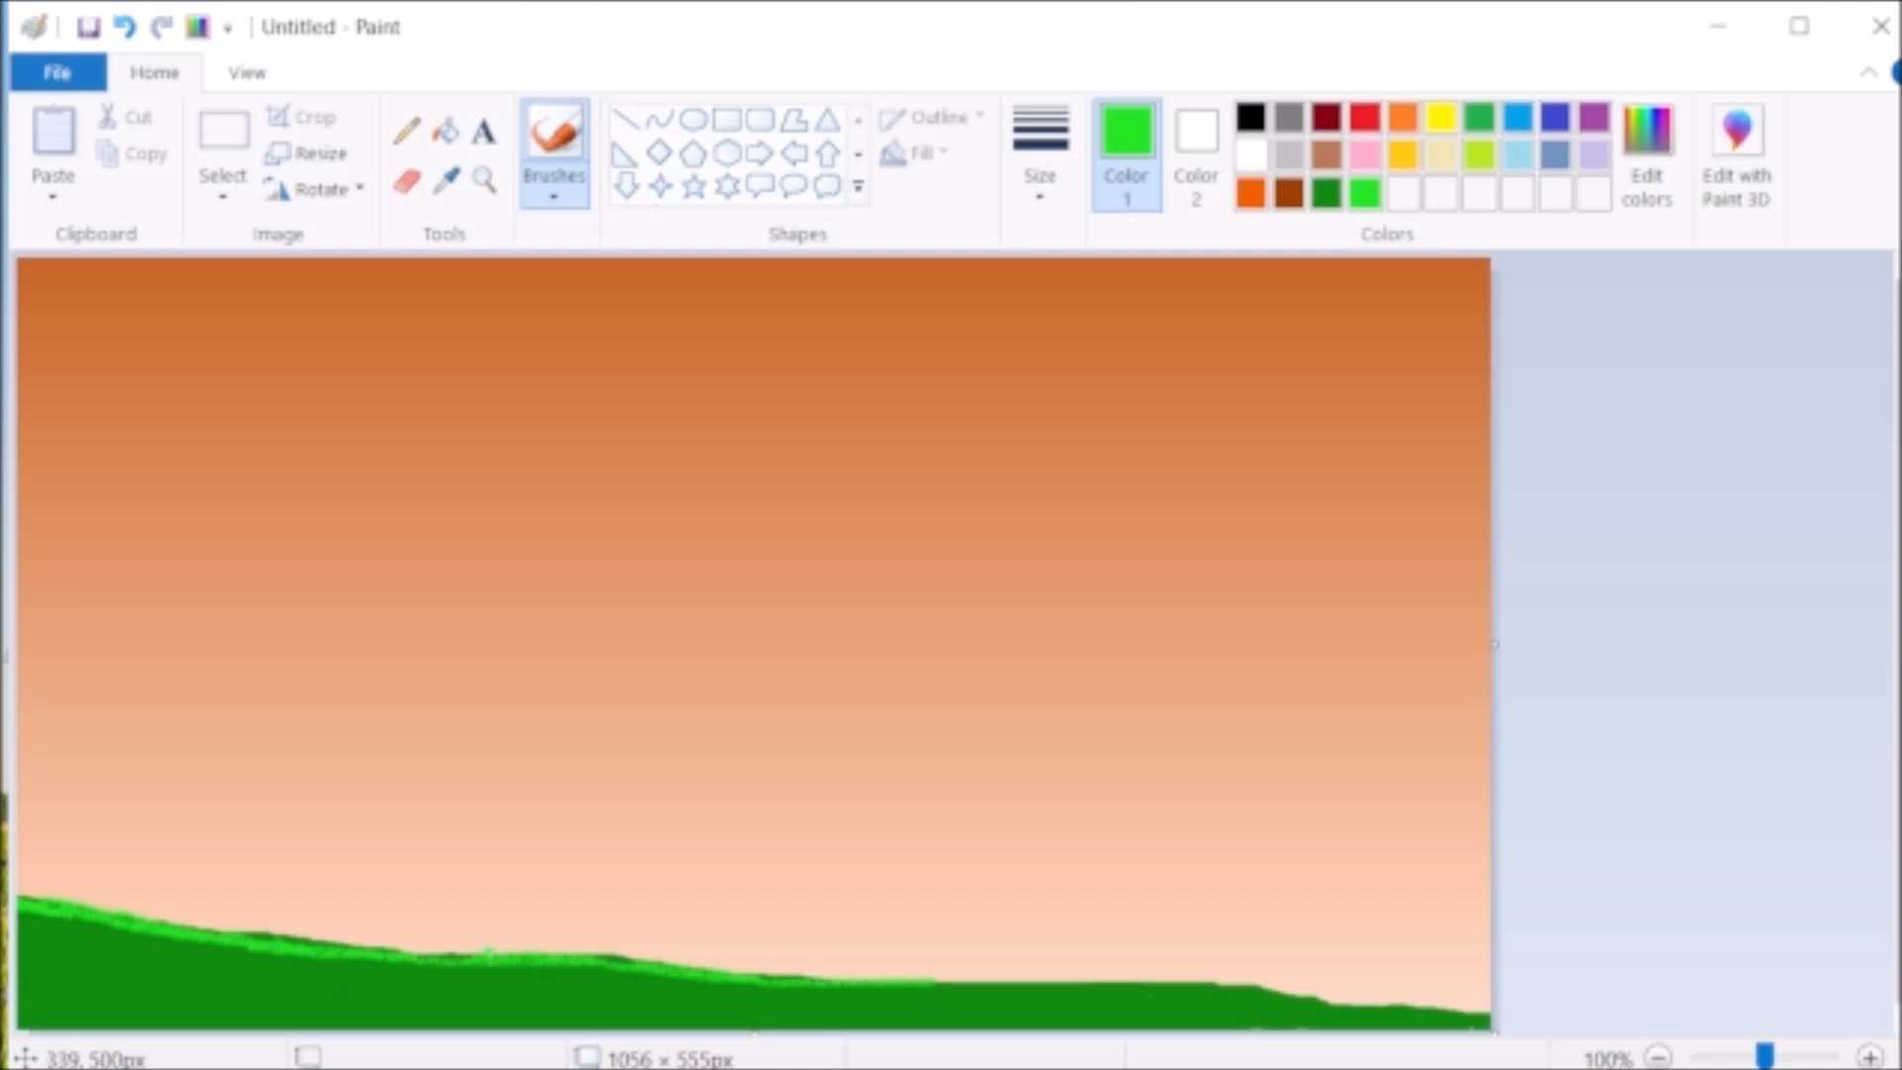
{"action": "left_click_drag", "start_coordinate": [1019, 984], "coordinate": [1466, 1021]}
{"action": "left_click_drag", "start_coordinate": [129, 933], "coordinate": [34, 919]}
{"action": "left_click_drag", "start_coordinate": [148, 936], "coordinate": [13, 905]}
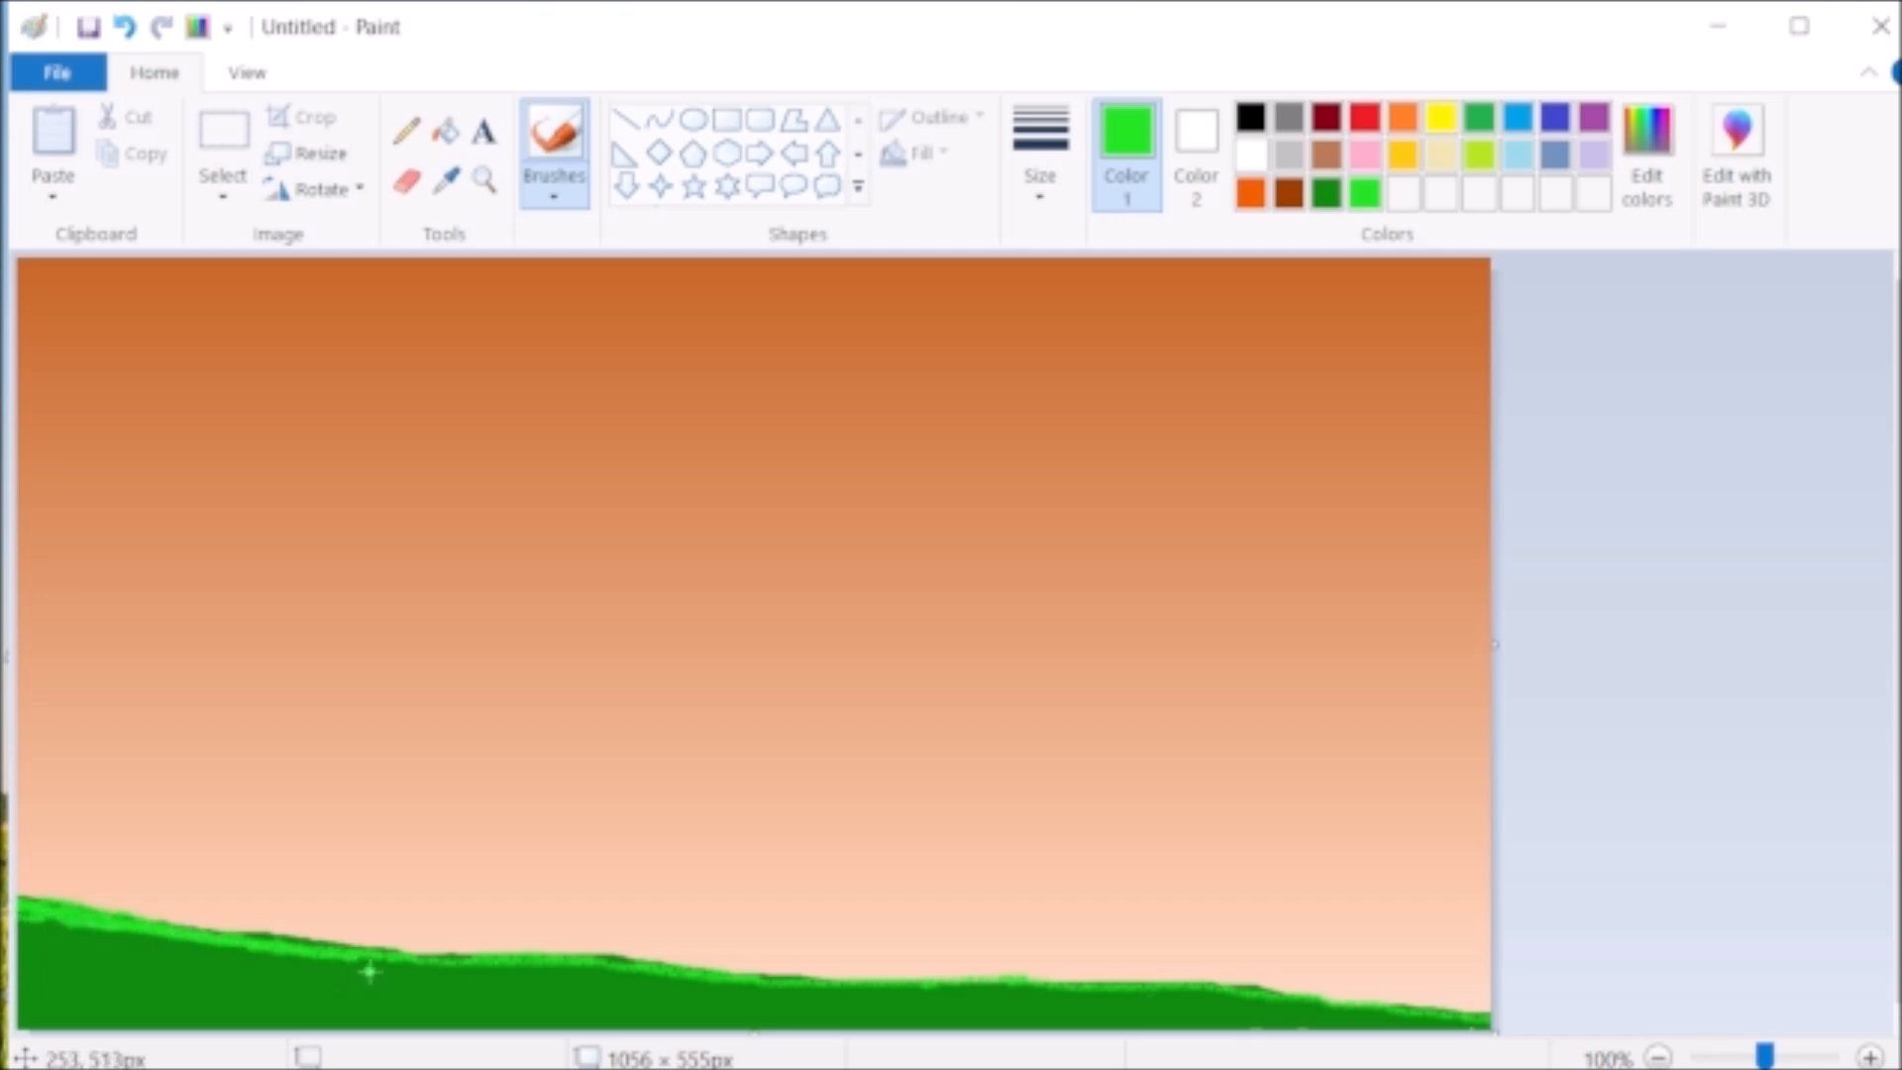
- Draw two bright green lines branching down from the ridge, one left of centre and one right of centre
{"action": "left_click_drag", "start_coordinate": [390, 959], "coordinate": [535, 1002]}
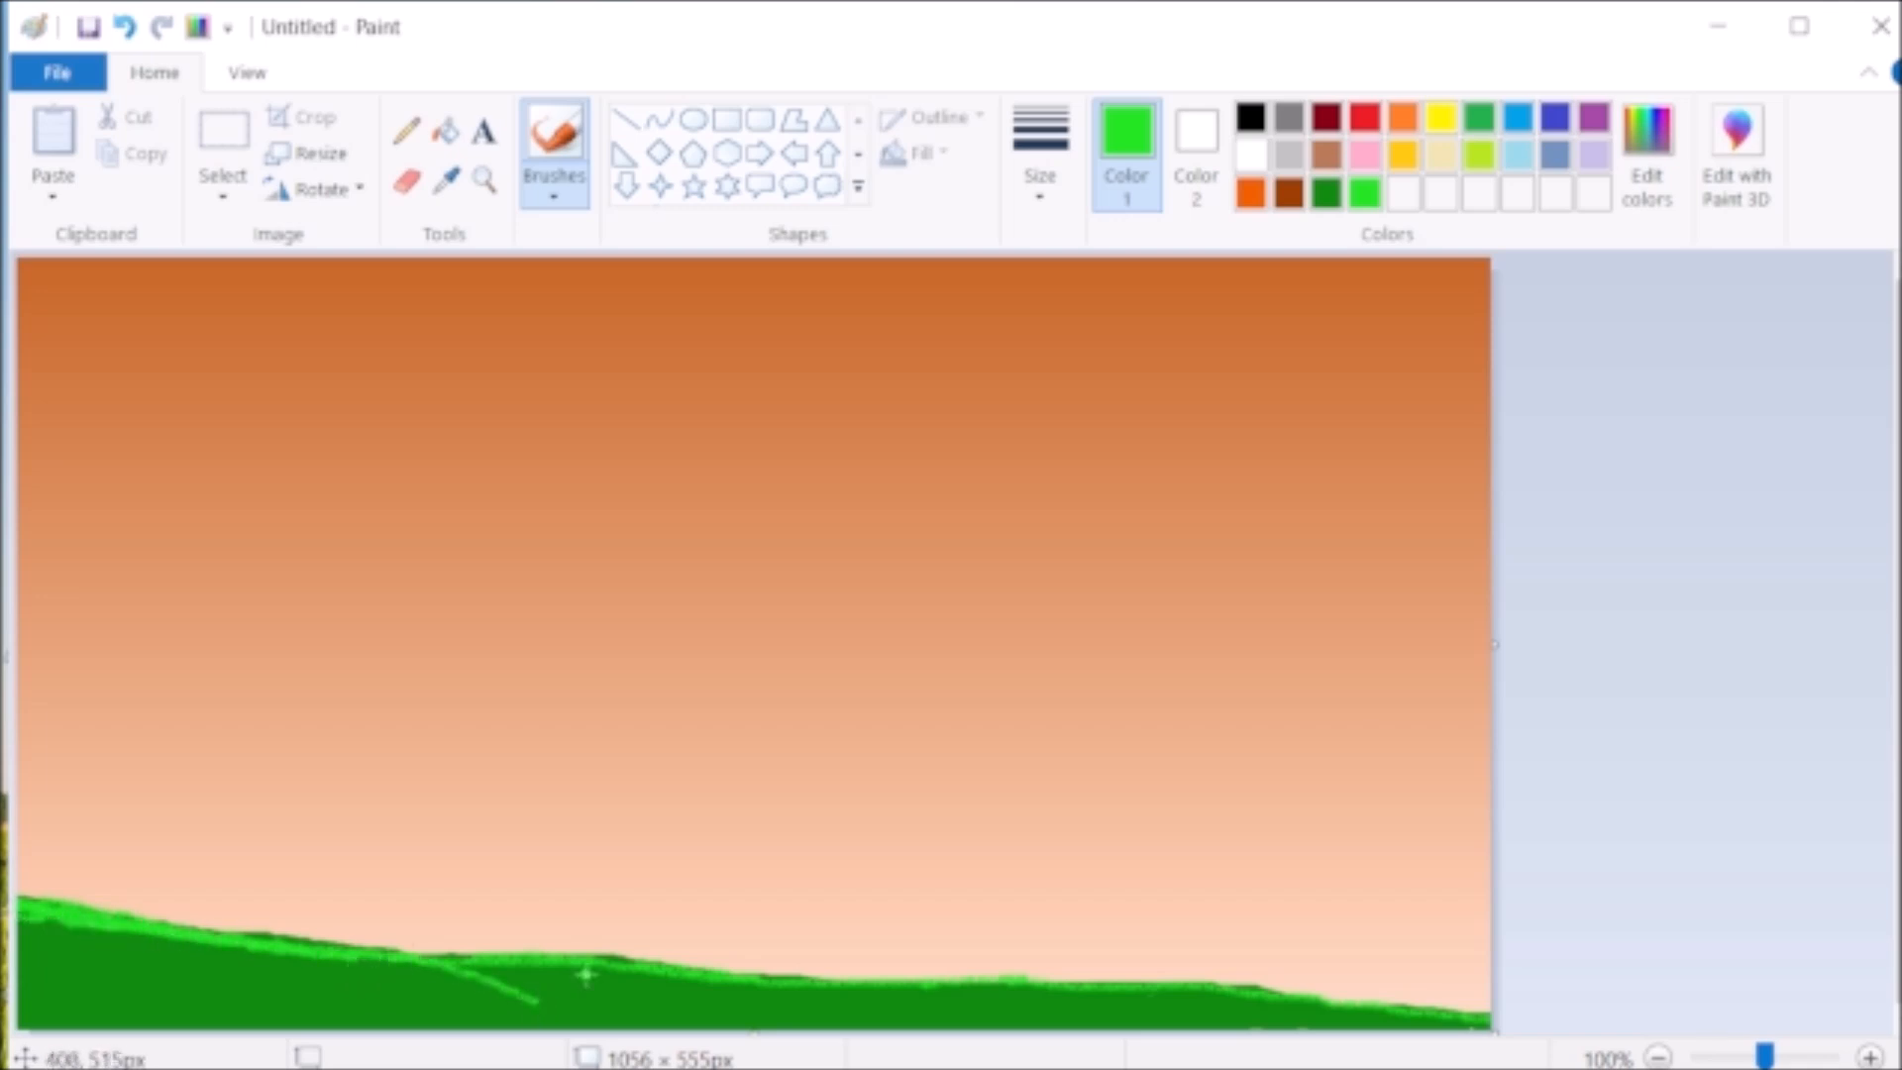
{"action": "left_click", "coordinate": [404, 131]}
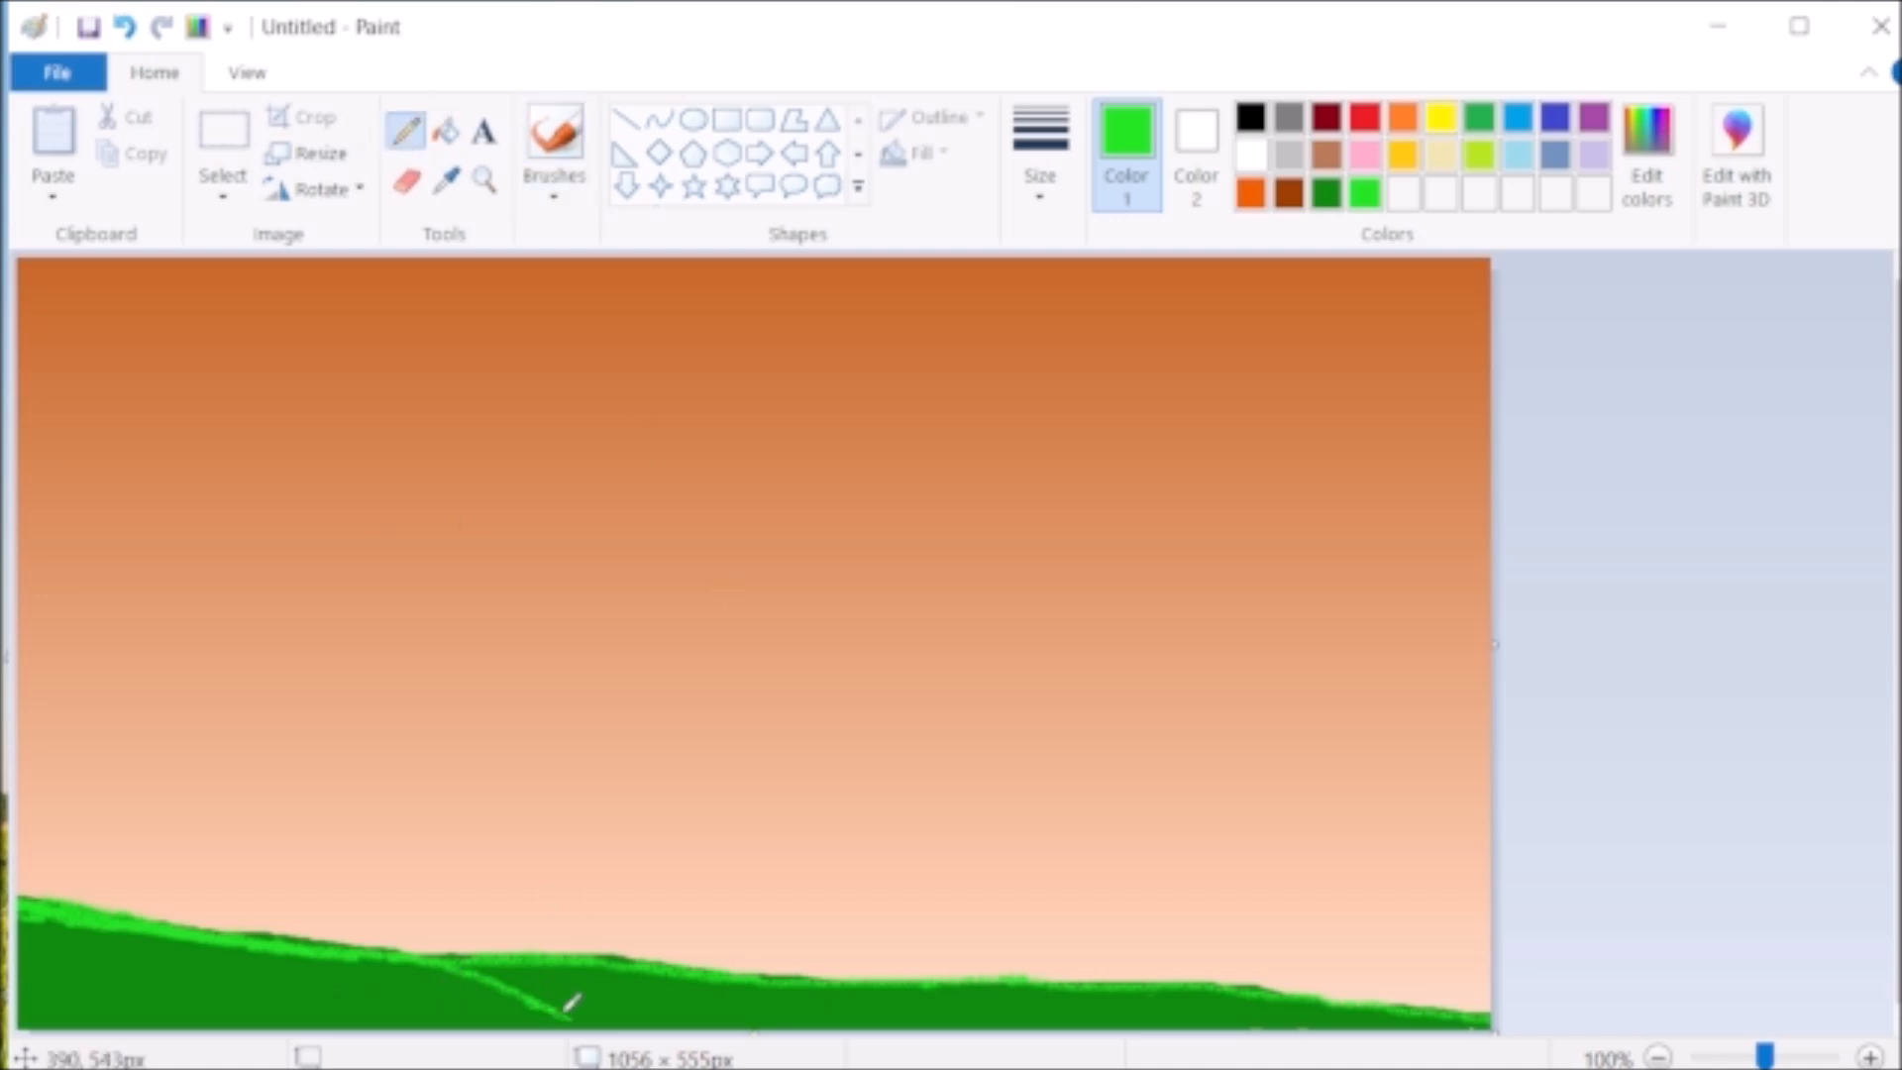
{"action": "left_click", "coordinate": [555, 139]}
{"action": "left_click_drag", "start_coordinate": [924, 988], "coordinate": [1060, 1010]}
{"action": "left_click", "coordinate": [1042, 179]}
{"action": "left_click", "coordinate": [407, 133]}
{"action": "left_click", "coordinate": [1042, 179]}
{"action": "left_click", "coordinate": [1104, 461]}
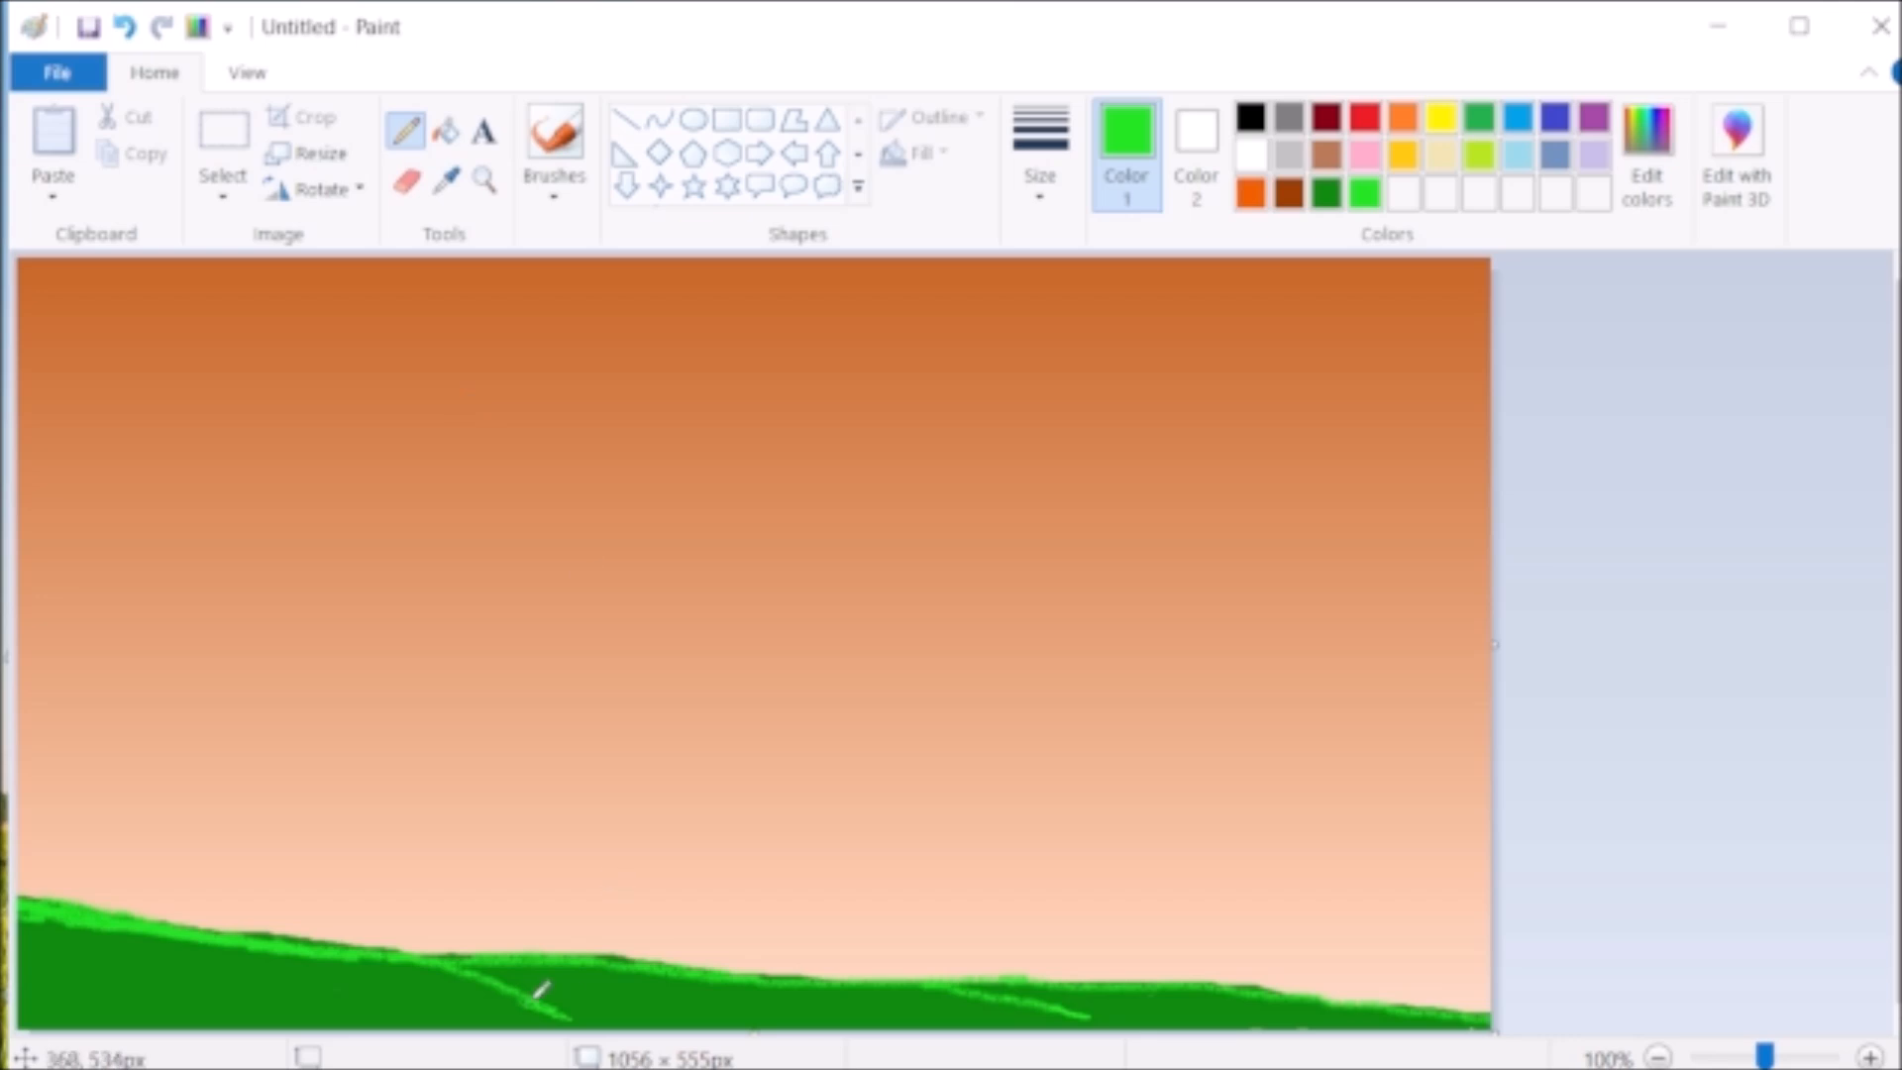
- Mix a darker green, choose a thicker textured stroke and paint shadow bands beneath the ridge highlights
{"action": "left_click", "coordinate": [554, 139]}
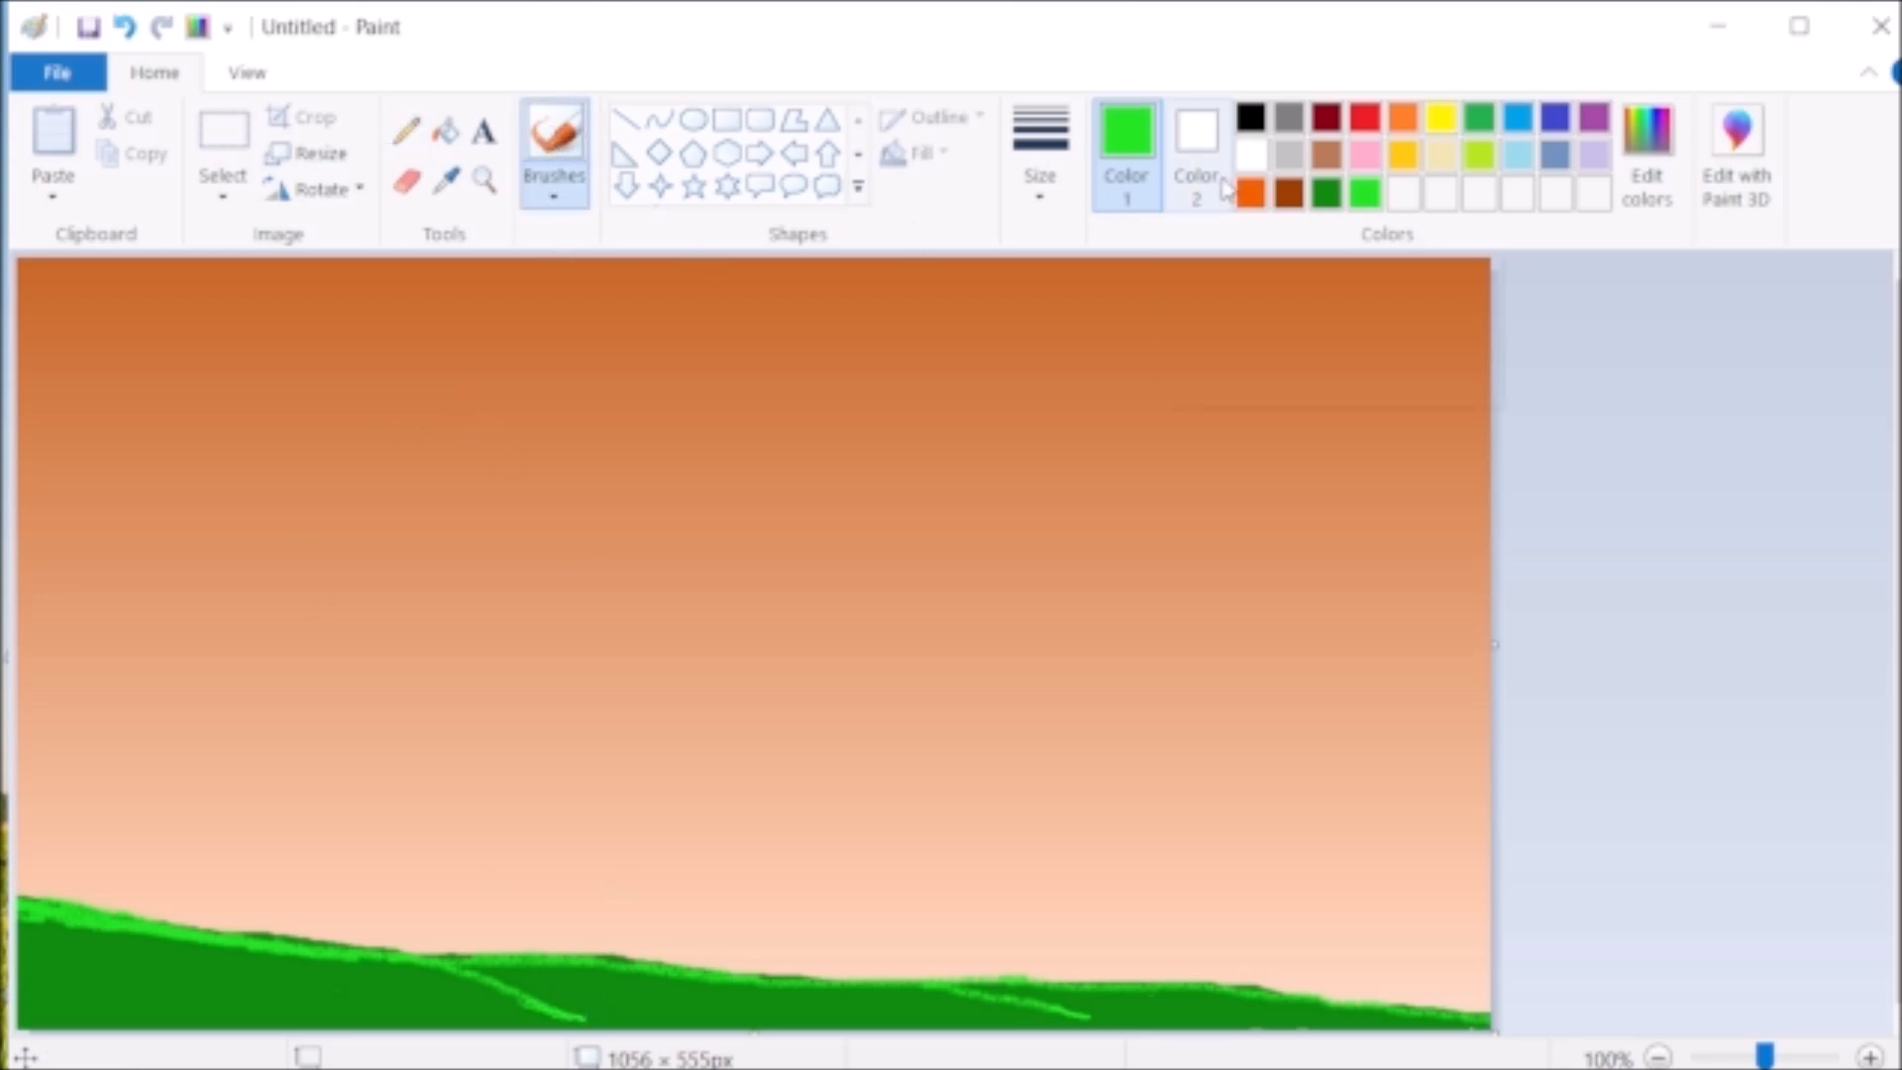
{"action": "left_click", "coordinate": [1648, 149]}
{"action": "left_click_drag", "start_coordinate": [1372, 476], "coordinate": [1372, 580]}
{"action": "left_click", "coordinate": [620, 792]}
{"action": "left_click", "coordinate": [1040, 159]}
{"action": "left_click", "coordinate": [1063, 391]}
{"action": "mouse_move", "coordinate": [139, 953]}
{"action": "left_mouse_down"}
{"action": "mouse_move", "coordinate": [26, 933]}
{"action": "mouse_move", "coordinate": [501, 1002]}
{"action": "mouse_move", "coordinate": [457, 986]}
{"action": "mouse_move", "coordinate": [483, 963]}
{"action": "mouse_move", "coordinate": [684, 992]}
{"action": "mouse_move", "coordinate": [964, 1007]}
{"action": "mouse_move", "coordinate": [1047, 990]}
{"action": "mouse_move", "coordinate": [1397, 1020]}
{"action": "left_mouse_up"}
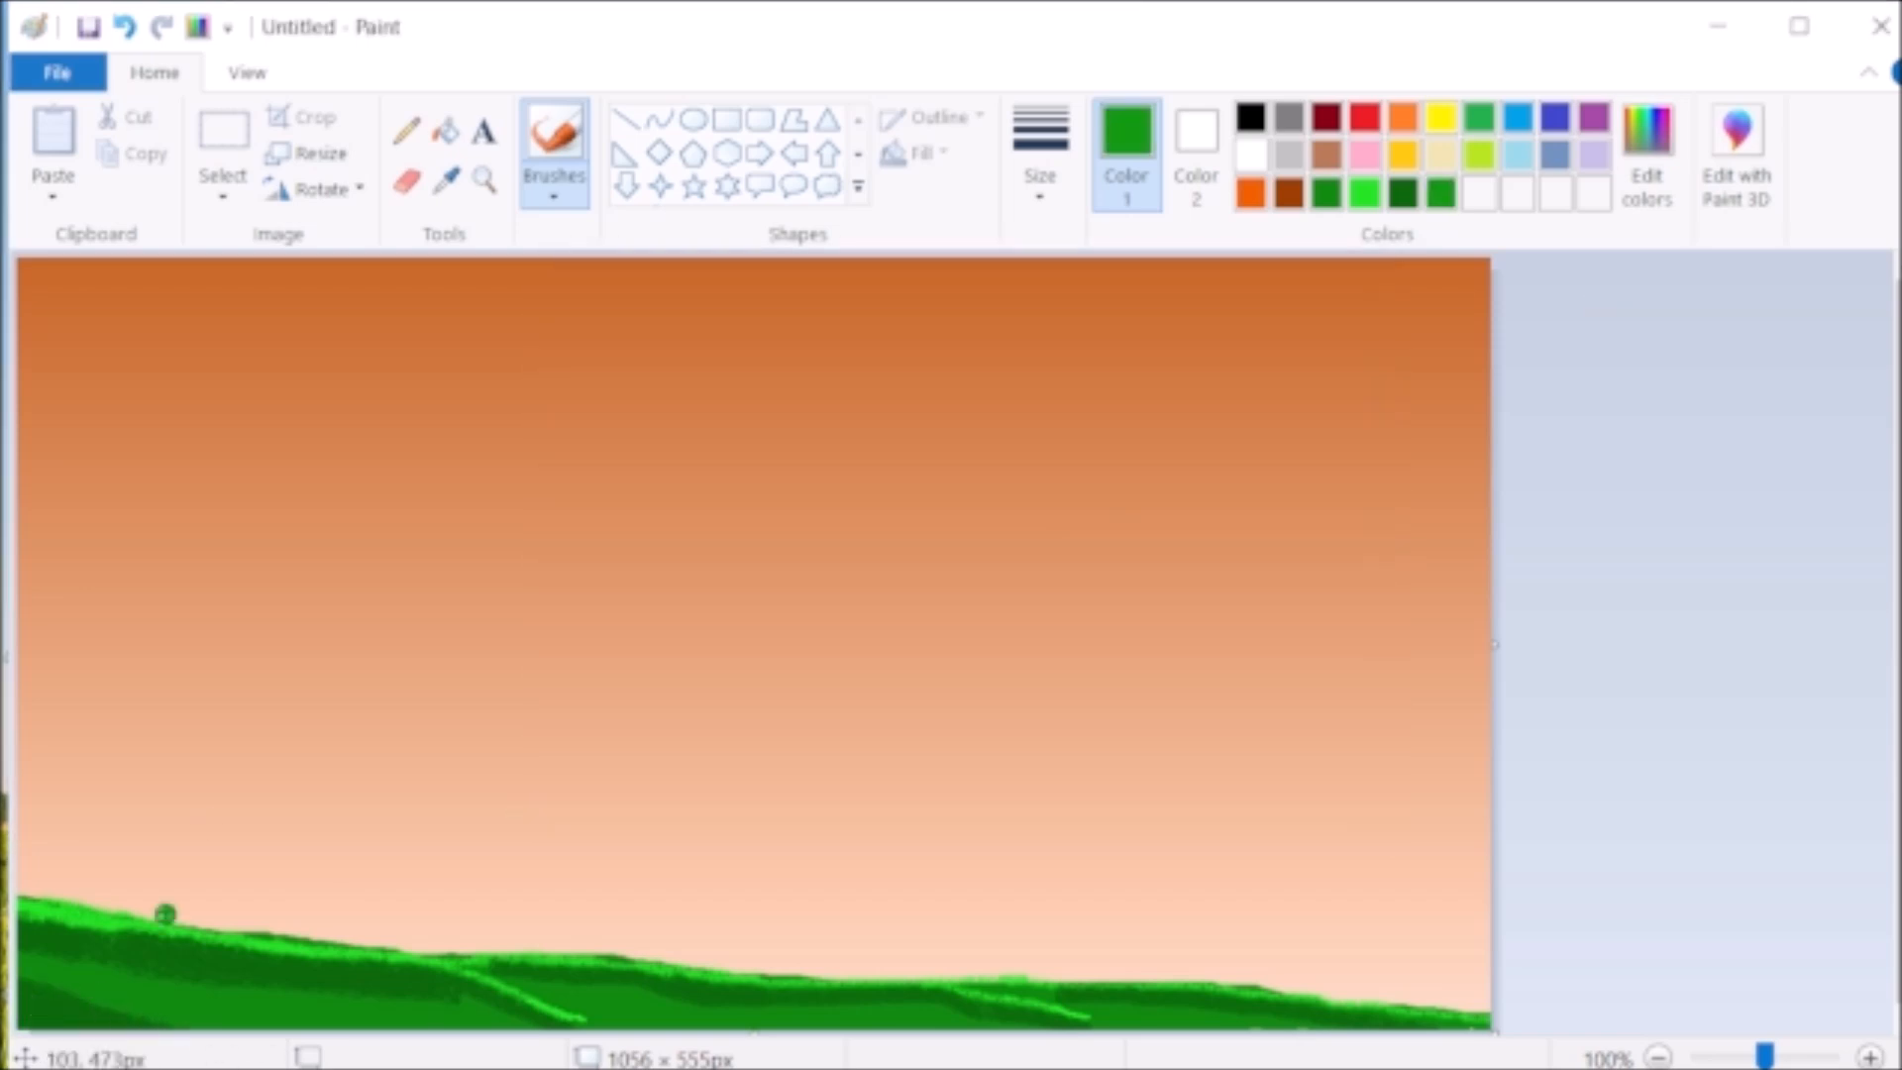
{"action": "mouse_move", "coordinate": [161, 904]}
{"action": "left_mouse_down"}
{"action": "mouse_move", "coordinate": [122, 991]}
{"action": "mouse_move", "coordinate": [374, 983]}
{"action": "mouse_move", "coordinate": [96, 955]}
{"action": "mouse_move", "coordinate": [379, 1002]}
{"action": "mouse_move", "coordinate": [279, 1012]}
{"action": "mouse_move", "coordinate": [56, 958]}
{"action": "left_mouse_up"}
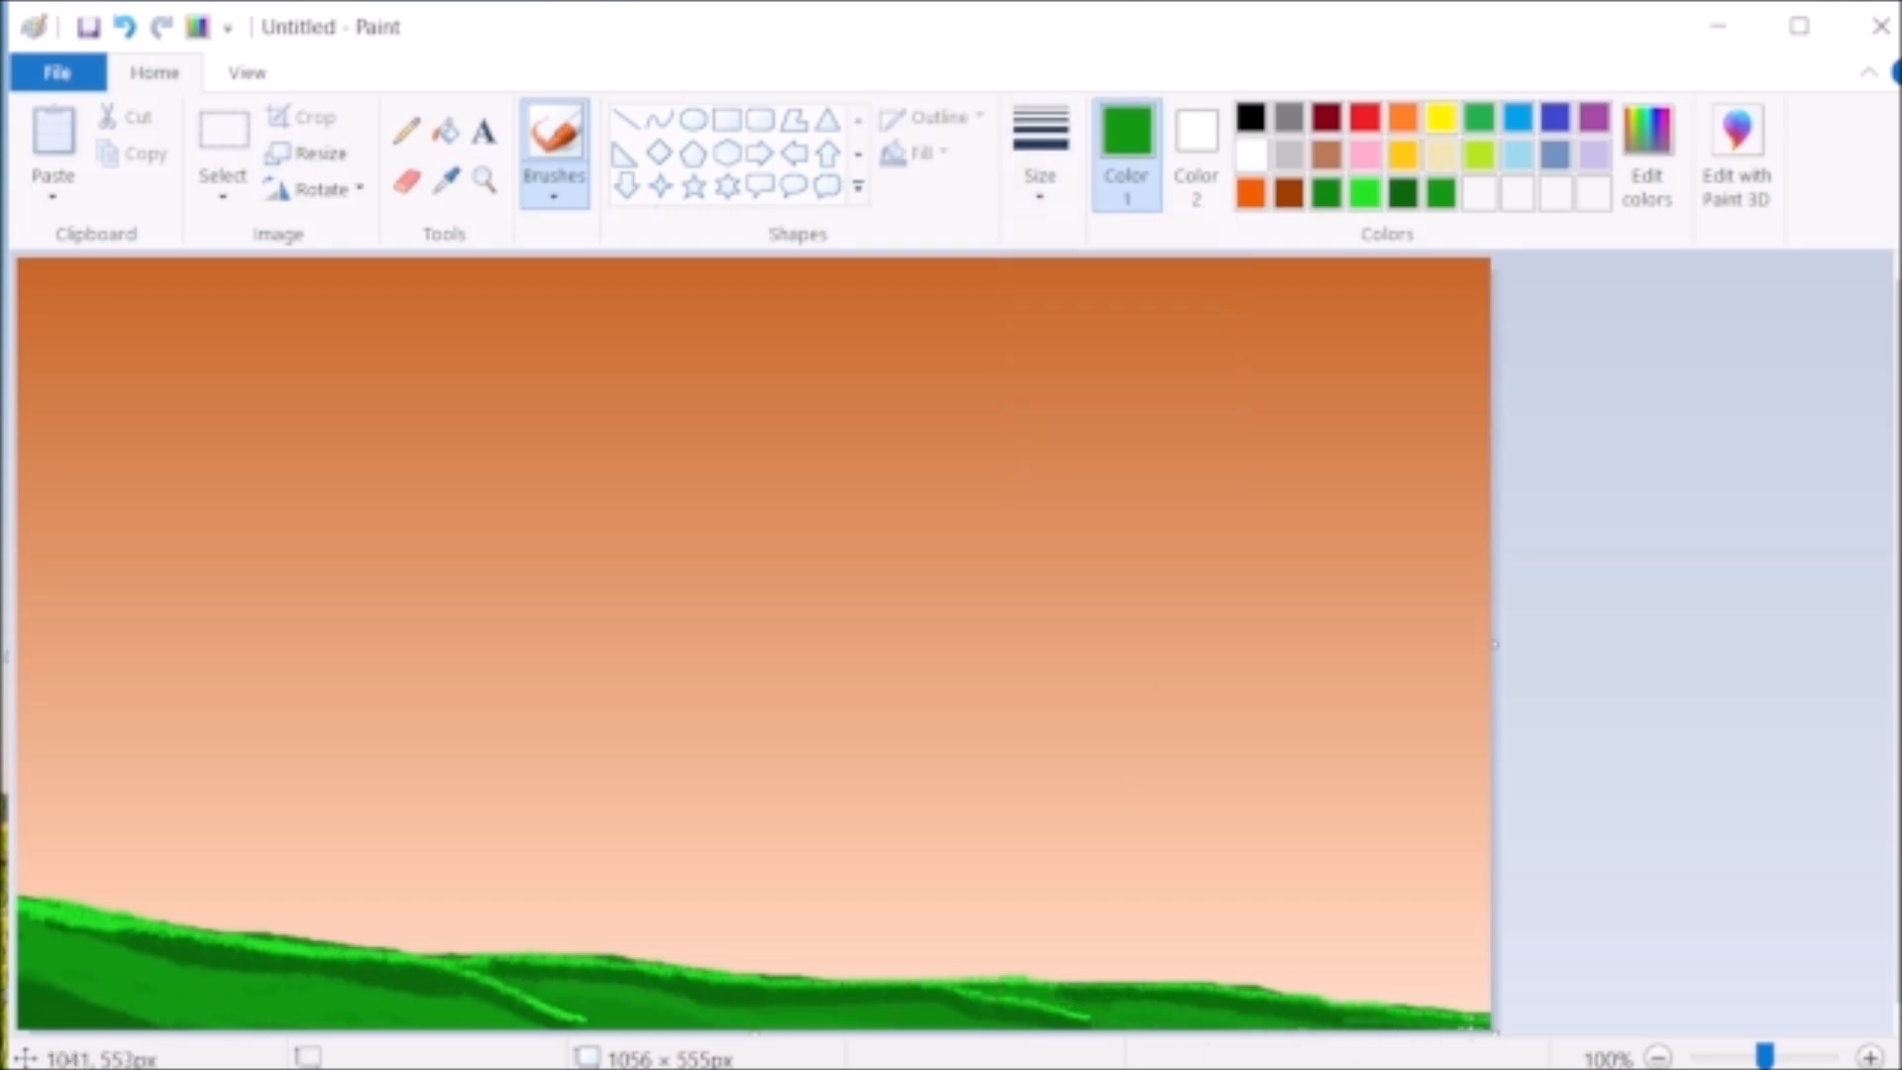
- Mix a very dark green and paint deeper shadows at the ground's left end and beneath both branching lines
{"action": "left_click", "coordinate": [1640, 189]}
{"action": "left_click_drag", "start_coordinate": [1343, 510], "coordinate": [1343, 594]}
{"action": "left_click", "coordinate": [615, 789]}
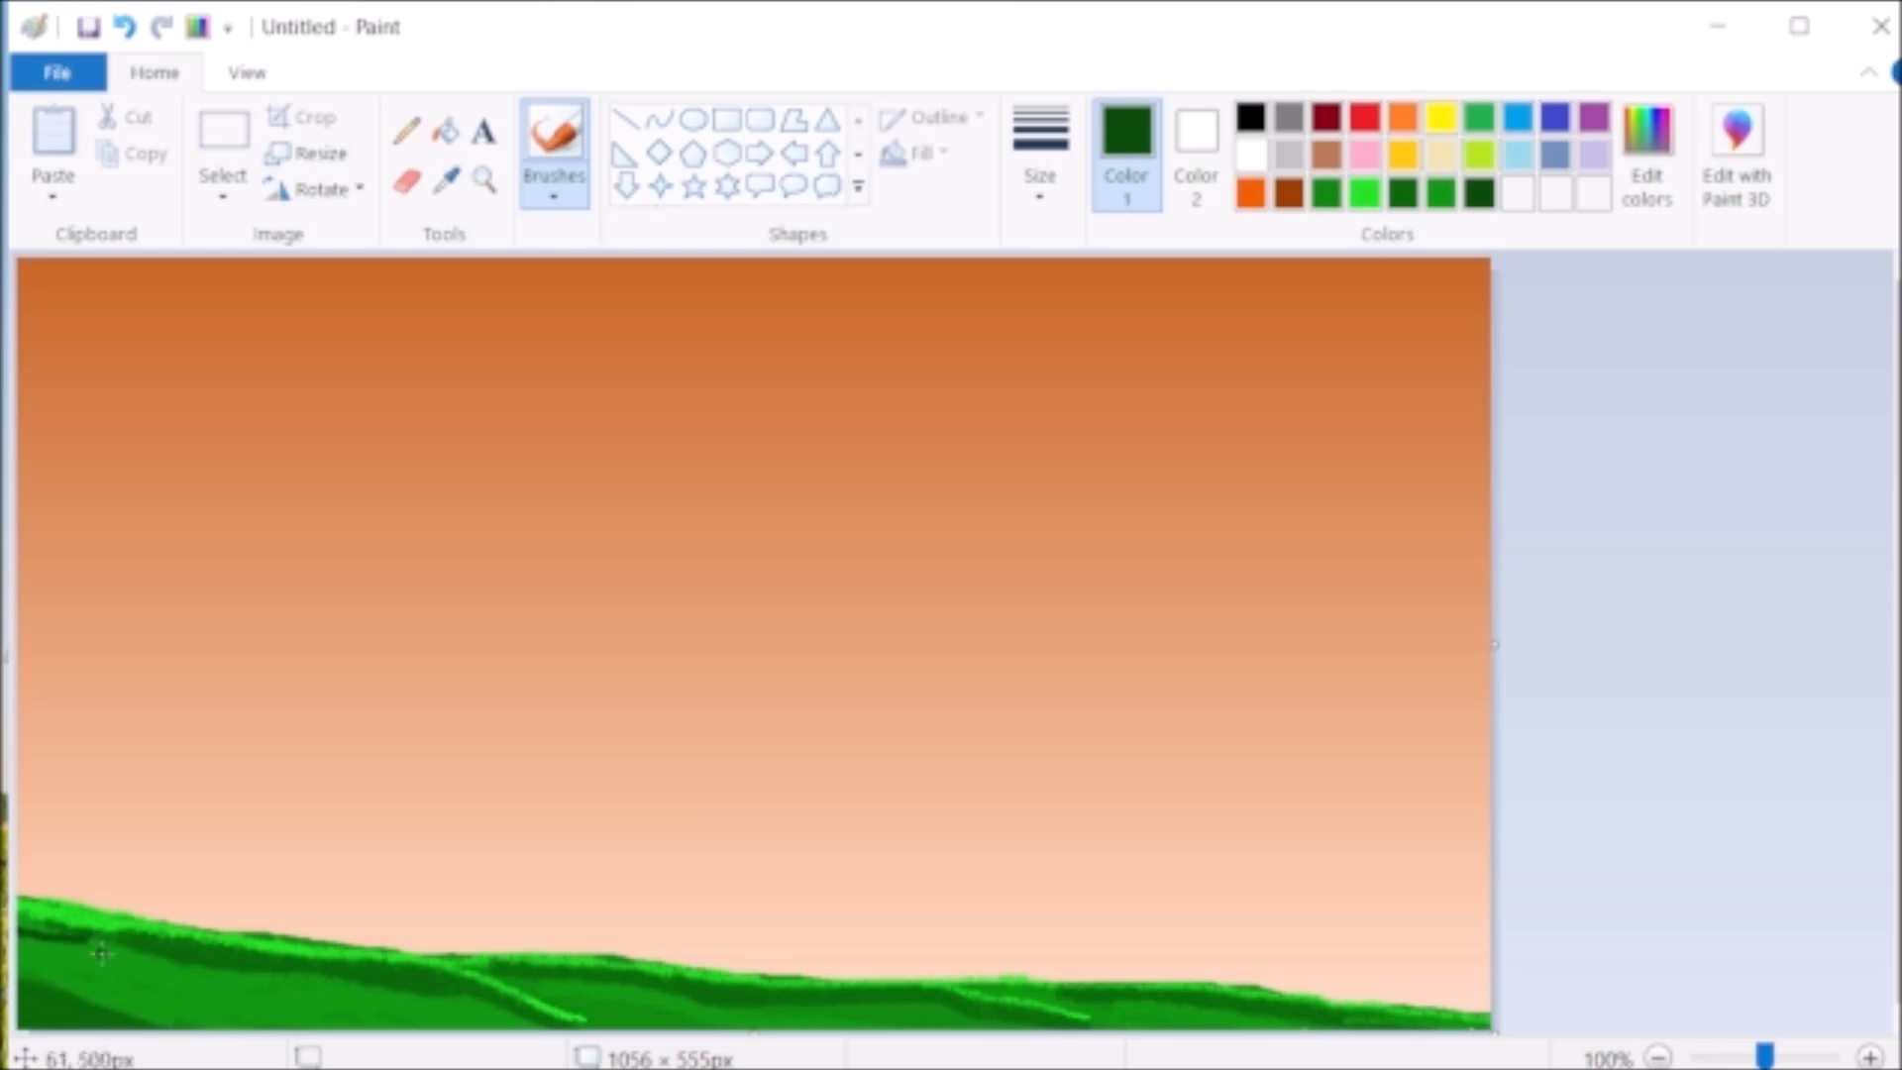
{"action": "left_click_drag", "start_coordinate": [92, 946], "coordinate": [152, 955]}
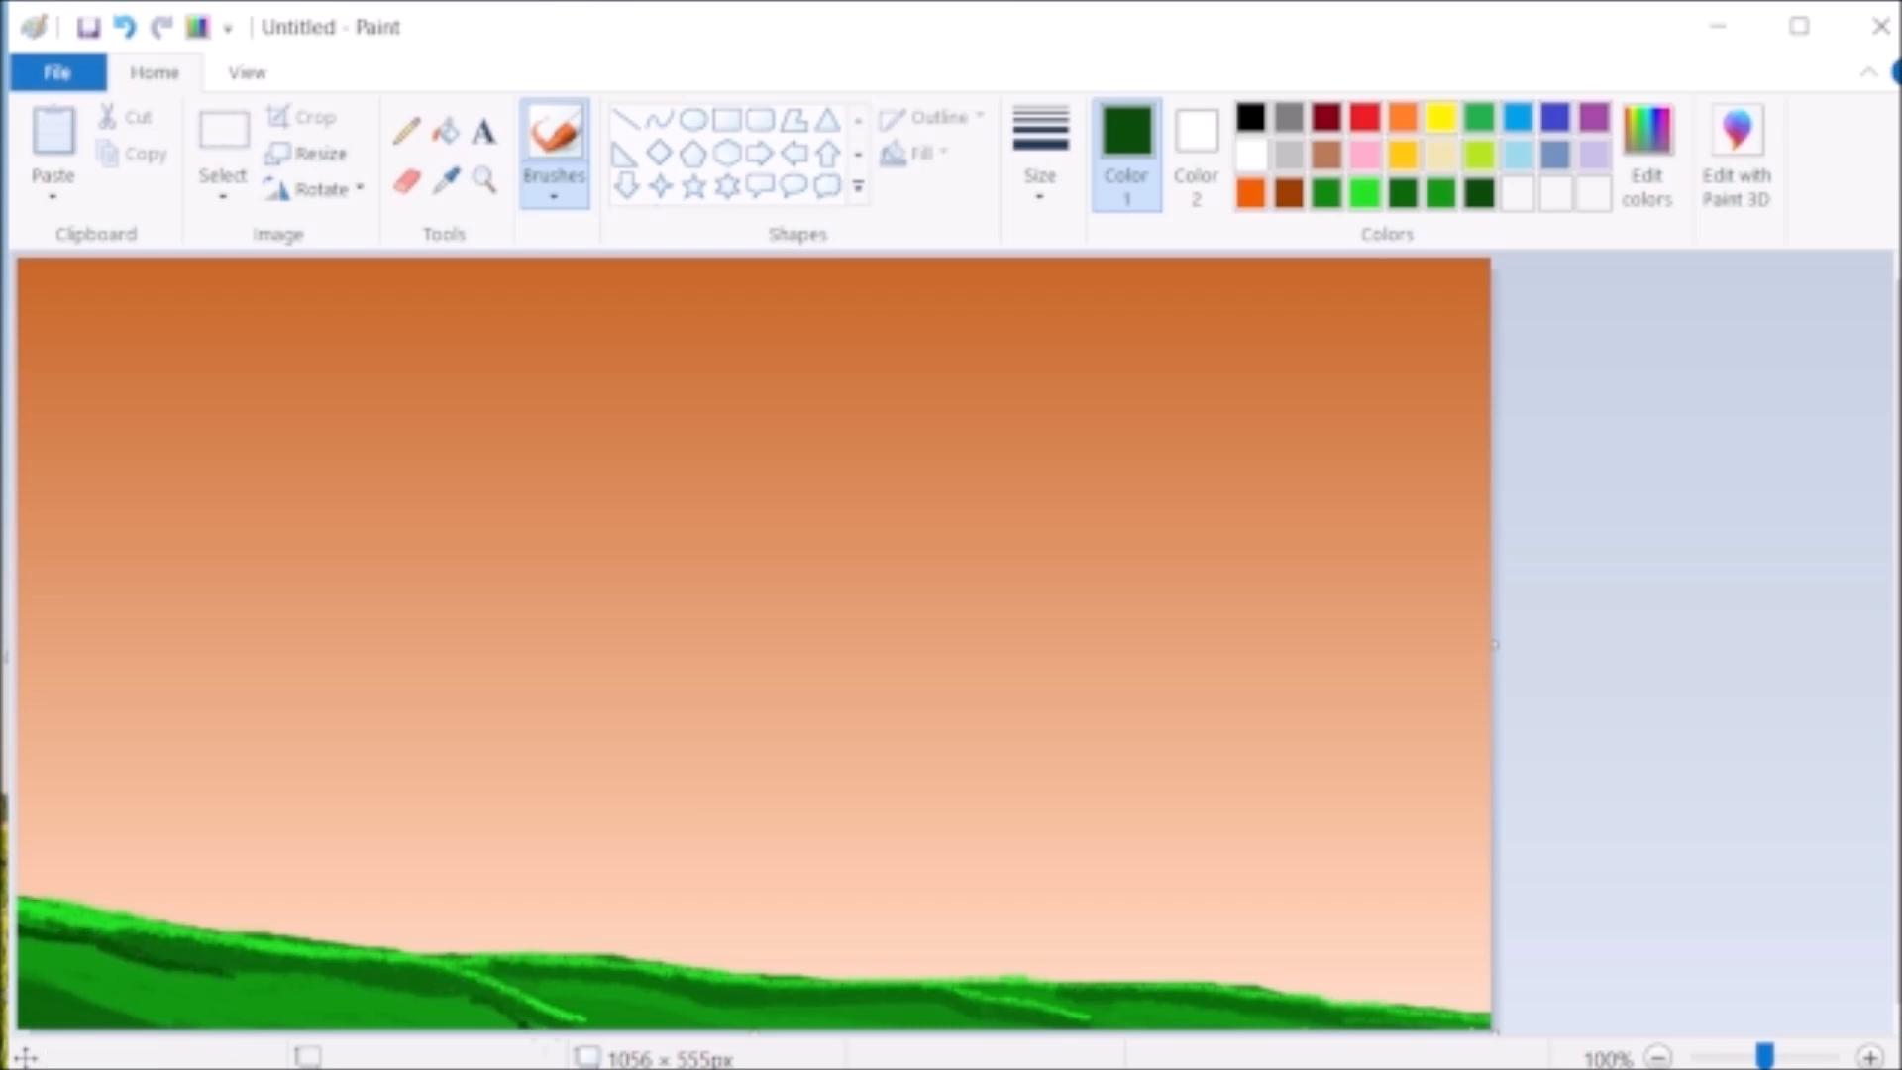
{"action": "left_click_drag", "start_coordinate": [463, 995], "coordinate": [409, 1001]}
{"action": "left_click_drag", "start_coordinate": [983, 983], "coordinate": [1088, 1016]}
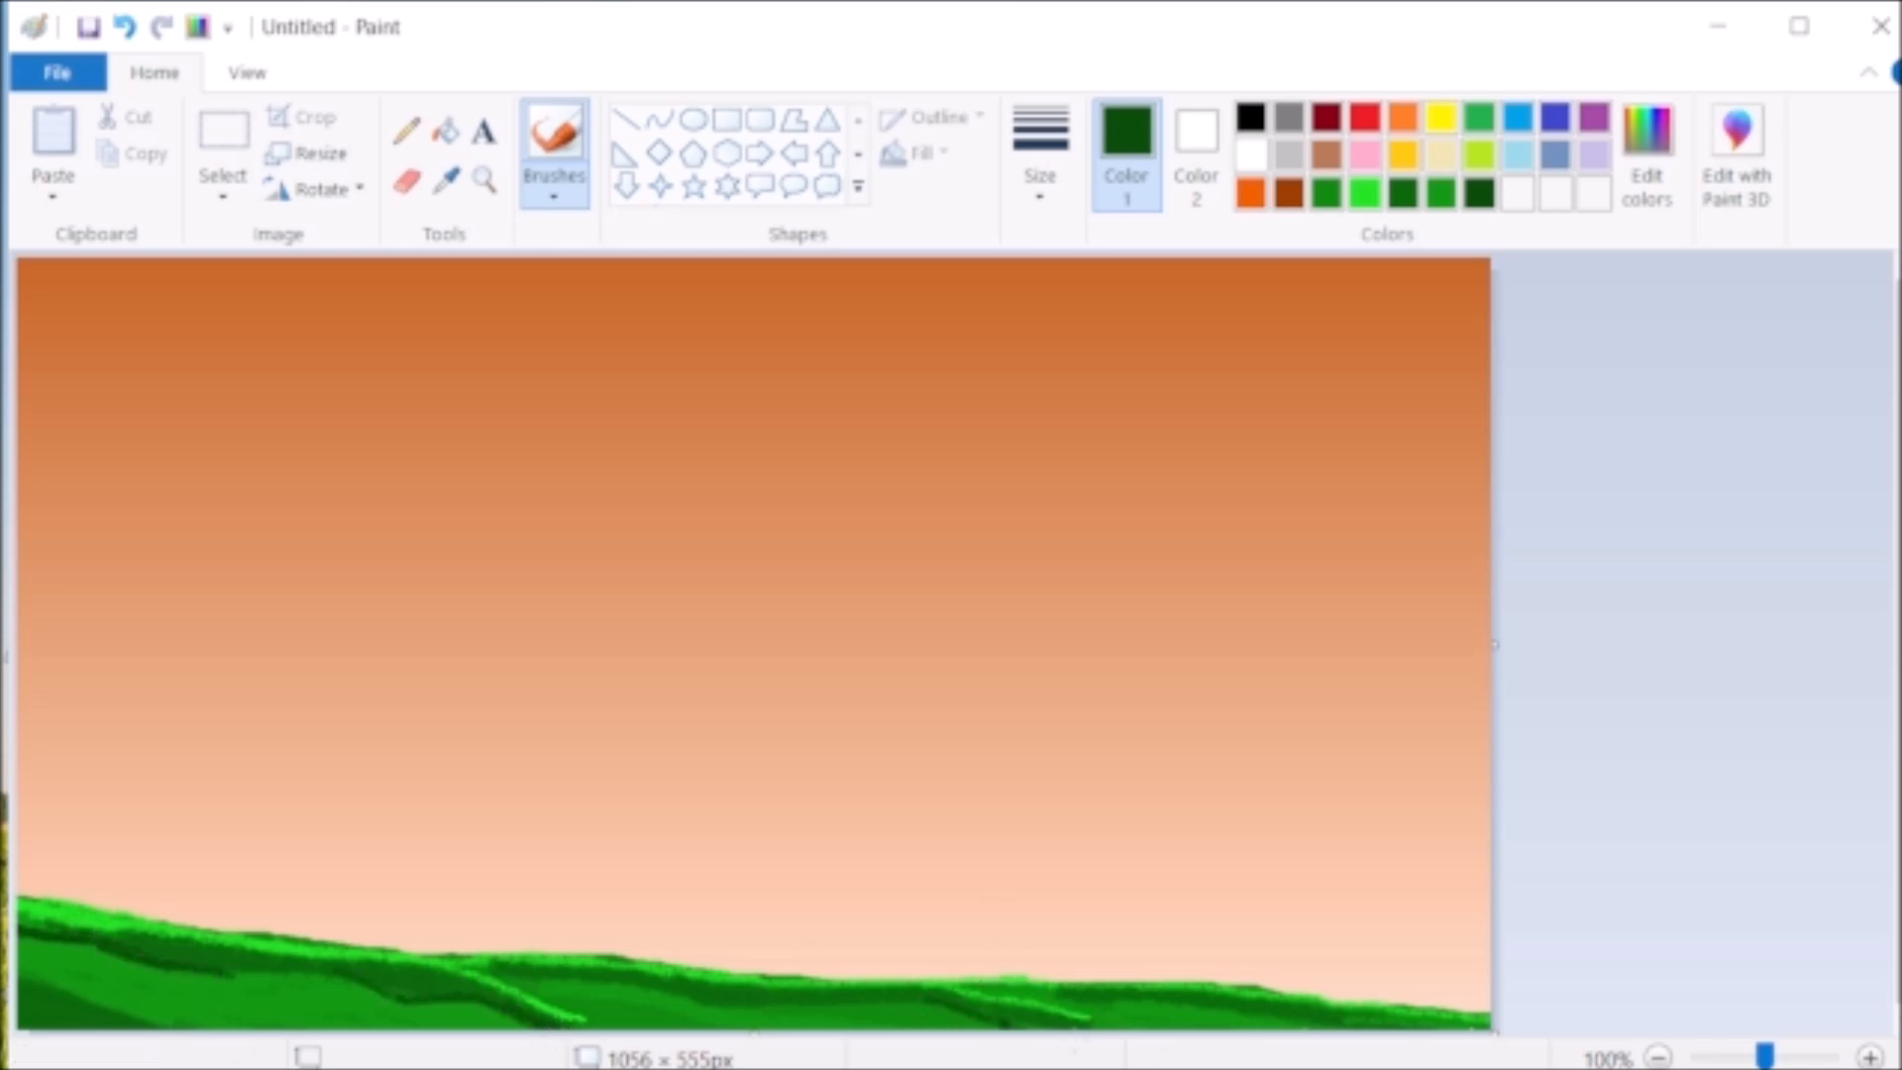
- Mix a light bright green, choose a thicker stroke and broaden the highlight along the ridge from the left edge past the centre
{"action": "left_click", "coordinate": [1648, 154]}
{"action": "left_click_drag", "start_coordinate": [1365, 585], "coordinate": [1364, 473]}
{"action": "left_click", "coordinate": [624, 790]}
{"action": "left_click", "coordinate": [1040, 159]}
{"action": "left_click", "coordinate": [1090, 417]}
{"action": "left_click_drag", "start_coordinate": [85, 931], "coordinate": [20, 917]}
{"action": "mouse_move", "coordinate": [6, 919]}
{"action": "left_mouse_down"}
{"action": "mouse_move", "coordinate": [365, 963]}
{"action": "mouse_move", "coordinate": [1040, 994]}
{"action": "left_mouse_up"}
- Reduce the brush size and reinforce the two branching lines with the light bright green
{"action": "left_click", "coordinate": [1033, 159]}
{"action": "left_click", "coordinate": [1089, 304]}
{"action": "left_click_drag", "start_coordinate": [900, 991], "coordinate": [1093, 1025]}
{"action": "mouse_move", "coordinate": [452, 978]}
{"action": "left_mouse_down"}
{"action": "mouse_move", "coordinate": [586, 1023]}
{"action": "mouse_move", "coordinate": [460, 968]}
{"action": "left_mouse_up"}
- Choose a thin stroke and paint bright green highlights along the right part of the ground
{"action": "left_click", "coordinate": [1395, 195]}
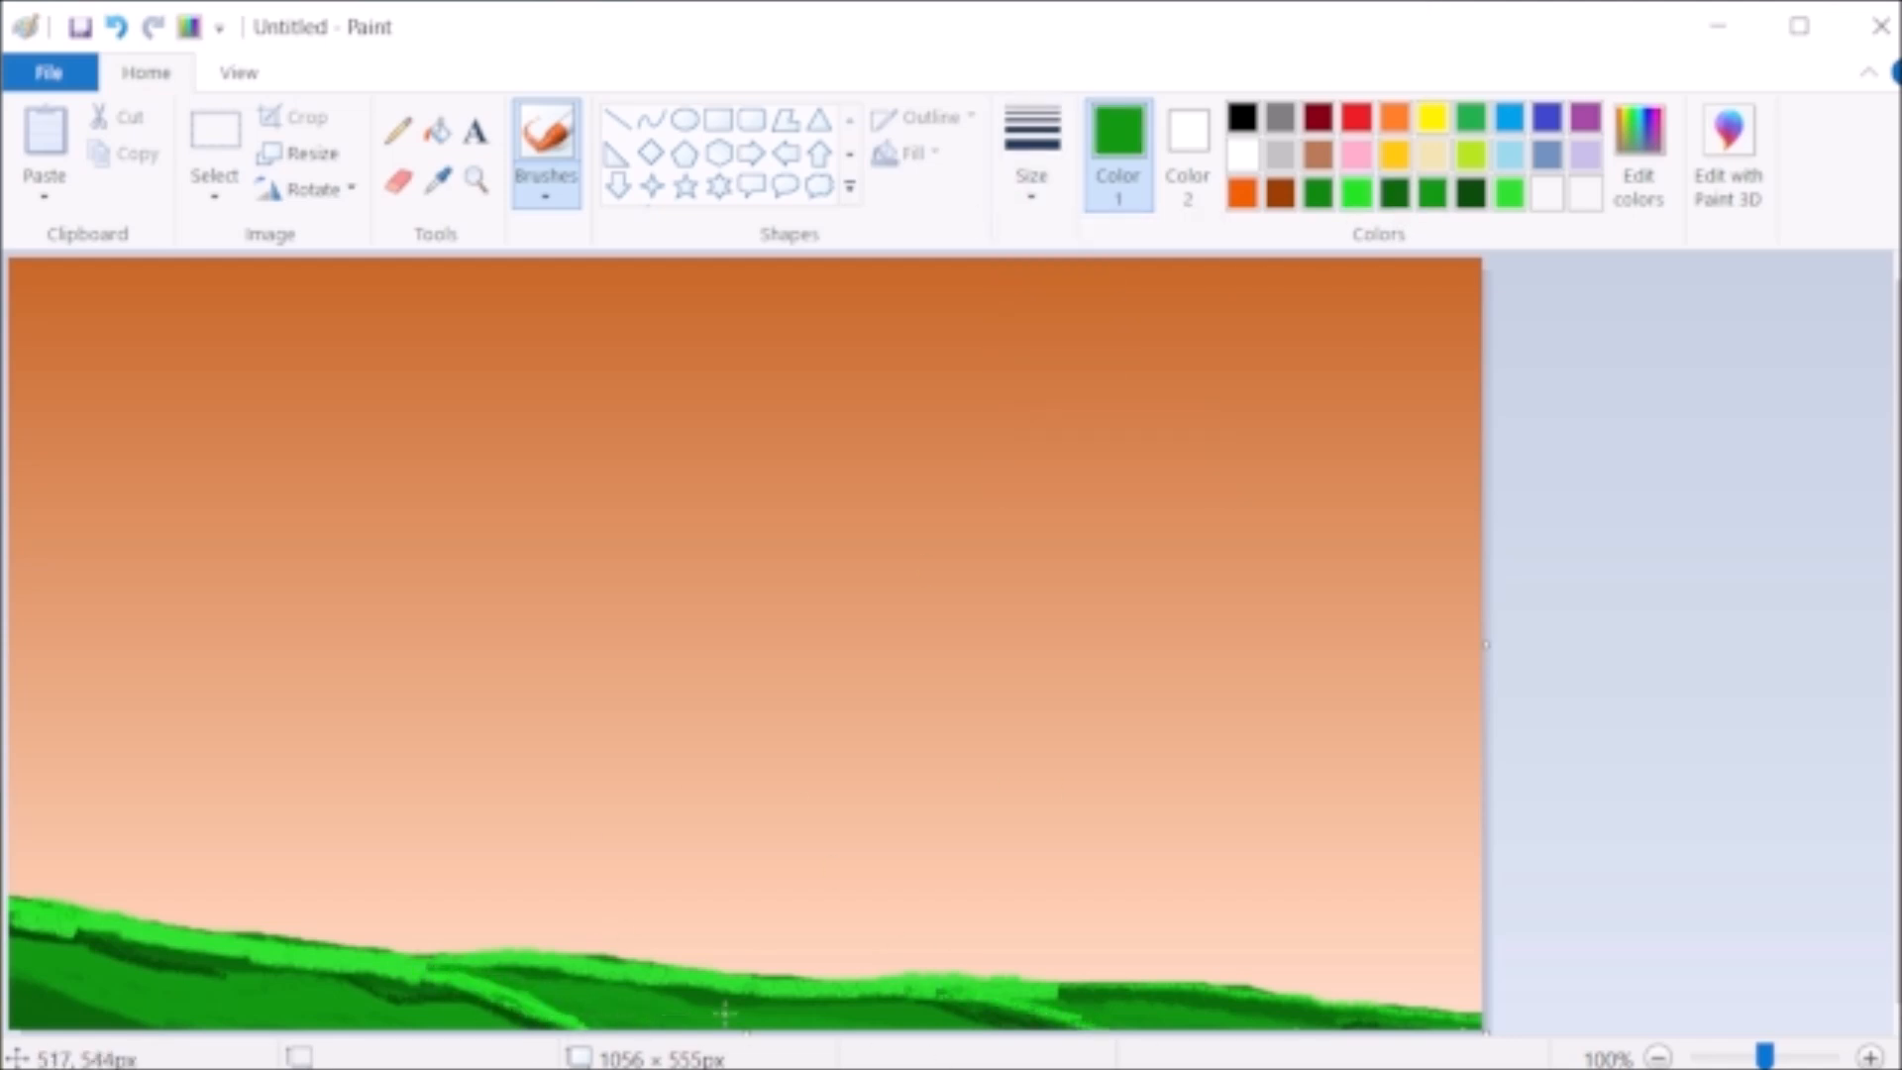
{"action": "left_click", "coordinate": [1356, 194]}
{"action": "left_click", "coordinate": [1022, 201]}
{"action": "left_click", "coordinate": [1050, 259]}
{"action": "mouse_move", "coordinate": [932, 998]}
{"action": "left_mouse_down"}
{"action": "mouse_move", "coordinate": [1065, 1016]}
{"action": "mouse_move", "coordinate": [1133, 986]}
{"action": "mouse_move", "coordinate": [1105, 989]}
{"action": "mouse_move", "coordinate": [1217, 977]}
{"action": "mouse_move", "coordinate": [1120, 988]}
{"action": "mouse_move", "coordinate": [1254, 989]}
{"action": "left_mouse_up"}
{"action": "mouse_move", "coordinate": [1473, 1019]}
{"action": "left_mouse_down"}
{"action": "mouse_move", "coordinate": [1341, 1017]}
{"action": "mouse_move", "coordinate": [1474, 1024]}
{"action": "left_mouse_up"}
- Add dark green shadow strokes on the ground's right slope and in its lower-left area
{"action": "left_click", "coordinate": [1394, 193]}
{"action": "left_click_drag", "start_coordinate": [1142, 1014], "coordinate": [1248, 1021]}
{"action": "left_click", "coordinate": [1506, 195]}
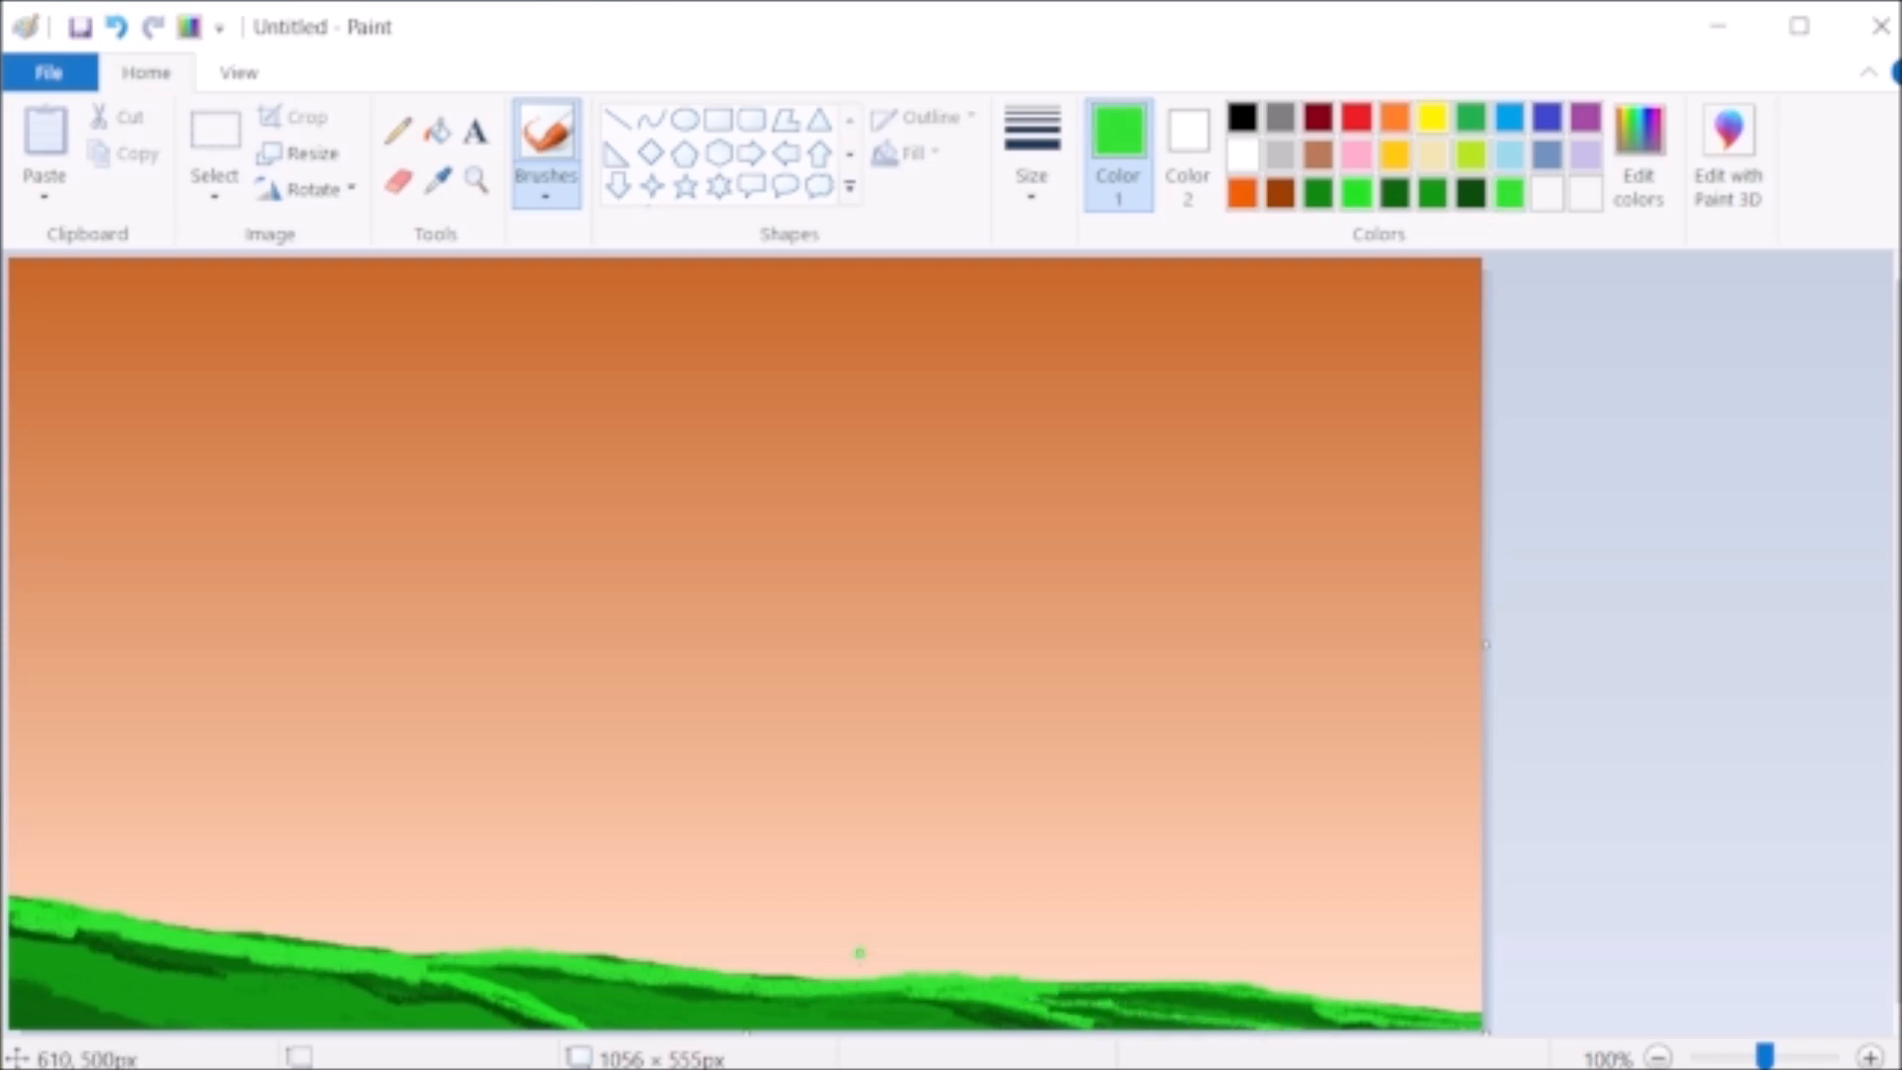
{"action": "left_click", "coordinate": [1470, 195]}
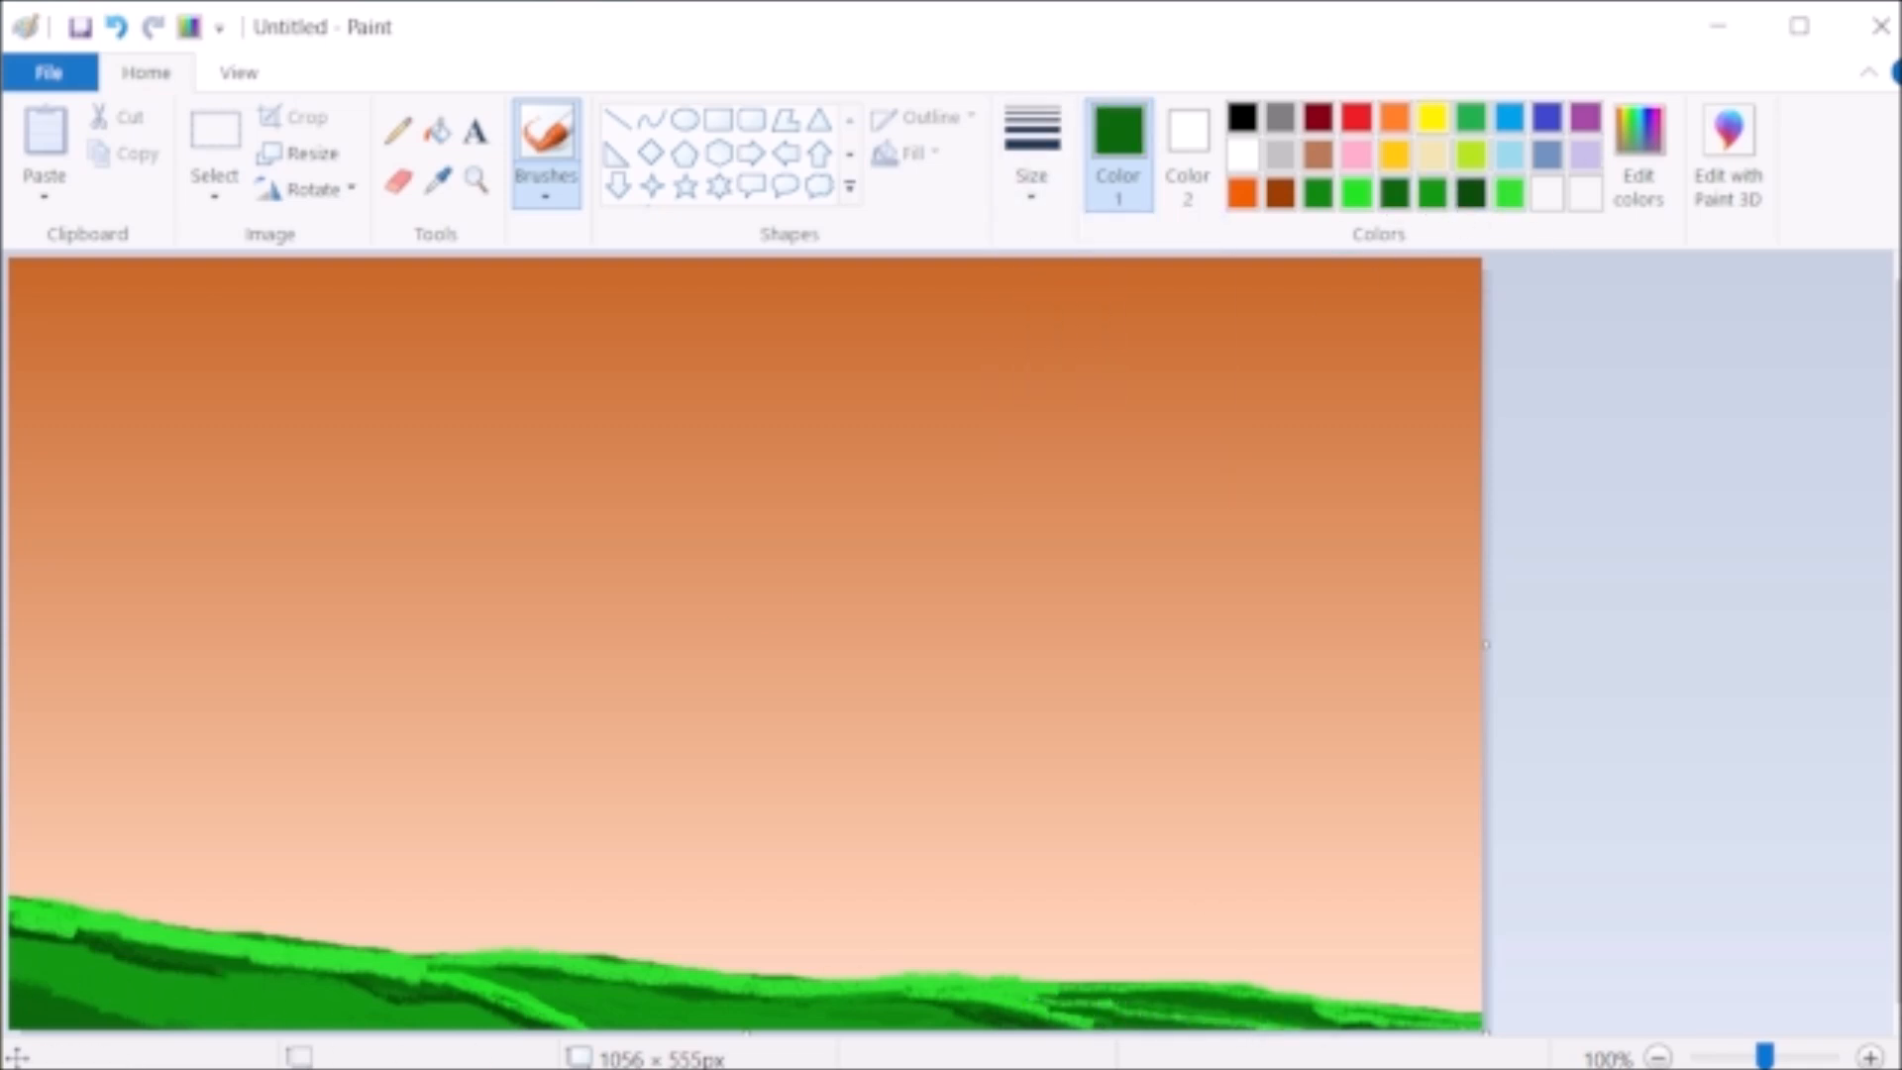
{"action": "mouse_move", "coordinate": [13, 950]}
{"action": "left_mouse_down"}
{"action": "mouse_move", "coordinate": [299, 991]}
{"action": "mouse_move", "coordinate": [191, 983]}
{"action": "left_mouse_up"}
- Mix a pale green of RGB 159, 244, 159 and paint thin highlights along the ridge and the right branching line
{"action": "left_click", "coordinate": [1638, 153]}
{"action": "left_click", "coordinate": [608, 789]}
{"action": "left_click", "coordinate": [1031, 159]}
{"action": "left_click", "coordinate": [1048, 272]}
{"action": "mouse_move", "coordinate": [12, 899]}
{"action": "left_mouse_down"}
{"action": "mouse_move", "coordinate": [469, 979]}
{"action": "mouse_move", "coordinate": [489, 995]}
{"action": "mouse_move", "coordinate": [468, 1005]}
{"action": "mouse_move", "coordinate": [396, 957]}
{"action": "mouse_move", "coordinate": [503, 955]}
{"action": "mouse_move", "coordinate": [522, 980]}
{"action": "mouse_move", "coordinate": [1032, 971]}
{"action": "mouse_move", "coordinate": [1426, 1015]}
{"action": "mouse_move", "coordinate": [1022, 1005]}
{"action": "mouse_move", "coordinate": [1071, 1002]}
{"action": "left_mouse_up"}
{"action": "left_click_drag", "start_coordinate": [894, 991], "coordinate": [1073, 1010]}
- Darken the pale green slightly and add a highlight stroke along the left part of the ridge
{"action": "left_click", "coordinate": [1638, 154]}
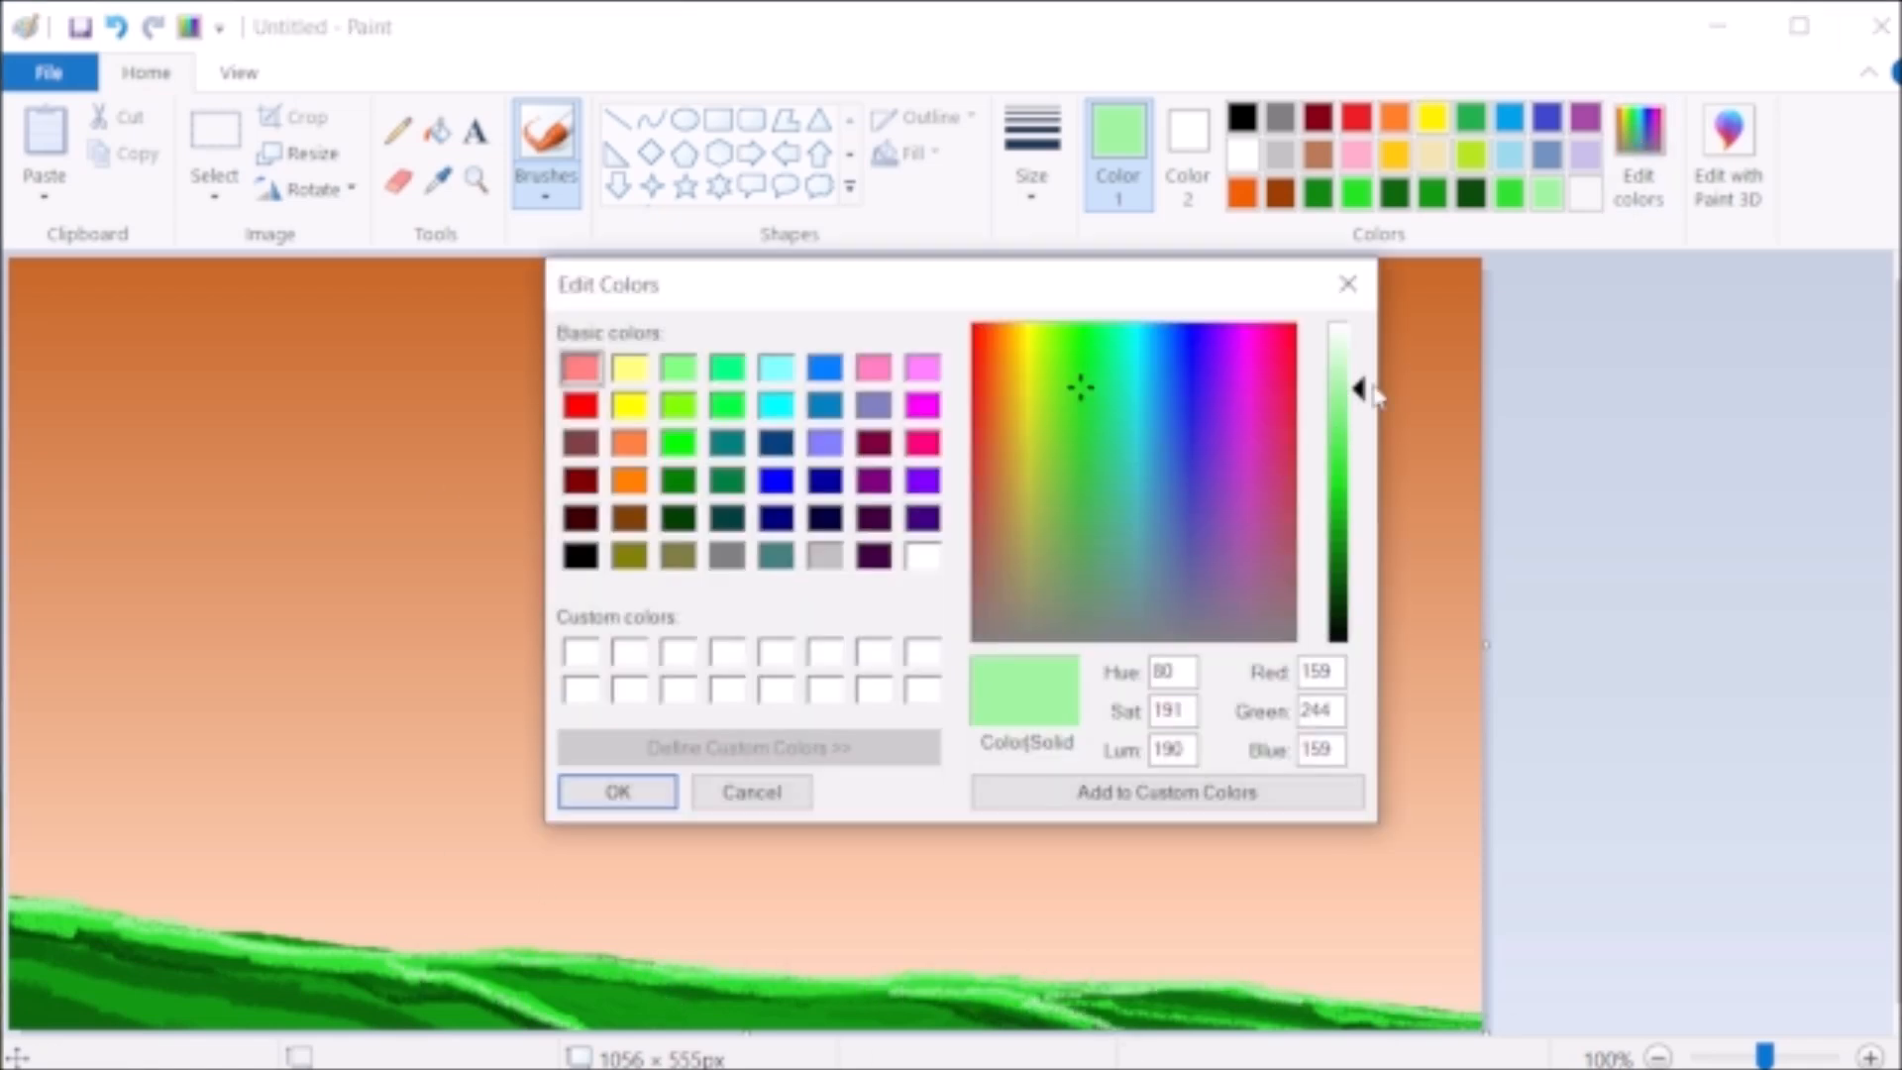
{"action": "left_click_drag", "start_coordinate": [1360, 388], "coordinate": [1360, 407]}
{"action": "left_click", "coordinate": [615, 790]}
{"action": "left_click_drag", "start_coordinate": [253, 945], "coordinate": [375, 963]}
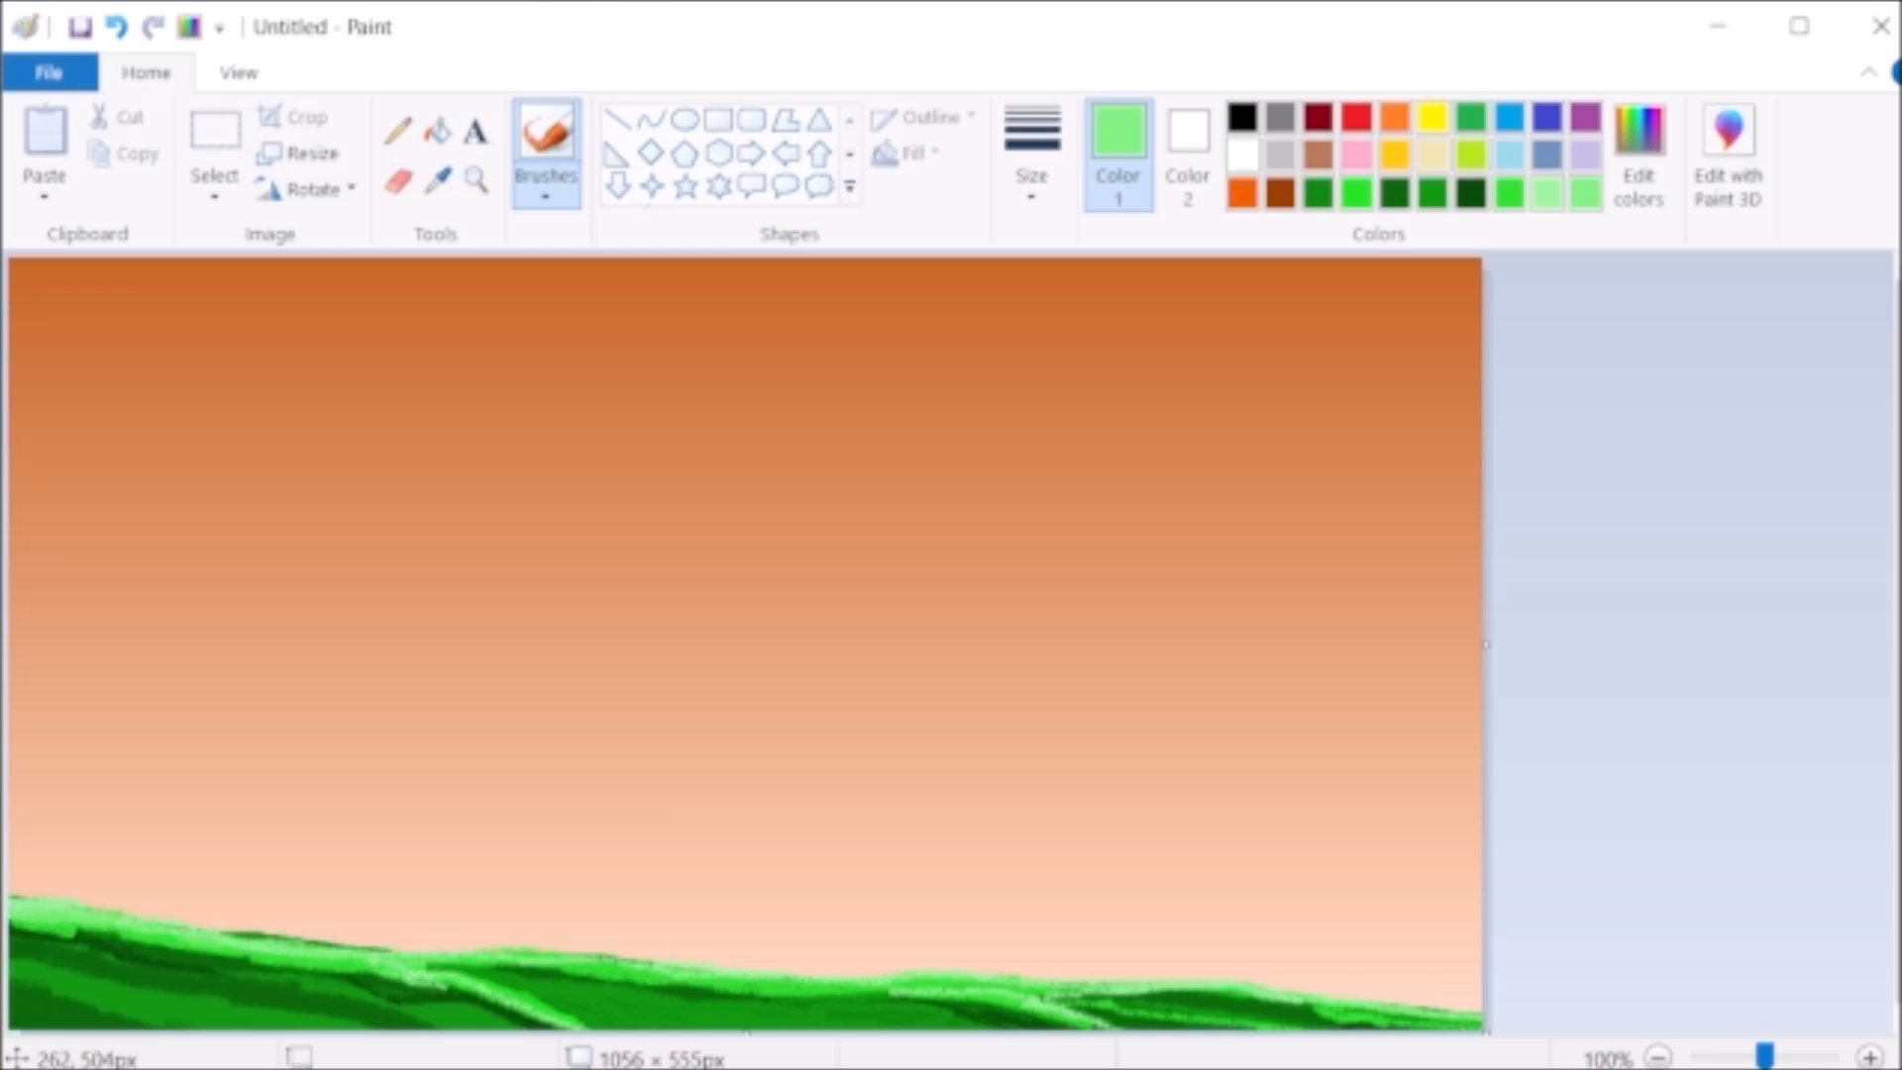
- Draw a solid-filled white circle in the middle of the sky, adjusting its position and shrinking it slightly
{"action": "left_click", "coordinate": [683, 119]}
{"action": "left_click", "coordinate": [1241, 153]}
{"action": "left_click", "coordinate": [909, 152]}
{"action": "left_click", "coordinate": [936, 225]}
{"action": "left_click_drag", "start_coordinate": [624, 486], "coordinate": [939, 790]}
{"action": "left_click_drag", "start_coordinate": [811, 652], "coordinate": [705, 604]}
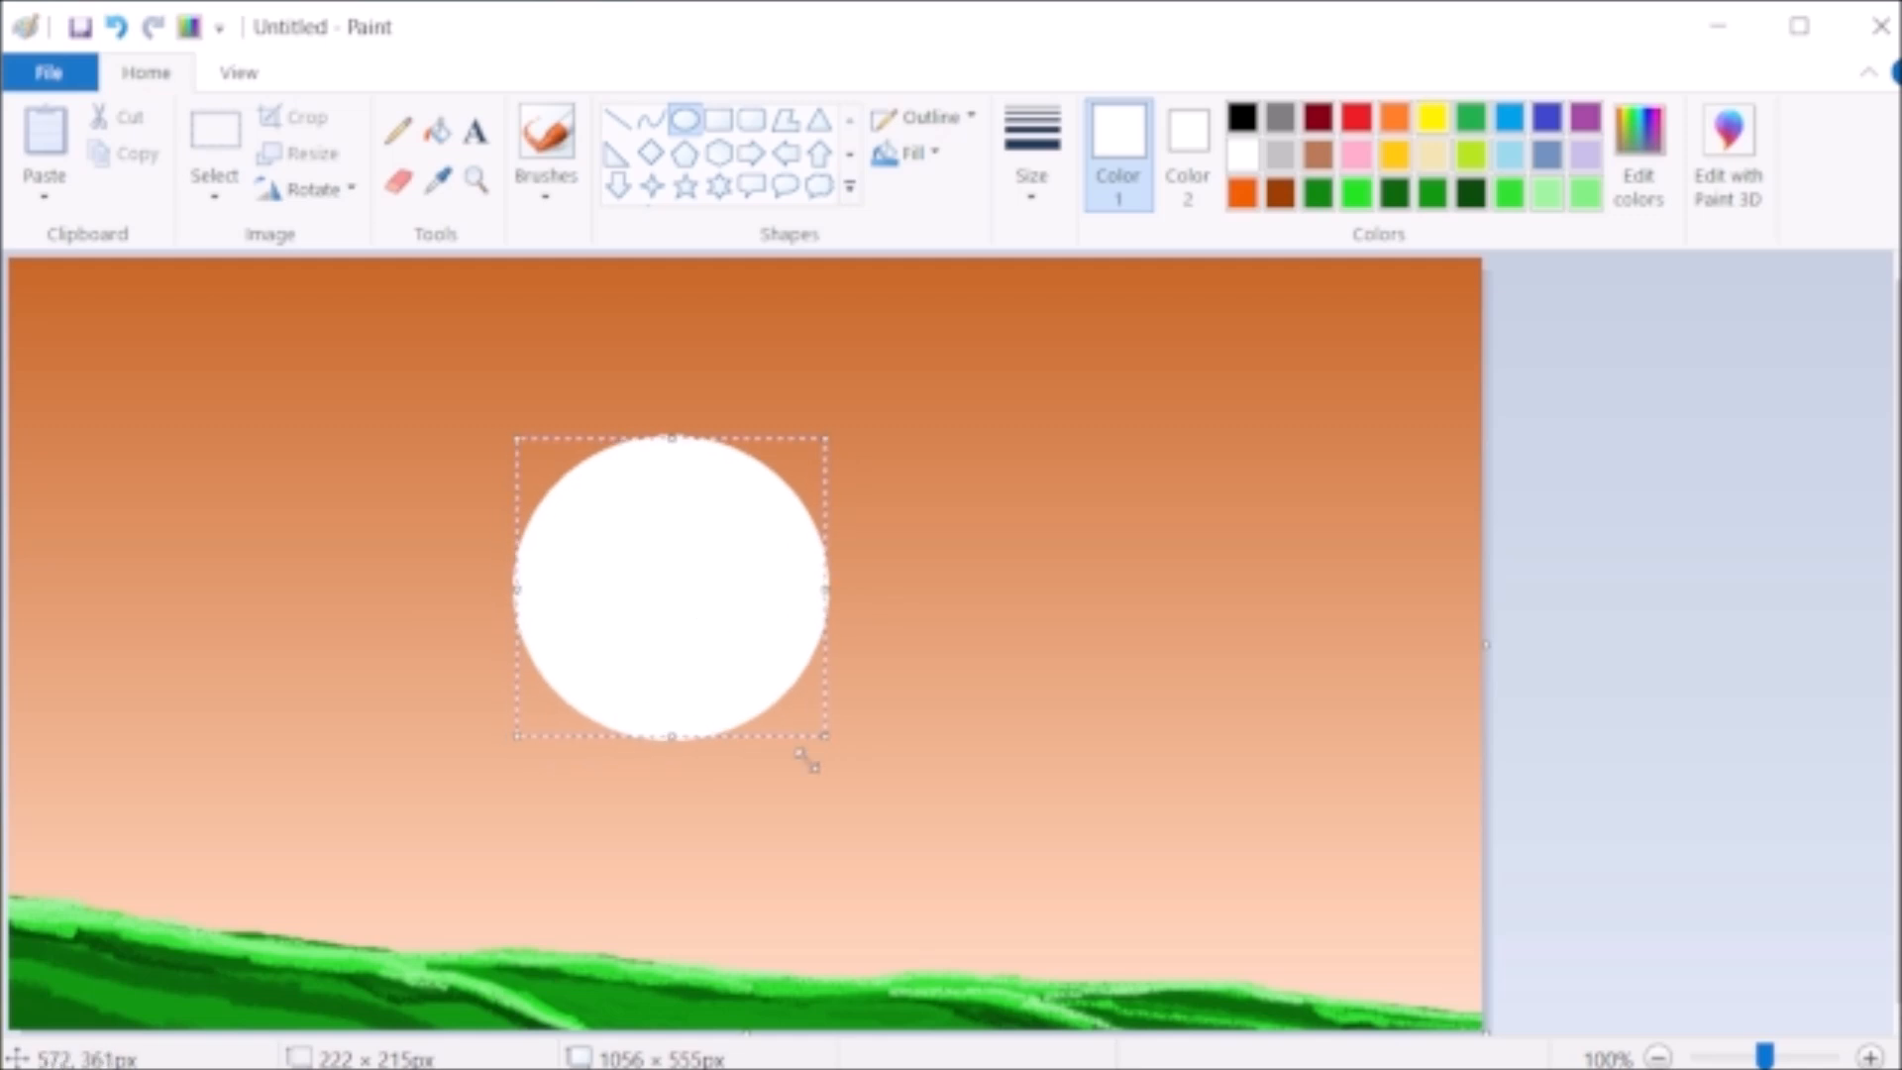
{"action": "left_click_drag", "start_coordinate": [822, 738], "coordinate": [810, 724]}
{"action": "left_click", "coordinate": [1019, 671]}
- Paint a black human silhouette's head, torso and left leg in front of the white circle with the standard brush
{"action": "left_click", "coordinate": [546, 138]}
{"action": "left_click", "coordinate": [1241, 117]}
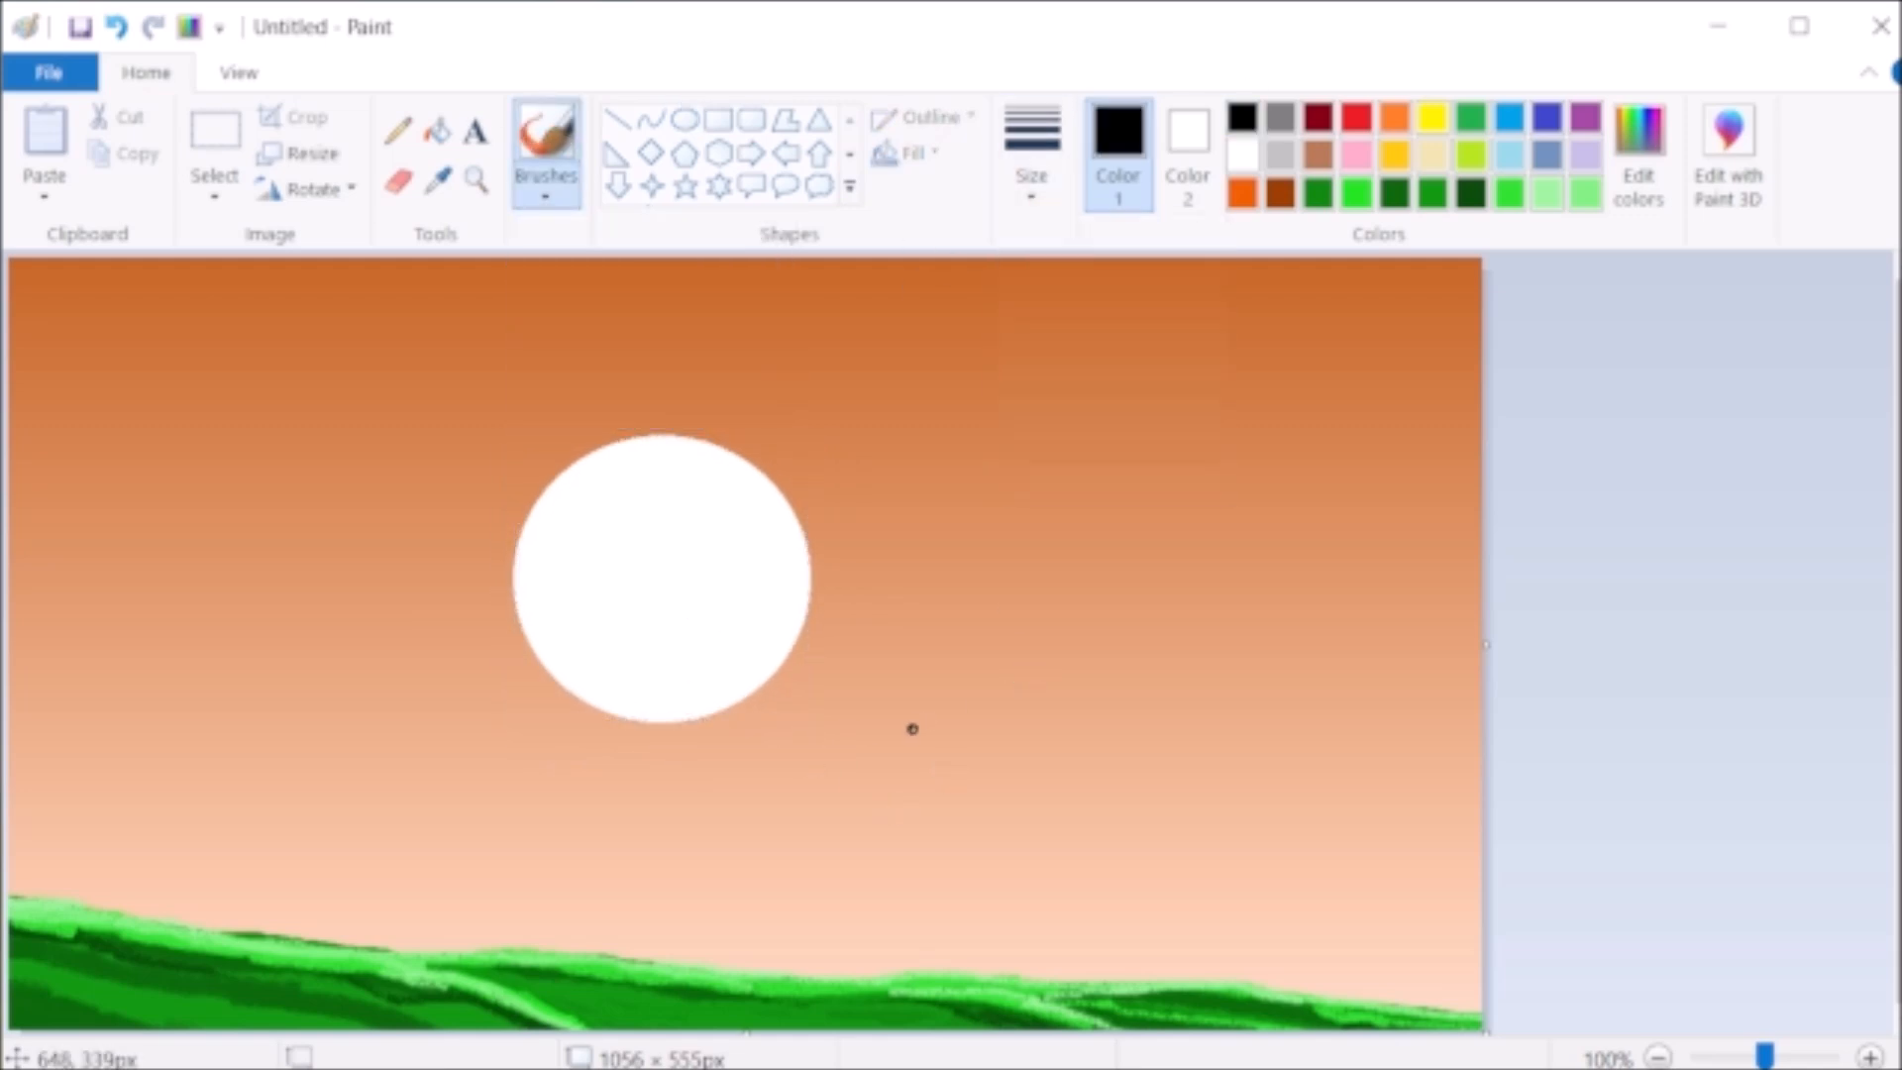
{"action": "mouse_move", "coordinate": [619, 589]}
{"action": "left_mouse_down"}
{"action": "mouse_move", "coordinate": [624, 574]}
{"action": "mouse_move", "coordinate": [611, 659]}
{"action": "mouse_move", "coordinate": [639, 708]}
{"action": "left_mouse_up"}
{"action": "key", "text": "ctrl+z"}
{"action": "mouse_move", "coordinate": [619, 639]}
{"action": "left_mouse_down"}
{"action": "mouse_move", "coordinate": [637, 757]}
{"action": "mouse_move", "coordinate": [620, 666]}
{"action": "mouse_move", "coordinate": [615, 777]}
{"action": "mouse_move", "coordinate": [637, 783]}
{"action": "mouse_move", "coordinate": [571, 939]}
{"action": "left_mouse_up"}
- Change the brush size and paint the silhouette's right leg bent backward at the knee, undoing unwanted strokes
{"action": "left_click", "coordinate": [1031, 163]}
{"action": "left_click", "coordinate": [1109, 467]}
{"action": "left_click_drag", "start_coordinate": [631, 798], "coordinate": [654, 952]}
{"action": "key", "text": "ctrl+z"}
{"action": "key", "text": "ctrl+z"}
{"action": "left_click_drag", "start_coordinate": [634, 793], "coordinate": [652, 892]}
{"action": "left_click_drag", "start_coordinate": [652, 891], "coordinate": [641, 785]}
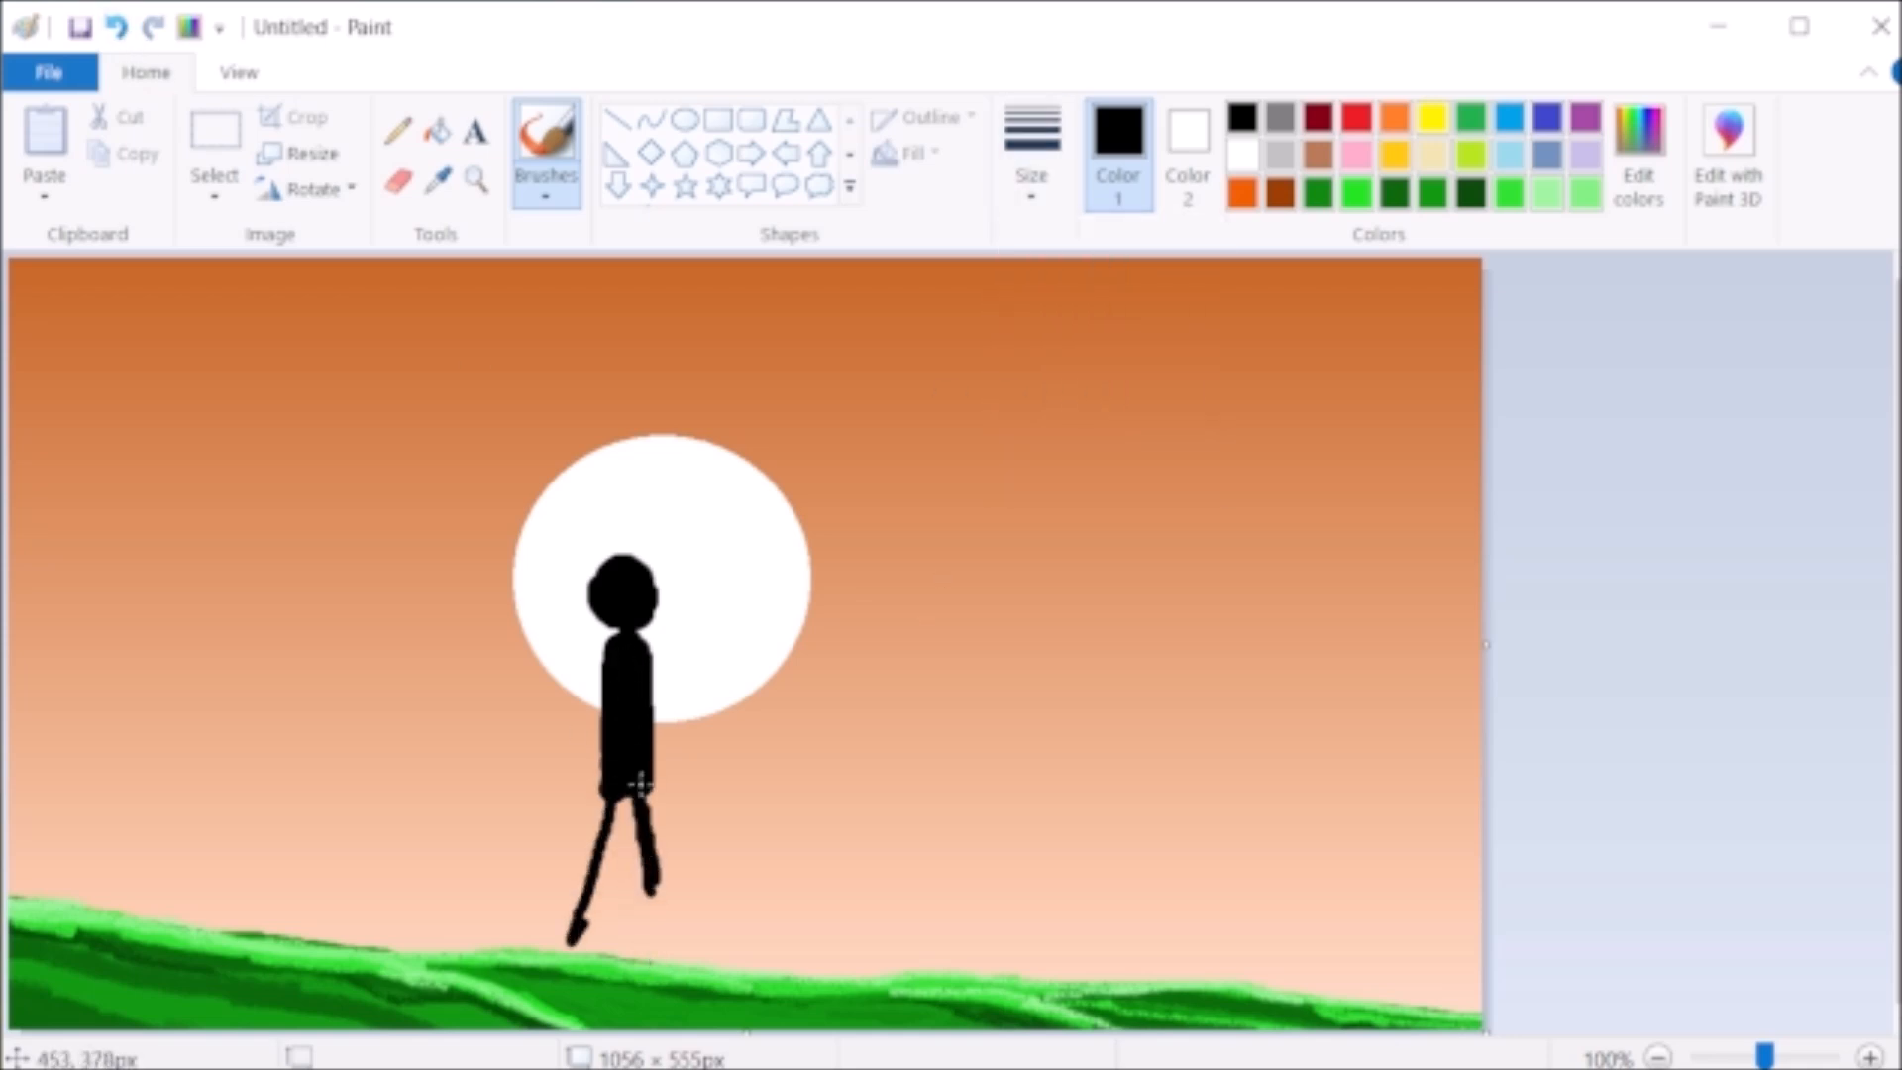
{"action": "mouse_move", "coordinate": [660, 926]}
{"action": "left_mouse_down"}
{"action": "mouse_move", "coordinate": [705, 896]}
{"action": "mouse_move", "coordinate": [657, 926]}
{"action": "left_mouse_up"}
{"action": "key", "text": "ctrl+z"}
- Thicken the silhouette's legs, hips and torso and add both feet, undoing the last unwanted stroke
{"action": "mouse_move", "coordinate": [602, 854]}
{"action": "left_mouse_down"}
{"action": "mouse_move", "coordinate": [612, 800]}
{"action": "mouse_move", "coordinate": [567, 941]}
{"action": "left_mouse_up"}
{"action": "left_click_drag", "start_coordinate": [603, 849], "coordinate": [571, 946]}
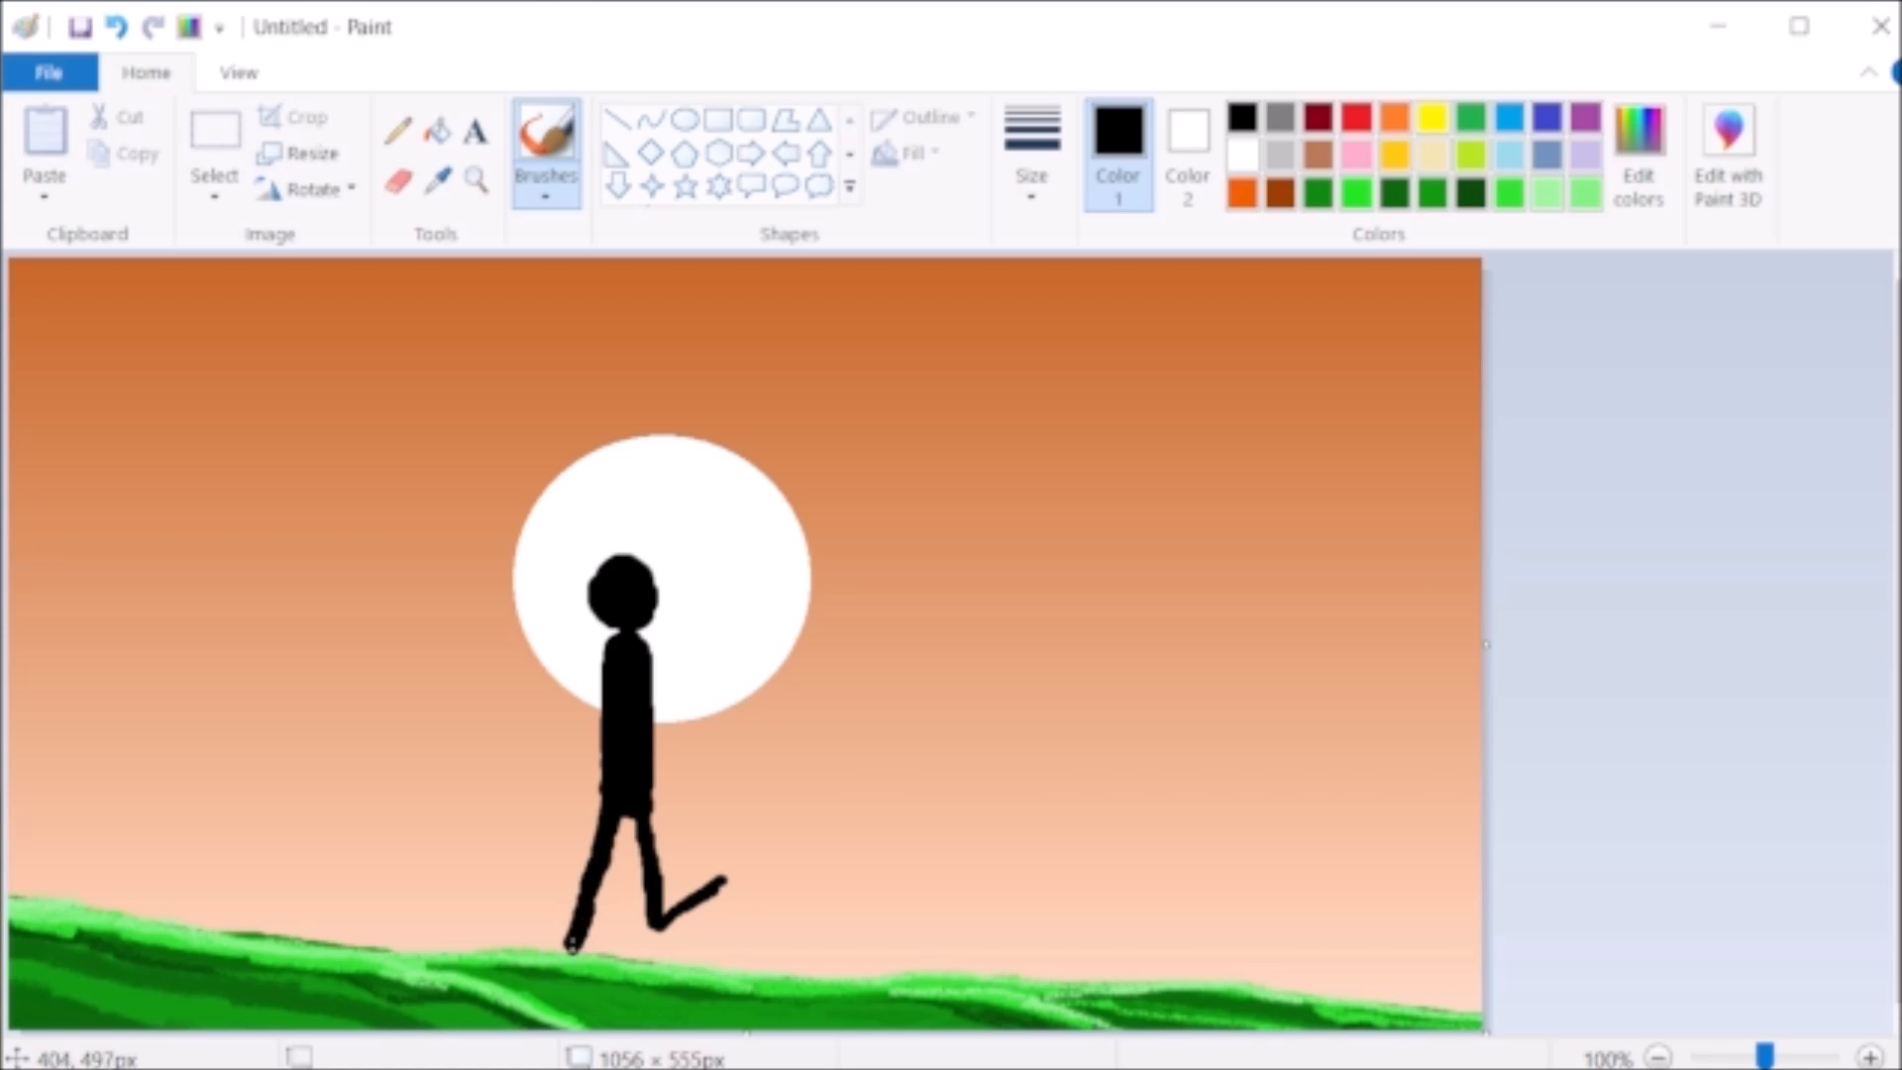
{"action": "left_click_drag", "start_coordinate": [613, 815], "coordinate": [631, 828]}
{"action": "mouse_move", "coordinate": [606, 664]}
{"action": "left_mouse_down"}
{"action": "mouse_move", "coordinate": [597, 797]}
{"action": "mouse_move", "coordinate": [600, 659]}
{"action": "mouse_move", "coordinate": [646, 738]}
{"action": "mouse_move", "coordinate": [647, 854]}
{"action": "mouse_move", "coordinate": [711, 929]}
{"action": "mouse_move", "coordinate": [720, 882]}
{"action": "left_mouse_up"}
{"action": "left_click", "coordinate": [117, 28]}
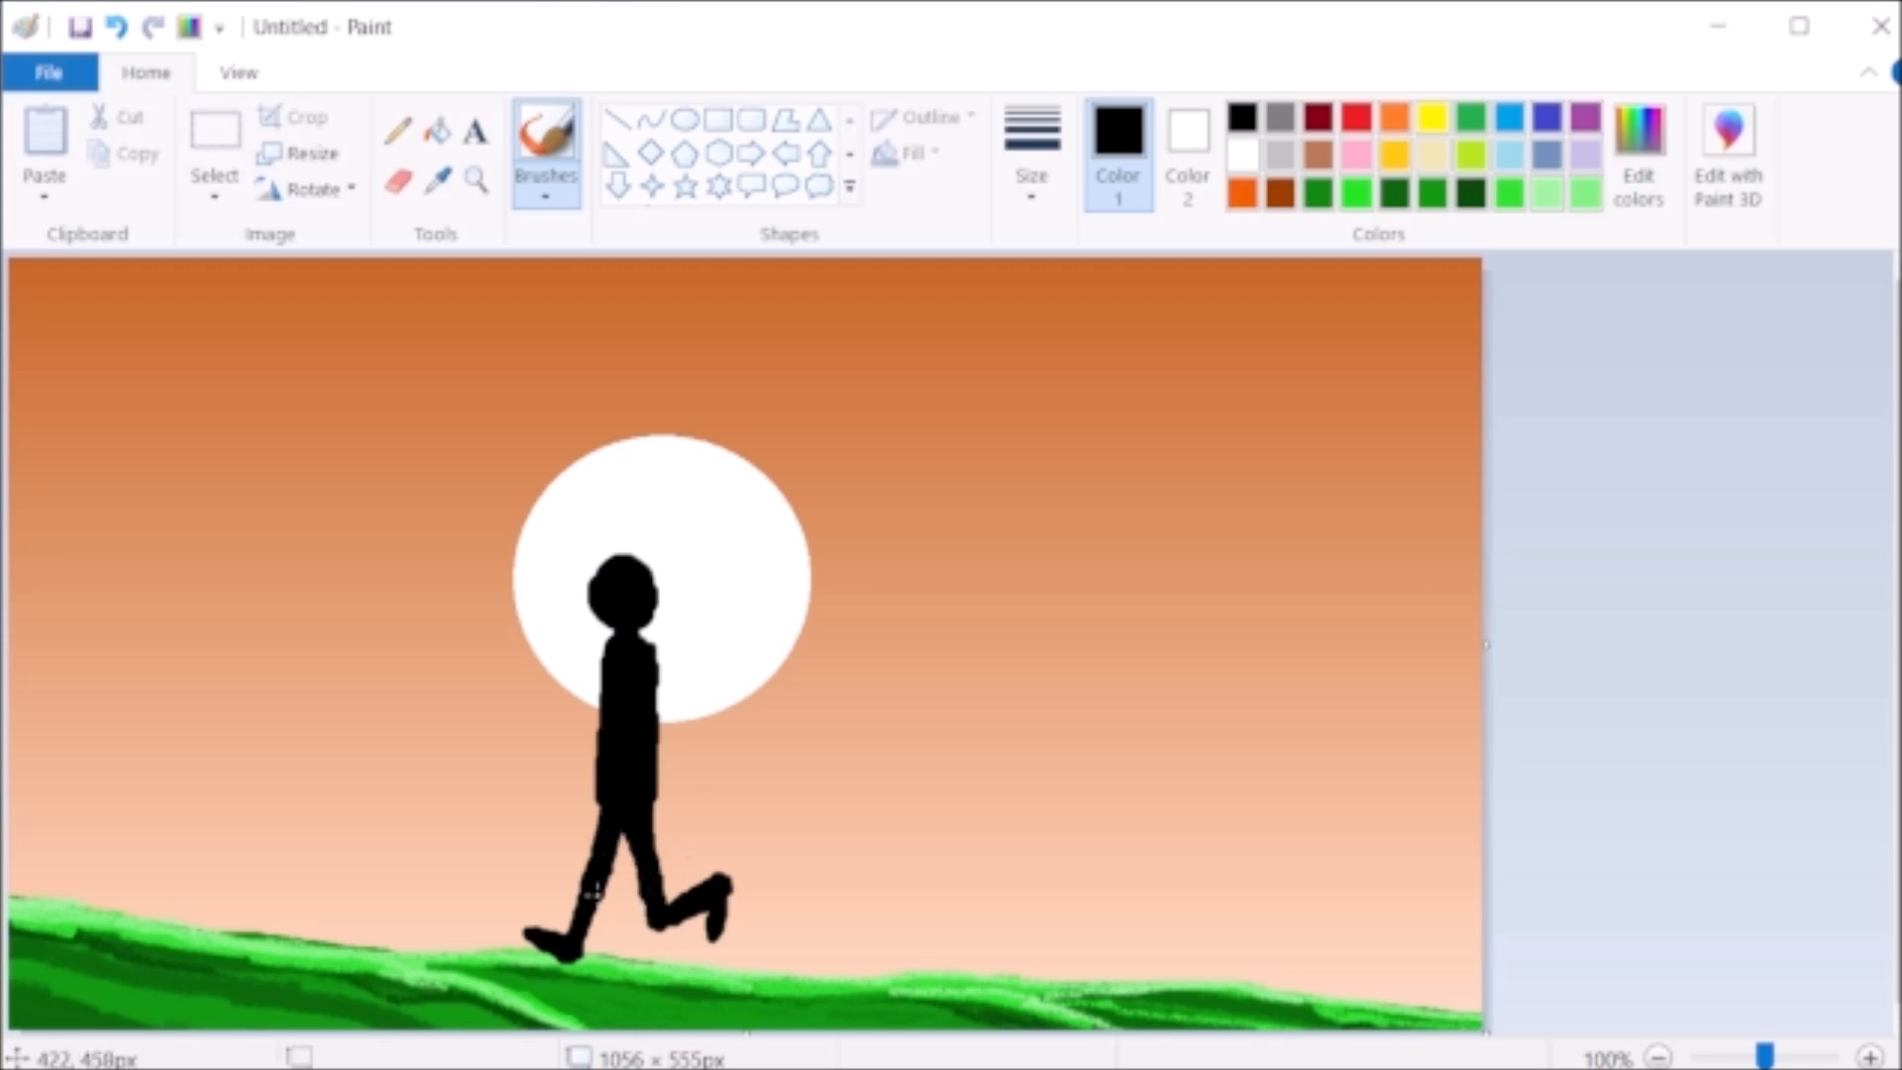
- Thicken the silhouette's front leg with black, paint medium-green strokes over the ground and mix a darker green
{"action": "left_click_drag", "start_coordinate": [620, 800], "coordinate": [604, 871]}
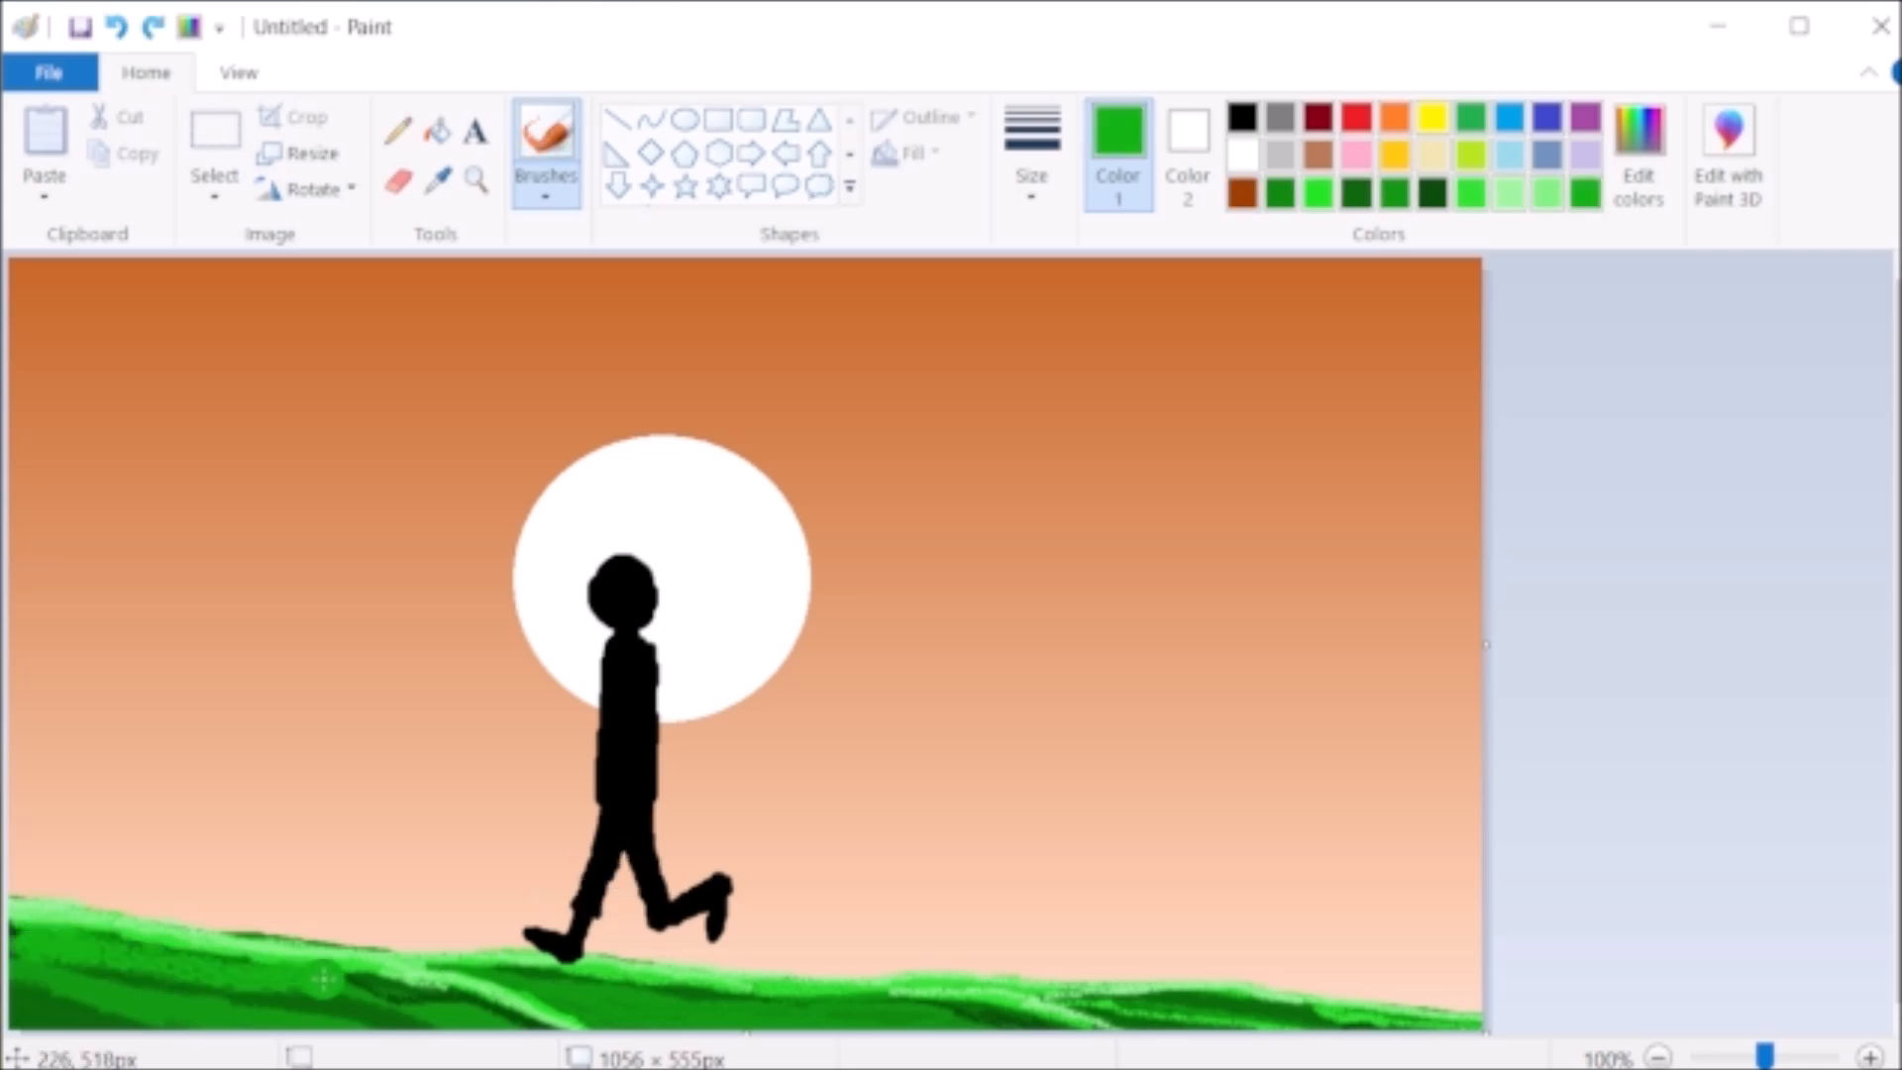
{"action": "mouse_move", "coordinate": [386, 991]}
{"action": "left_mouse_down"}
{"action": "mouse_move", "coordinate": [49, 931]}
{"action": "mouse_move", "coordinate": [356, 1001]}
{"action": "left_mouse_up"}
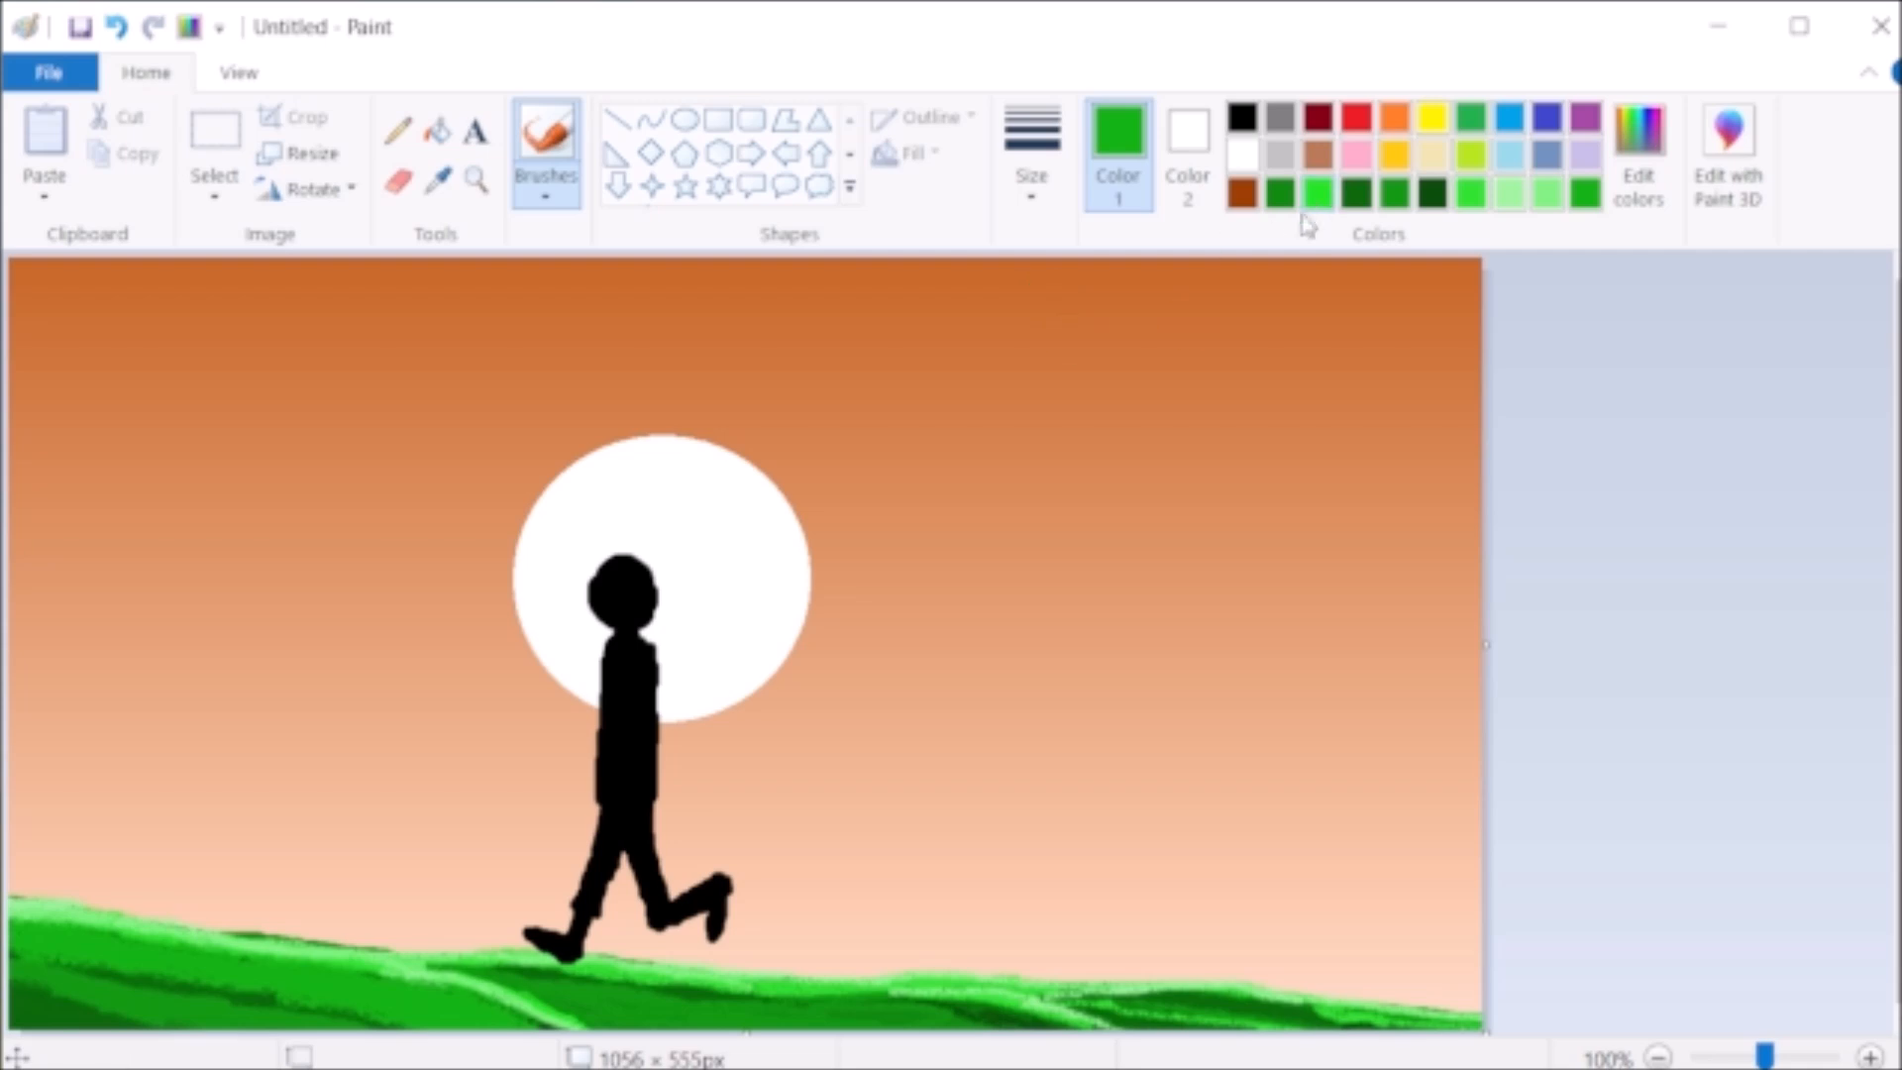
{"action": "left_click", "coordinate": [1639, 153]}
{"action": "left_click", "coordinate": [619, 791]}
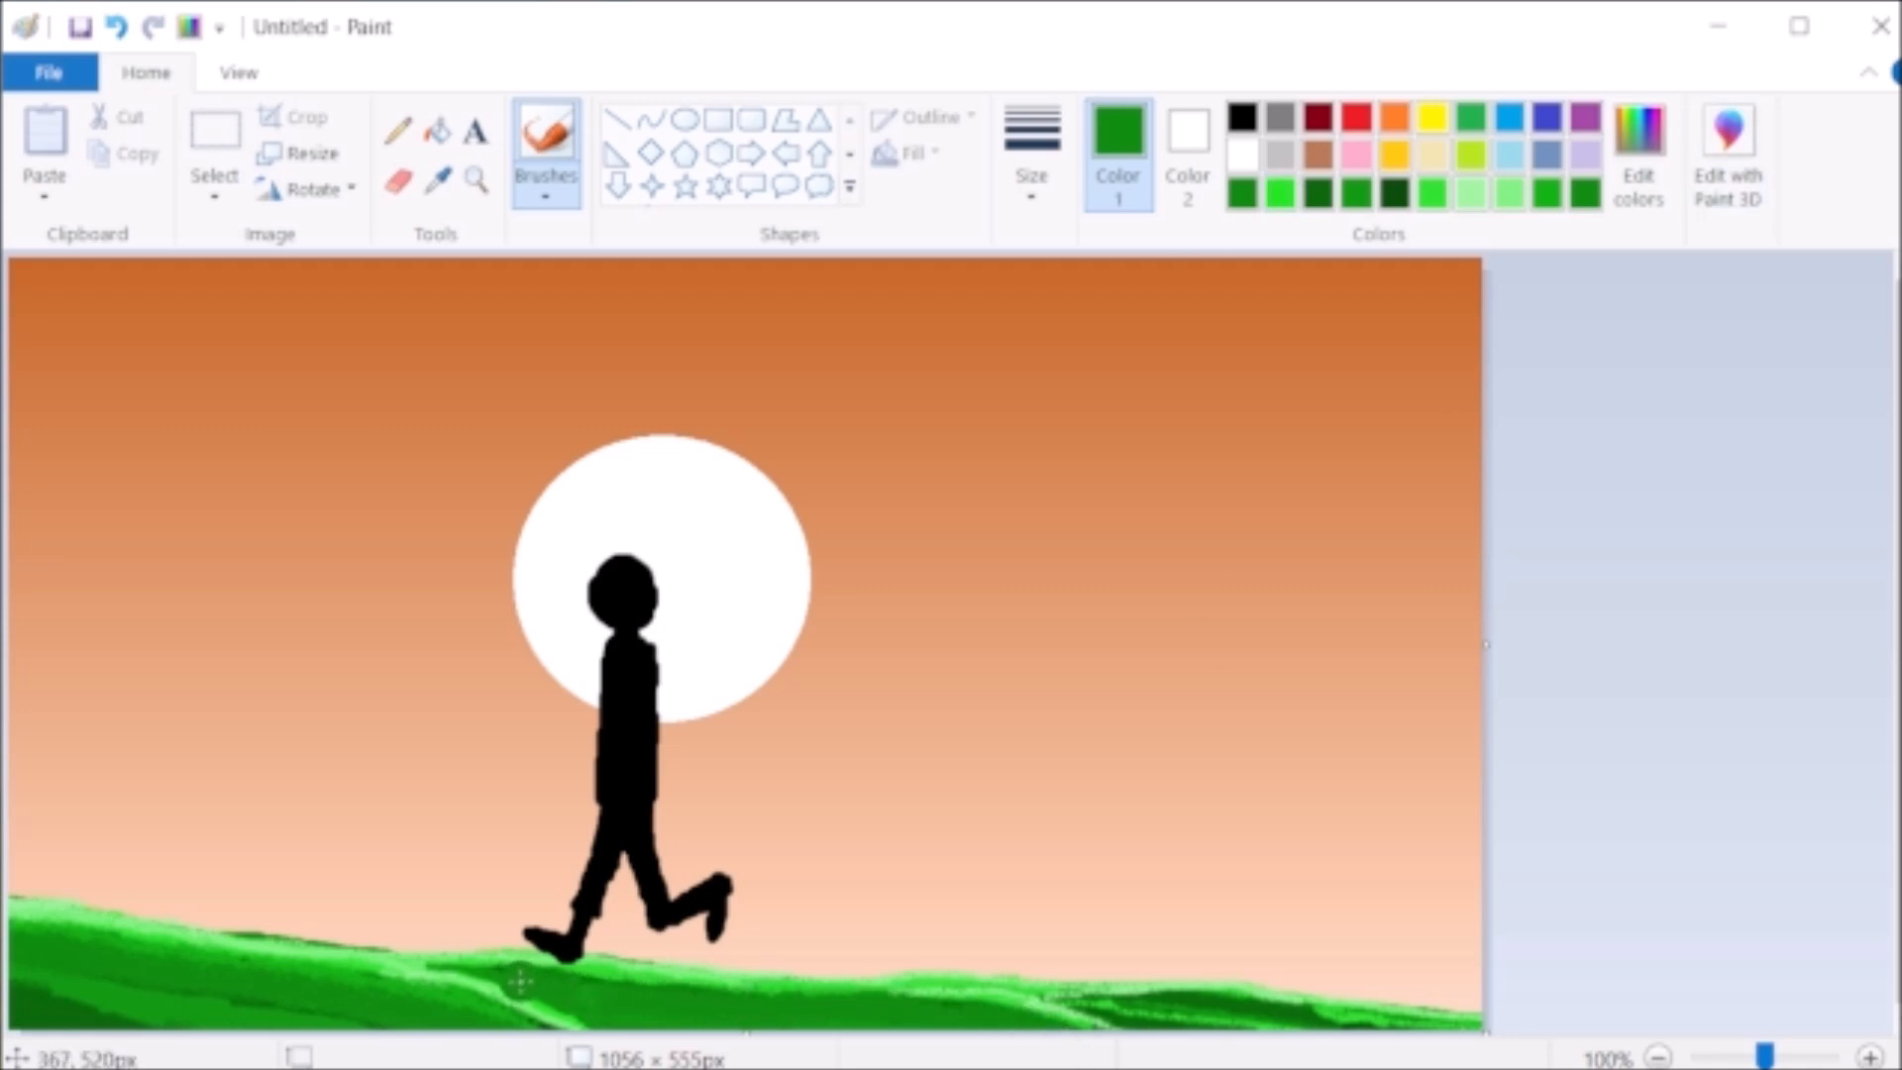
- Mix a still darker green, change the brush size and paint shading strokes across the ground from the left edge
{"action": "left_click", "coordinate": [1636, 149]}
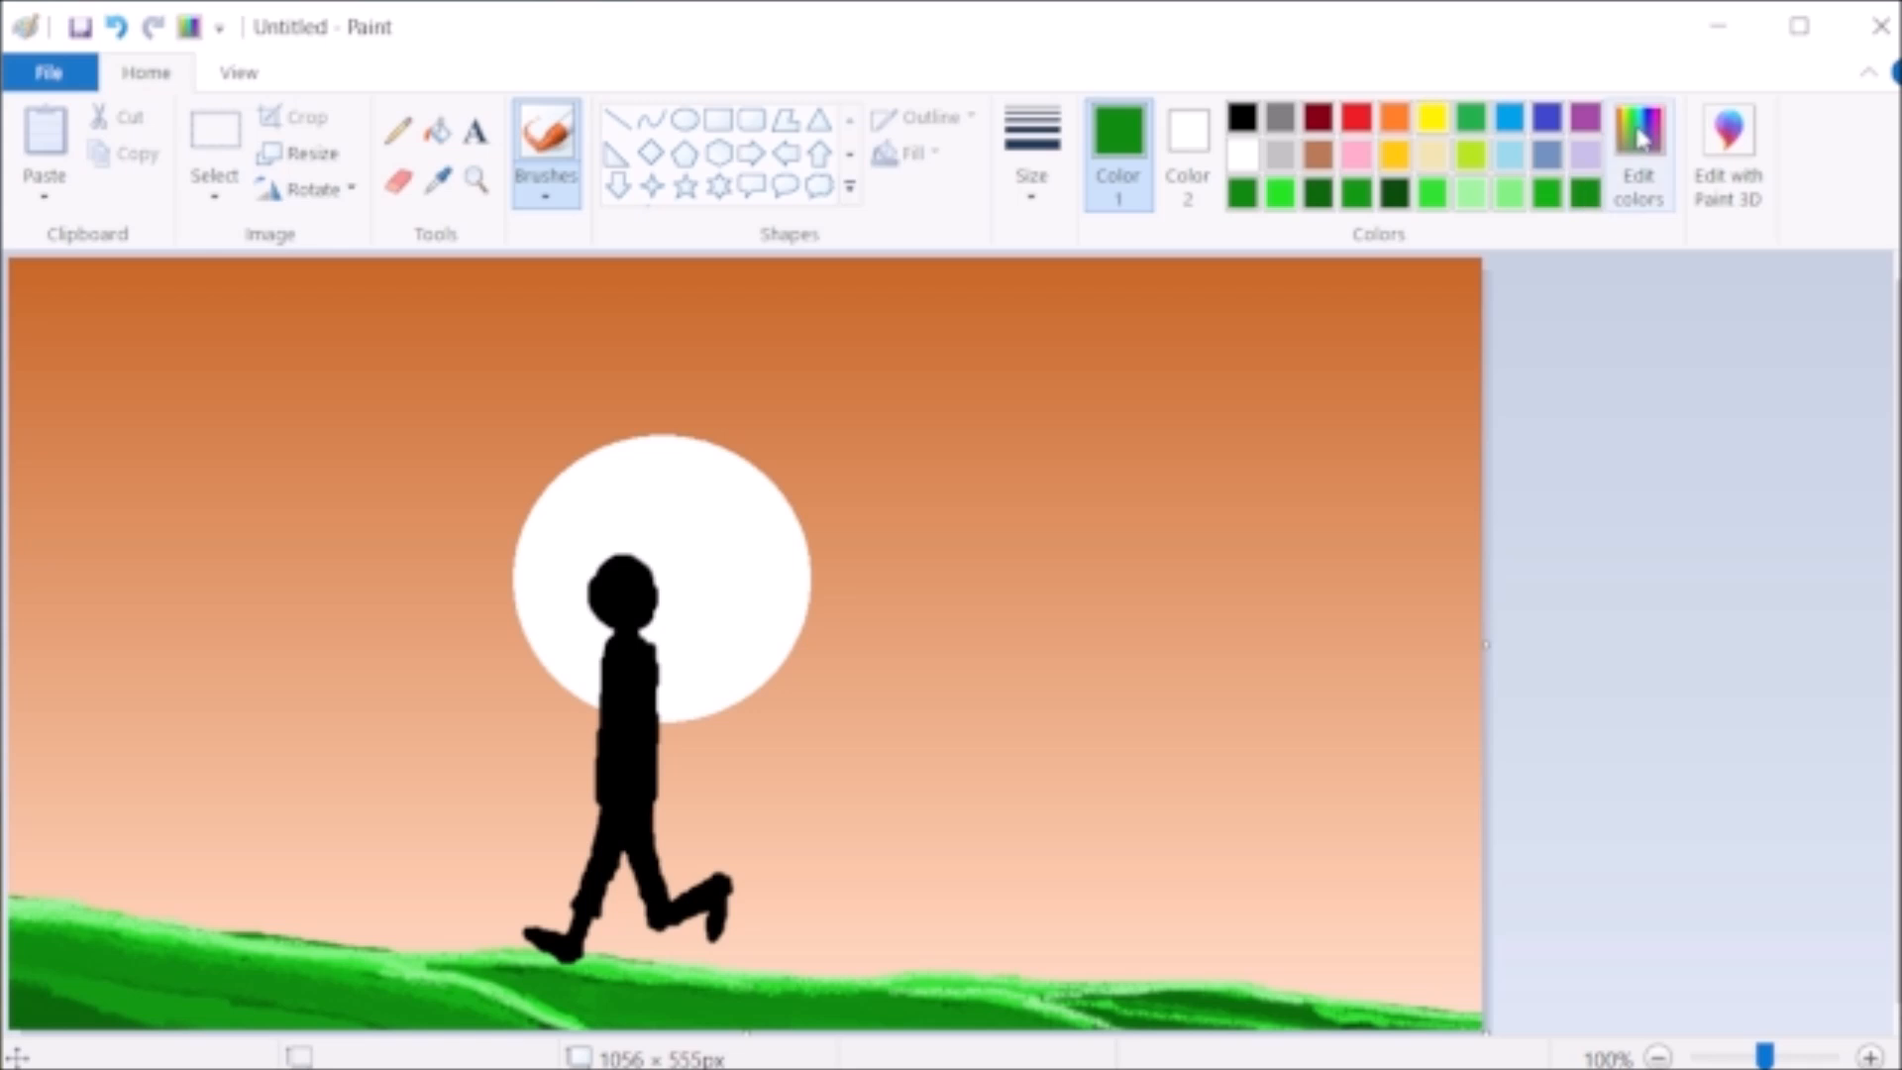
{"action": "left_click", "coordinate": [1339, 567]}
{"action": "left_click", "coordinate": [615, 789]}
{"action": "left_click", "coordinate": [1031, 190]}
{"action": "left_click", "coordinate": [1044, 314]}
{"action": "left_click_drag", "start_coordinate": [27, 951], "coordinate": [481, 1021]}
{"action": "mouse_move", "coordinate": [49, 964]}
{"action": "left_mouse_down"}
{"action": "mouse_move", "coordinate": [573, 1013]}
{"action": "mouse_move", "coordinate": [518, 987]}
{"action": "mouse_move", "coordinate": [928, 1011]}
{"action": "mouse_move", "coordinate": [1100, 1048]}
{"action": "left_mouse_up"}
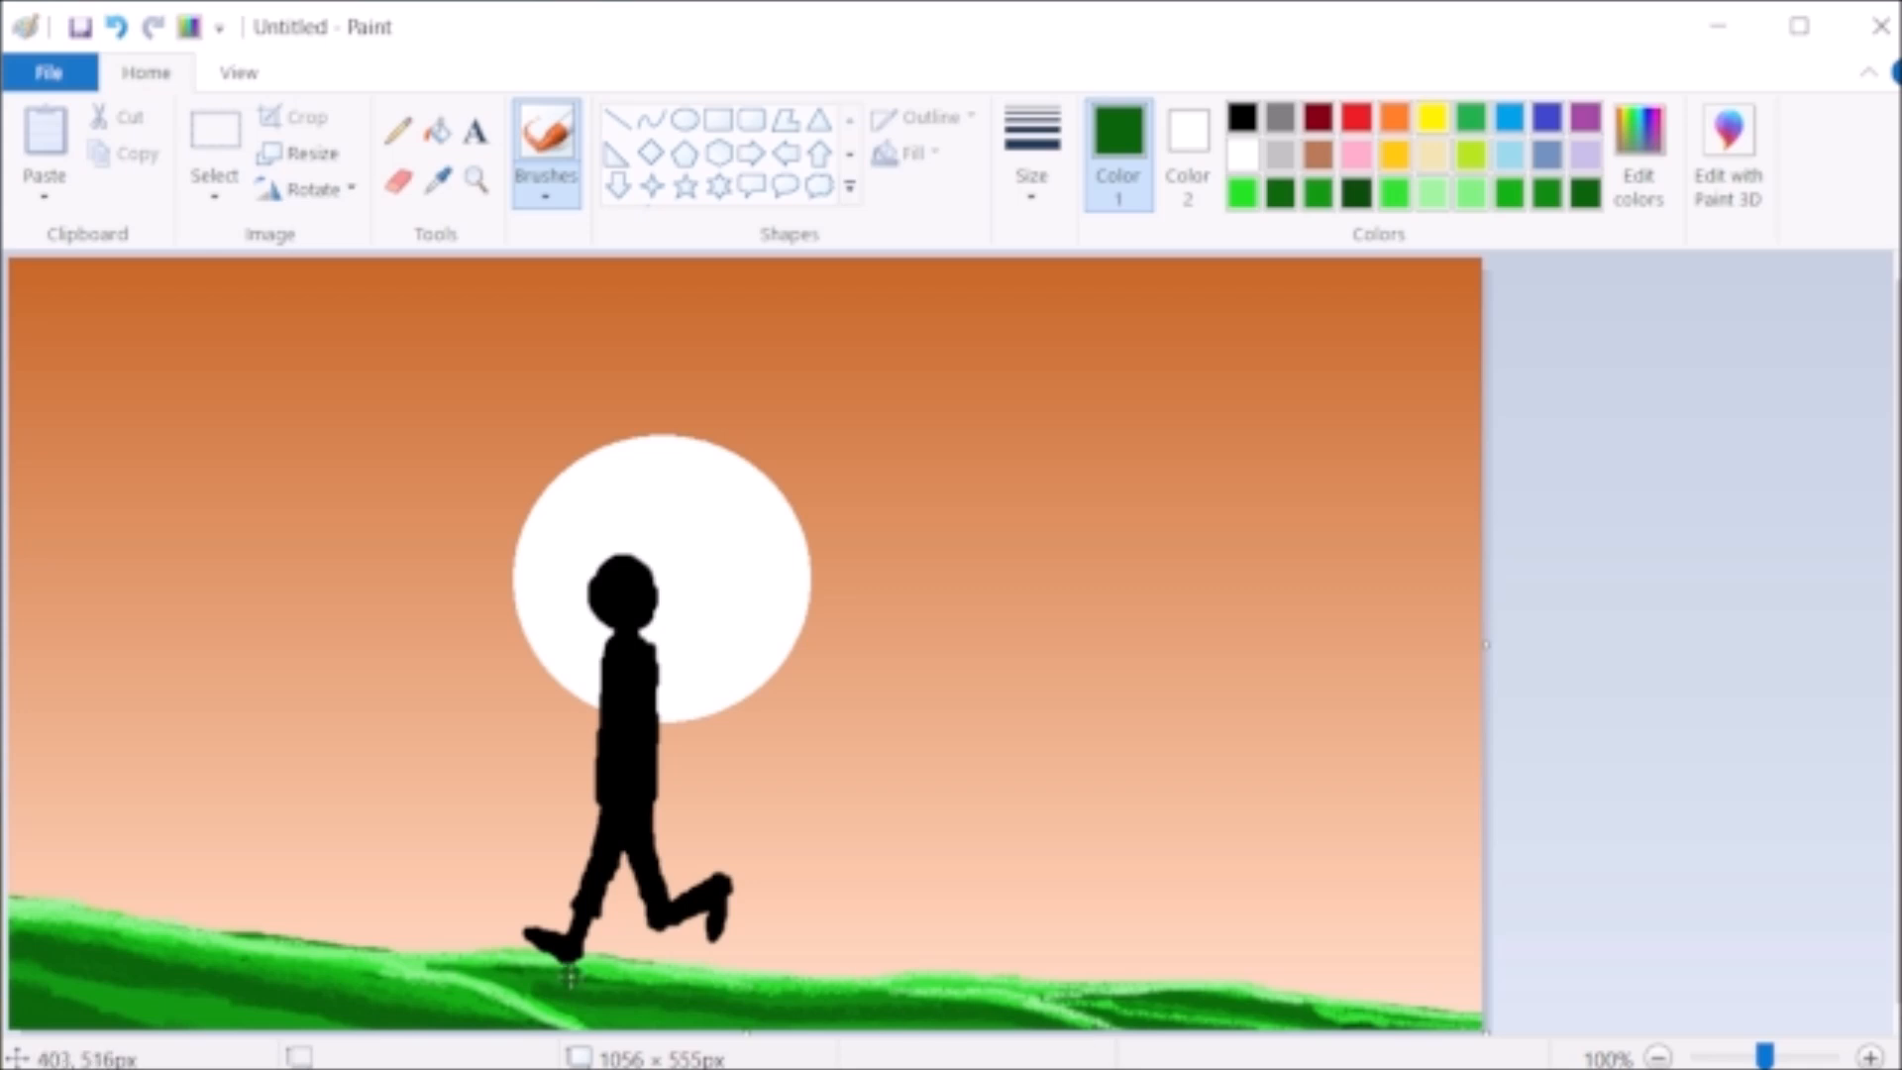
- Change the brush size and paint dark-green strokes on the ground just below the silhouette's feet and to their right
{"action": "left_click", "coordinate": [1034, 204]}
{"action": "left_click", "coordinate": [1099, 324]}
{"action": "left_click_drag", "start_coordinate": [556, 994], "coordinate": [448, 963]}
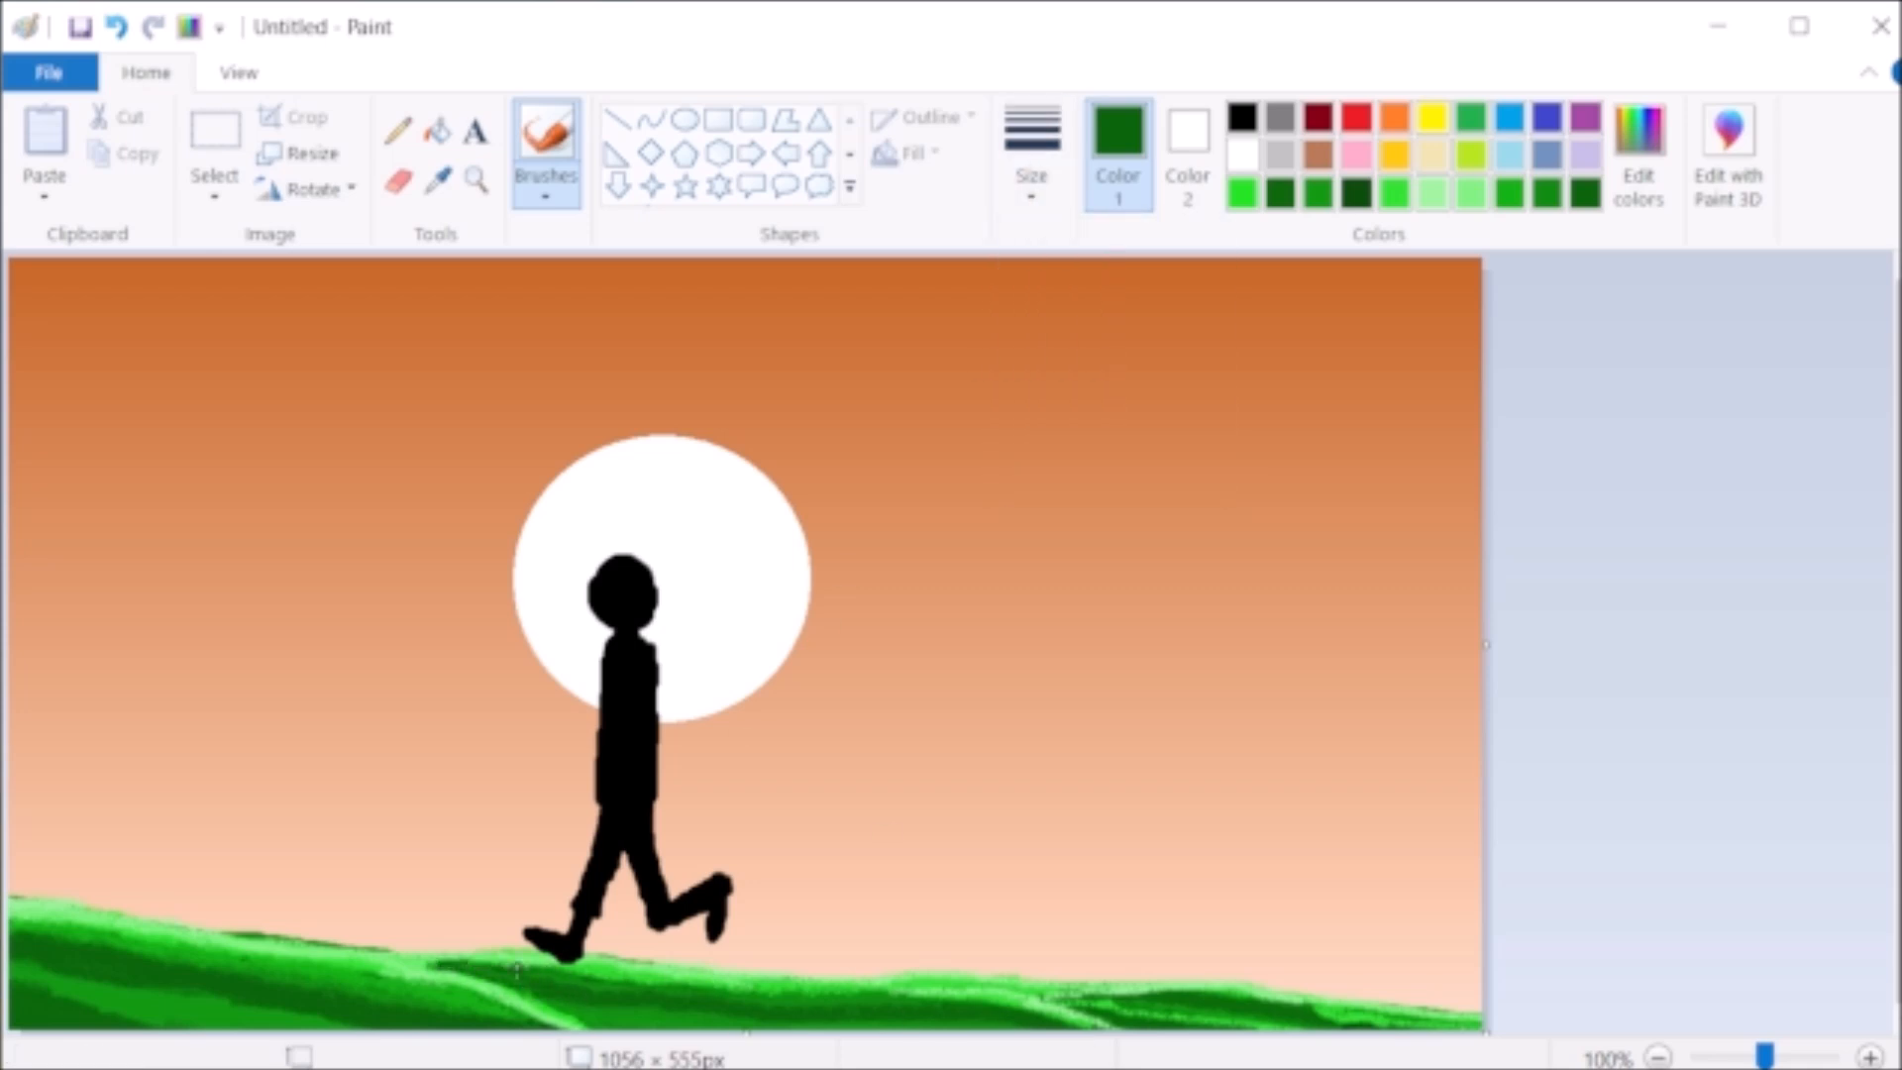
{"action": "mouse_move", "coordinate": [596, 994]}
{"action": "left_mouse_down"}
{"action": "mouse_move", "coordinate": [1000, 1018]}
{"action": "mouse_move", "coordinate": [807, 1008]}
{"action": "left_mouse_up"}
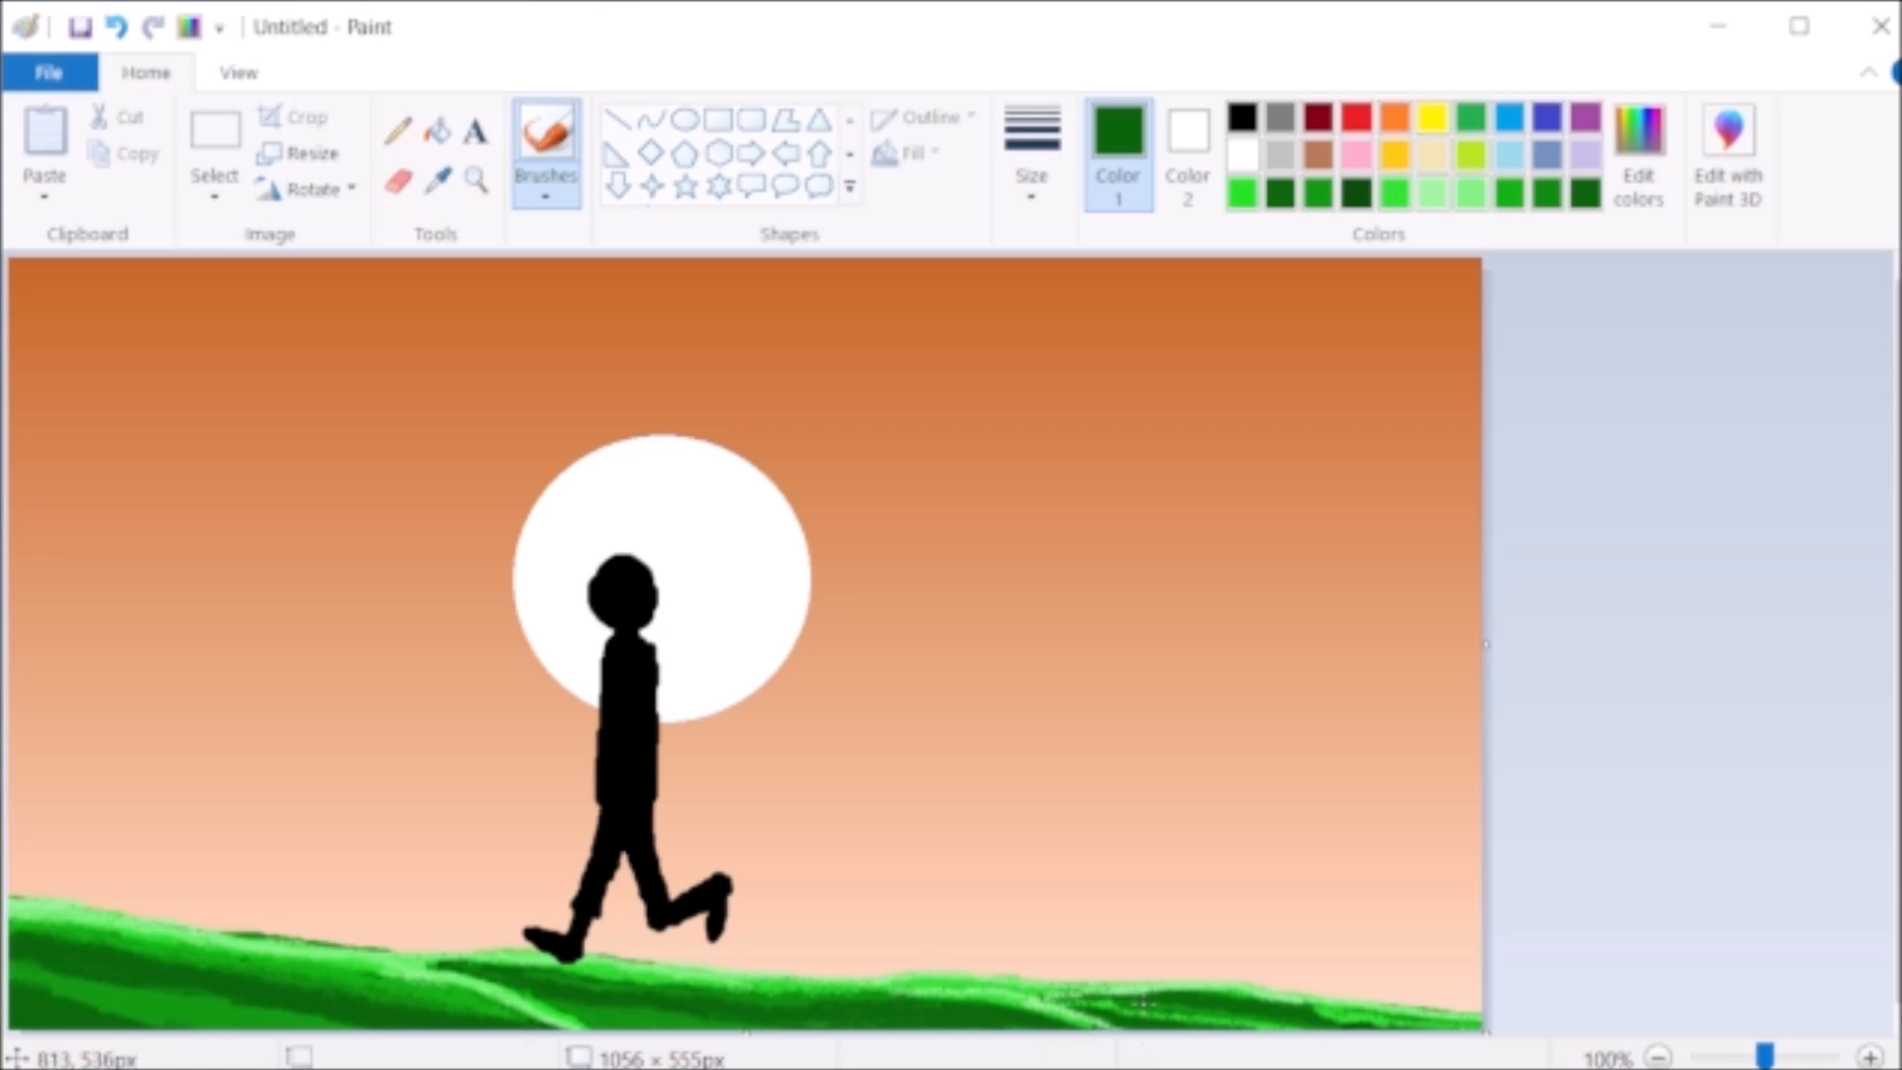
- Mix a very dark green (Red 10, Green 80, Blue 10) and shade the ground's lower middle and right part
{"action": "left_click", "coordinate": [1639, 158]}
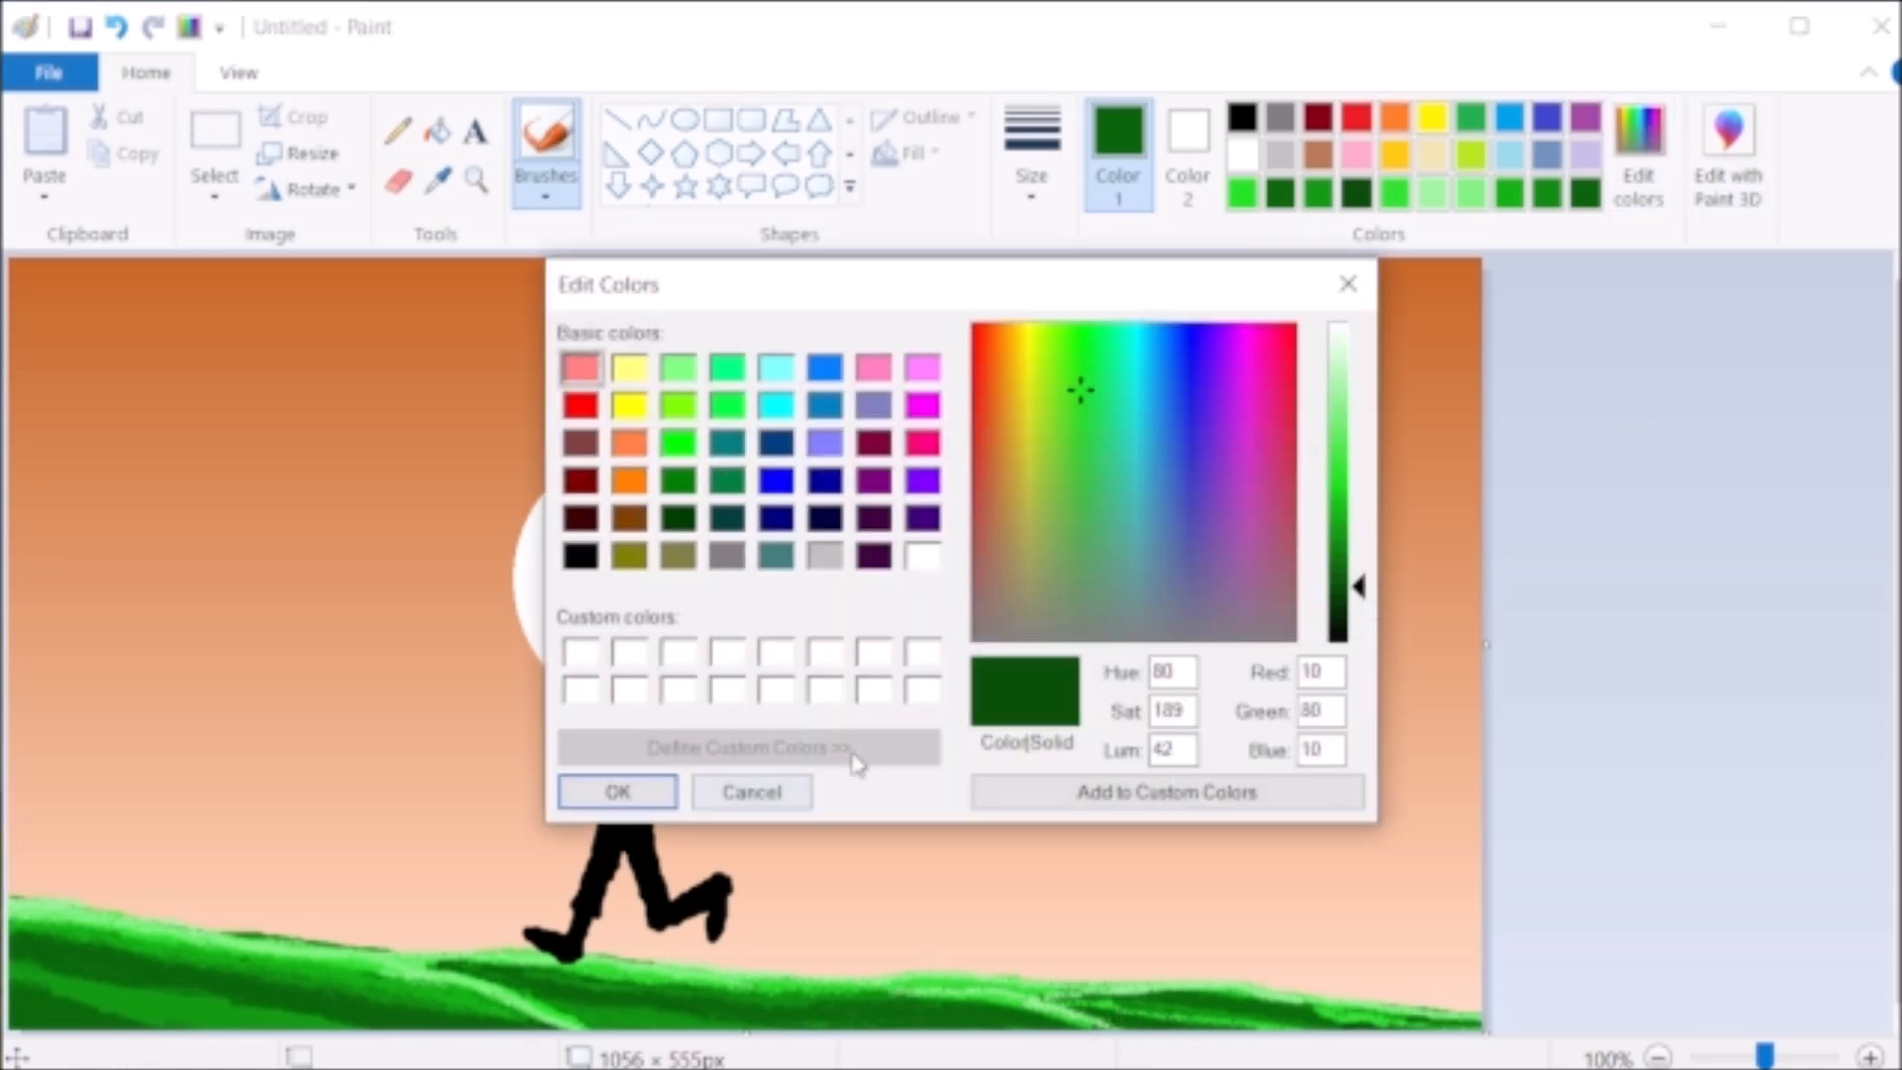
{"action": "left_click", "coordinate": [618, 791]}
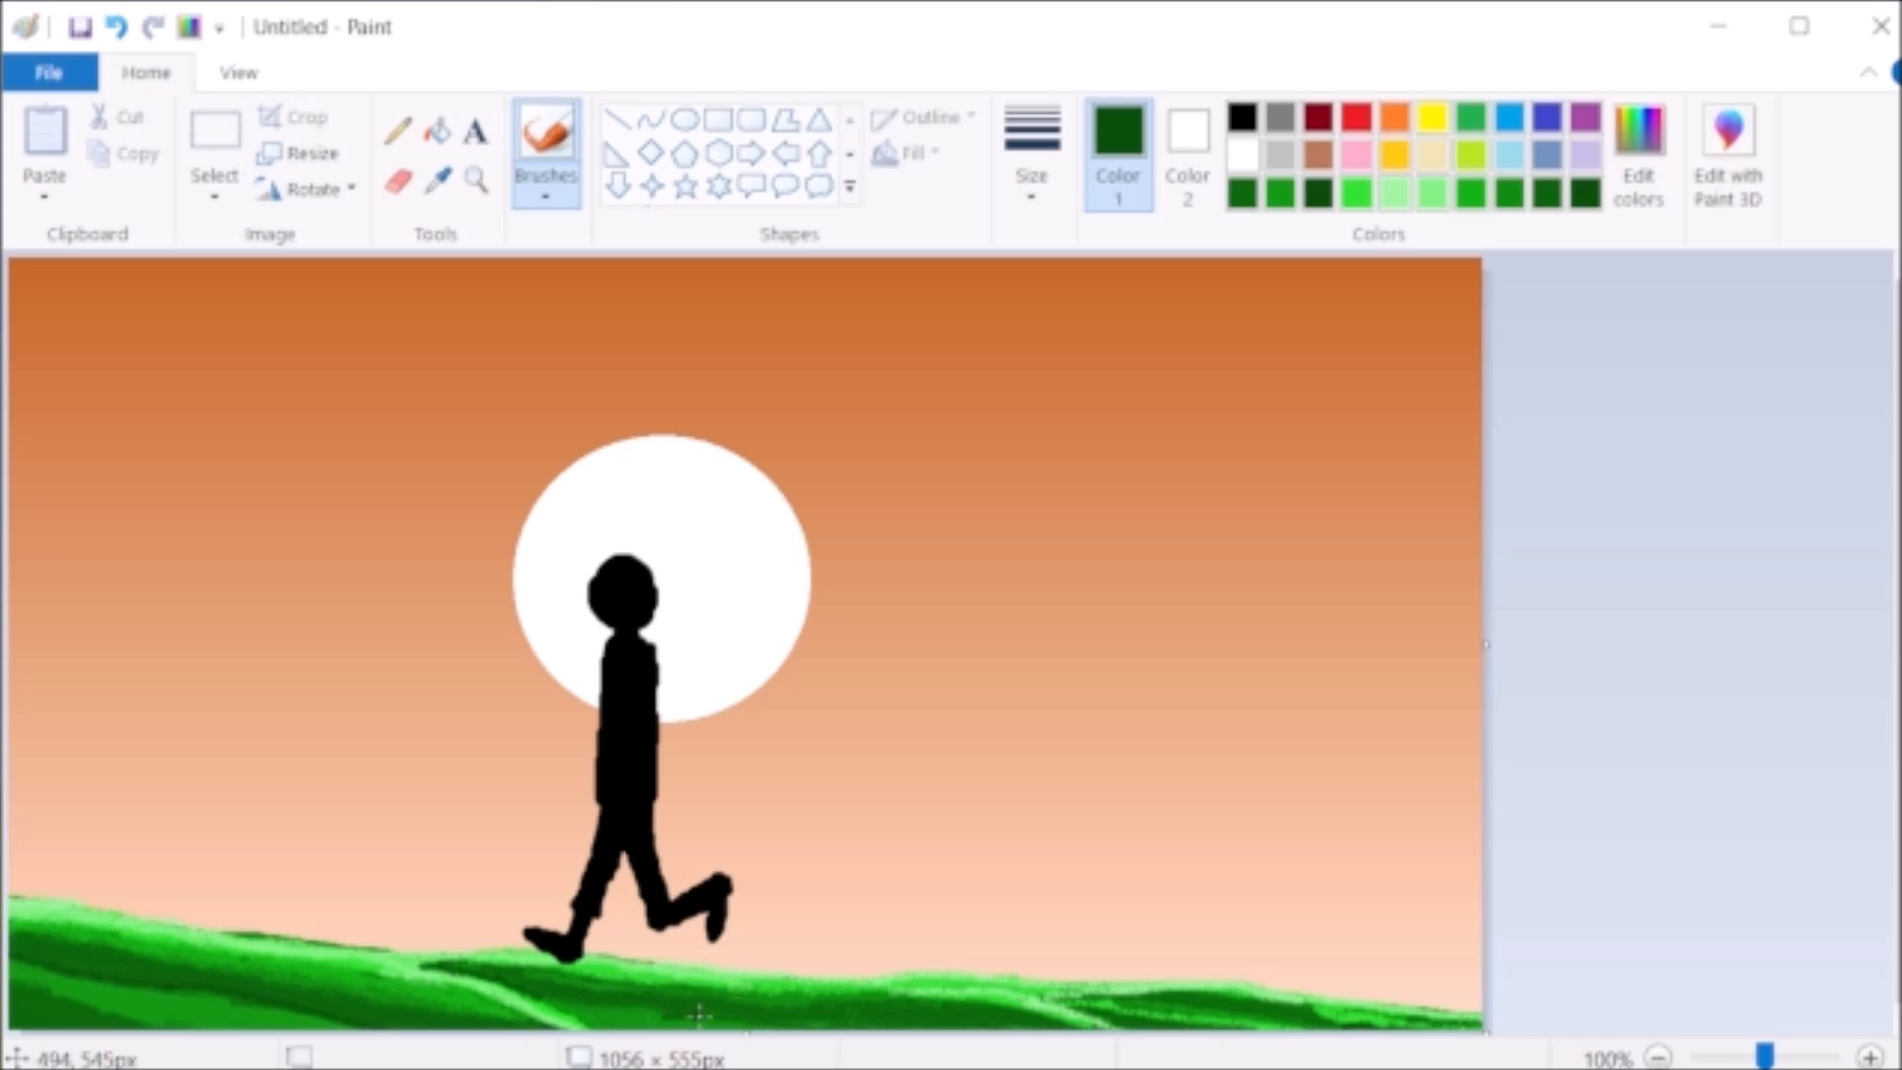
{"action": "left_click_drag", "start_coordinate": [575, 1005], "coordinate": [957, 1018]}
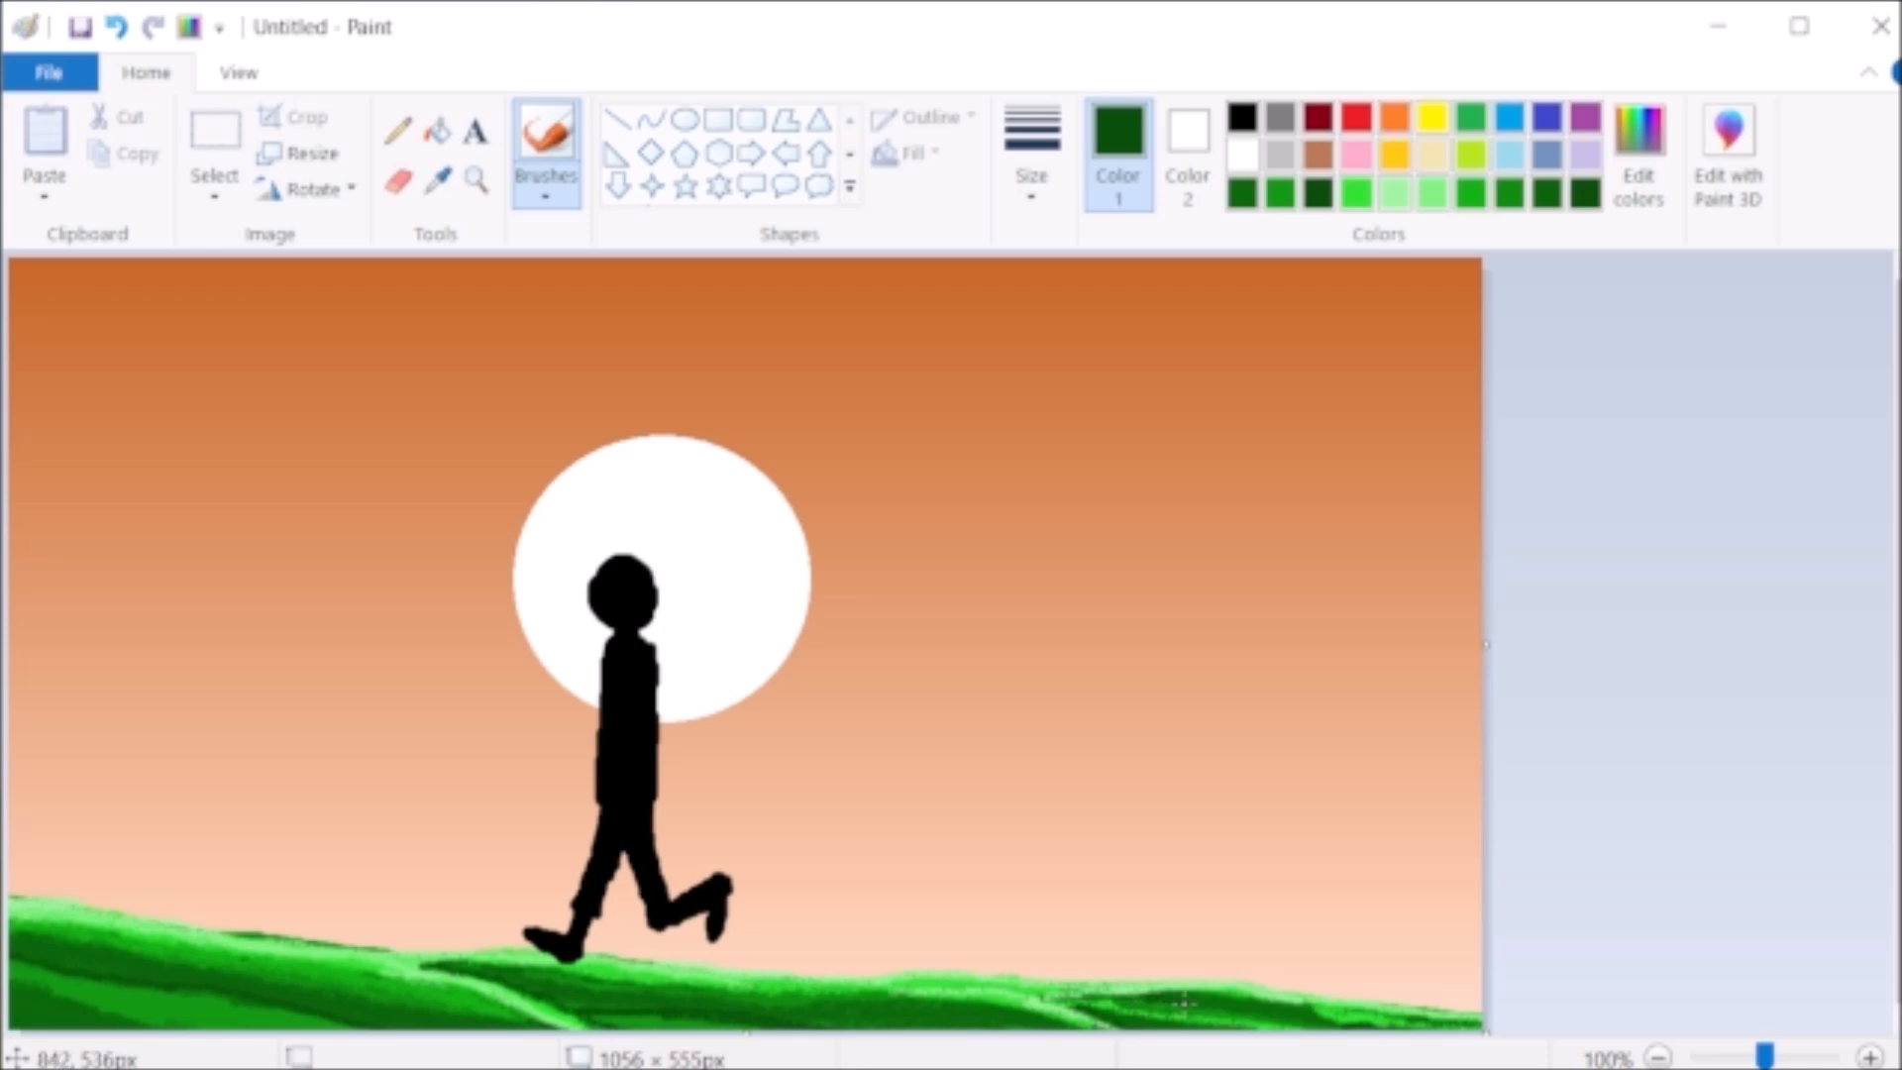
- Choose a medium custom green, change the brush size and paint strokes along the ground's lower edge
{"action": "left_click", "coordinate": [1280, 193]}
{"action": "left_click", "coordinate": [1032, 201]}
{"action": "left_click", "coordinate": [1045, 317]}
{"action": "left_click_drag", "start_coordinate": [603, 1017], "coordinate": [779, 1023]}
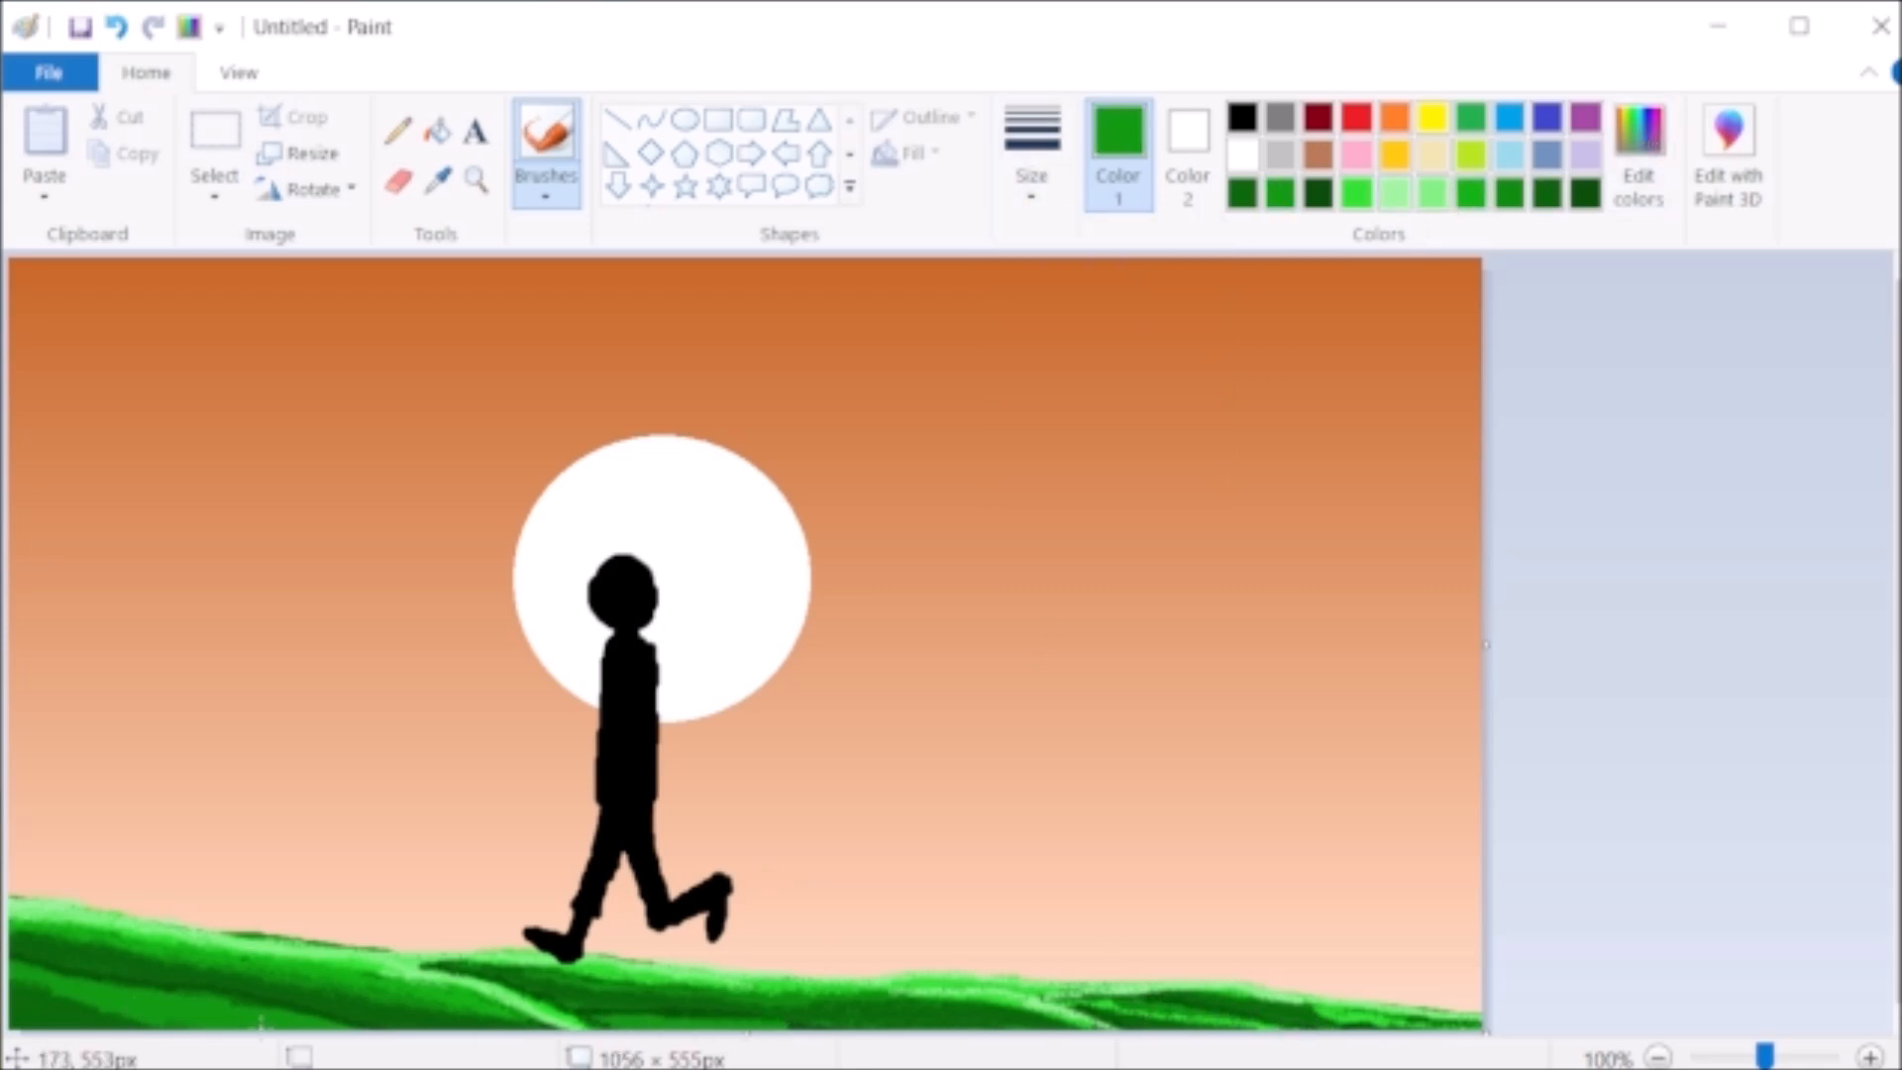
- Mix a slightly darker green and shade the ground's lower left area and bottom edge
{"action": "left_click", "coordinate": [1638, 149]}
{"action": "left_click", "coordinate": [1327, 558]}
{"action": "left_click", "coordinate": [625, 783]}
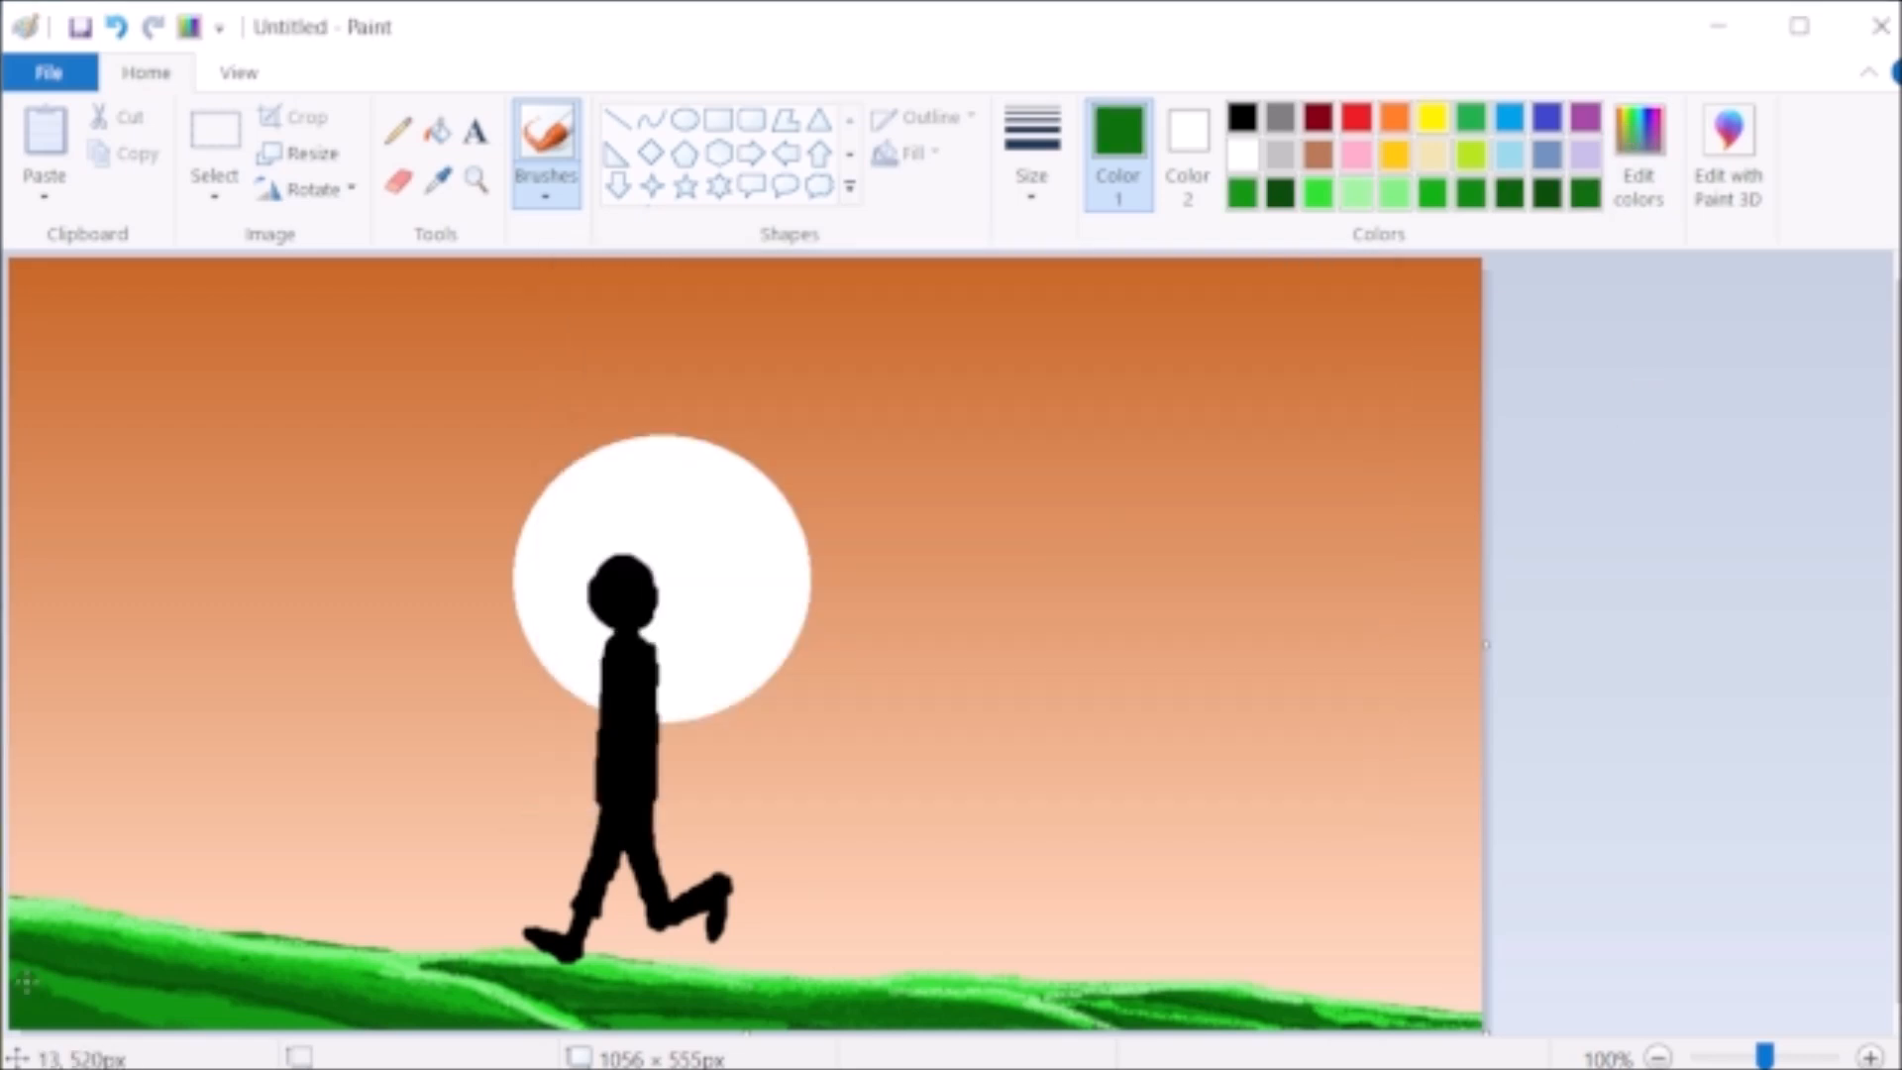
{"action": "mouse_move", "coordinate": [28, 985]}
{"action": "left_mouse_down"}
{"action": "mouse_move", "coordinate": [291, 1030]}
{"action": "mouse_move", "coordinate": [235, 998]}
{"action": "mouse_move", "coordinate": [89, 989]}
{"action": "left_mouse_up"}
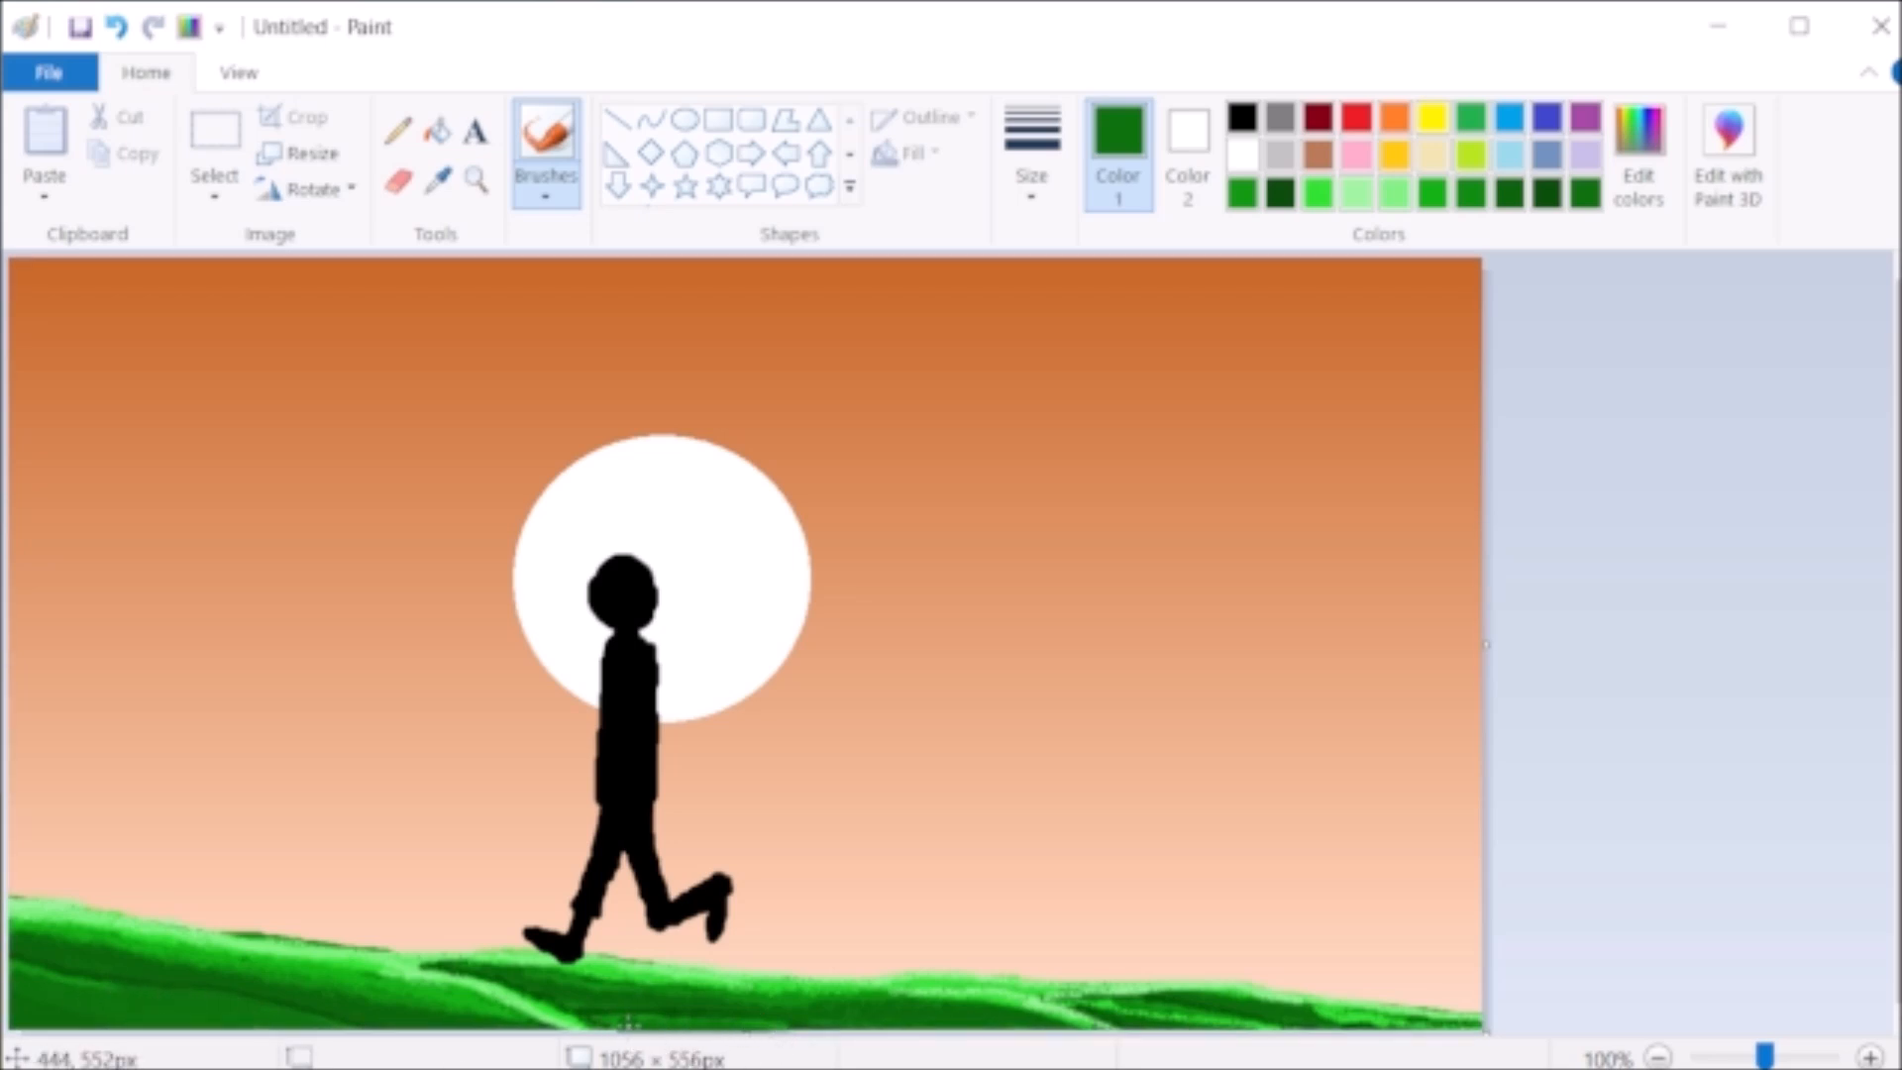
- Draw a long straight black pole diagonally across the silhouette's shoulder, rising past the sun's right edge, and adjust its ends
{"action": "left_click", "coordinate": [1242, 117]}
{"action": "left_click", "coordinate": [544, 183]}
{"action": "left_click", "coordinate": [547, 242]}
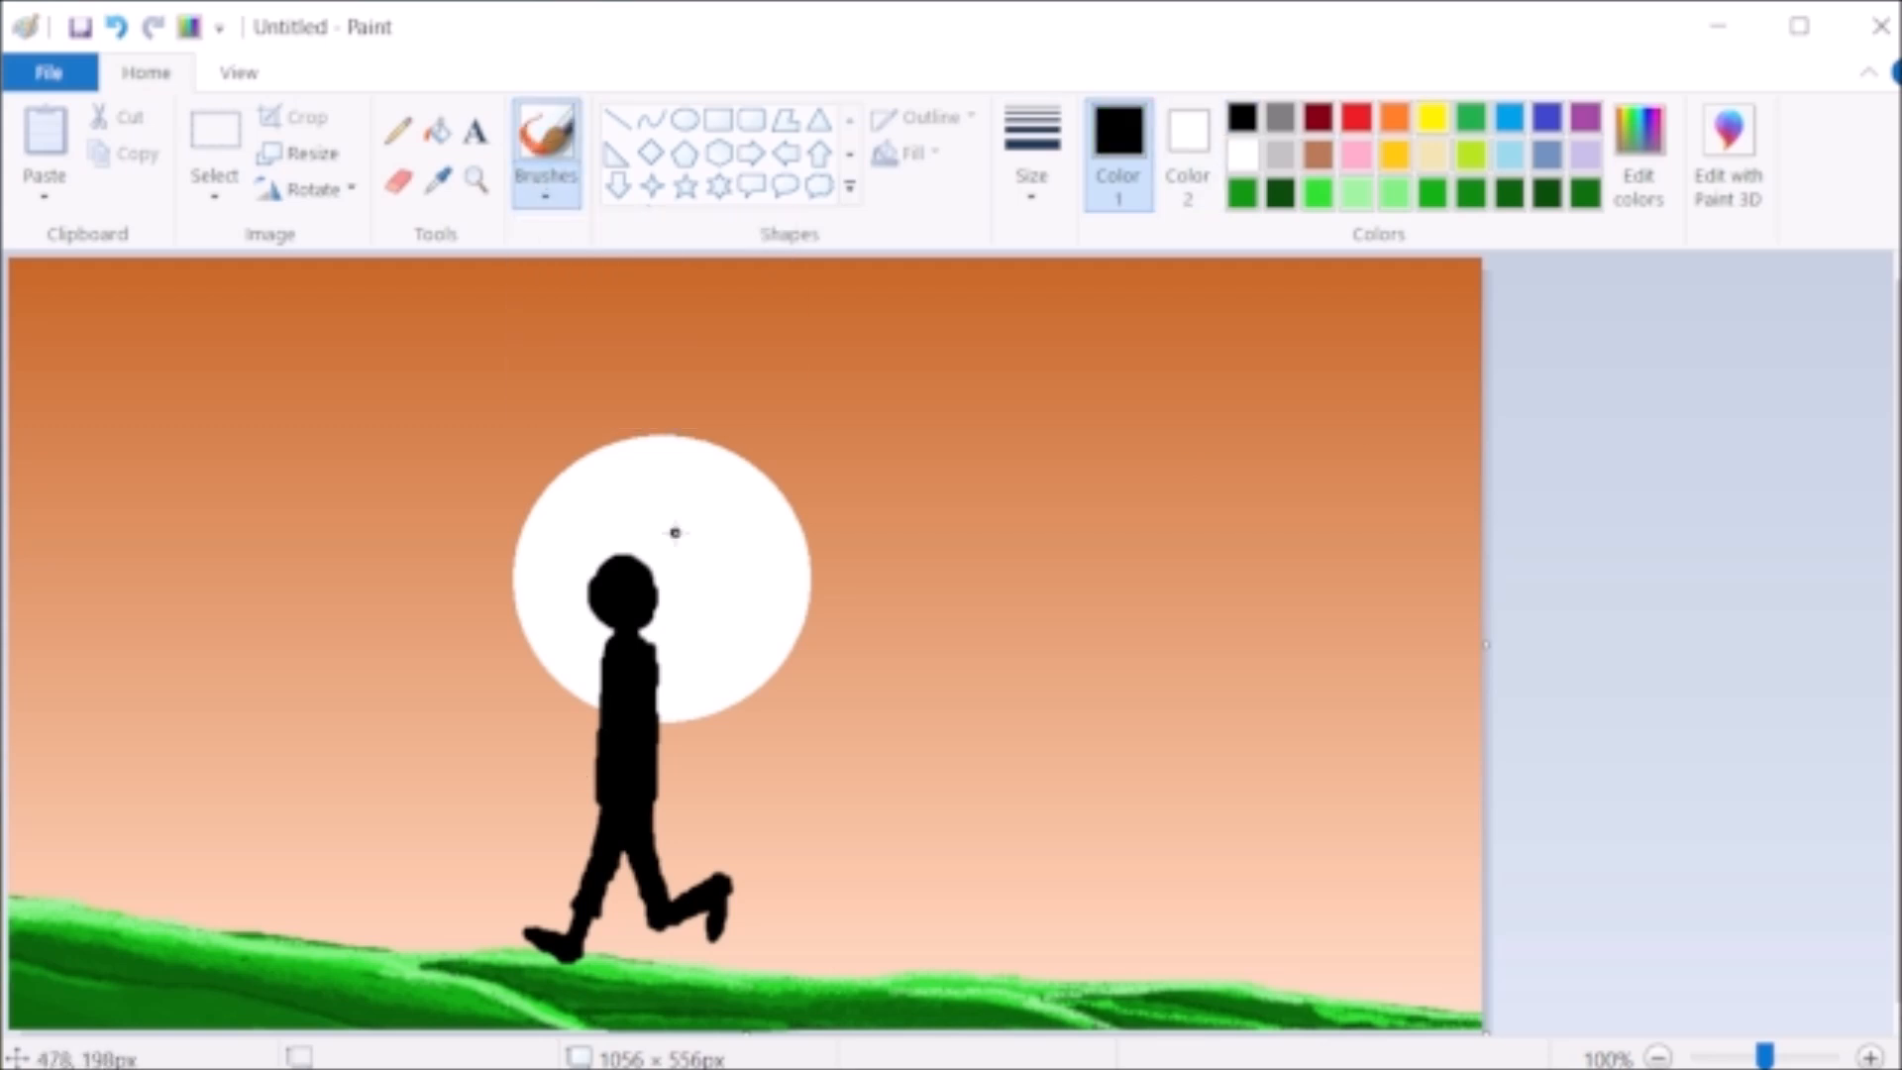
{"action": "left_click", "coordinate": [616, 119]}
{"action": "mouse_move", "coordinate": [777, 512]}
{"action": "left_mouse_down"}
{"action": "mouse_move", "coordinate": [459, 806]}
{"action": "mouse_move", "coordinate": [379, 849]}
{"action": "left_mouse_up"}
{"action": "left_click_drag", "start_coordinate": [482, 753], "coordinate": [588, 677]}
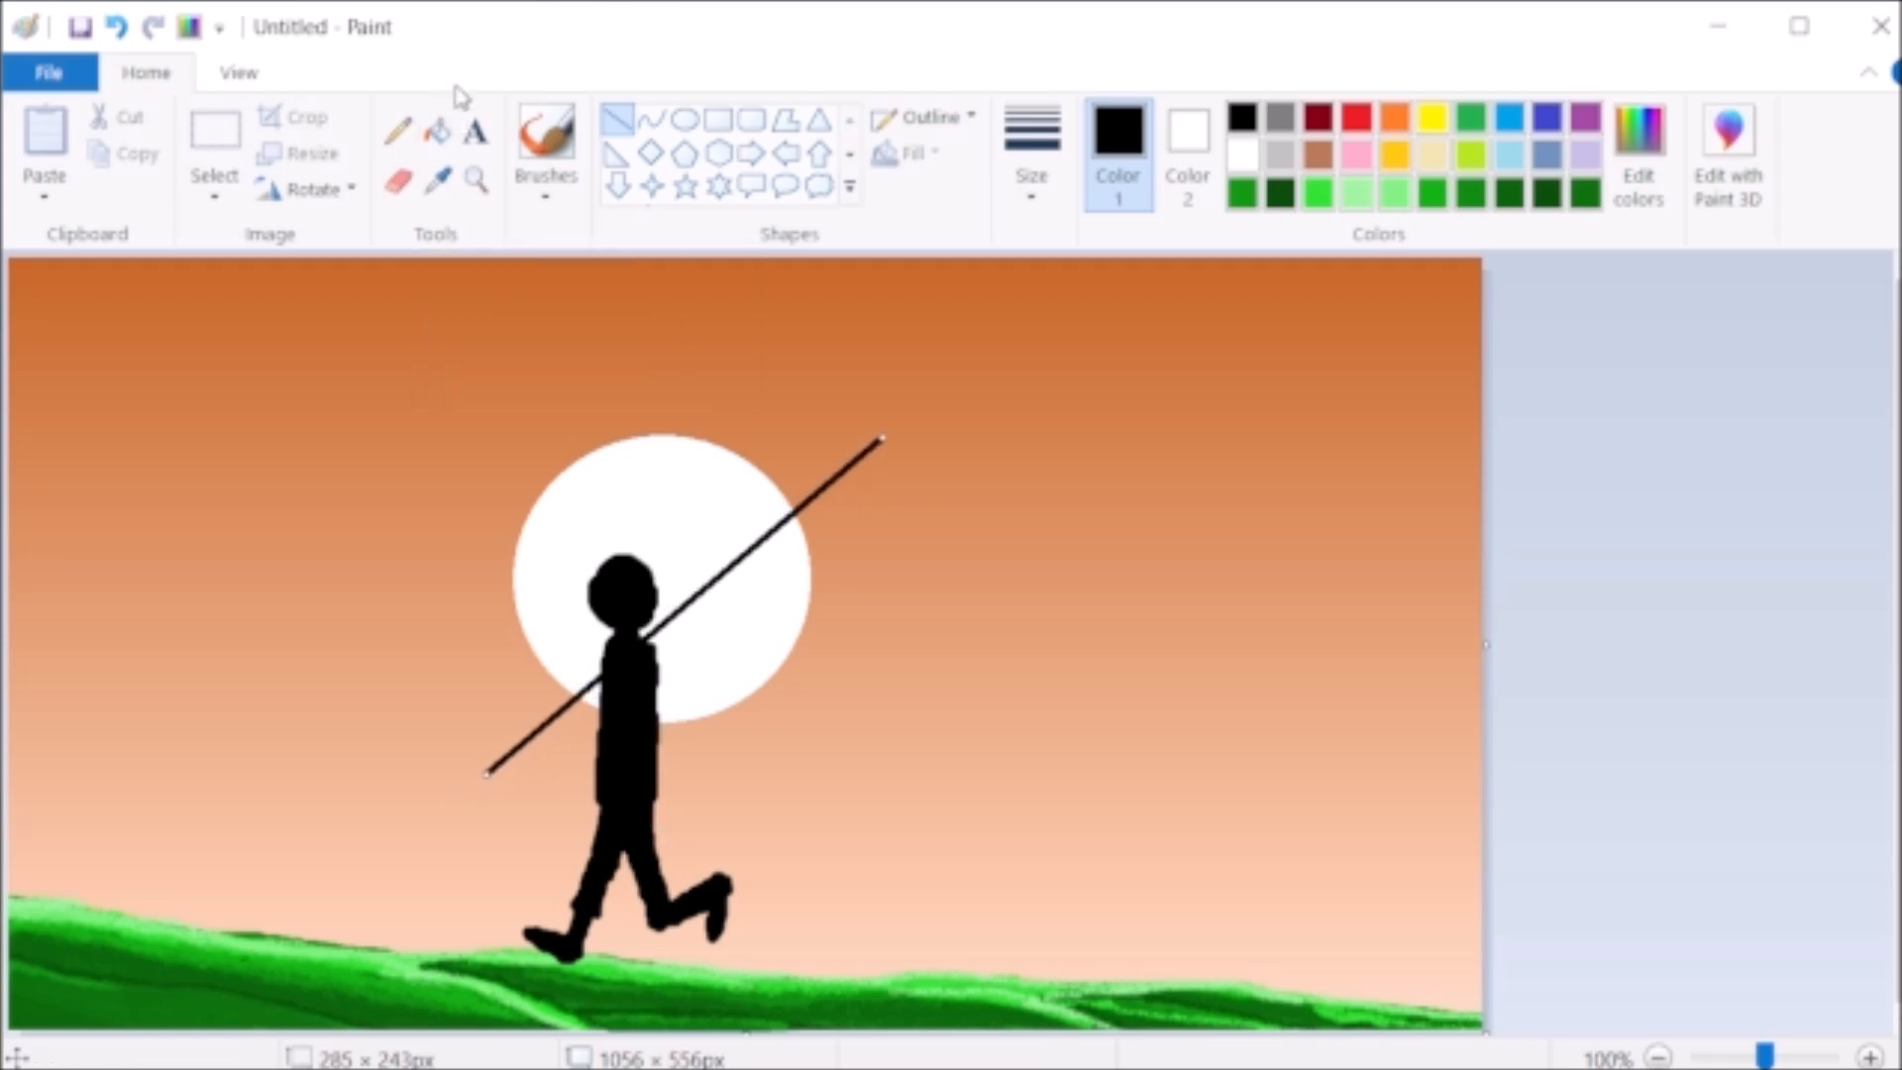
{"action": "left_click_drag", "start_coordinate": [730, 552], "coordinate": [736, 544]}
{"action": "mouse_move", "coordinate": [889, 439]}
{"action": "left_mouse_down"}
{"action": "mouse_move", "coordinate": [881, 410]}
{"action": "mouse_move", "coordinate": [887, 424]}
{"action": "left_mouse_up"}
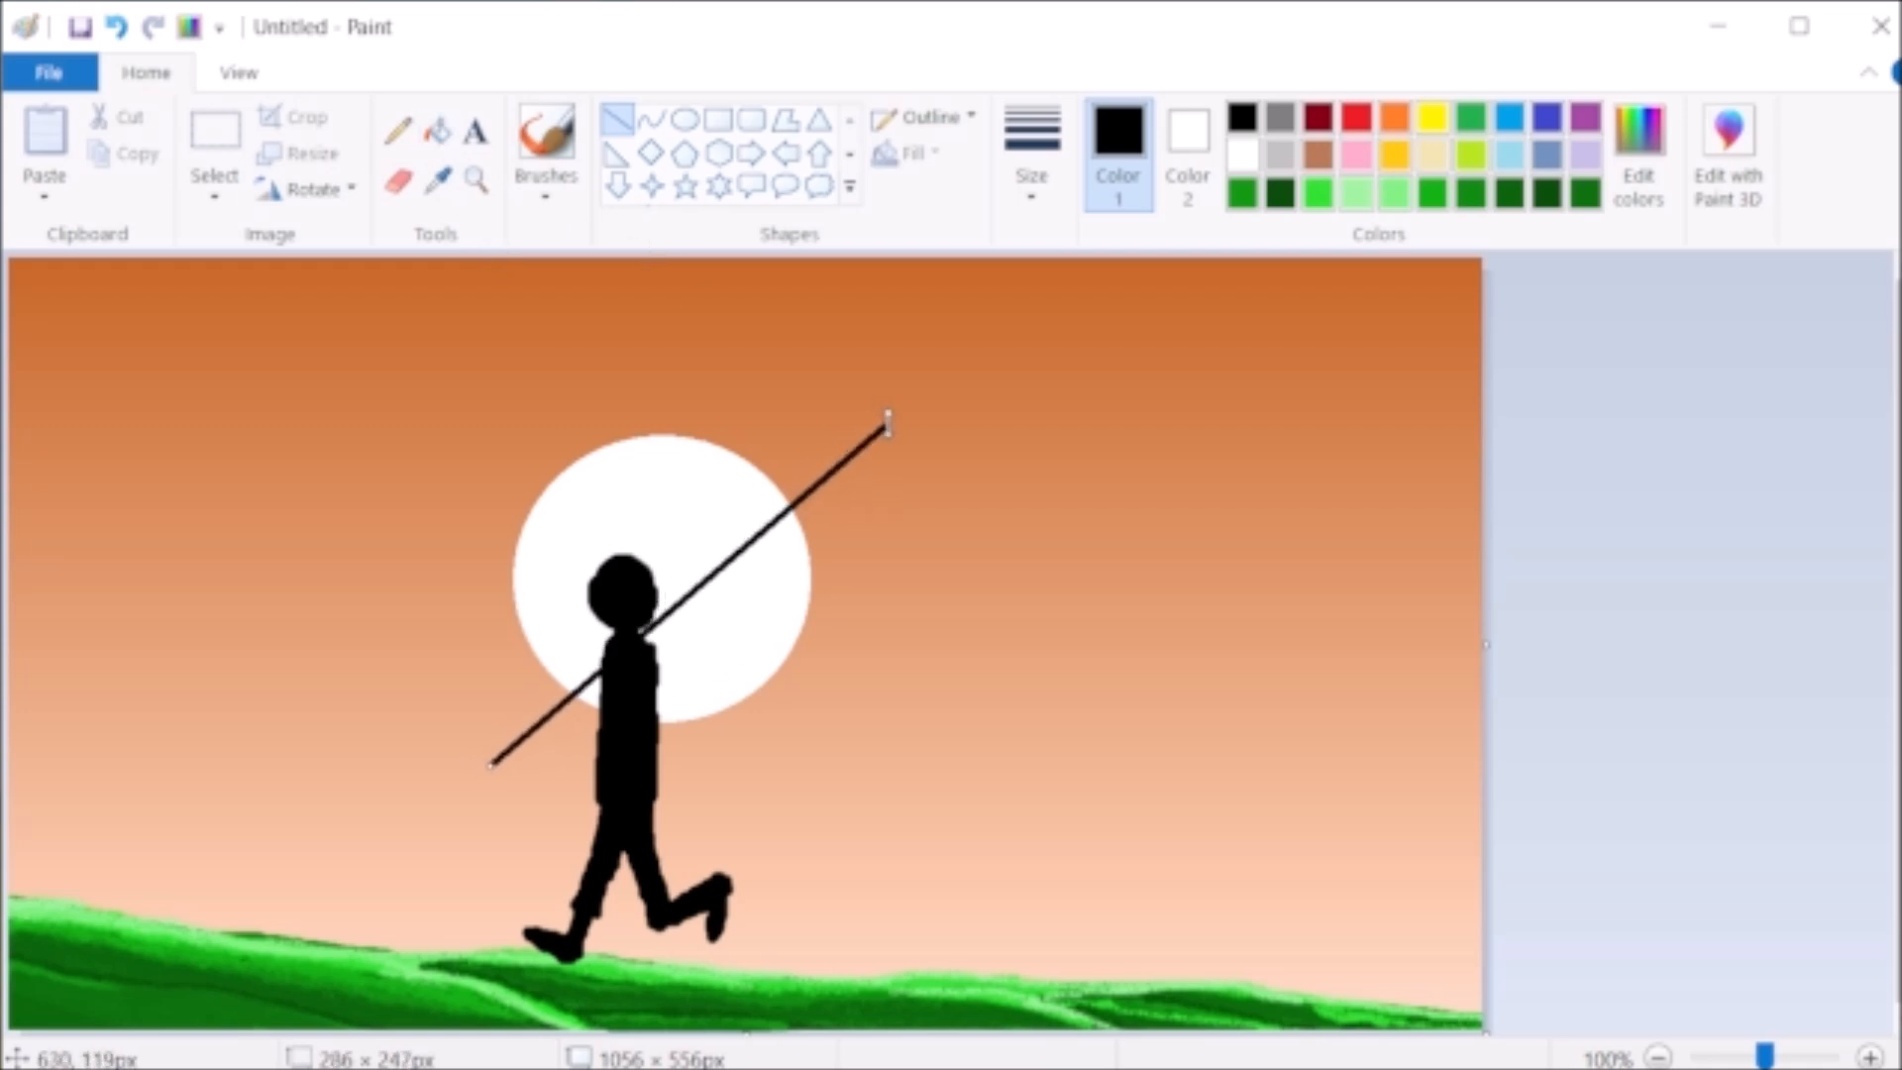
{"action": "left_click_drag", "start_coordinate": [491, 758], "coordinate": [481, 750]}
{"action": "left_click_drag", "start_coordinate": [701, 584], "coordinate": [702, 595]}
{"action": "left_click", "coordinate": [469, 780]}
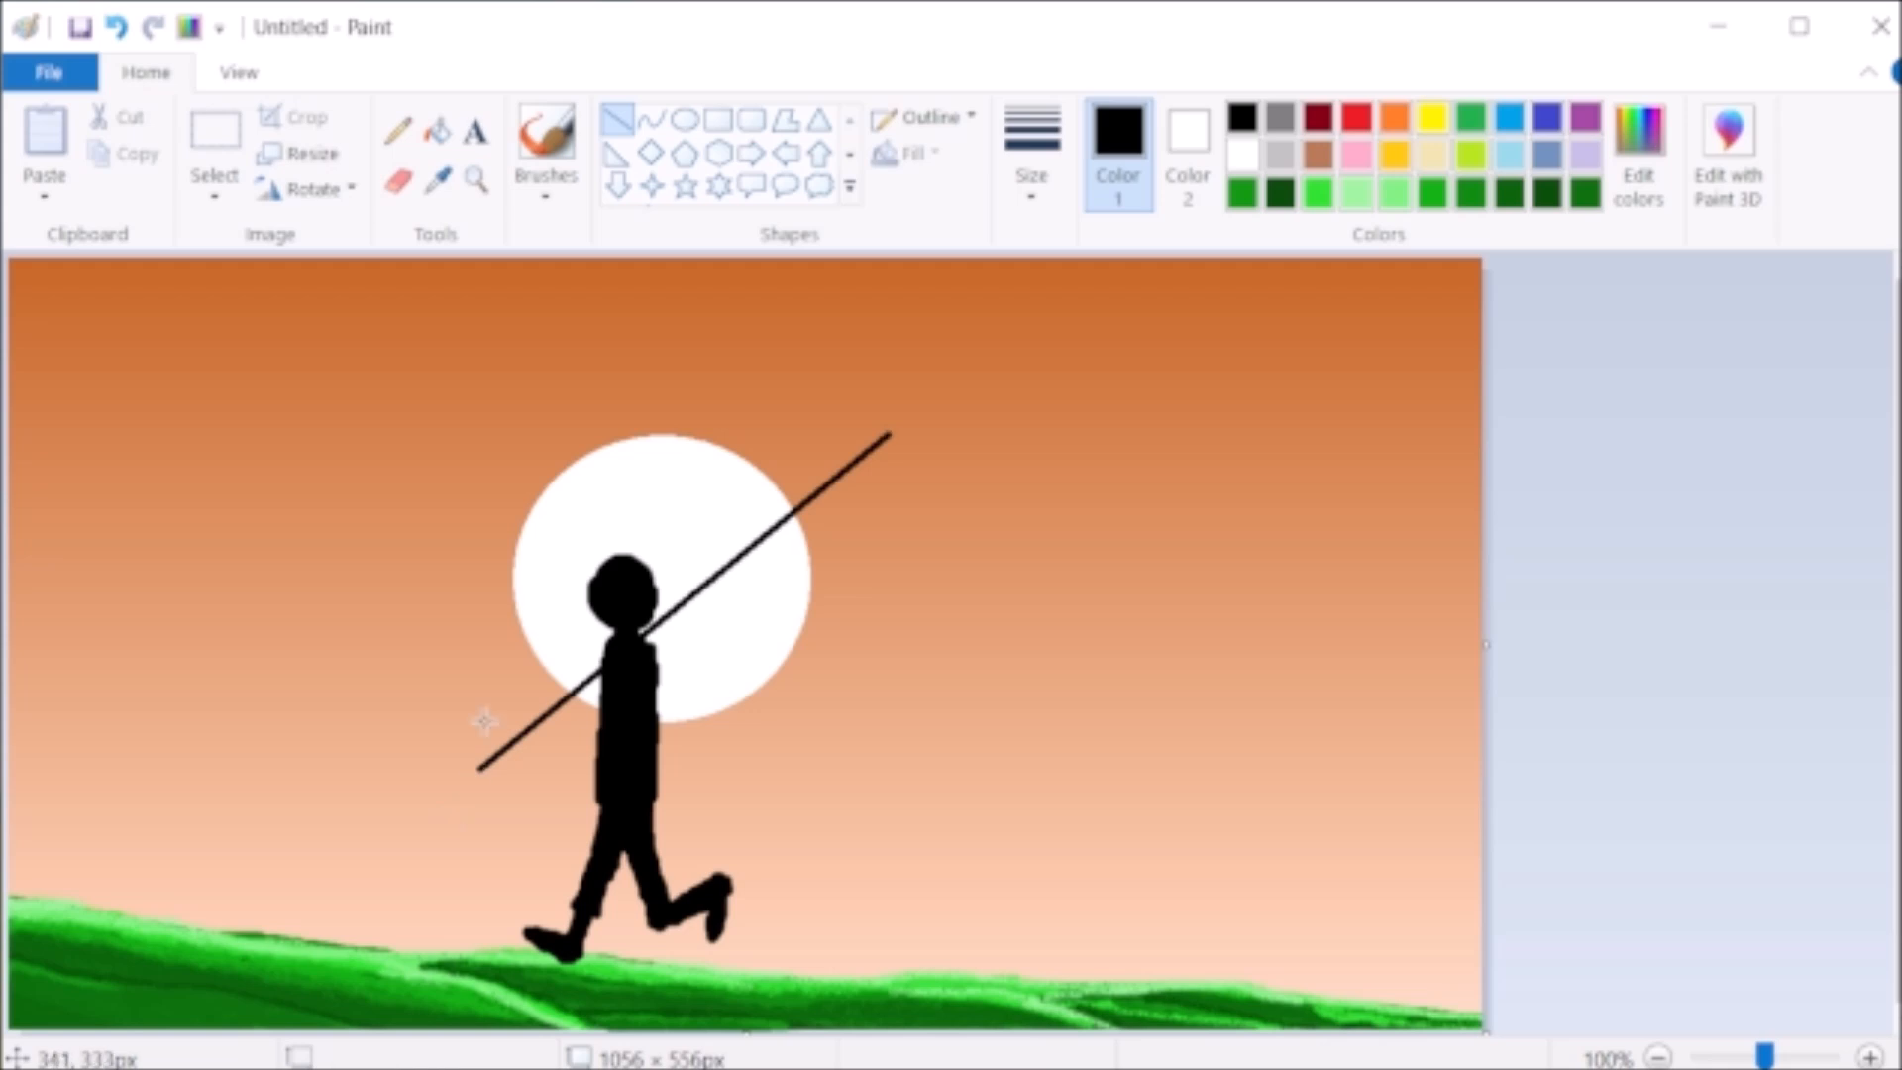
- Brush two short black arms reaching forward from the torso to grip the pole, undoing unwanted strokes
{"action": "left_click", "coordinate": [541, 148]}
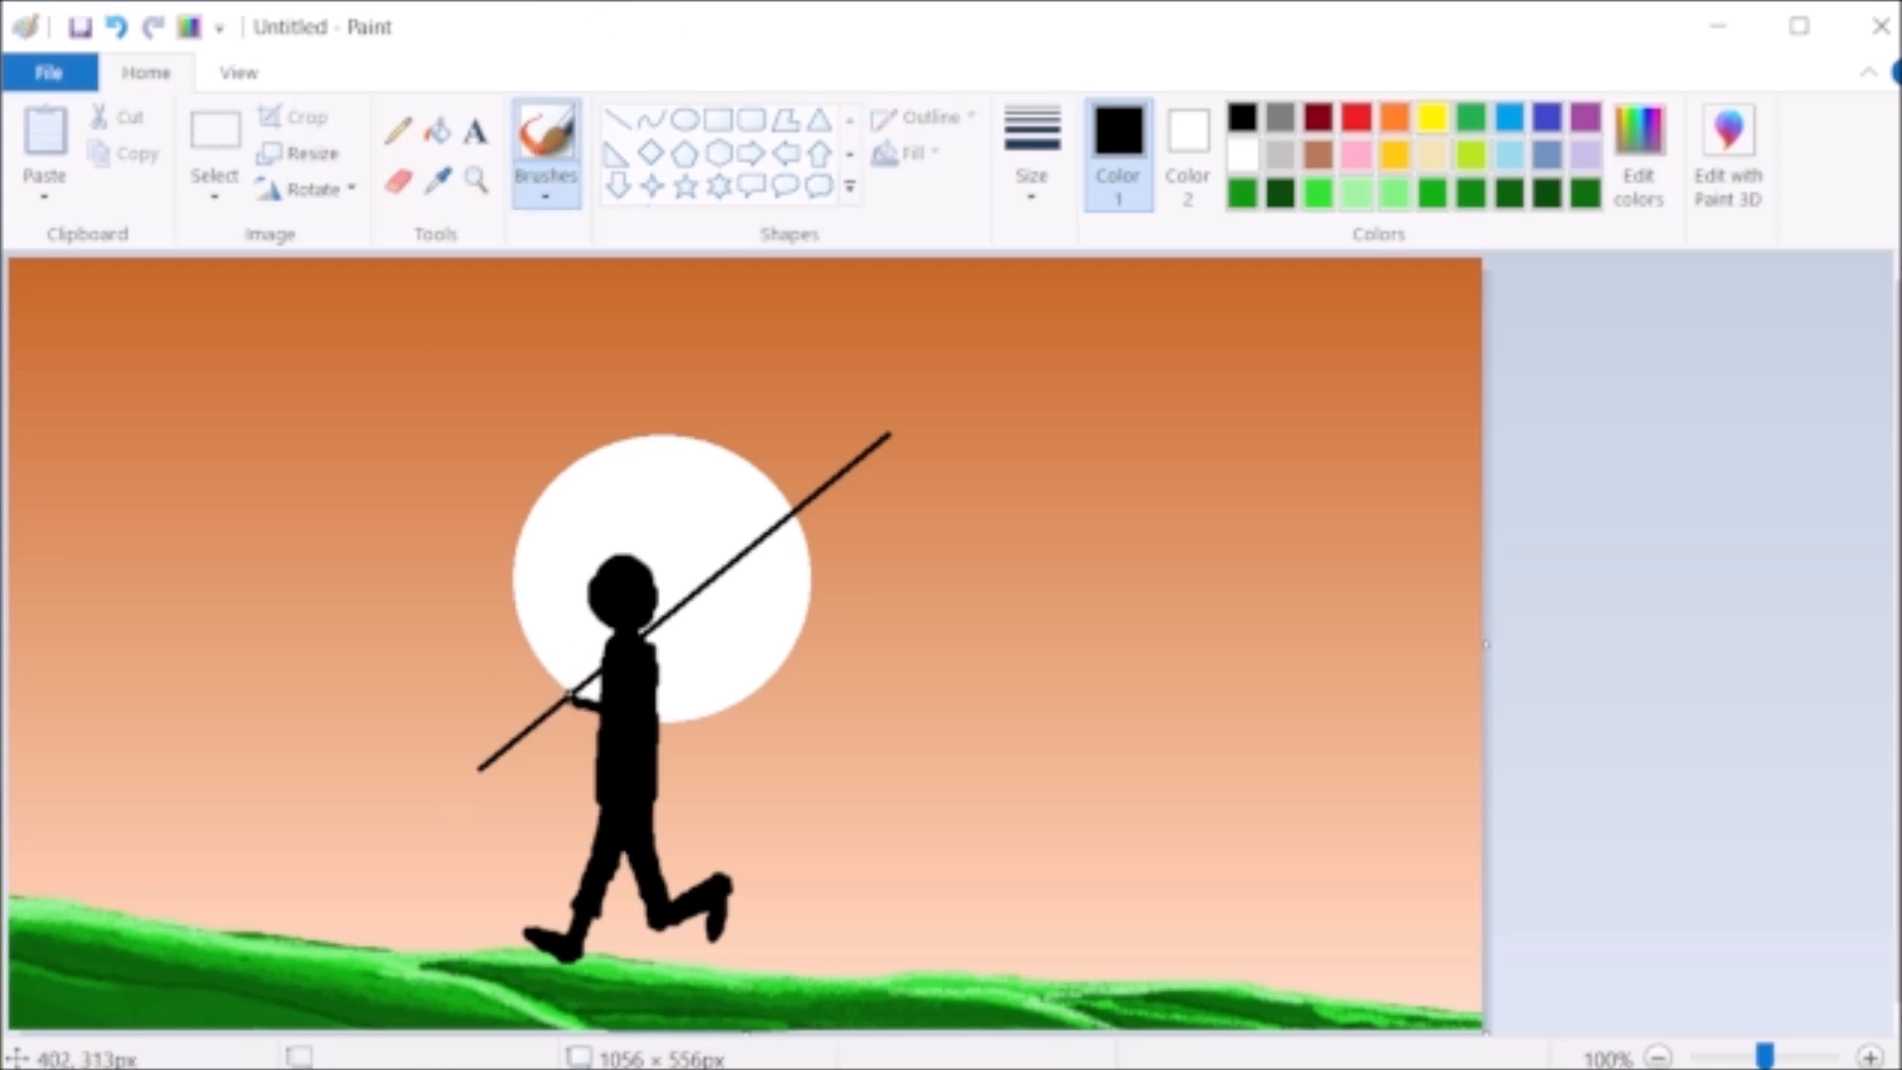
{"action": "left_click_drag", "start_coordinate": [570, 699], "coordinate": [600, 717]}
{"action": "left_click", "coordinate": [117, 28]}
{"action": "mouse_move", "coordinate": [563, 699]}
{"action": "left_mouse_down"}
{"action": "mouse_move", "coordinate": [607, 724]}
{"action": "mouse_move", "coordinate": [606, 705]}
{"action": "mouse_move", "coordinate": [548, 711]}
{"action": "mouse_move", "coordinate": [603, 709]}
{"action": "left_mouse_up"}
{"action": "key", "text": "ctrl+z"}
{"action": "key", "text": "ctrl+z"}
{"action": "left_click", "coordinate": [119, 31]}
{"action": "left_click", "coordinate": [118, 31]}
{"action": "left_click_drag", "start_coordinate": [559, 713], "coordinate": [601, 711]}
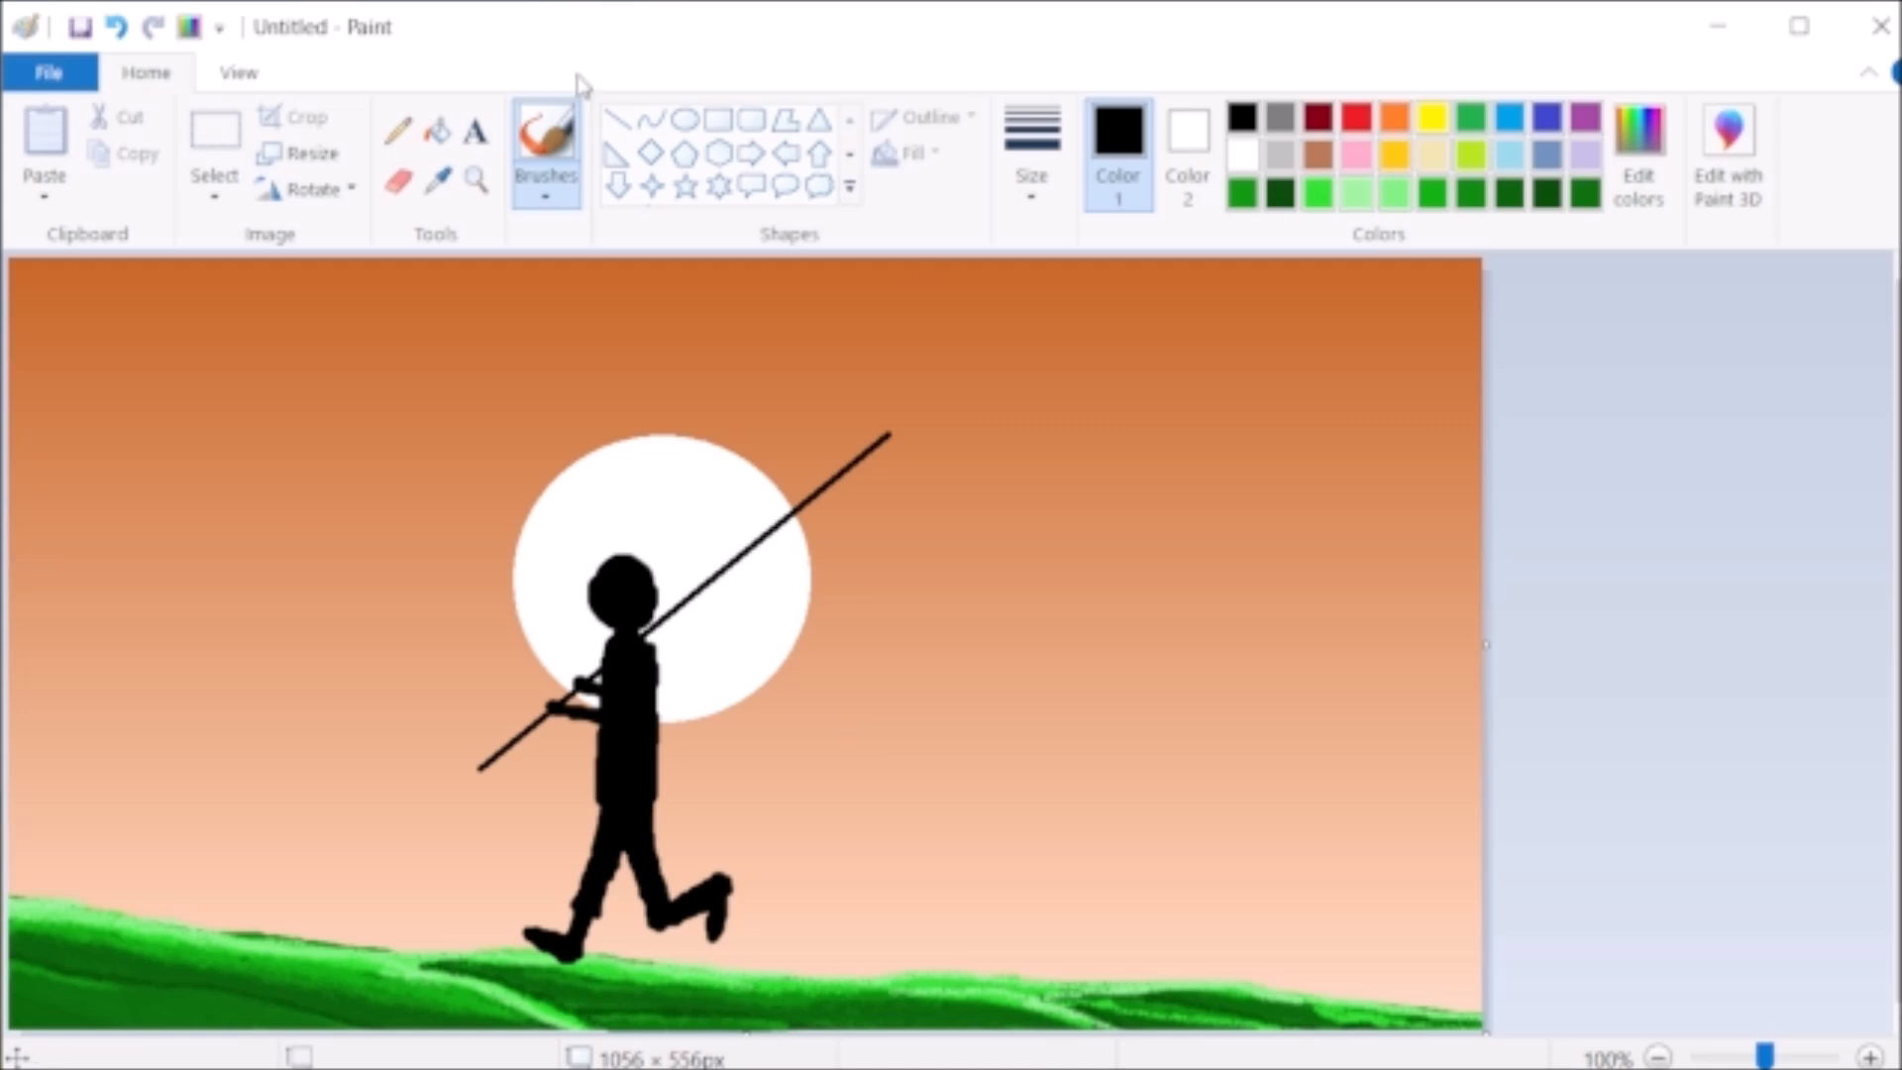
- Change the line thickness and draw an orange S-shaped curve from the pole's tip down to the right
{"action": "left_click", "coordinate": [650, 119]}
{"action": "left_click", "coordinate": [1031, 159]}
{"action": "left_click", "coordinate": [1109, 332]}
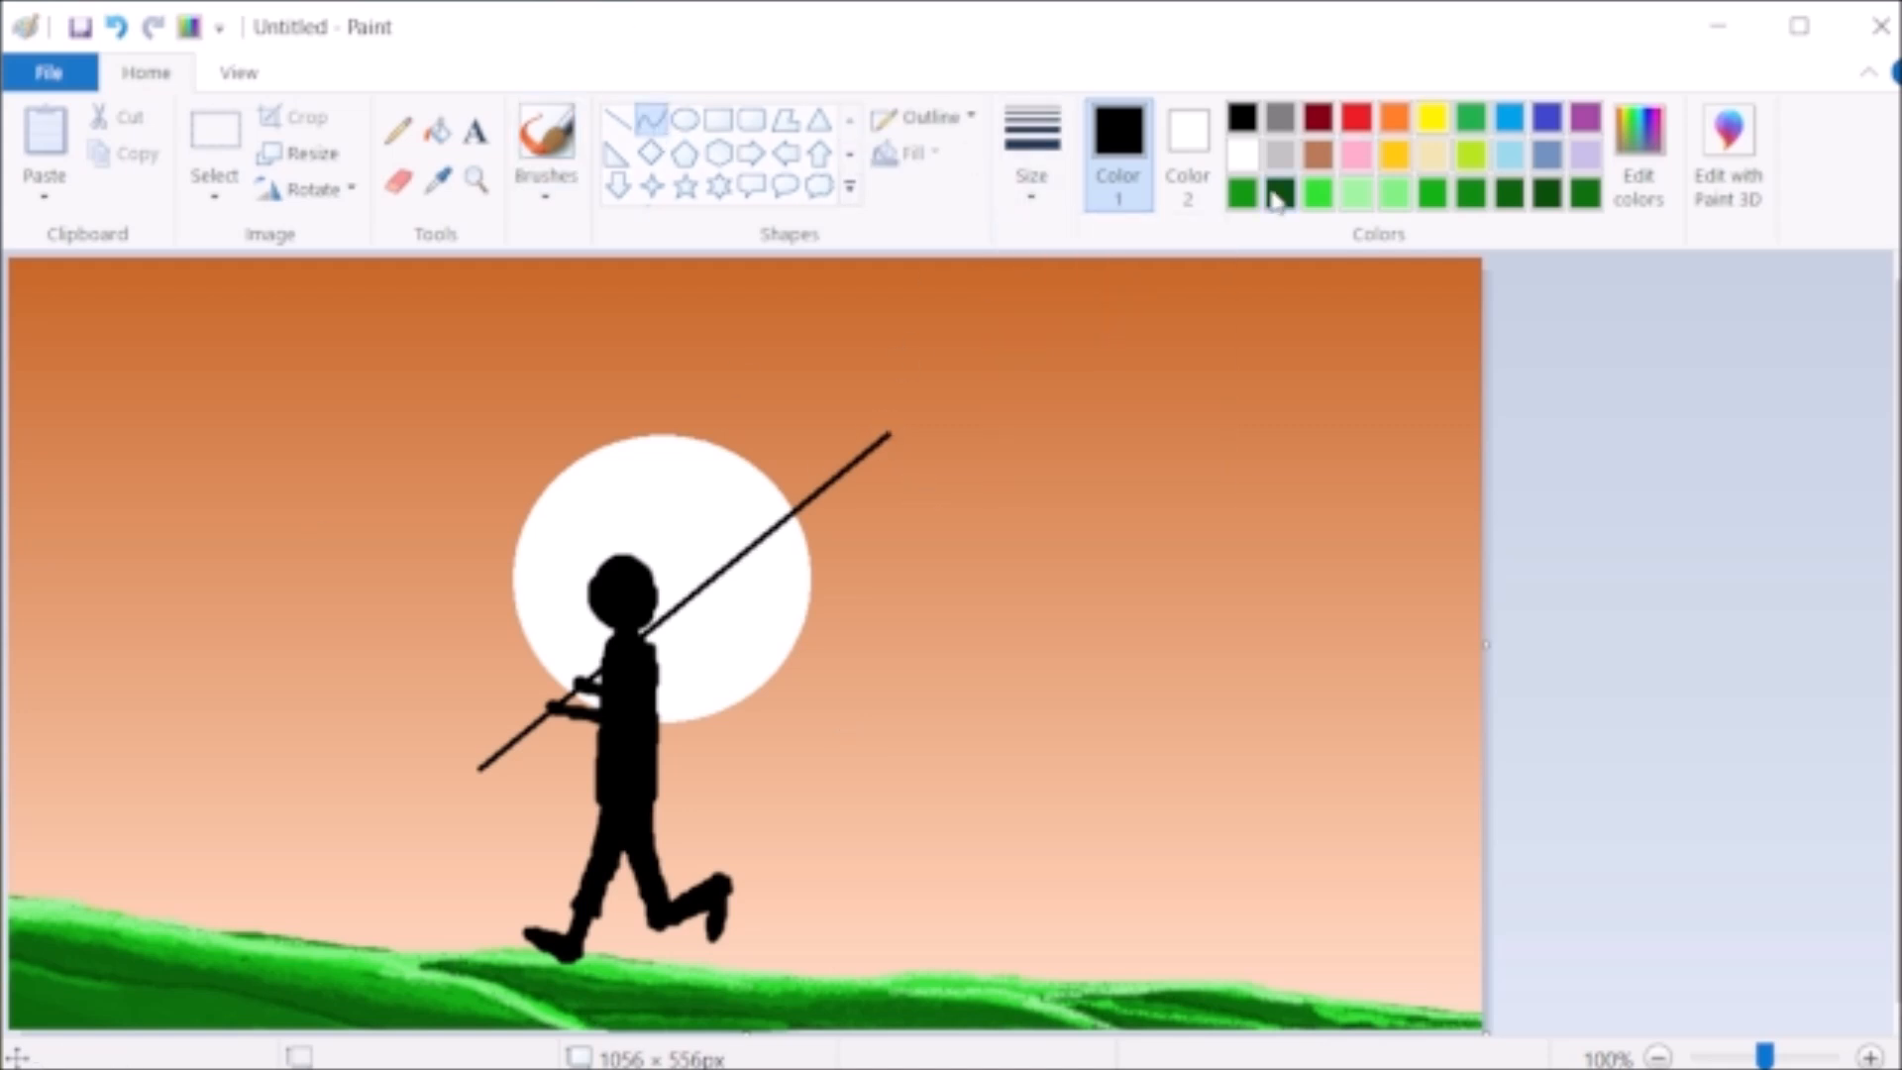
{"action": "left_click", "coordinate": [1394, 119]}
{"action": "left_click_drag", "start_coordinate": [889, 436], "coordinate": [1119, 667]}
{"action": "left_click_drag", "start_coordinate": [926, 472], "coordinate": [1001, 424]}
{"action": "left_click_drag", "start_coordinate": [1072, 567], "coordinate": [997, 684]}
{"action": "left_click", "coordinate": [1107, 883]}
{"action": "left_click", "coordinate": [120, 30]}
- Draw a second orange S-shaped curve about 170 by 192 px just below the first, starting on the pole
{"action": "left_click_drag", "start_coordinate": [824, 488], "coordinate": [1054, 750]}
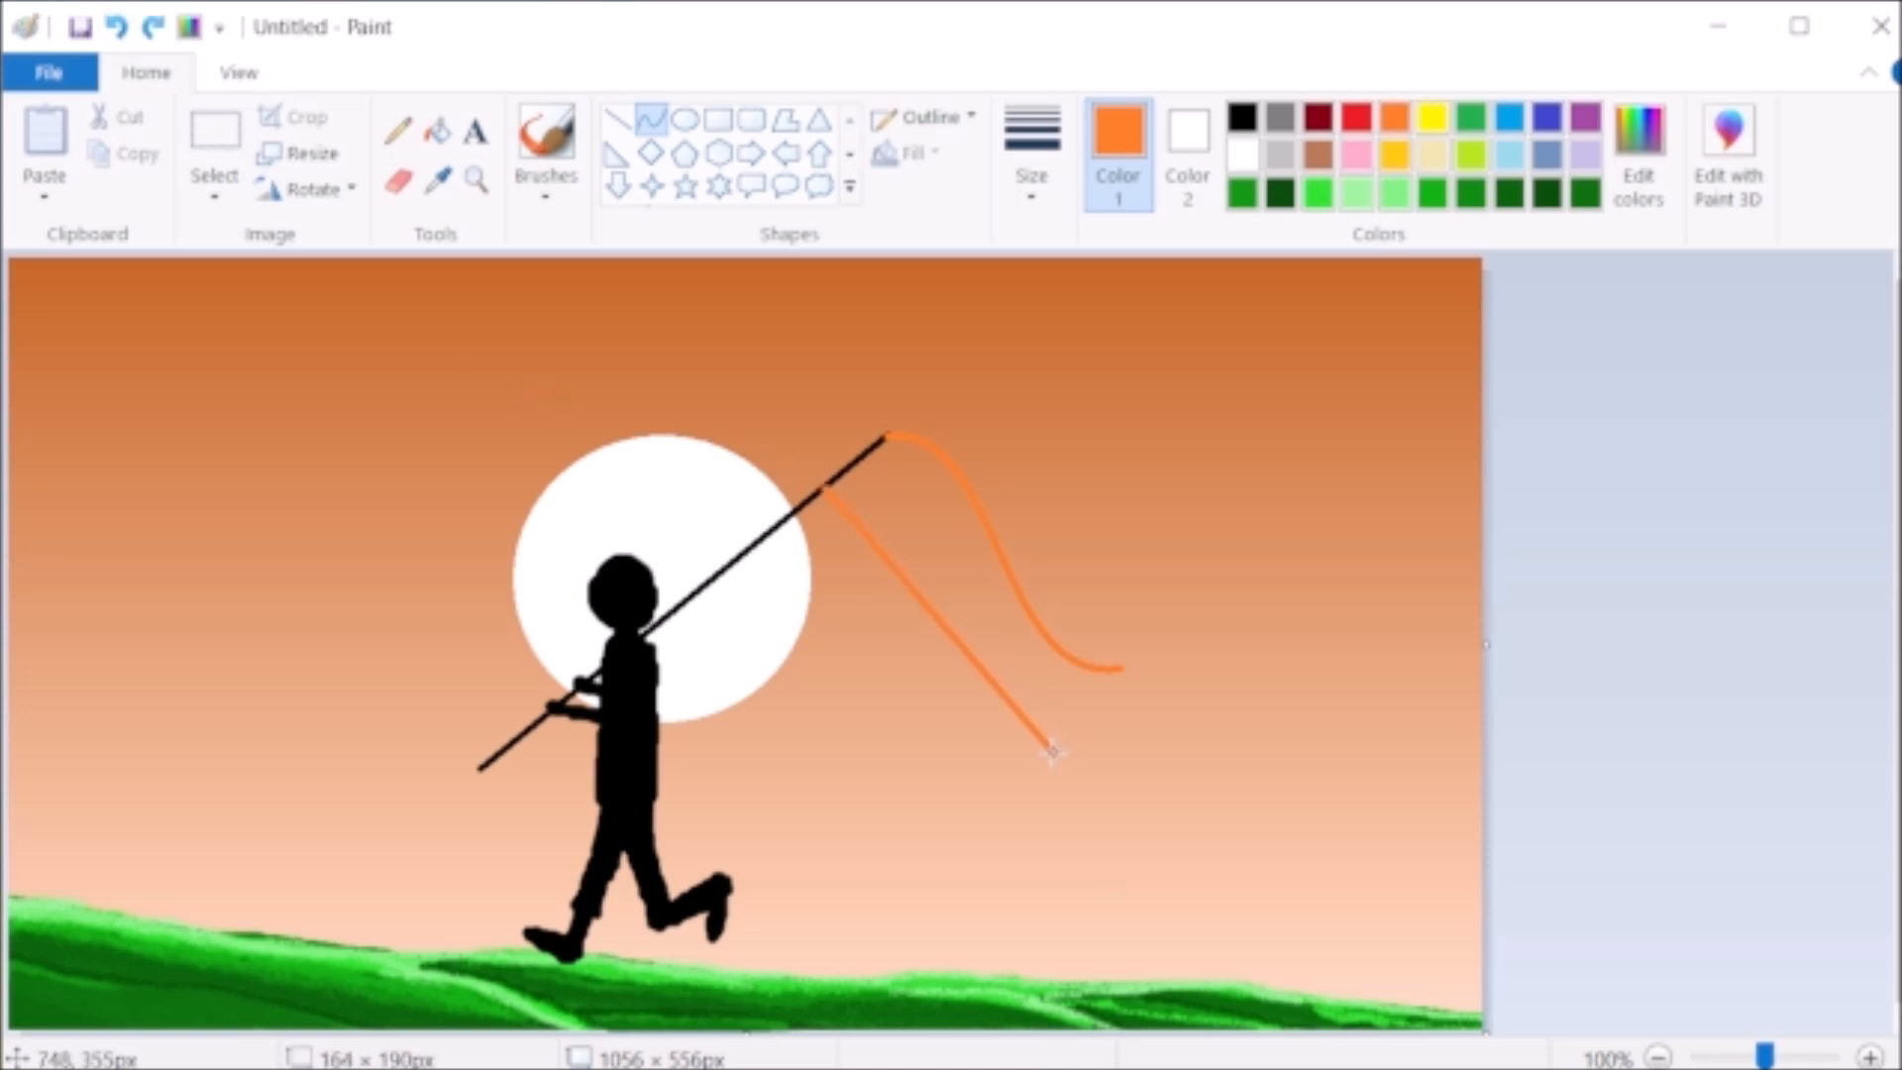
{"action": "left_click_drag", "start_coordinate": [875, 543], "coordinate": [912, 488]}
{"action": "left_click_drag", "start_coordinate": [1010, 650], "coordinate": [960, 719]}
{"action": "left_click_drag", "start_coordinate": [947, 619], "coordinate": [968, 602]}
{"action": "left_click_drag", "start_coordinate": [1075, 735], "coordinate": [1083, 736]}
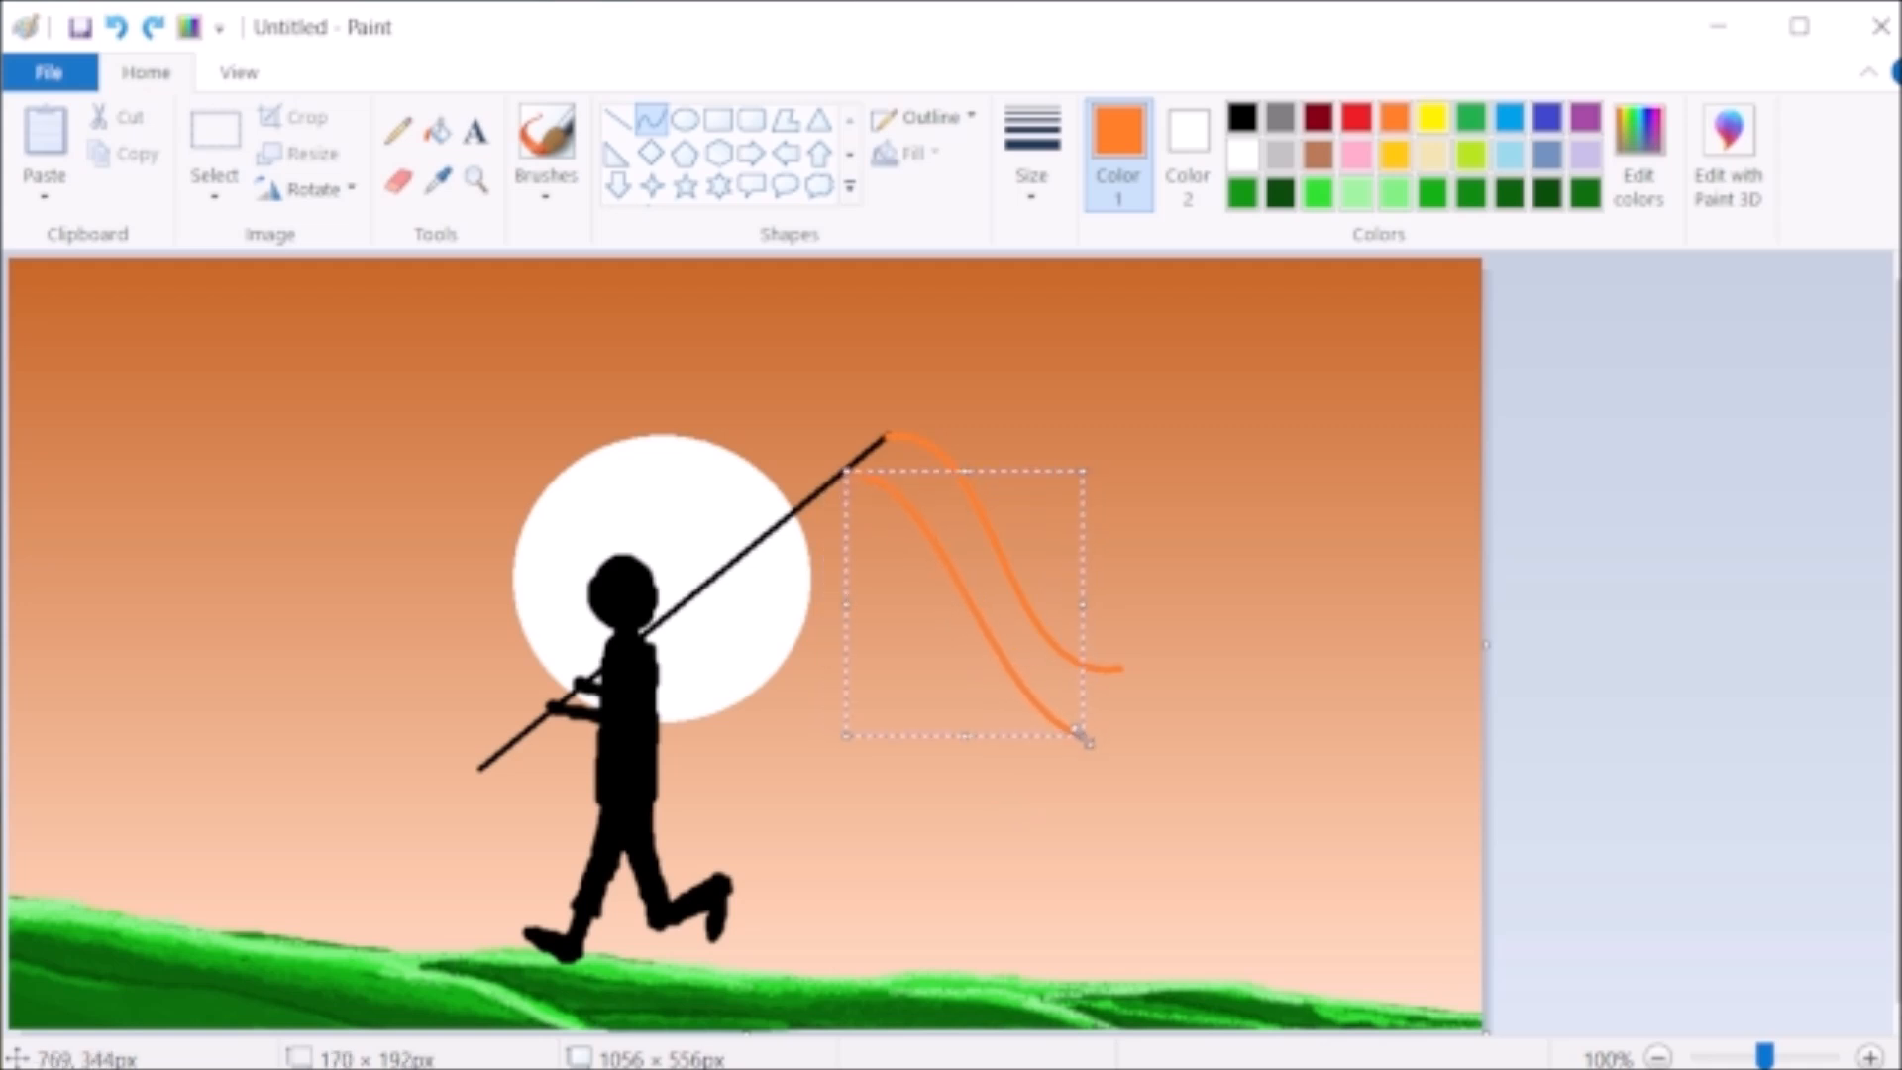
{"action": "left_click", "coordinate": [1080, 929]}
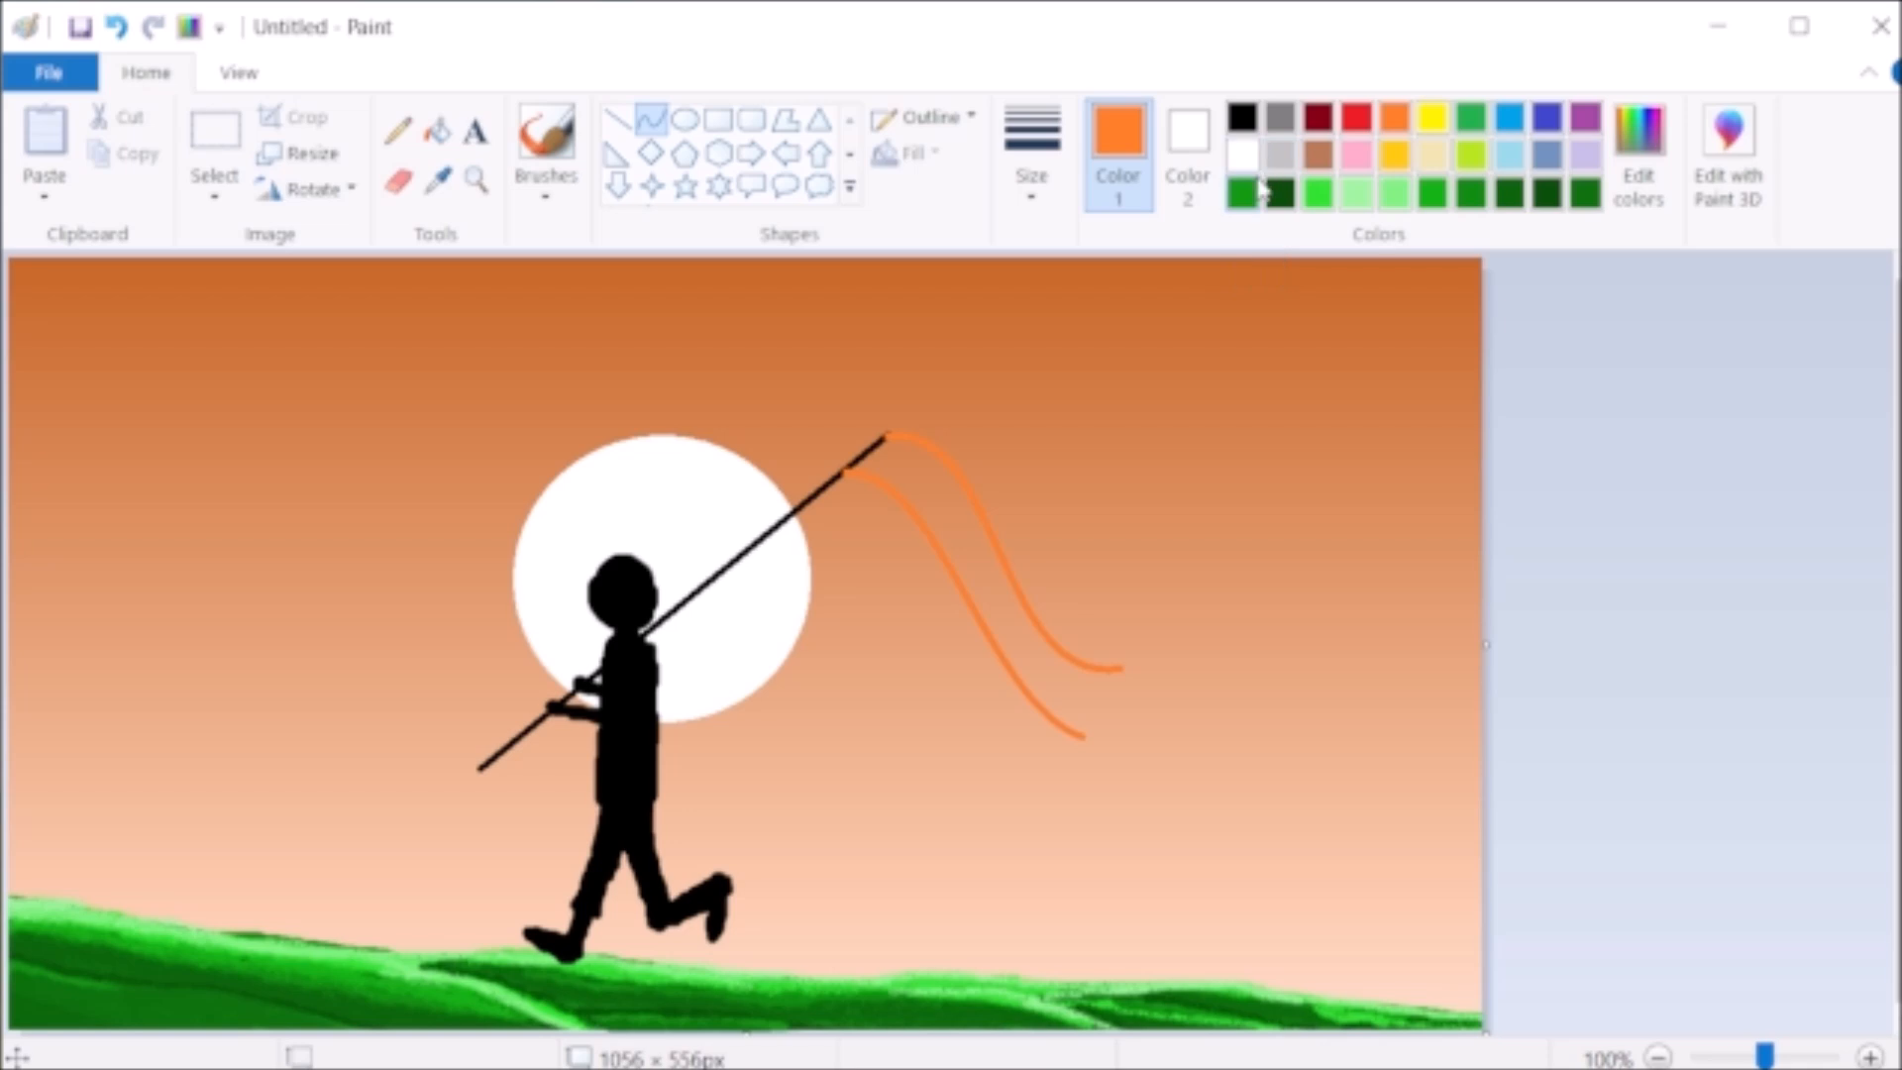
- Recolour the second curve from the pole's tip white with the fill tool
{"action": "left_click", "coordinate": [1242, 153]}
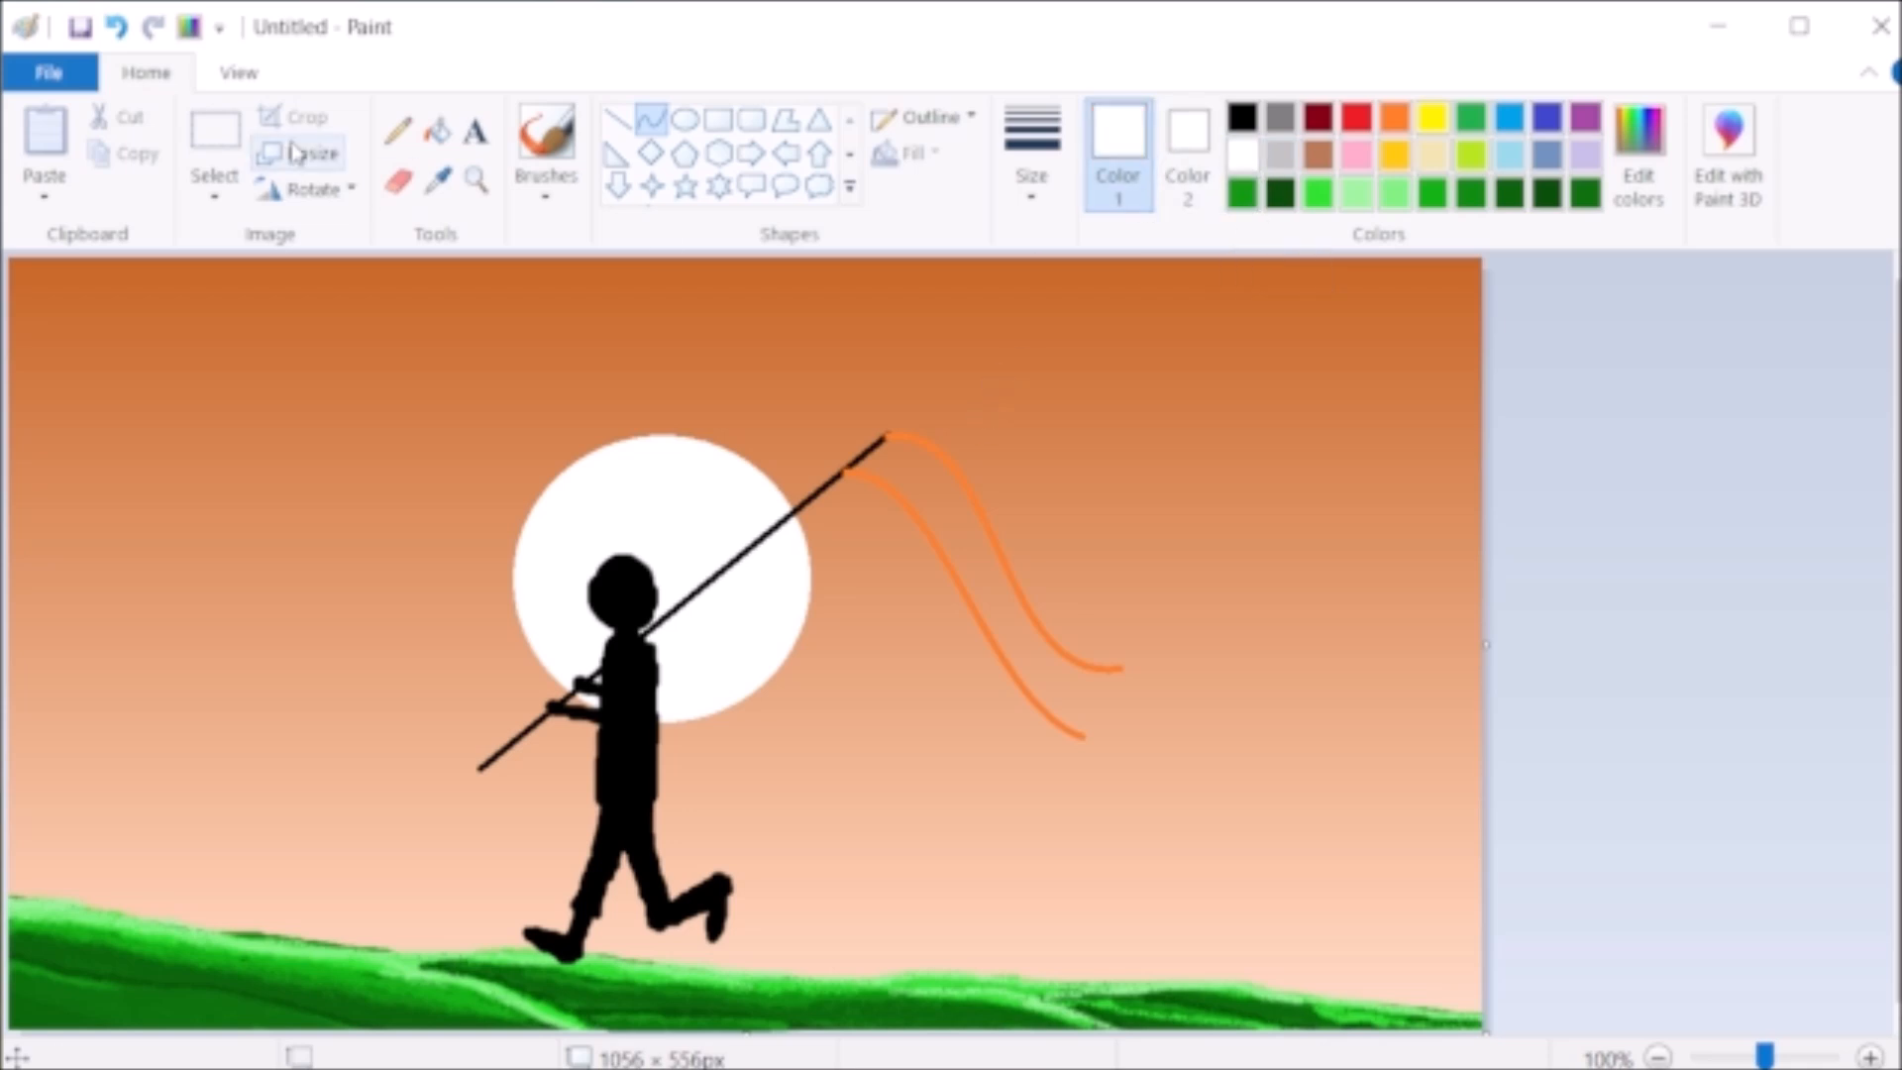
{"action": "left_click", "coordinate": [437, 130]}
{"action": "left_click", "coordinate": [868, 479]}
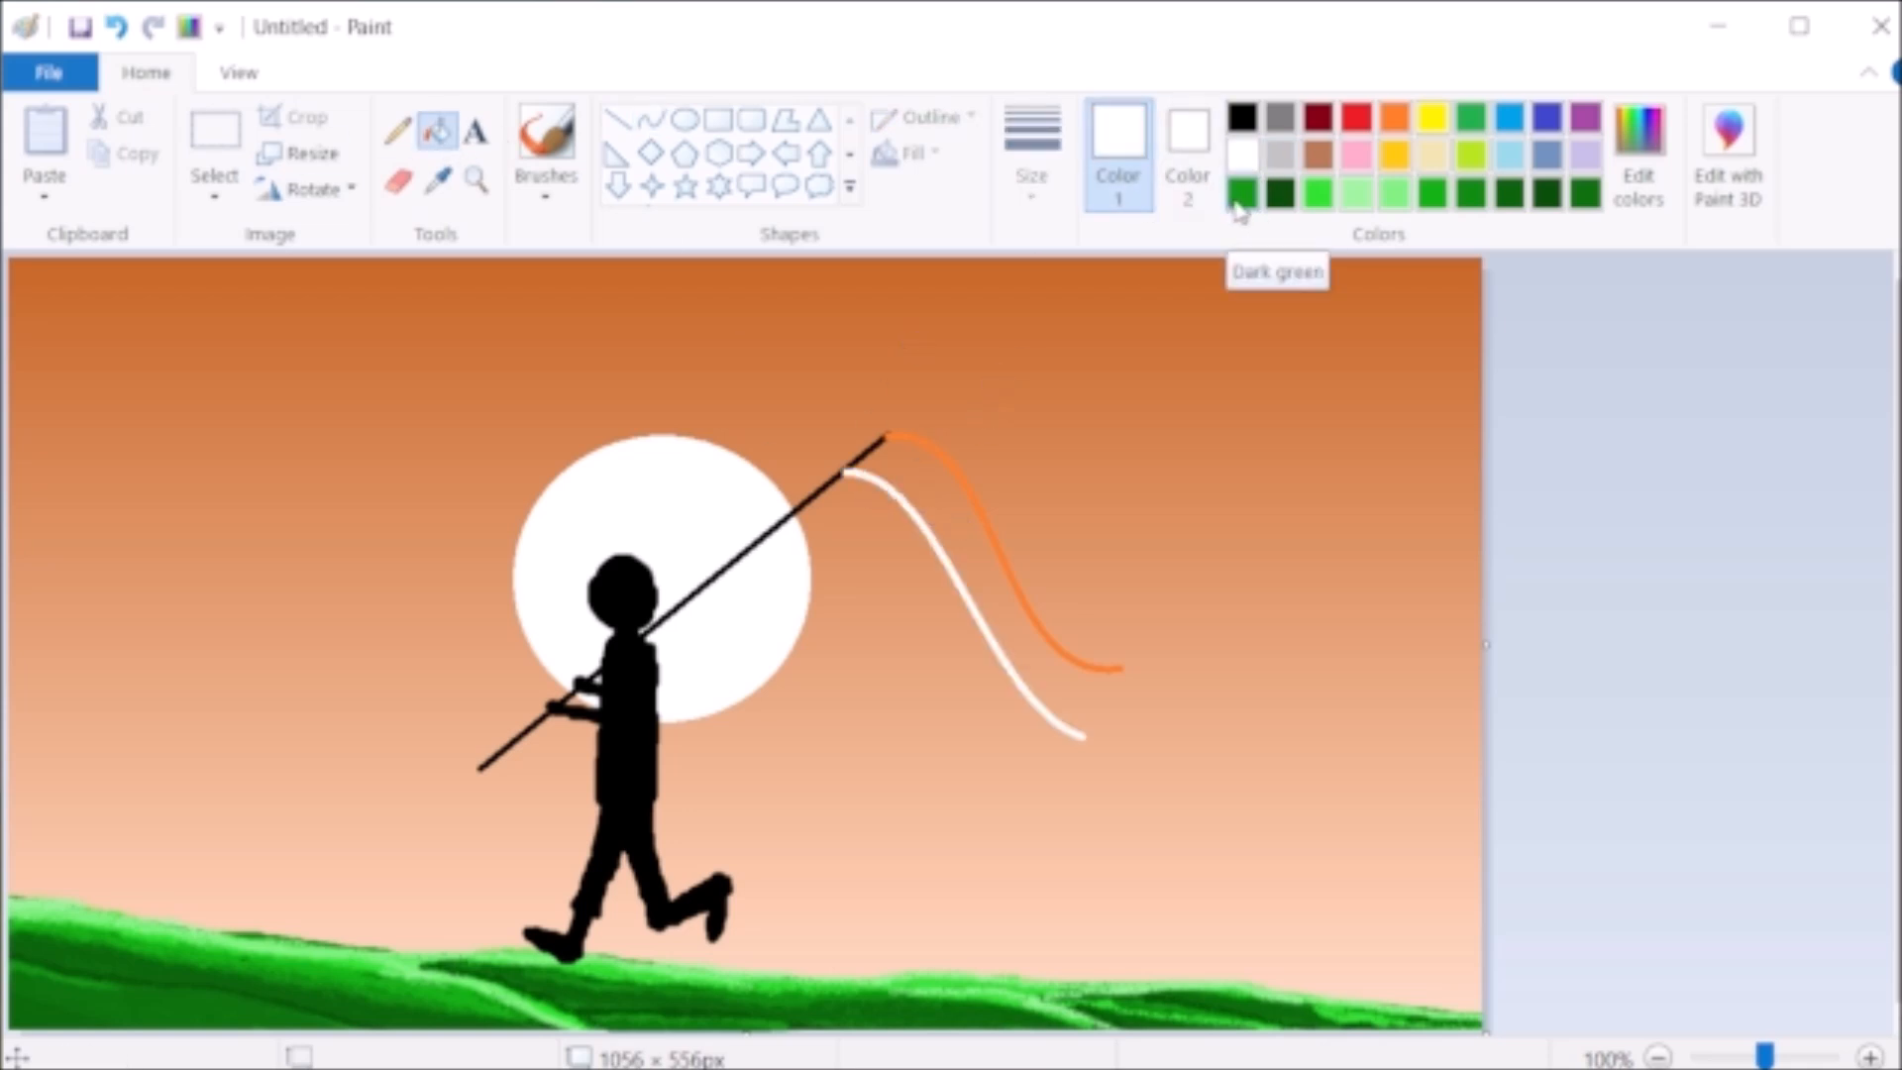
- Draw a third S-shaped curve about 167 by 210 px from the pole below the white one, undoing failed attempts, and make it white
{"action": "left_click", "coordinate": [648, 122]}
{"action": "left_click_drag", "start_coordinate": [806, 502], "coordinate": [1011, 767]}
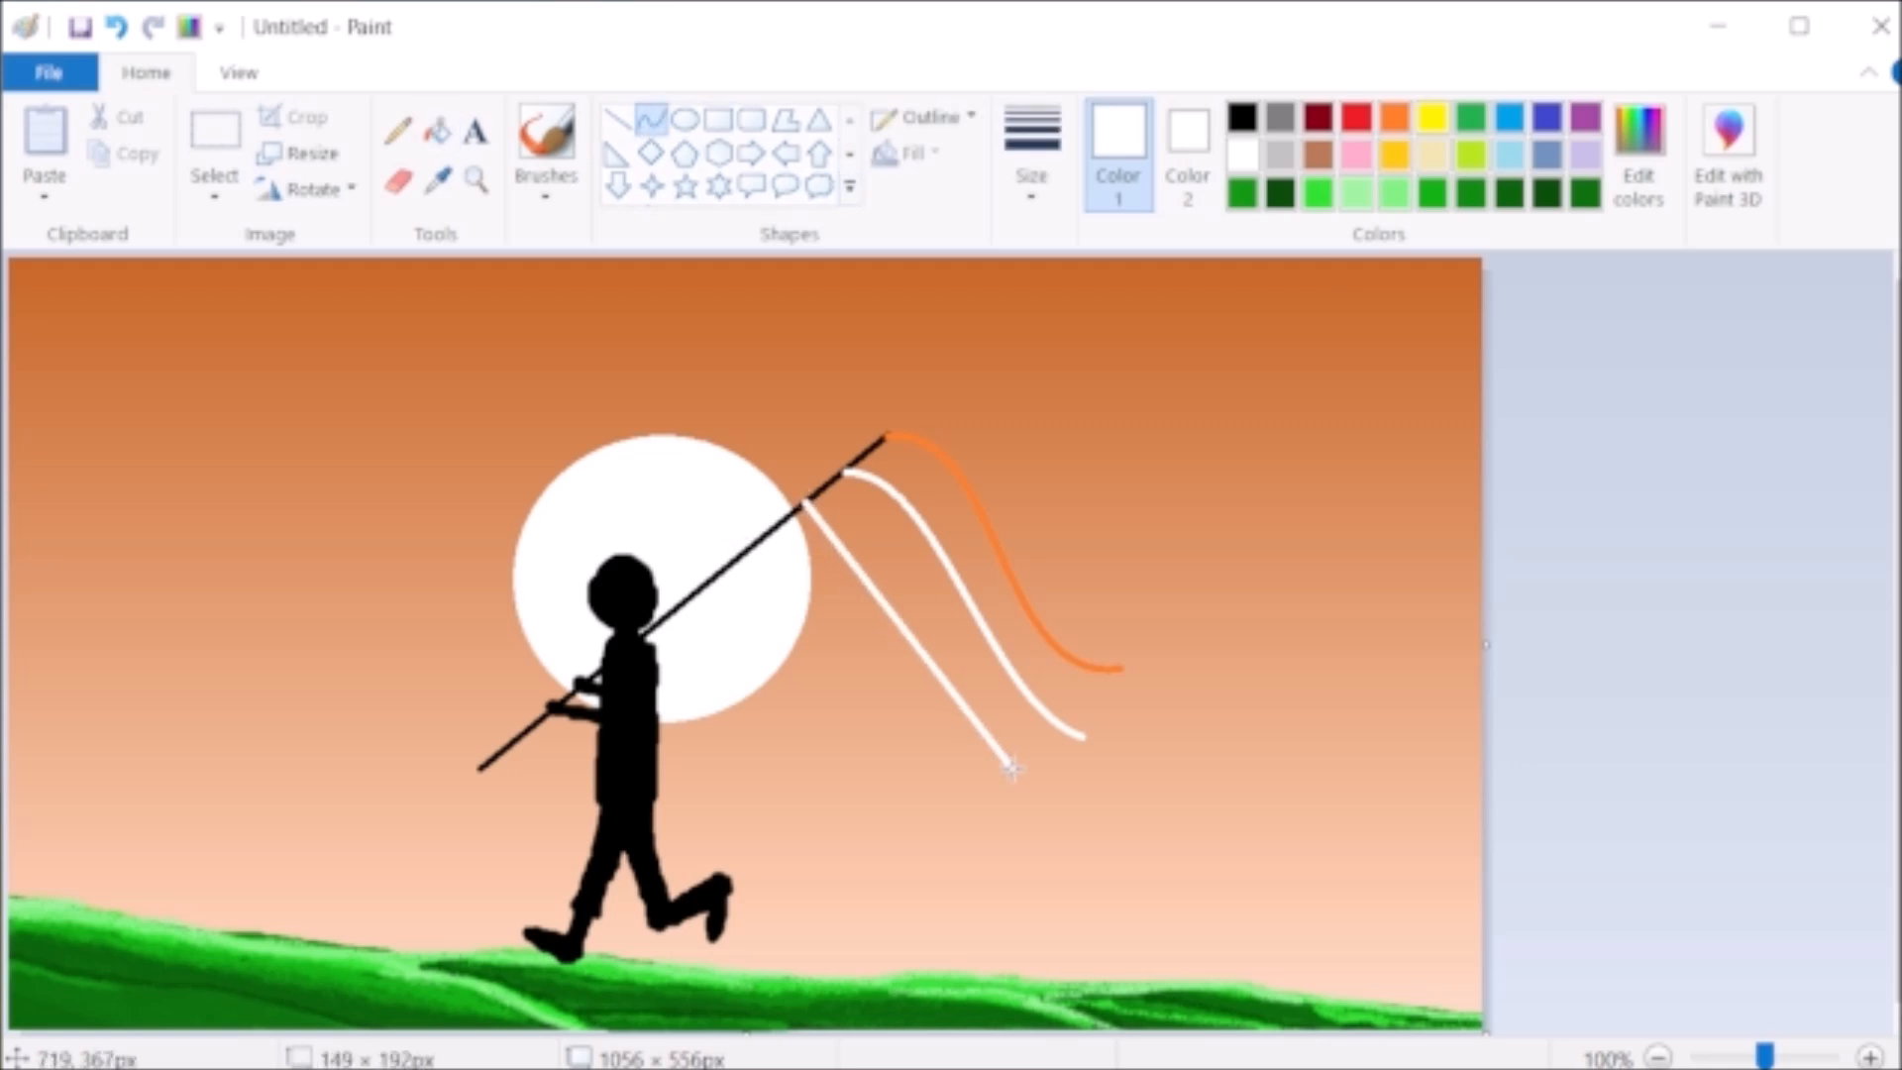
{"action": "left_click", "coordinate": [1242, 194]}
{"action": "left_click_drag", "start_coordinate": [805, 503], "coordinate": [1044, 790]}
{"action": "left_click_drag", "start_coordinate": [856, 568], "coordinate": [872, 527]}
{"action": "left_click_drag", "start_coordinate": [960, 685], "coordinate": [893, 727]}
{"action": "key", "text": "ctrl+z"}
{"action": "left_click_drag", "start_coordinate": [785, 519], "coordinate": [1016, 808]}
{"action": "left_click_drag", "start_coordinate": [835, 581], "coordinate": [895, 533]}
{"action": "left_click_drag", "start_coordinate": [964, 691], "coordinate": [923, 695]}
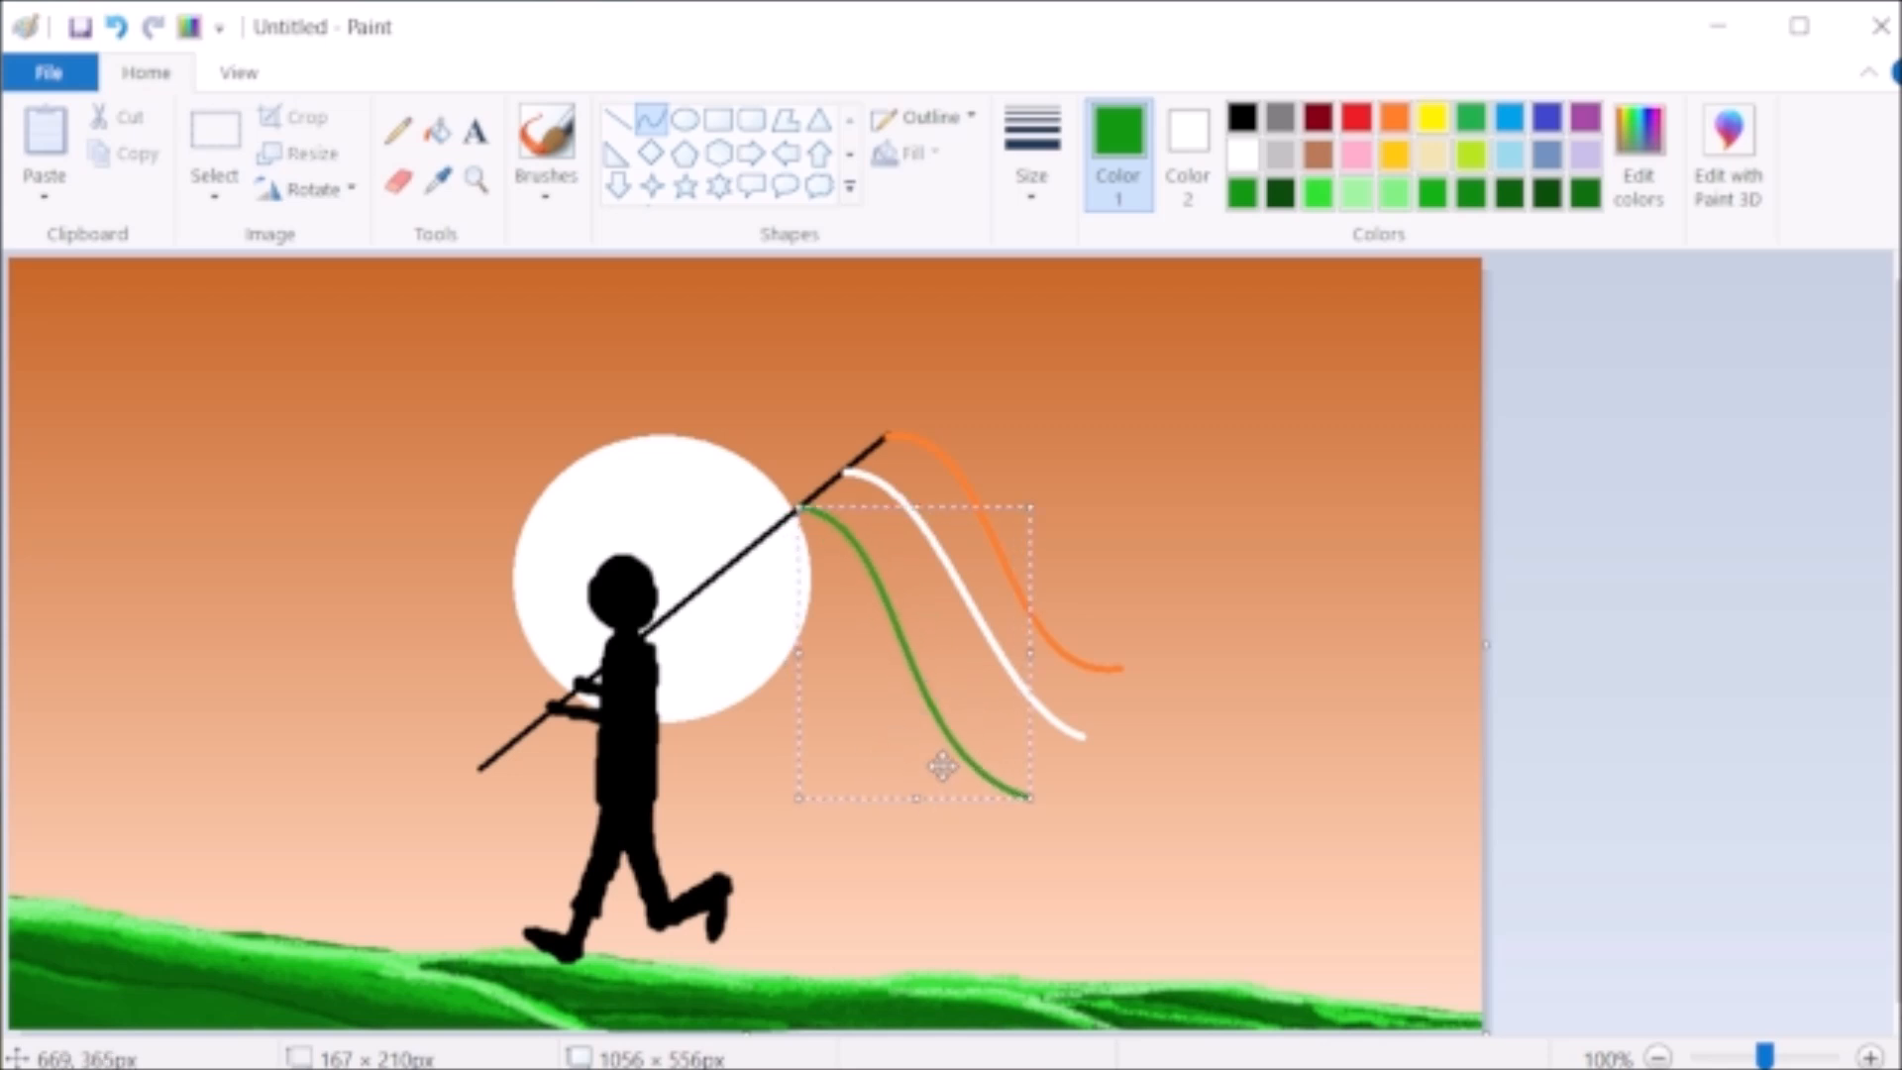
{"action": "left_click", "coordinate": [1245, 155]}
{"action": "left_click", "coordinate": [1214, 331]}
- Draw a fourth S-shaped curve in green, about 165 by 225 px, from the pole below the two white curves
{"action": "left_click", "coordinate": [1242, 194]}
{"action": "mouse_move", "coordinate": [758, 545]}
{"action": "left_mouse_down"}
{"action": "mouse_move", "coordinate": [837, 634]}
{"action": "mouse_move", "coordinate": [960, 854]}
{"action": "left_mouse_up"}
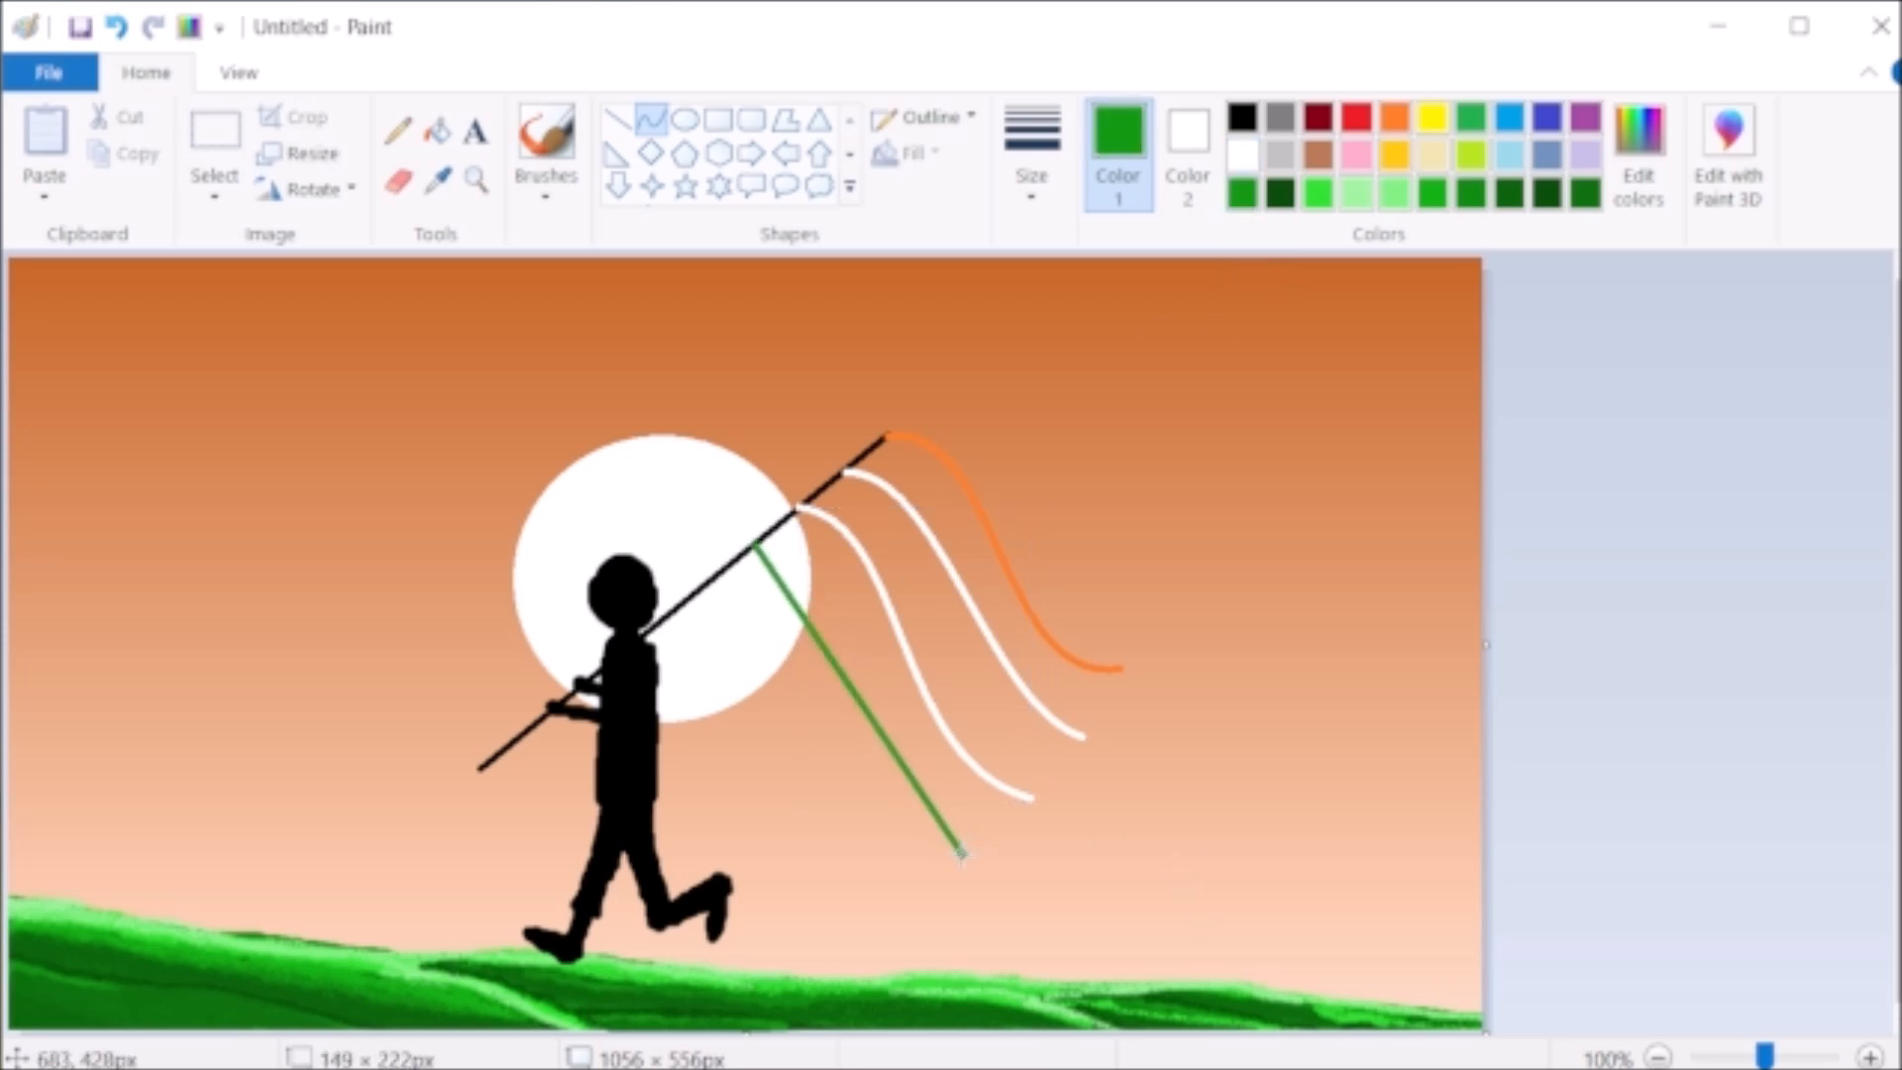
{"action": "left_click_drag", "start_coordinate": [801, 602], "coordinate": [832, 554]}
{"action": "left_click_drag", "start_coordinate": [896, 728], "coordinate": [815, 787]}
{"action": "left_click_drag", "start_coordinate": [962, 860], "coordinate": [980, 865]}
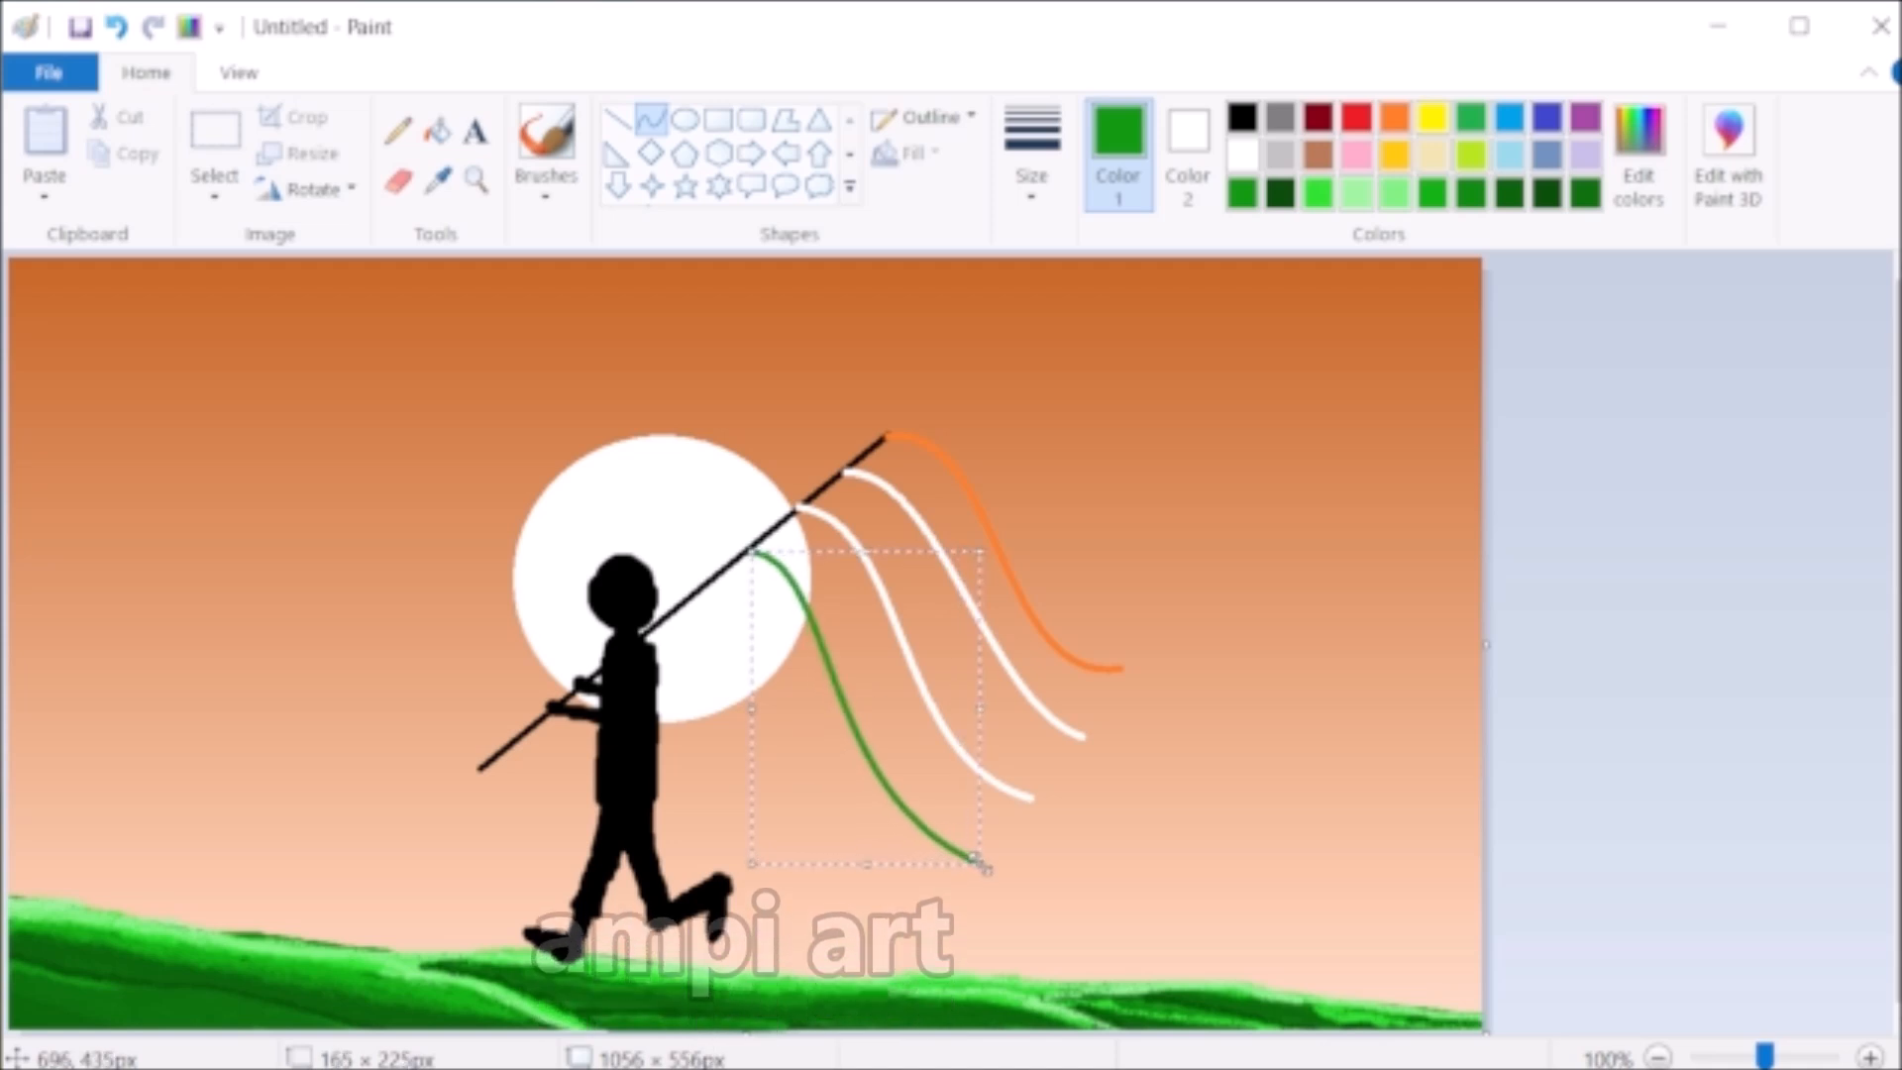
{"action": "left_click", "coordinate": [634, 341]}
- Close the free ends of the flag's three stripes with pencil strokes in green, white and orange
{"action": "left_click", "coordinate": [397, 129]}
{"action": "mouse_move", "coordinate": [1030, 800]}
{"action": "left_mouse_down"}
{"action": "mouse_move", "coordinate": [991, 852]}
{"action": "mouse_move", "coordinate": [1083, 736]}
{"action": "mouse_move", "coordinate": [1042, 783]}
{"action": "left_mouse_up"}
{"action": "left_click", "coordinate": [1242, 155]}
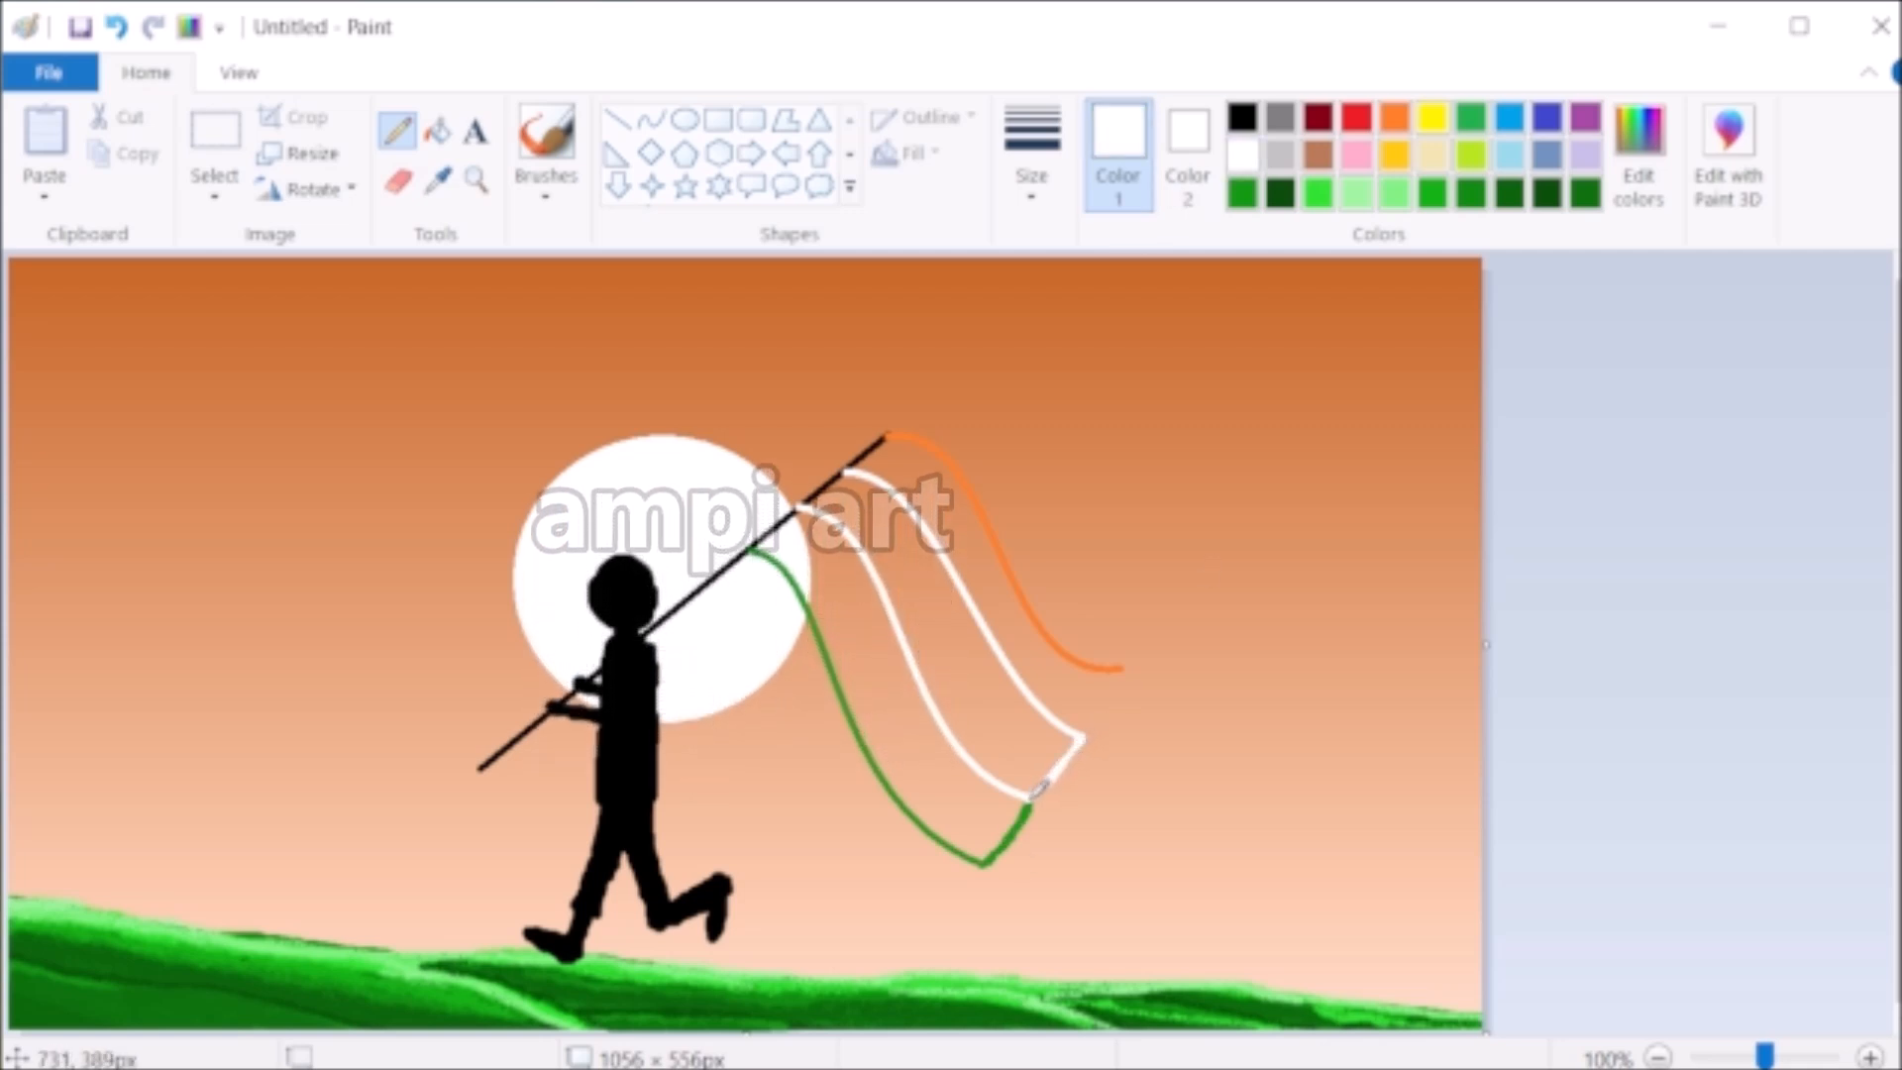
{"action": "left_click", "coordinate": [1395, 117]}
{"action": "left_click_drag", "start_coordinate": [1079, 738], "coordinate": [1117, 670]}
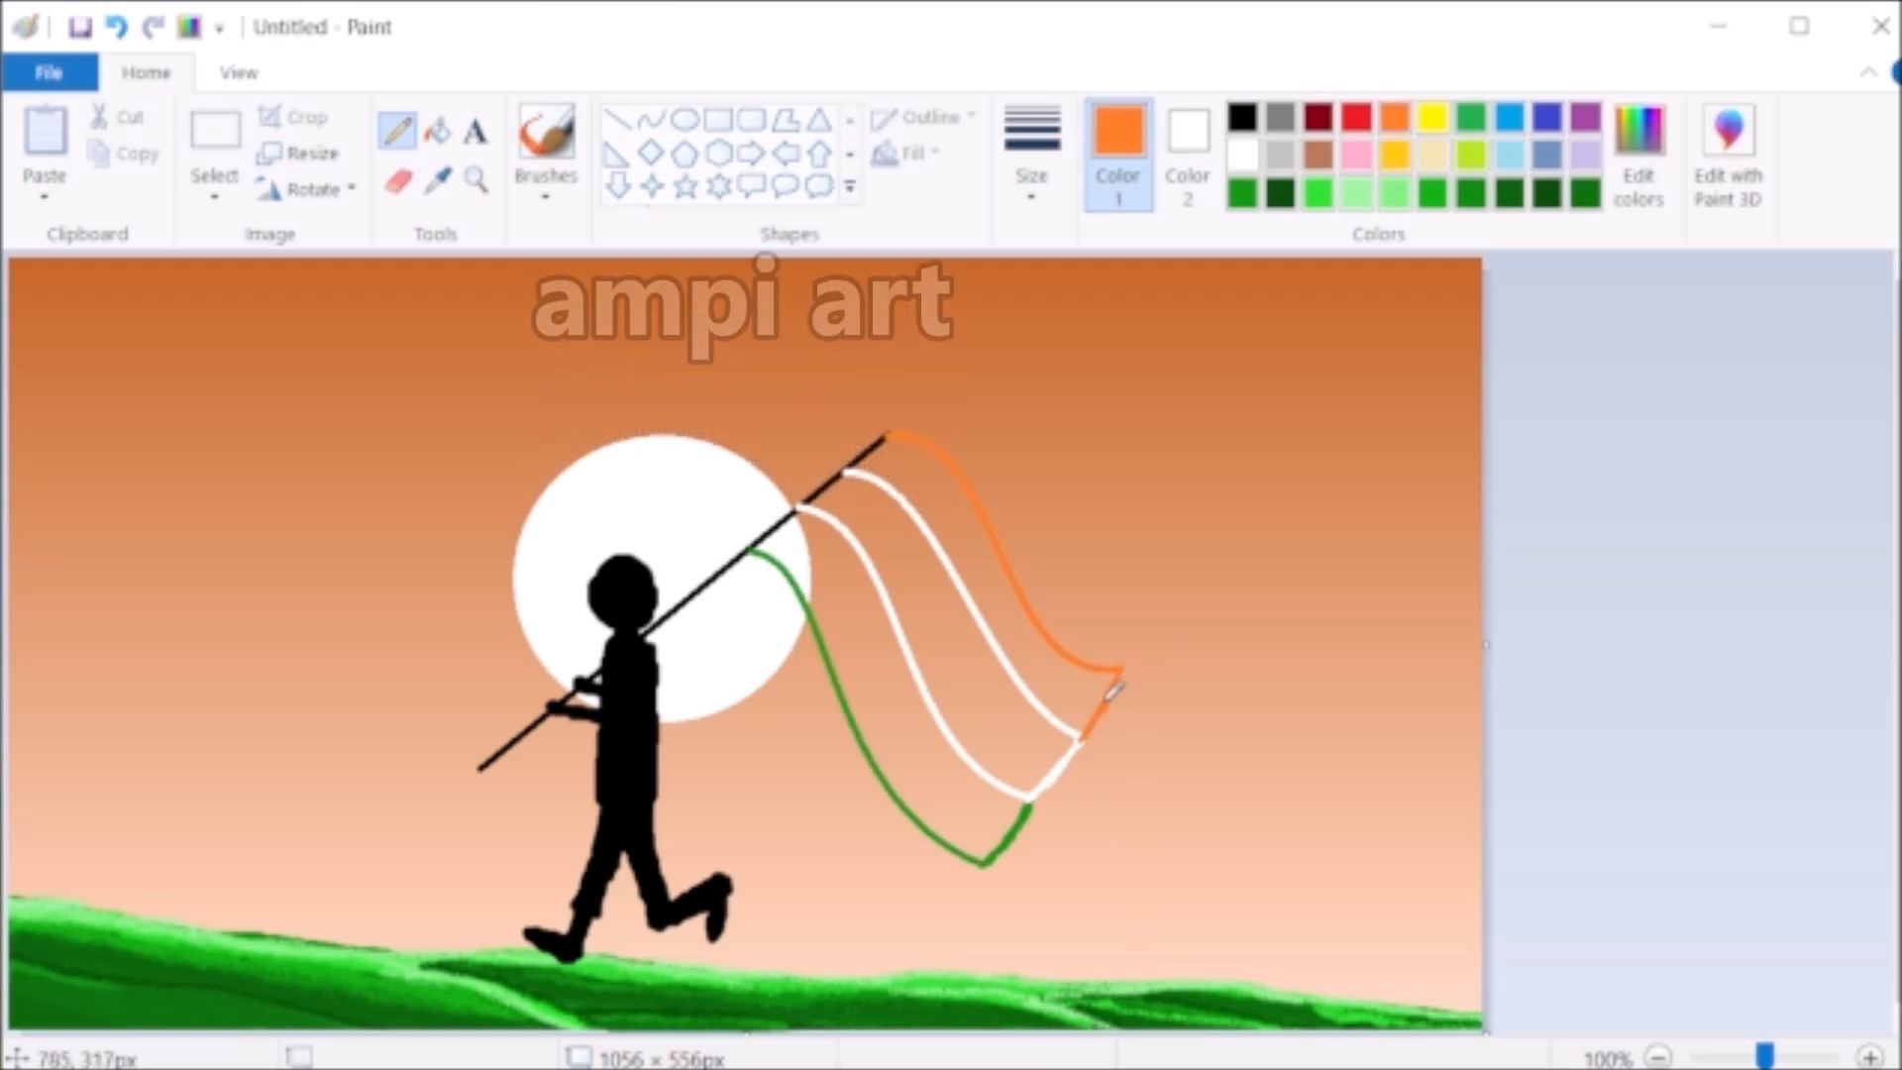
- Fill the flag's lowest stripe with green, band by band, from the pole to the free end
{"action": "left_click", "coordinate": [437, 130]}
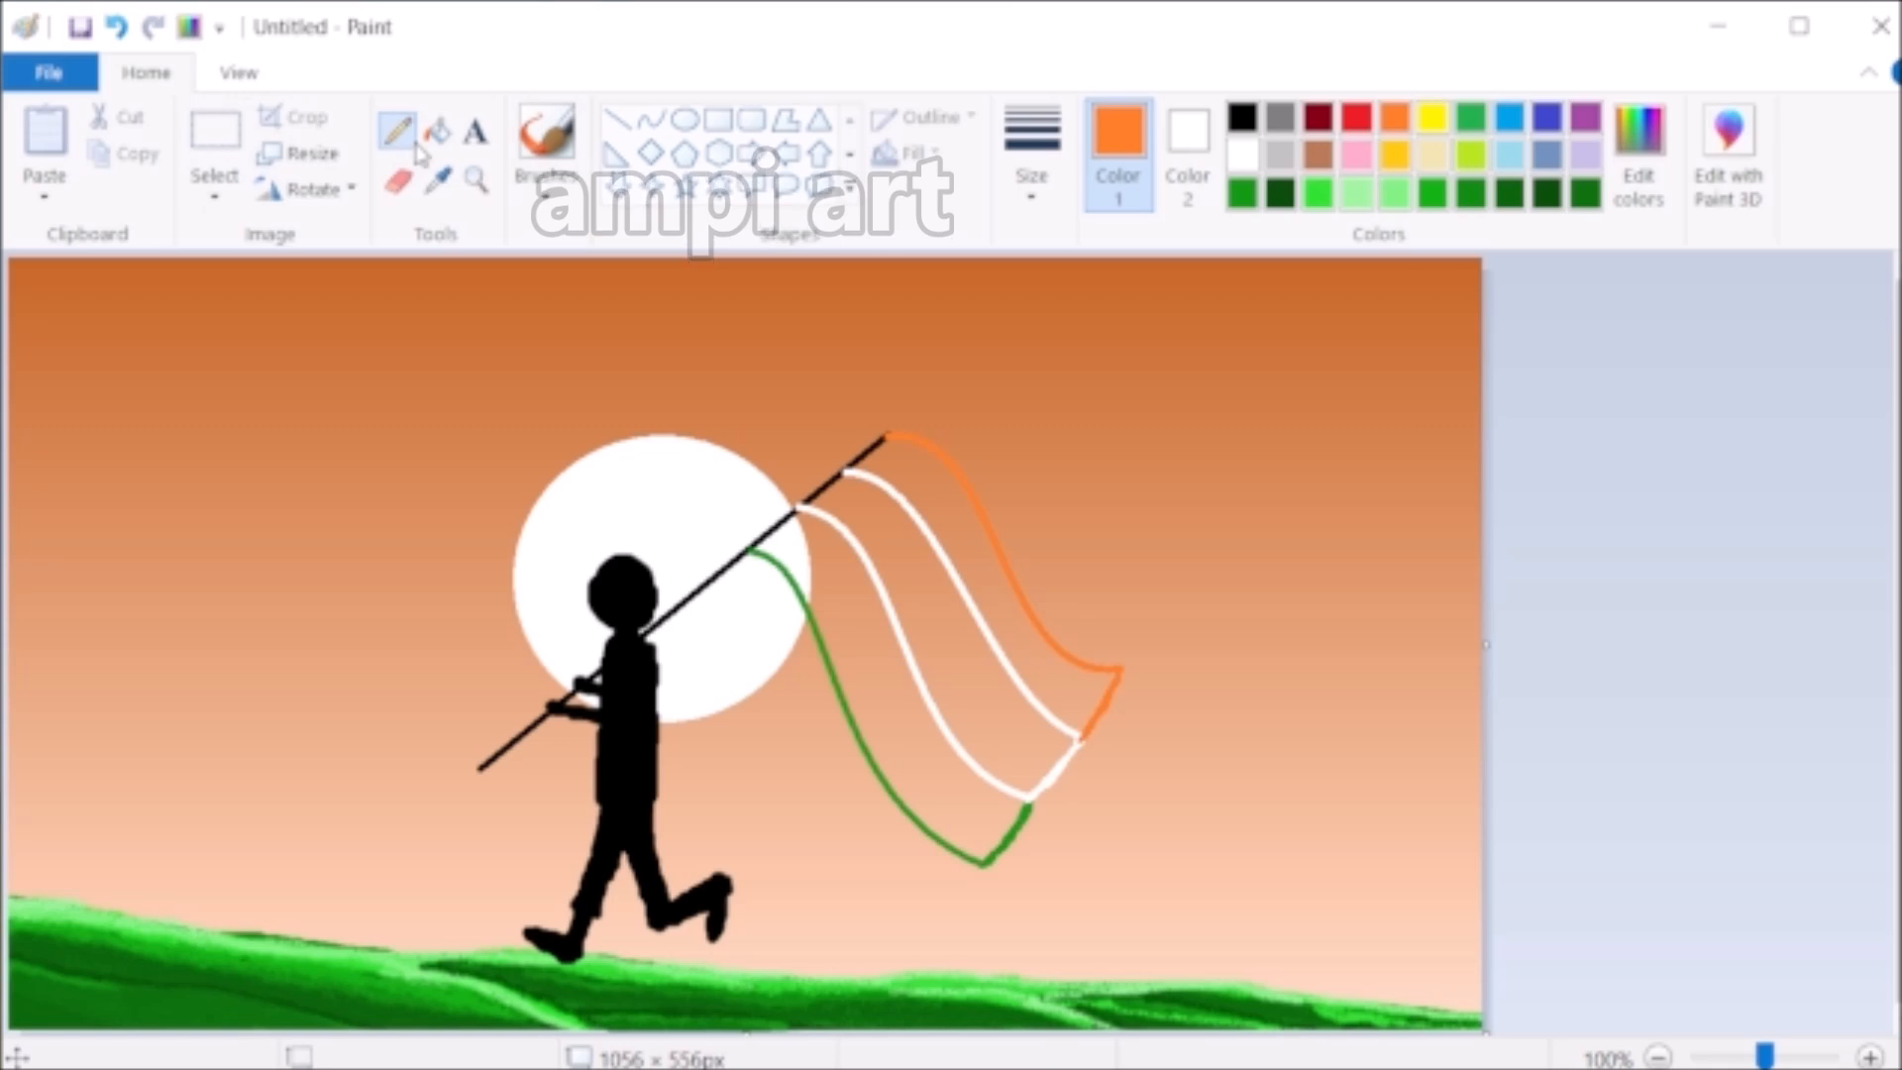
{"action": "left_click", "coordinate": [1432, 192]}
{"action": "left_click", "coordinate": [788, 544]}
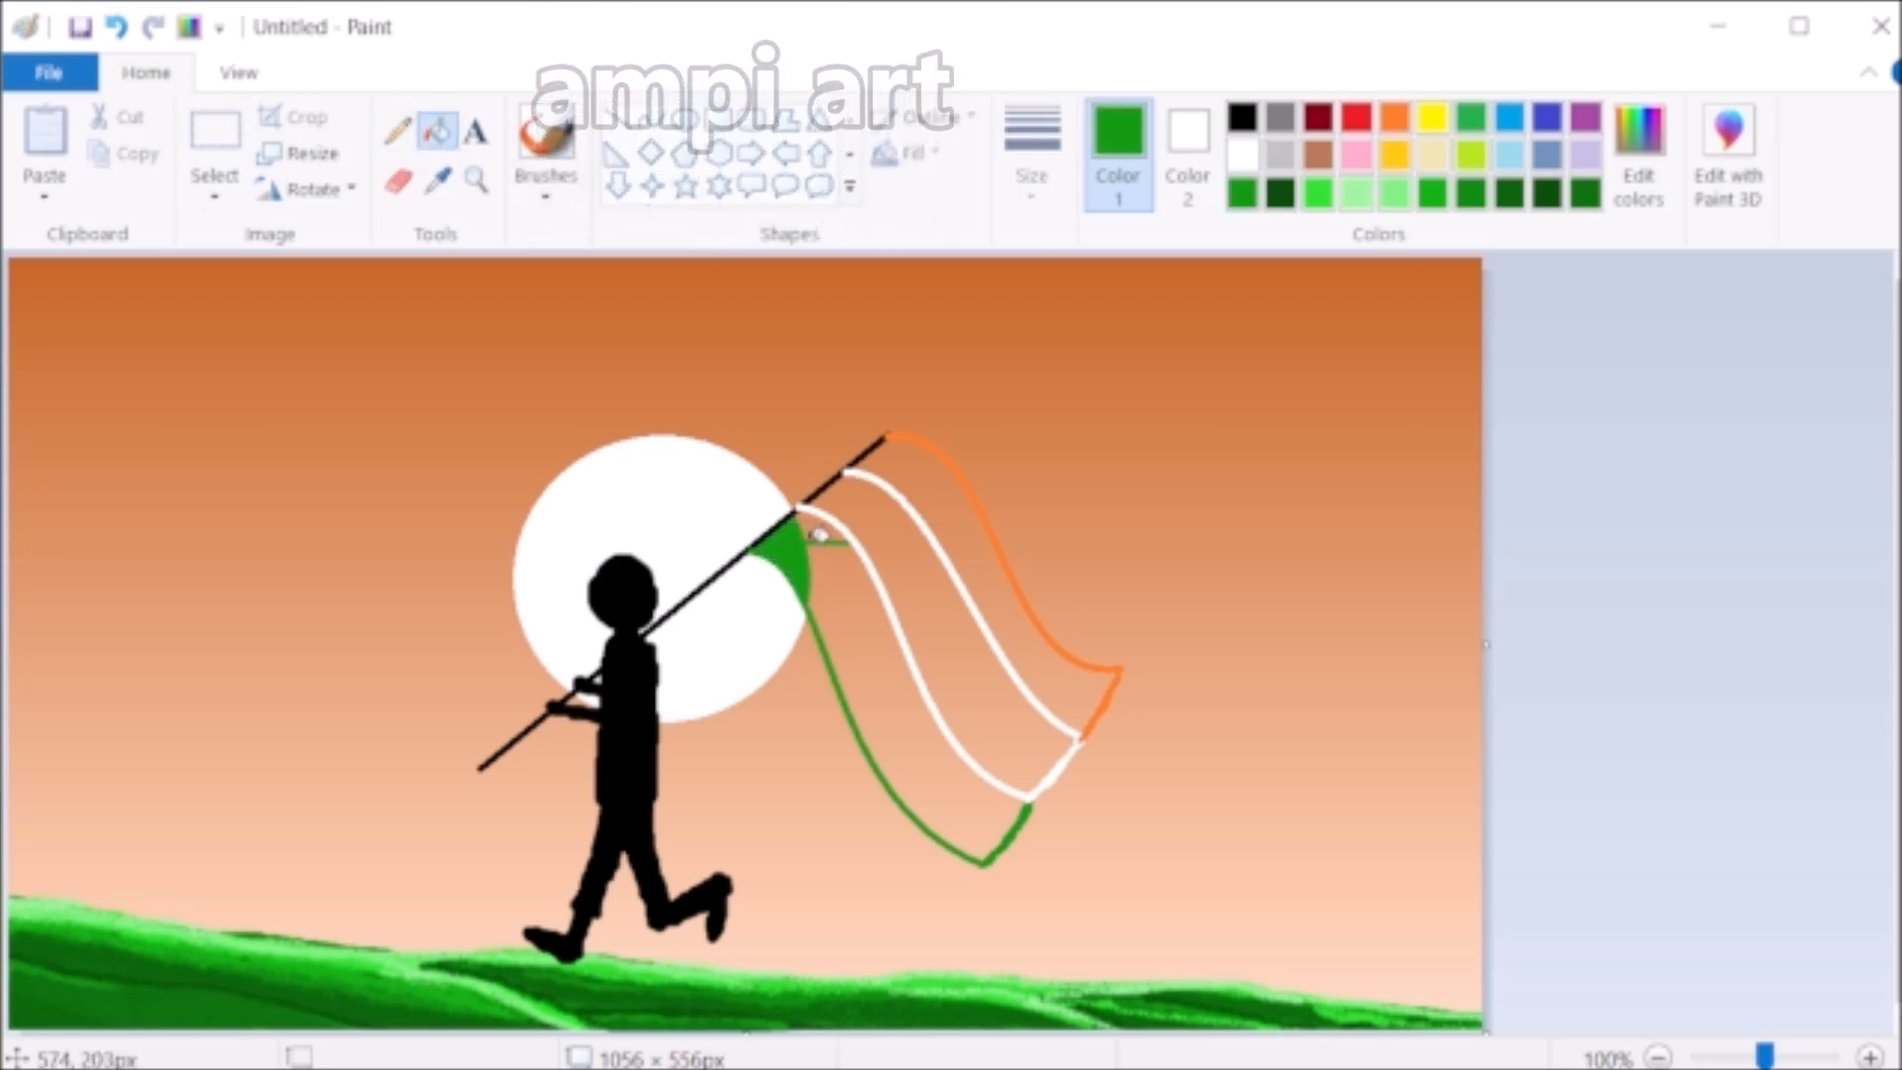
{"action": "left_click", "coordinate": [808, 528]}
{"action": "left_click", "coordinate": [804, 525]}
{"action": "left_click", "coordinate": [811, 528]}
{"action": "left_click", "coordinate": [818, 551]}
{"action": "left_click", "coordinate": [822, 560]}
{"action": "left_click", "coordinate": [837, 569]}
{"action": "left_click", "coordinate": [844, 589]}
{"action": "left_click", "coordinate": [850, 614]}
{"action": "left_click", "coordinate": [857, 642]}
{"action": "left_click", "coordinate": [866, 662]}
{"action": "left_click", "coordinate": [877, 679]}
{"action": "left_click", "coordinate": [891, 674]}
{"action": "left_click", "coordinate": [888, 693]}
{"action": "left_click", "coordinate": [899, 716]}
{"action": "left_click", "coordinate": [931, 775]}
{"action": "left_click", "coordinate": [953, 798]}
{"action": "left_click", "coordinate": [974, 828]}
{"action": "left_click", "coordinate": [987, 838]}
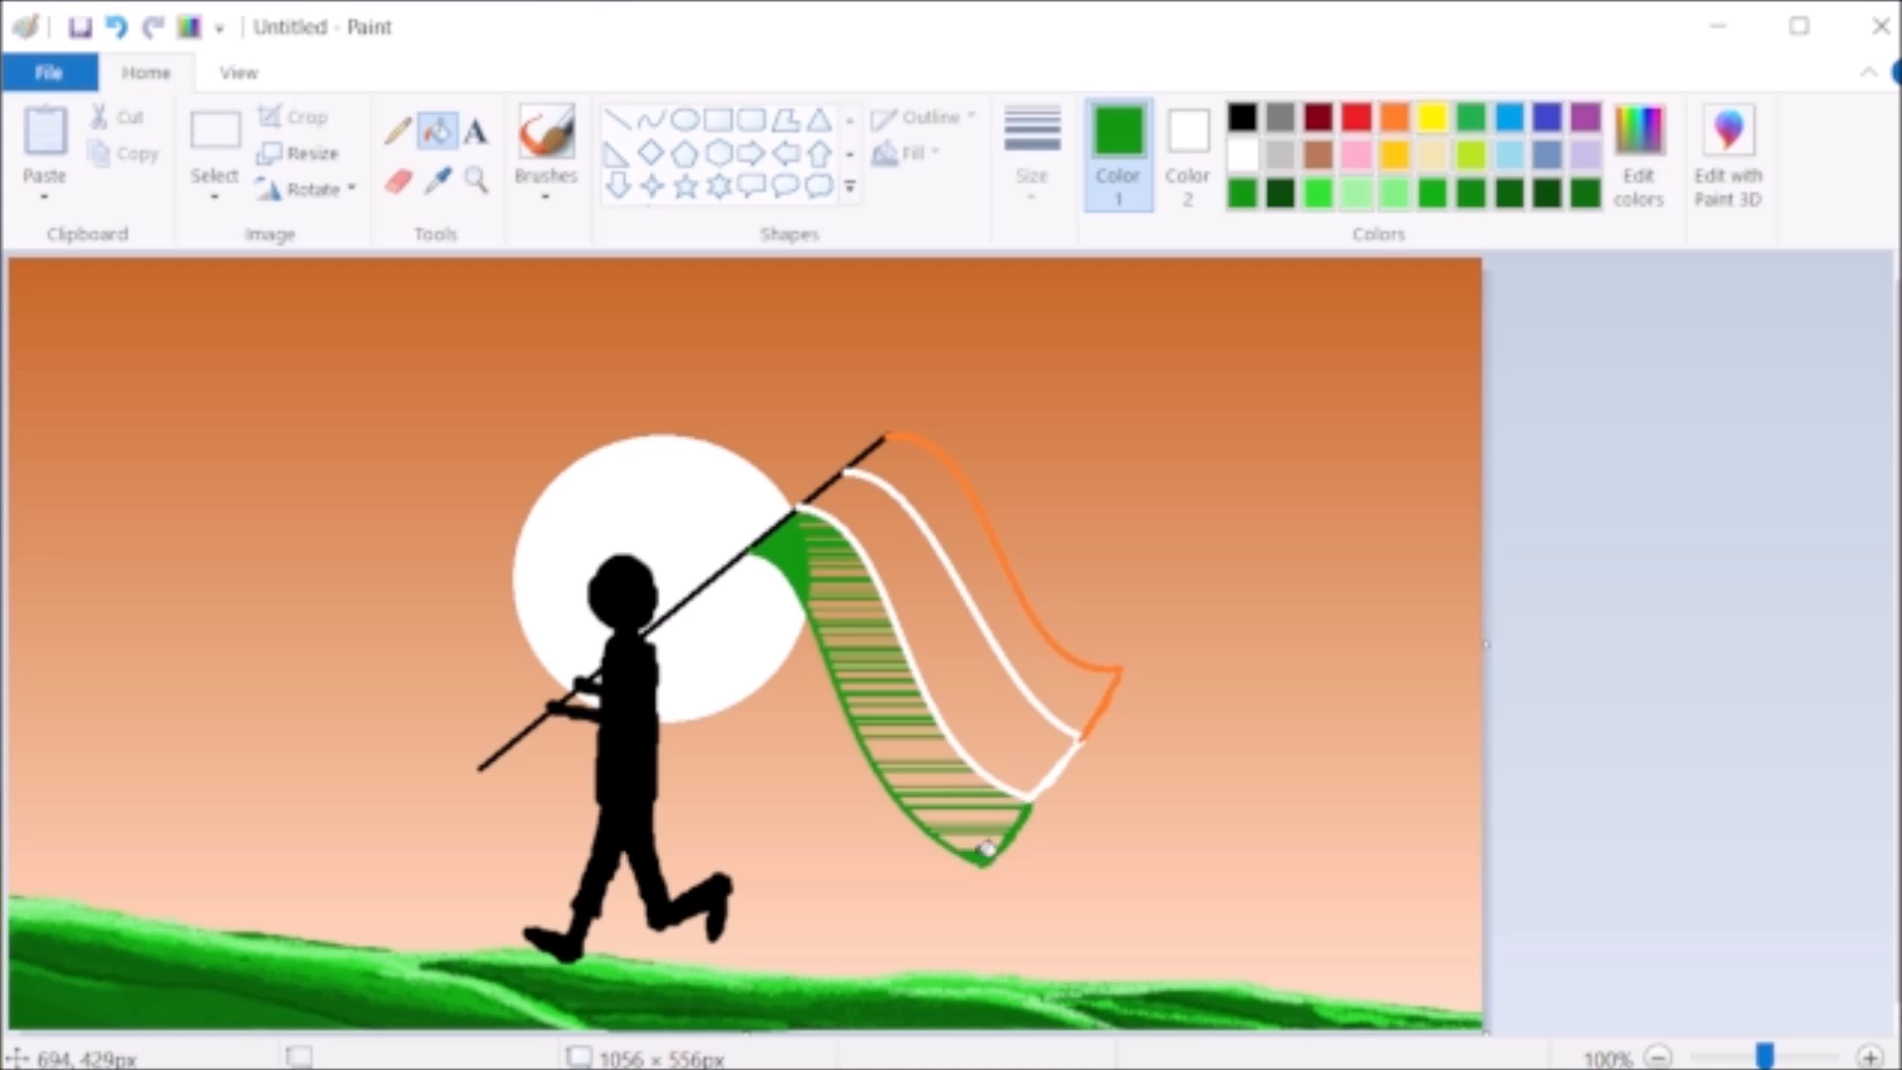
- Fill the flag's middle stripe with white, band by band, from the pole to the free end
{"action": "left_click", "coordinate": [1242, 153]}
{"action": "left_click", "coordinate": [852, 486]}
{"action": "left_click", "coordinate": [861, 500]}
{"action": "left_click", "coordinate": [871, 516]}
{"action": "left_click", "coordinate": [881, 531]}
{"action": "left_click", "coordinate": [890, 546]}
{"action": "left_click", "coordinate": [897, 565]}
{"action": "left_click", "coordinate": [898, 592]}
{"action": "left_click", "coordinate": [915, 622]}
{"action": "left_click", "coordinate": [935, 649]}
{"action": "left_click", "coordinate": [948, 667]}
{"action": "left_click", "coordinate": [973, 706]}
{"action": "left_click", "coordinate": [1002, 748]}
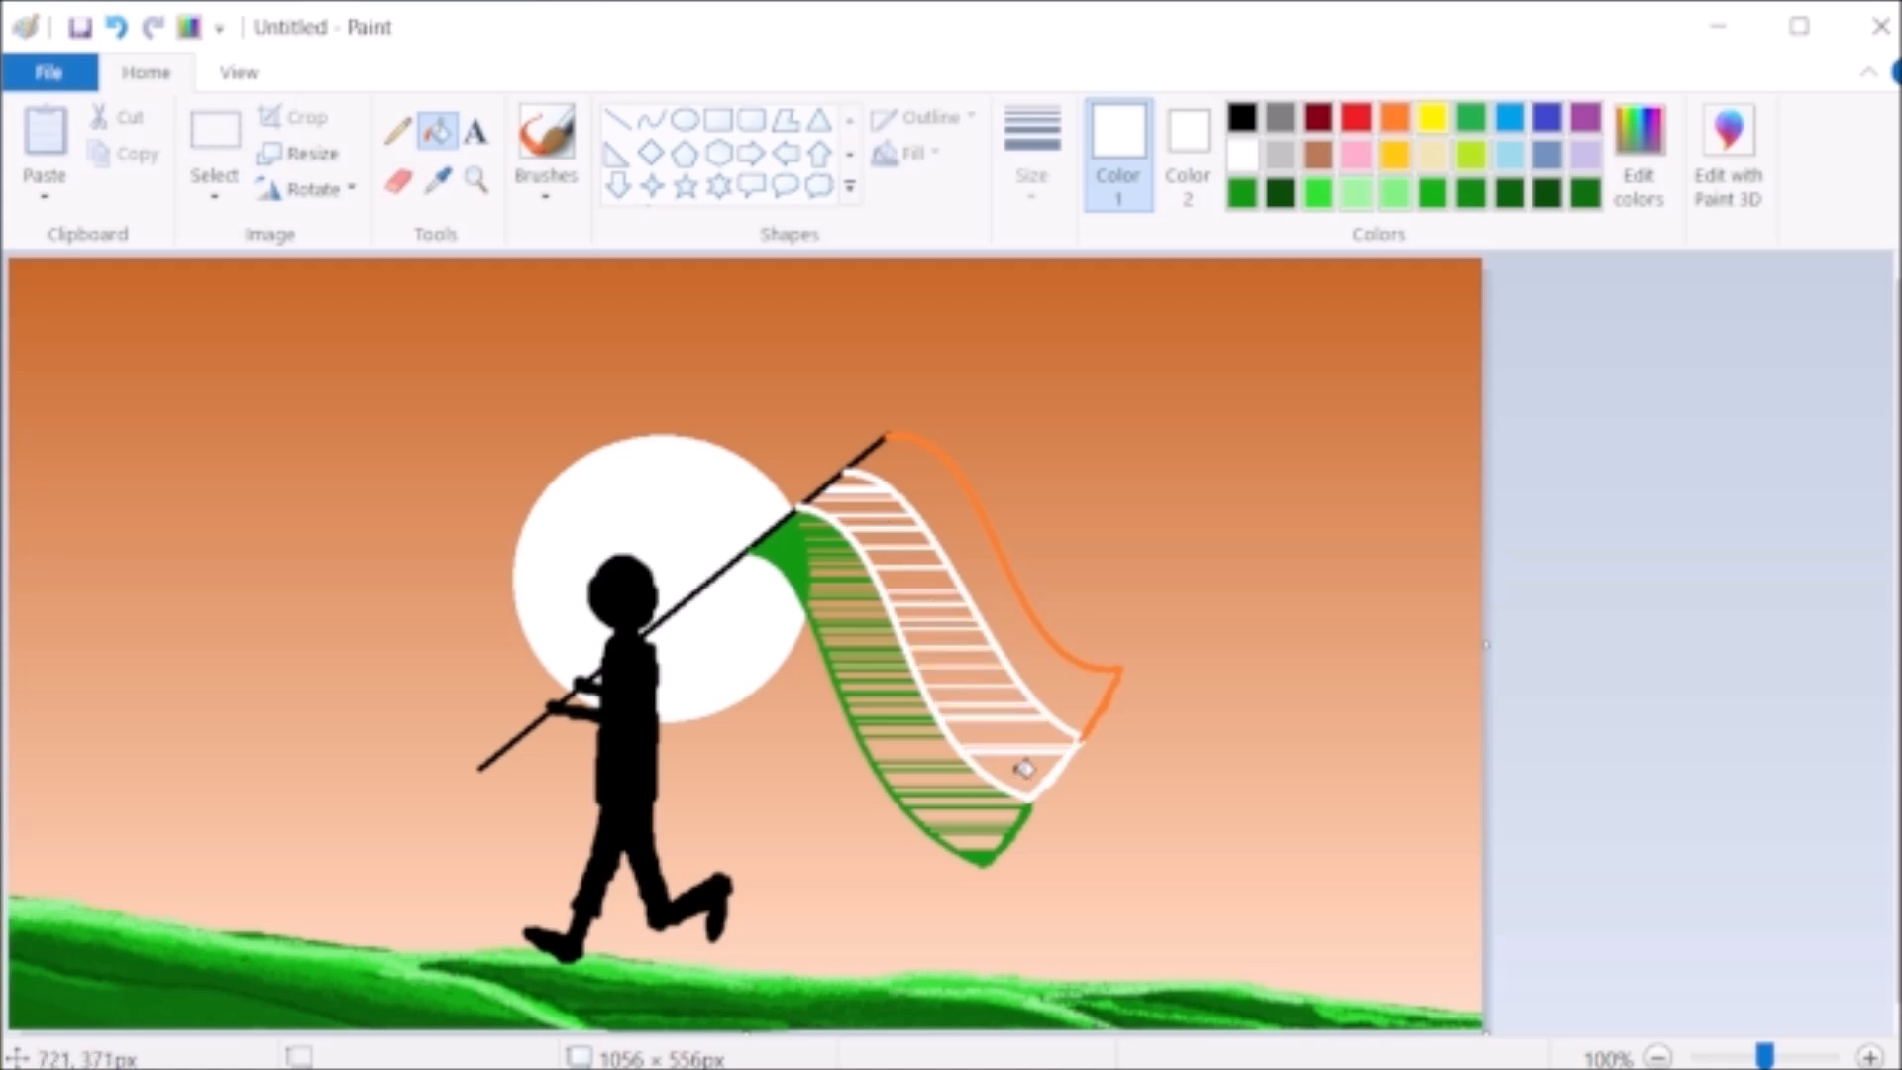
{"action": "left_click", "coordinate": [1020, 764]}
{"action": "left_click", "coordinate": [991, 720]}
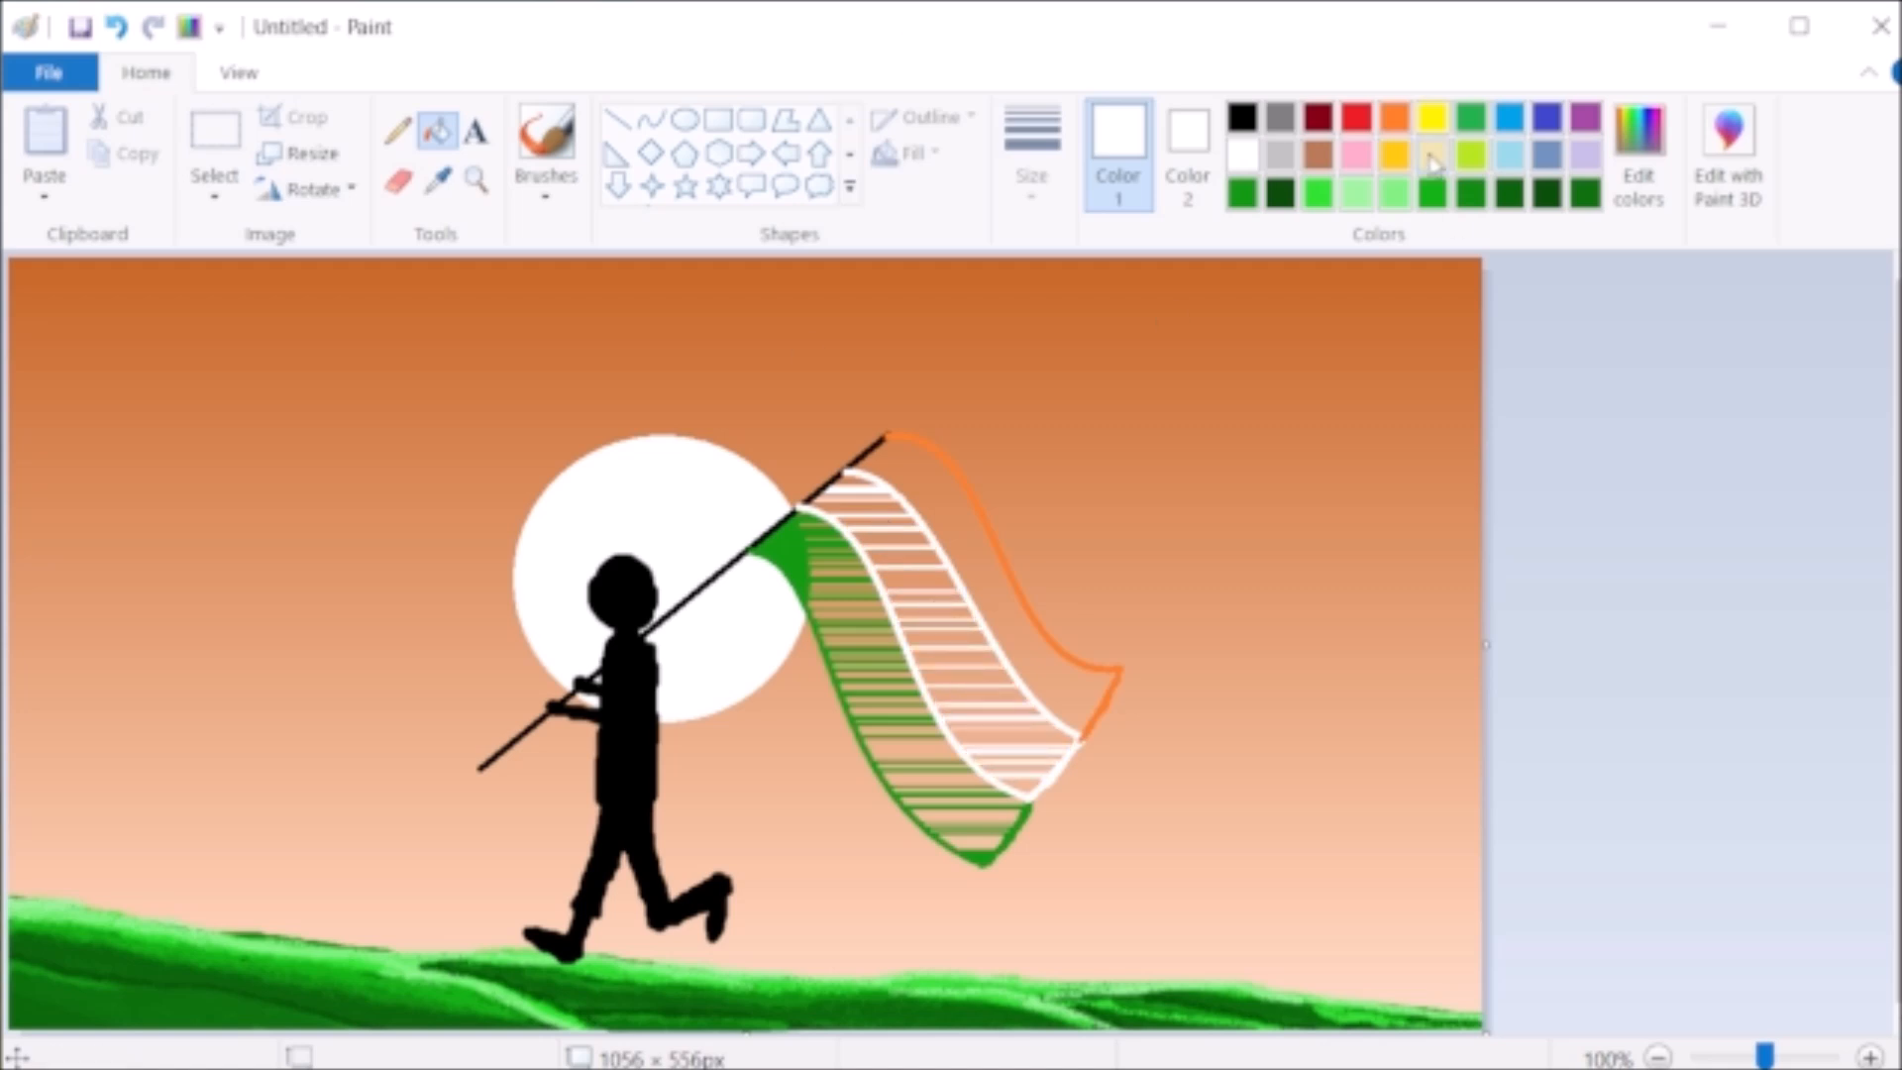
- Fill the flag's uppermost stripe with orange, band by band, from the pole to the free end
{"action": "left_click", "coordinate": [1395, 117]}
{"action": "left_click", "coordinate": [1003, 582]}
{"action": "left_click", "coordinate": [1025, 639]}
{"action": "left_click", "coordinate": [1040, 658]}
{"action": "left_click", "coordinate": [1053, 670]}
{"action": "left_click", "coordinate": [1068, 685]}
{"action": "left_click", "coordinate": [1080, 700]}
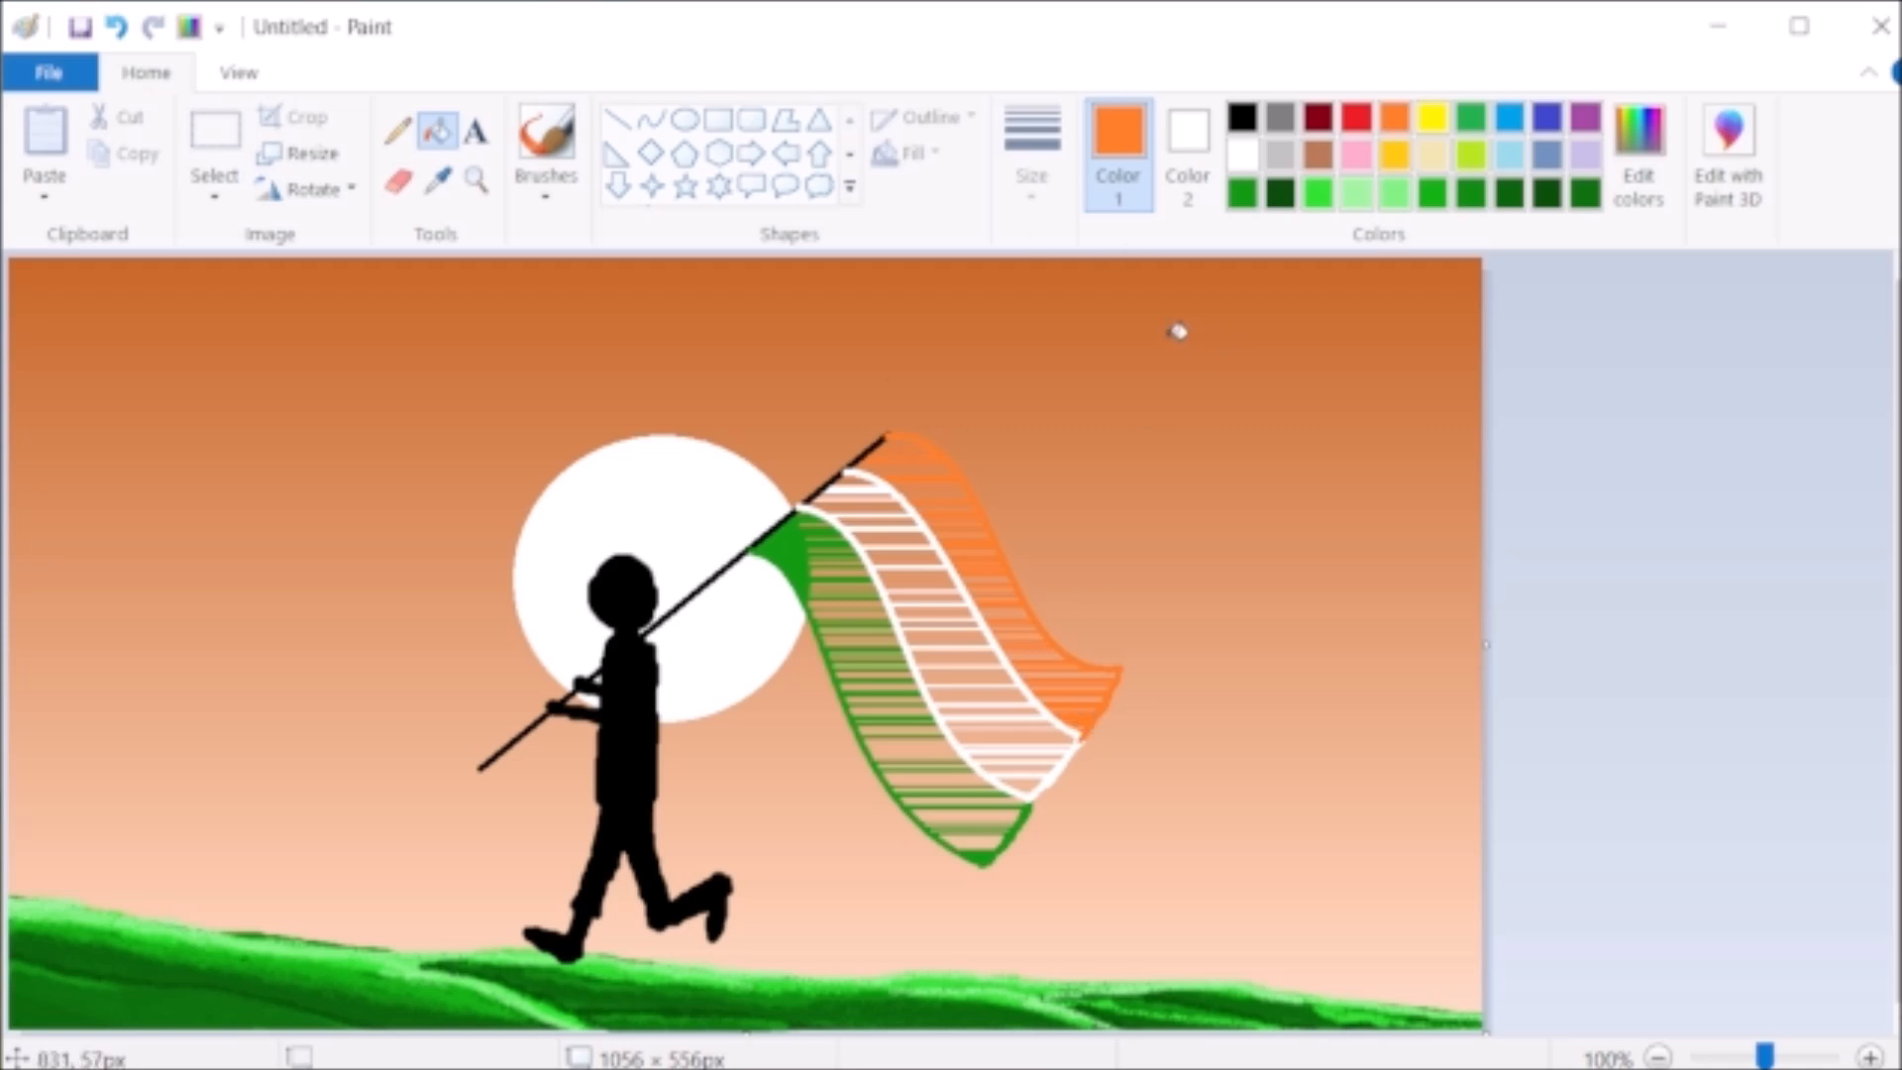
- Paint over the gaps in the orange stripe with a thick orange pencil, undoing a misplaced stroke, until it is solid
{"action": "left_click", "coordinate": [397, 130]}
{"action": "left_click", "coordinate": [1032, 149]}
{"action": "left_click", "coordinate": [1060, 462]}
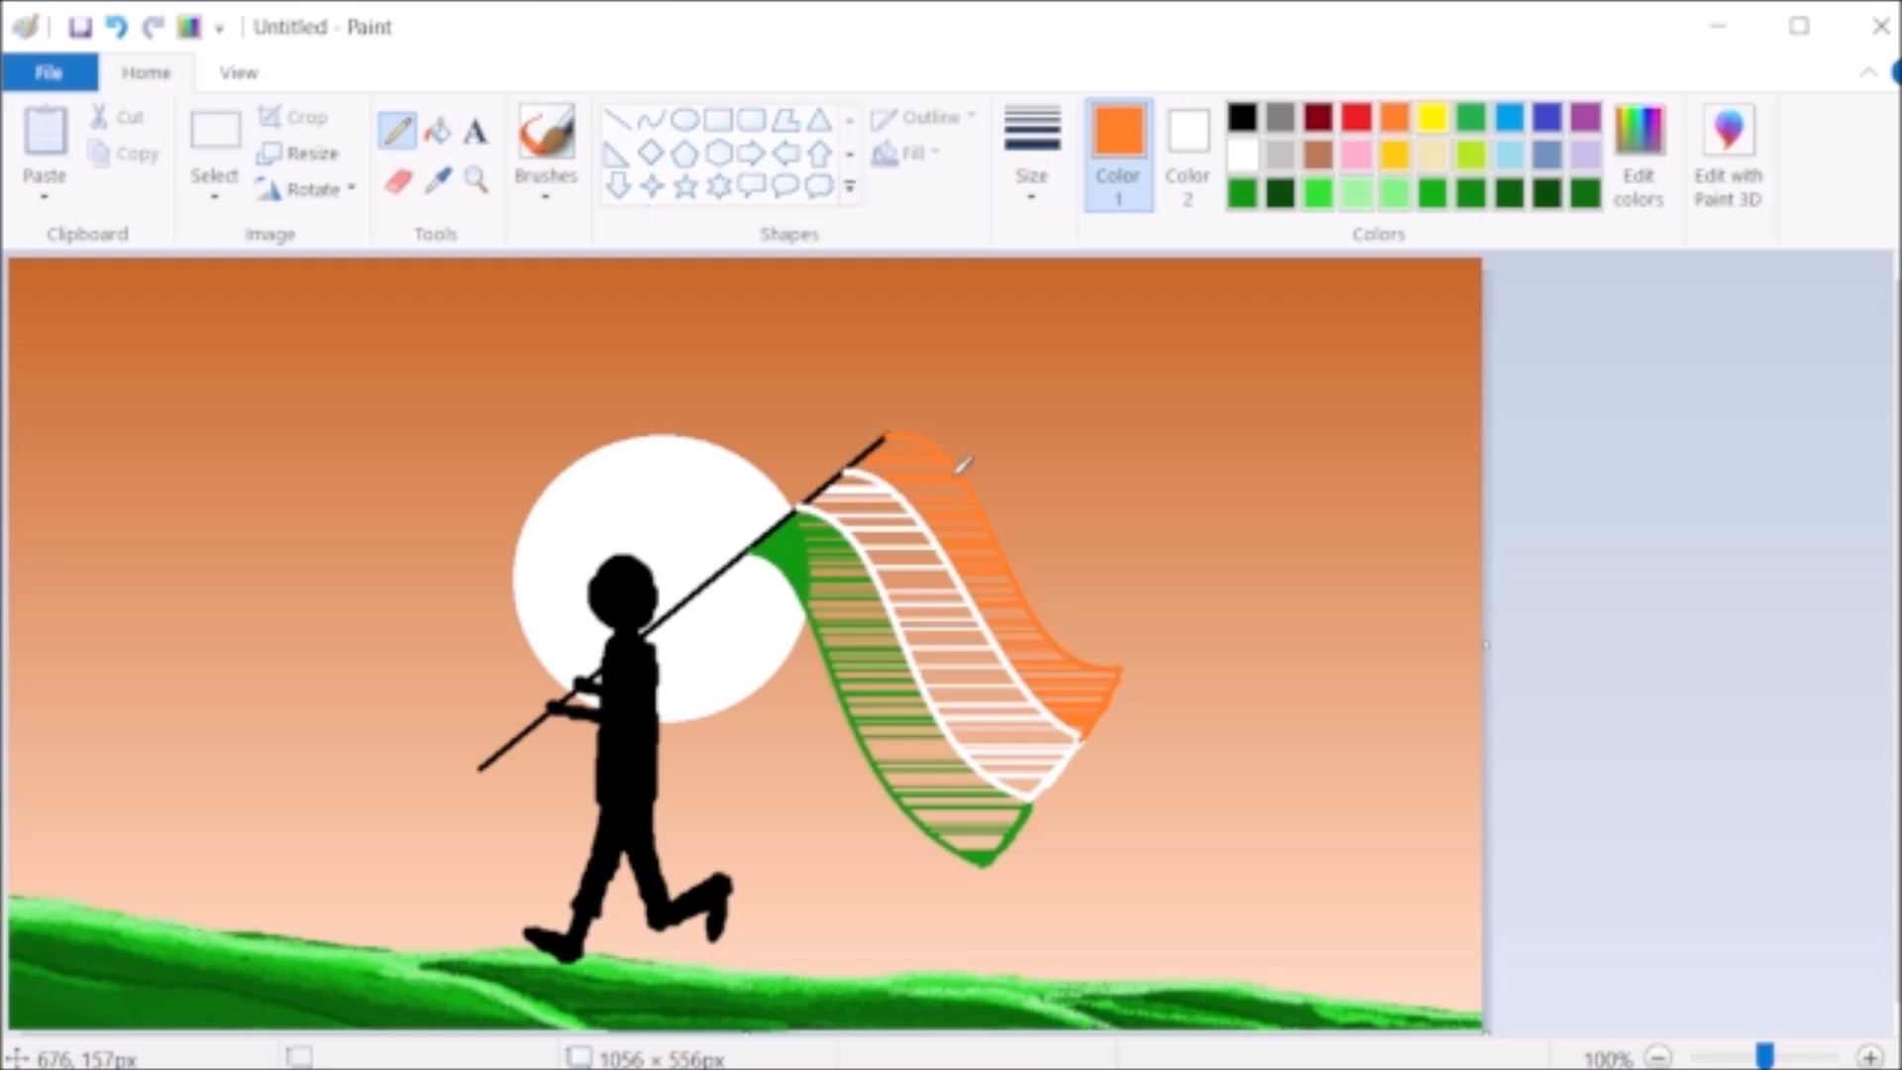
{"action": "left_click", "coordinate": [857, 467]}
{"action": "key", "text": "ctrl+z"}
{"action": "left_click", "coordinate": [1032, 189]}
{"action": "left_click", "coordinate": [1060, 397]}
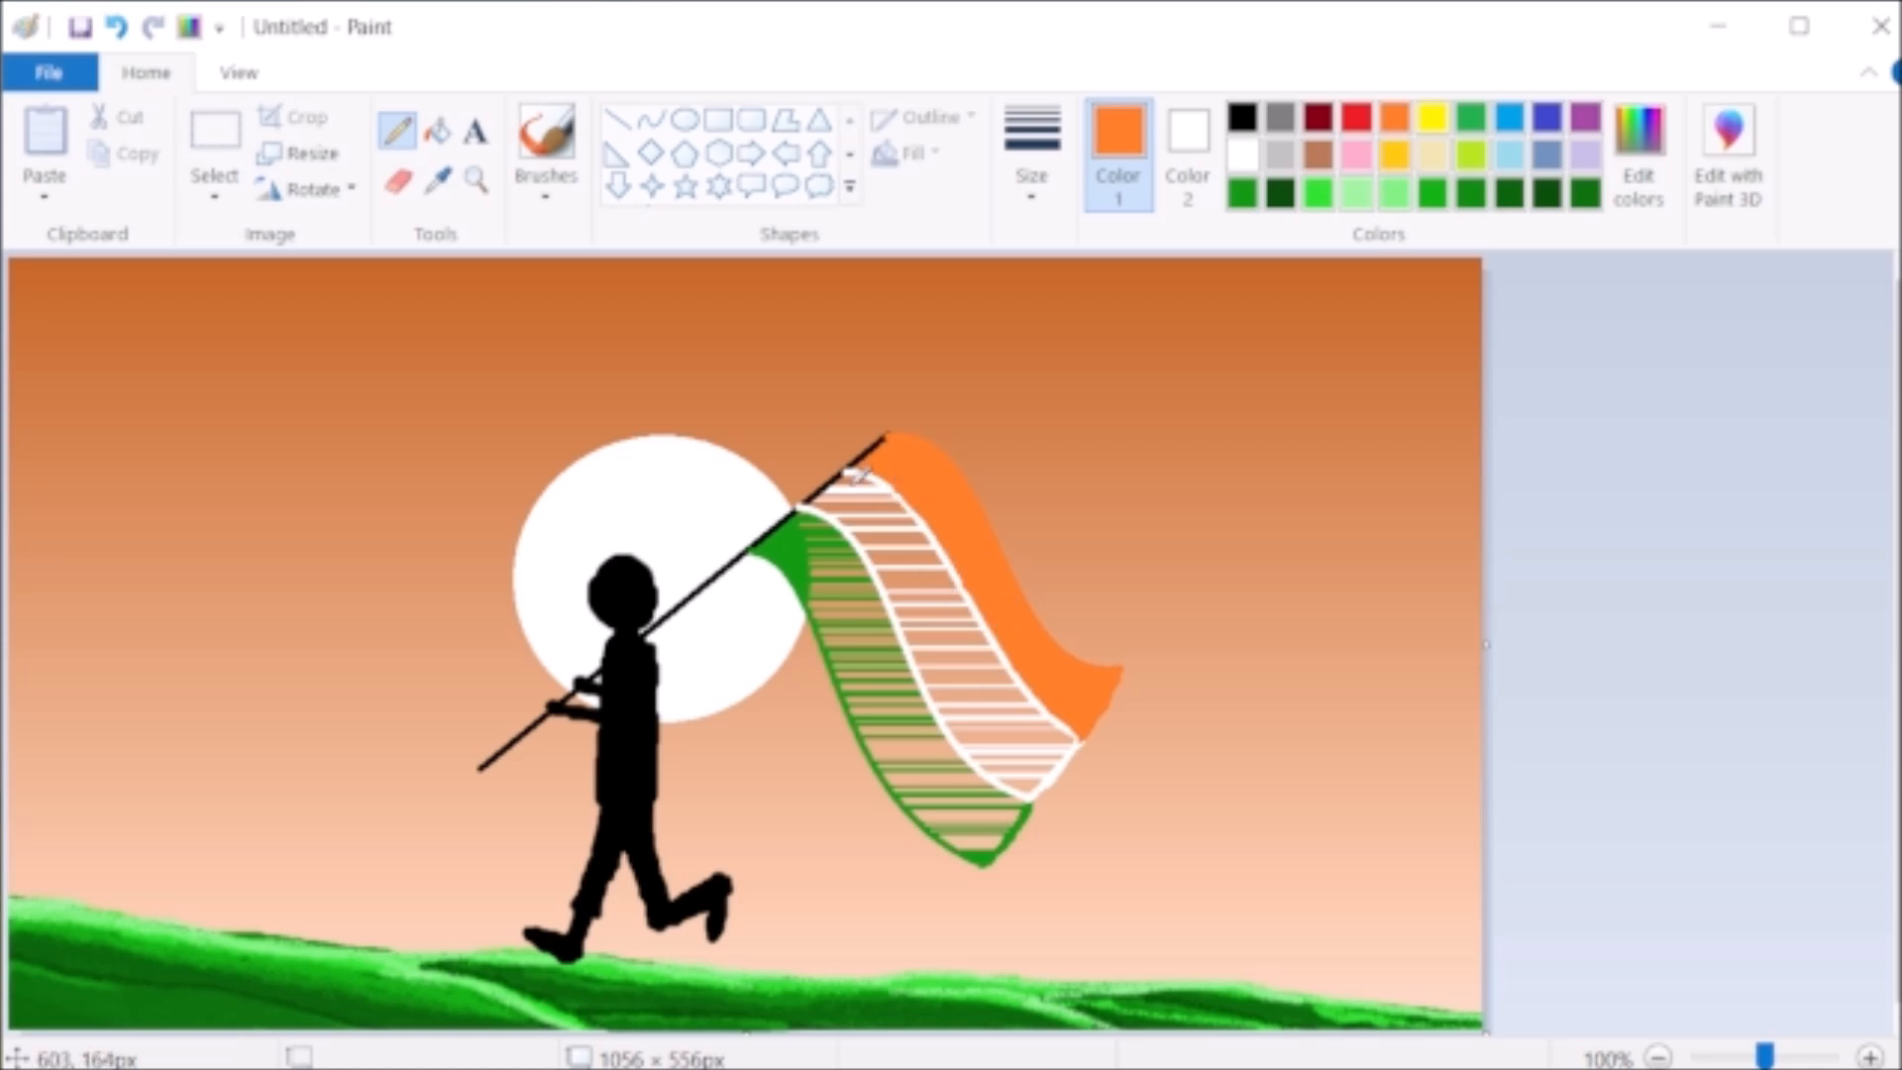
- Cover the gaps in the flag's middle stripe with white pencil strokes, undoing a failed one, until it is solid white
{"action": "left_click", "coordinate": [1242, 155]}
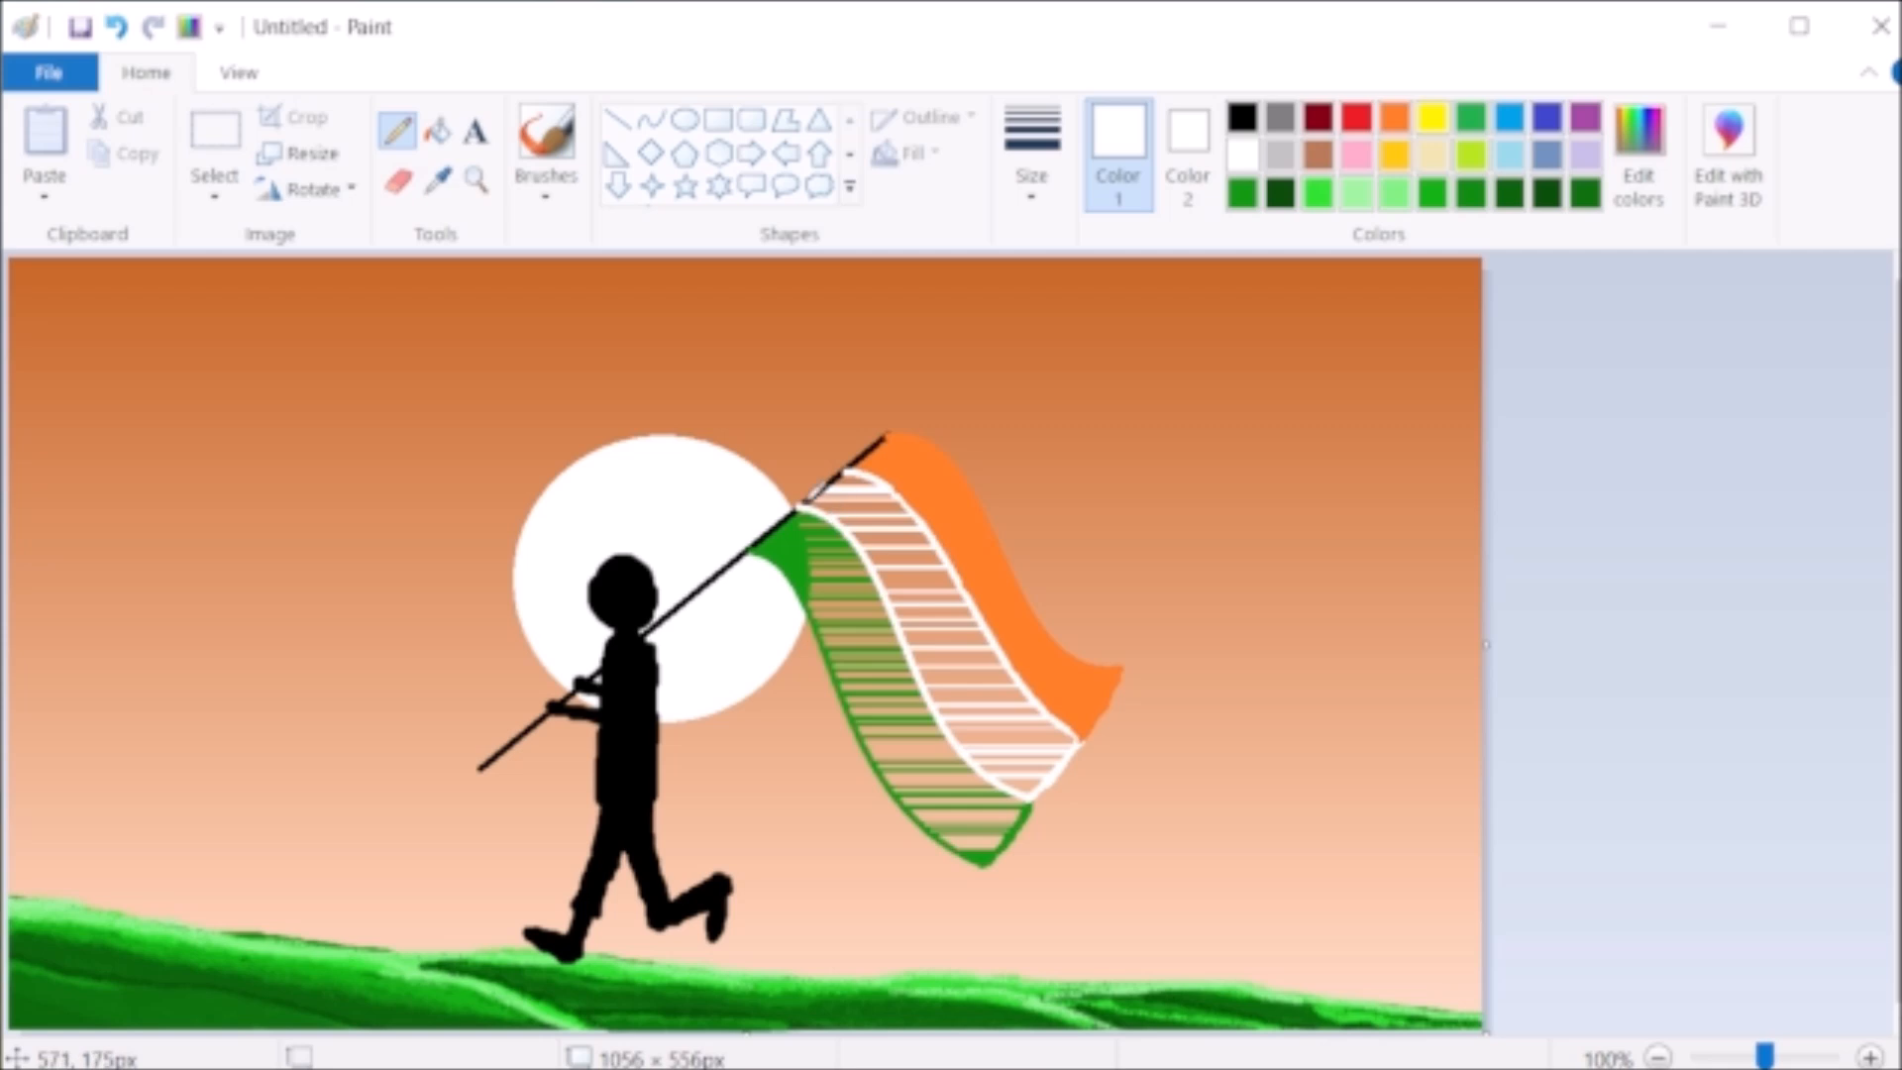
{"action": "mouse_move", "coordinate": [821, 500]}
{"action": "left_mouse_down"}
{"action": "mouse_move", "coordinate": [865, 470]}
{"action": "mouse_move", "coordinate": [905, 512]}
{"action": "mouse_move", "coordinate": [909, 479]}
{"action": "mouse_move", "coordinate": [999, 636]}
{"action": "mouse_move", "coordinate": [980, 694]}
{"action": "mouse_move", "coordinate": [994, 646]}
{"action": "mouse_move", "coordinate": [1025, 708]}
{"action": "mouse_move", "coordinate": [1017, 687]}
{"action": "mouse_move", "coordinate": [1082, 737]}
{"action": "mouse_move", "coordinate": [1052, 769]}
{"action": "mouse_move", "coordinate": [988, 755]}
{"action": "left_mouse_up"}
{"action": "key", "text": "ctrl+z"}
{"action": "mouse_move", "coordinate": [812, 505]}
{"action": "left_mouse_down"}
{"action": "mouse_move", "coordinate": [842, 493]}
{"action": "mouse_move", "coordinate": [973, 763]}
{"action": "mouse_move", "coordinate": [937, 689]}
{"action": "mouse_move", "coordinate": [1002, 773]}
{"action": "mouse_move", "coordinate": [976, 756]}
{"action": "mouse_move", "coordinate": [989, 735]}
{"action": "mouse_move", "coordinate": [1026, 779]}
{"action": "mouse_move", "coordinate": [1060, 733]}
{"action": "mouse_move", "coordinate": [1056, 751]}
{"action": "mouse_move", "coordinate": [971, 666]}
{"action": "mouse_move", "coordinate": [881, 498]}
{"action": "mouse_move", "coordinate": [852, 487]}
{"action": "mouse_move", "coordinate": [883, 492]}
{"action": "mouse_move", "coordinate": [862, 488]}
{"action": "mouse_move", "coordinate": [878, 537]}
{"action": "mouse_move", "coordinate": [923, 584]}
{"action": "mouse_move", "coordinate": [891, 531]}
{"action": "mouse_move", "coordinate": [909, 547]}
{"action": "mouse_move", "coordinate": [934, 608]}
{"action": "mouse_move", "coordinate": [943, 530]}
{"action": "mouse_move", "coordinate": [946, 616]}
{"action": "mouse_move", "coordinate": [921, 545]}
{"action": "mouse_move", "coordinate": [920, 567]}
{"action": "mouse_move", "coordinate": [954, 581]}
{"action": "mouse_move", "coordinate": [983, 681]}
{"action": "mouse_move", "coordinate": [975, 638]}
{"action": "mouse_move", "coordinate": [985, 667]}
{"action": "mouse_move", "coordinate": [948, 612]}
{"action": "mouse_move", "coordinate": [939, 647]}
{"action": "mouse_move", "coordinate": [934, 603]}
{"action": "mouse_move", "coordinate": [919, 614]}
{"action": "mouse_move", "coordinate": [989, 724]}
{"action": "mouse_move", "coordinate": [970, 676]}
{"action": "mouse_move", "coordinate": [1007, 698]}
{"action": "mouse_move", "coordinate": [1000, 672]}
{"action": "mouse_move", "coordinate": [997, 698]}
{"action": "mouse_move", "coordinate": [1050, 728]}
{"action": "mouse_move", "coordinate": [995, 670]}
{"action": "mouse_move", "coordinate": [954, 680]}
{"action": "mouse_move", "coordinate": [967, 668]}
{"action": "mouse_move", "coordinate": [1010, 750]}
{"action": "mouse_move", "coordinate": [976, 682]}
{"action": "mouse_move", "coordinate": [994, 564]}
{"action": "left_mouse_up"}
- Paint the flag's lowest stripe solid green with pencil strokes along its edges and inside, undoing the misplaced first strokes
{"action": "left_click", "coordinate": [1242, 193]}
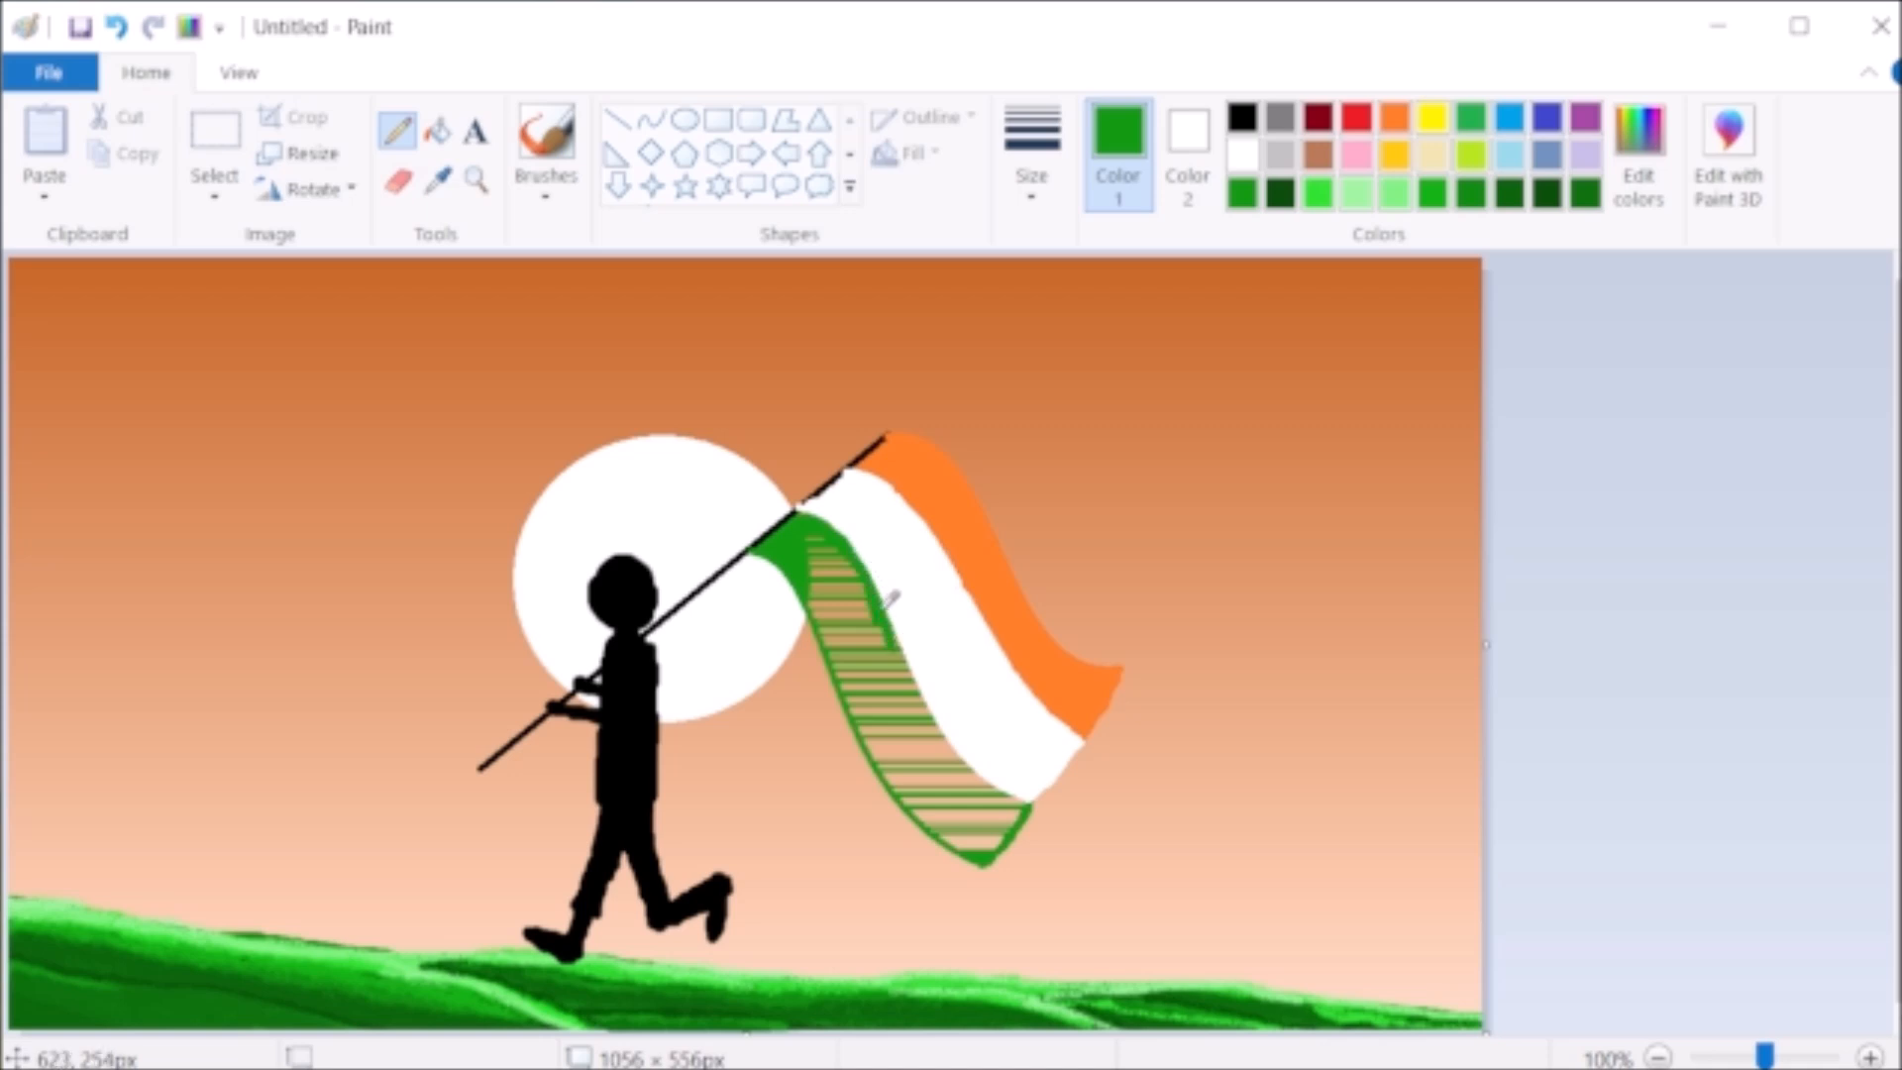
{"action": "left_click_drag", "start_coordinate": [868, 576], "coordinate": [901, 656]}
{"action": "left_click", "coordinate": [117, 28]}
{"action": "left_click", "coordinate": [117, 30]}
{"action": "mouse_move", "coordinate": [822, 607]}
{"action": "left_mouse_down"}
{"action": "mouse_move", "coordinate": [921, 797]}
{"action": "mouse_move", "coordinate": [961, 839]}
{"action": "mouse_move", "coordinate": [981, 849]}
{"action": "mouse_move", "coordinate": [951, 819]}
{"action": "mouse_move", "coordinate": [995, 839]}
{"action": "mouse_move", "coordinate": [956, 836]}
{"action": "mouse_move", "coordinate": [1035, 792]}
{"action": "left_mouse_up"}
{"action": "mouse_move", "coordinate": [903, 616]}
{"action": "left_mouse_down"}
{"action": "mouse_move", "coordinate": [942, 713]}
{"action": "mouse_move", "coordinate": [1025, 792]}
{"action": "left_mouse_up"}
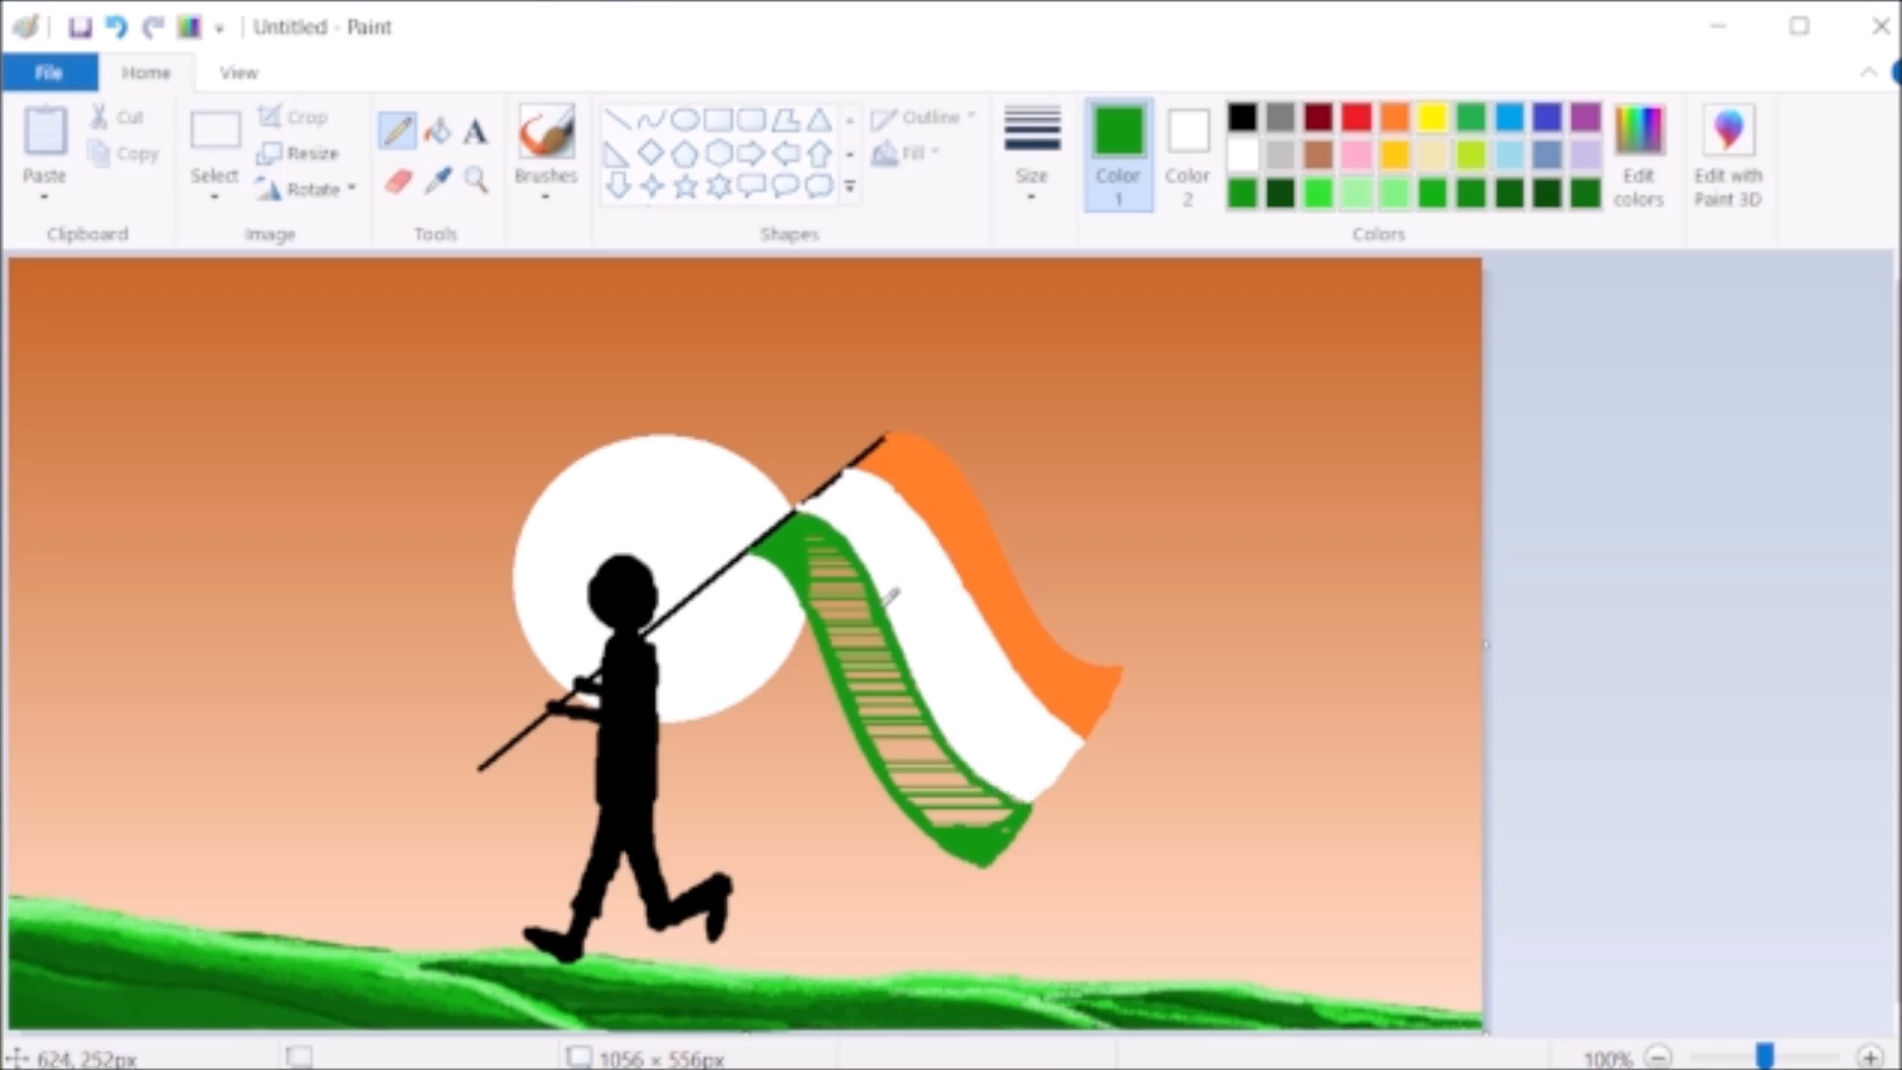
{"action": "left_click_drag", "start_coordinate": [882, 597], "coordinate": [973, 765]}
{"action": "mouse_move", "coordinate": [822, 535]}
{"action": "left_mouse_down"}
{"action": "mouse_move", "coordinate": [810, 570]}
{"action": "mouse_move", "coordinate": [808, 533]}
{"action": "mouse_move", "coordinate": [874, 590]}
{"action": "mouse_move", "coordinate": [889, 642]}
{"action": "mouse_move", "coordinate": [864, 678]}
{"action": "mouse_move", "coordinate": [836, 611]}
{"action": "left_mouse_up"}
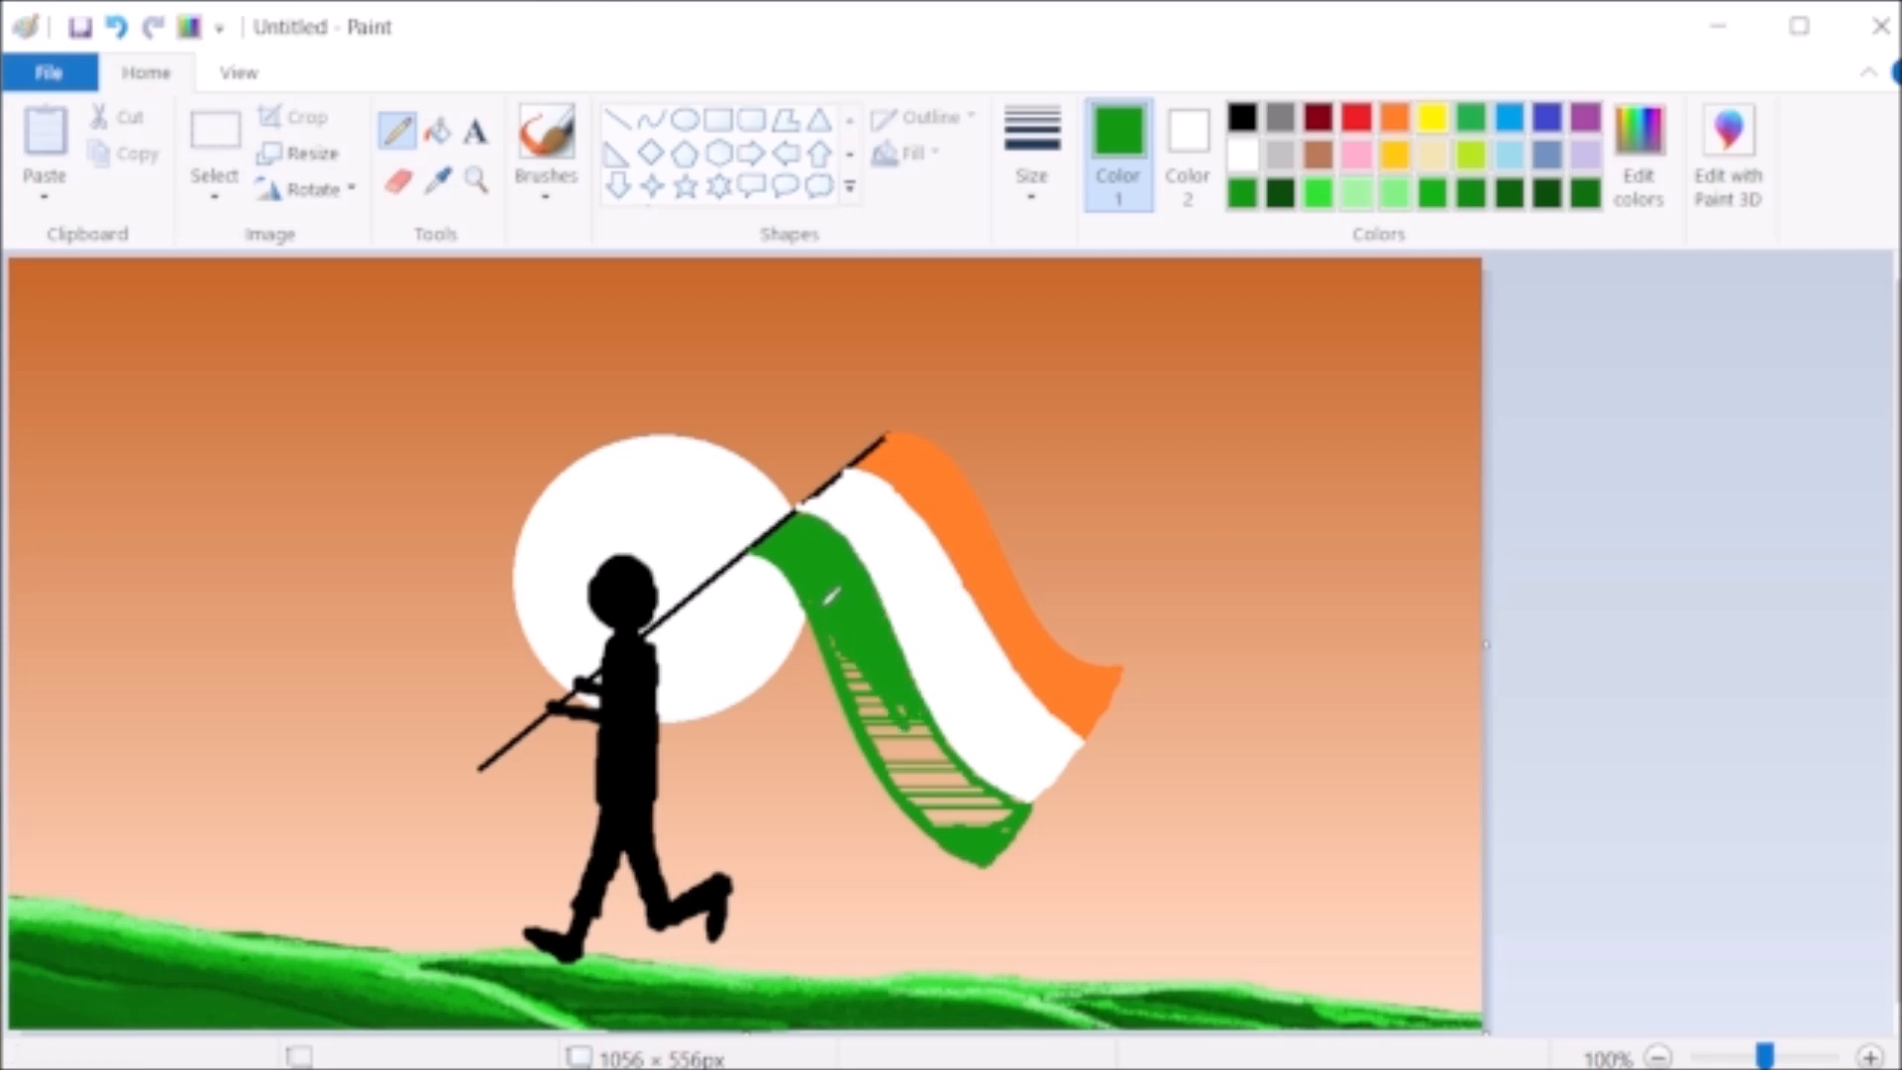
{"action": "mouse_move", "coordinate": [894, 681]}
{"action": "left_mouse_down"}
{"action": "mouse_move", "coordinate": [873, 729]}
{"action": "mouse_move", "coordinate": [857, 653]}
{"action": "mouse_move", "coordinate": [891, 714]}
{"action": "mouse_move", "coordinate": [904, 677]}
{"action": "mouse_move", "coordinate": [950, 748]}
{"action": "mouse_move", "coordinate": [890, 696]}
{"action": "mouse_move", "coordinate": [927, 762]}
{"action": "mouse_move", "coordinate": [886, 727]}
{"action": "mouse_move", "coordinate": [921, 795]}
{"action": "mouse_move", "coordinate": [919, 760]}
{"action": "mouse_move", "coordinate": [929, 788]}
{"action": "mouse_move", "coordinate": [1018, 811]}
{"action": "mouse_move", "coordinate": [944, 748]}
{"action": "left_mouse_up"}
- Smooth the border between the white and green stripes with a green S-shaped curve about 168 by 212 px
{"action": "left_click", "coordinate": [651, 119]}
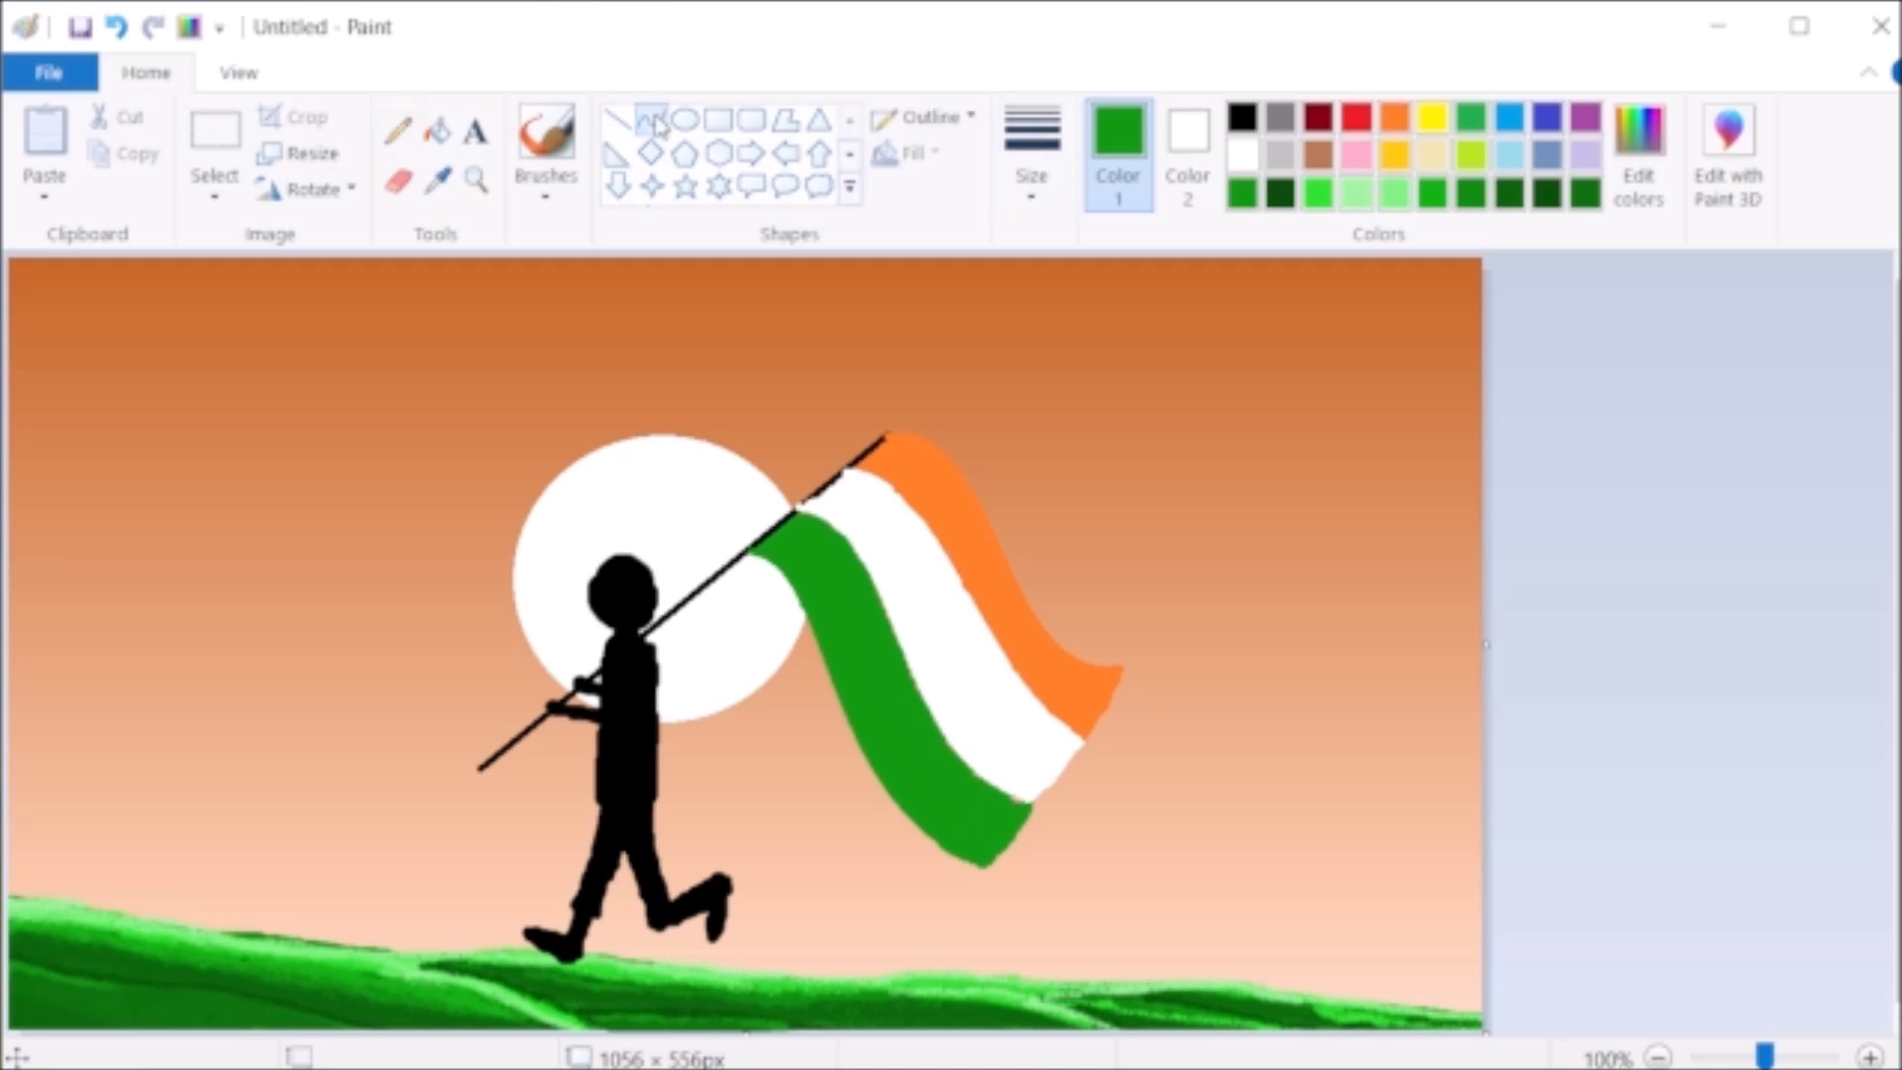
{"action": "left_click", "coordinate": [1030, 186]}
{"action": "left_click", "coordinate": [1080, 315]}
{"action": "left_click_drag", "start_coordinate": [796, 513], "coordinate": [1025, 799]}
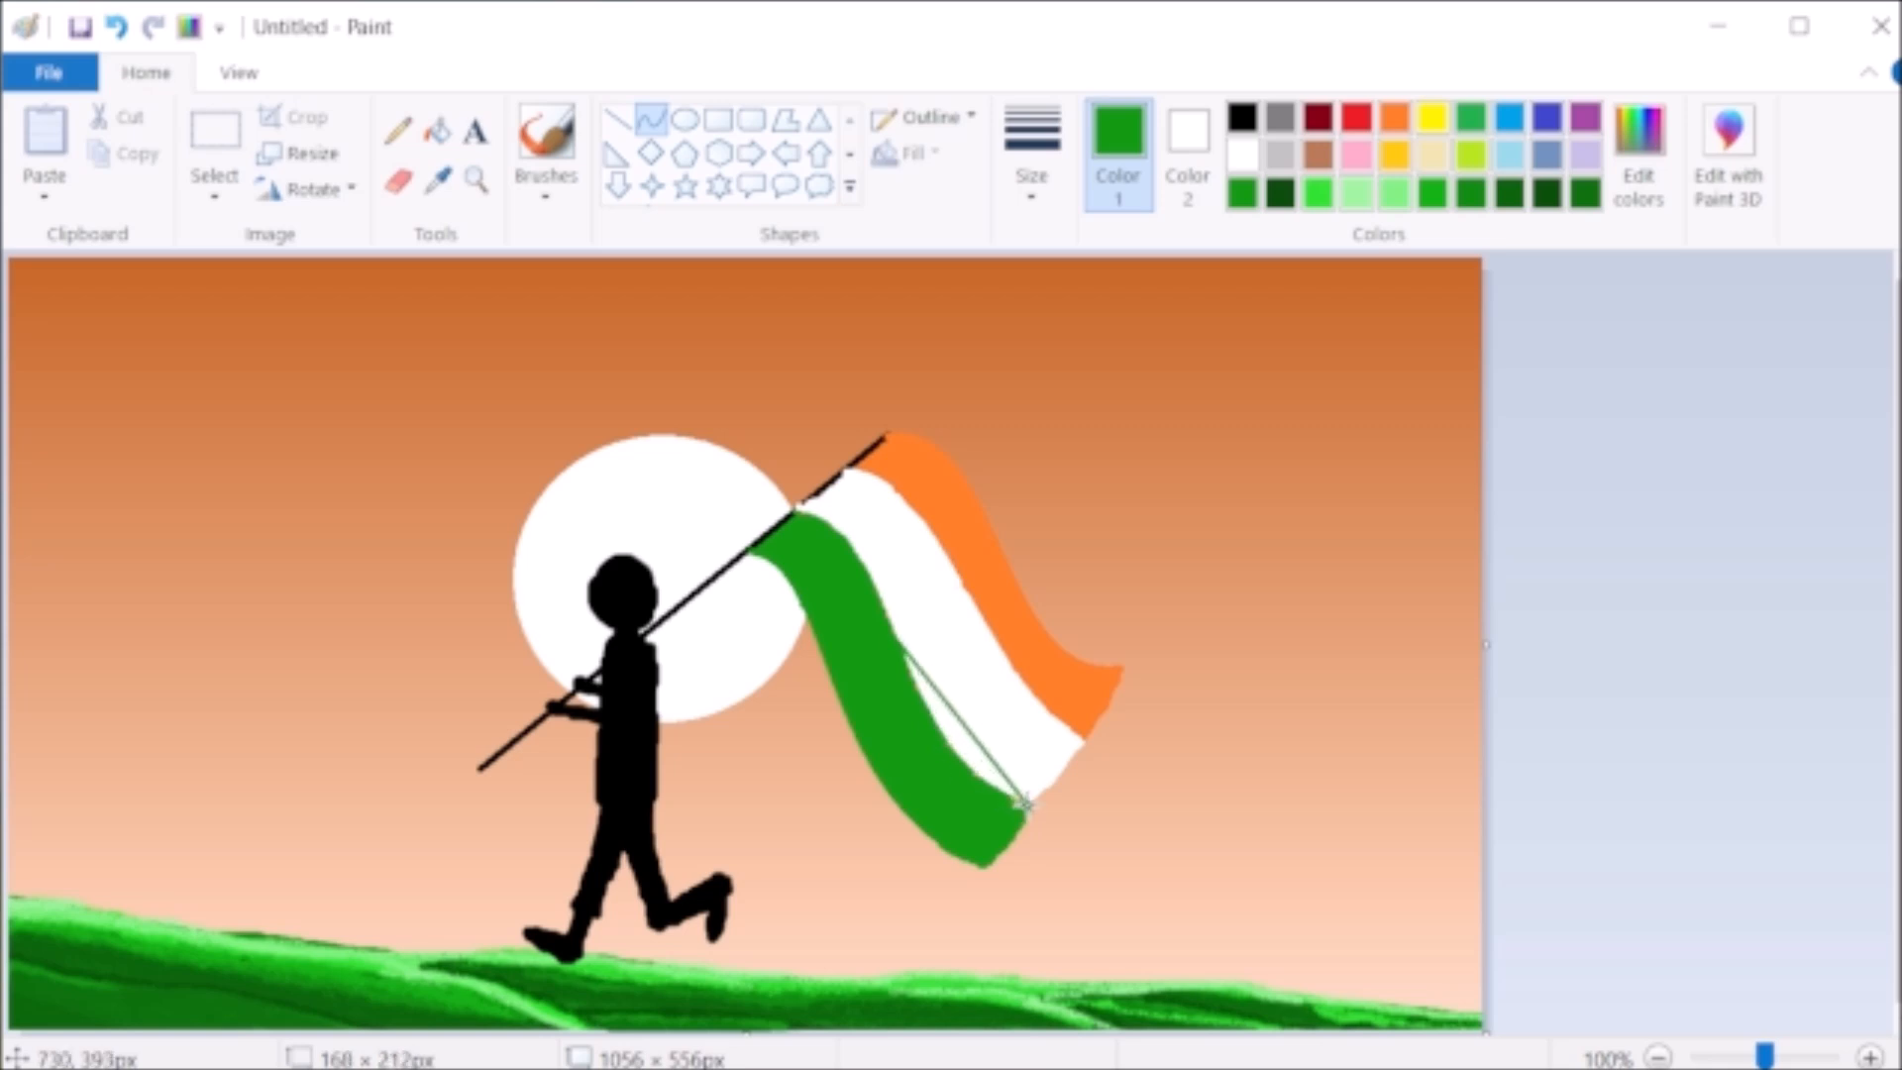
{"action": "left_click_drag", "start_coordinate": [836, 573], "coordinate": [845, 526]}
{"action": "left_click_drag", "start_coordinate": [953, 721], "coordinate": [919, 778]}
{"action": "left_click", "coordinate": [1050, 616]}
{"action": "left_click_drag", "start_coordinate": [854, 544], "coordinate": [927, 714]}
{"action": "mouse_move", "coordinate": [889, 627]}
{"action": "left_mouse_down"}
{"action": "mouse_move", "coordinate": [974, 659]}
{"action": "mouse_move", "coordinate": [942, 624]}
{"action": "mouse_move", "coordinate": [948, 663]}
{"action": "mouse_move", "coordinate": [907, 641]}
{"action": "mouse_move", "coordinate": [925, 665]}
{"action": "mouse_move", "coordinate": [965, 645]}
{"action": "mouse_move", "coordinate": [912, 657]}
{"action": "mouse_move", "coordinate": [912, 624]}
{"action": "mouse_move", "coordinate": [938, 667]}
{"action": "left_mouse_up"}
- Draw a black spoked wheel in the middle of the white stripe from a circle and thin straight lines
{"action": "left_click", "coordinate": [1242, 117]}
{"action": "left_click", "coordinate": [683, 119]}
{"action": "left_click", "coordinate": [616, 119]}
{"action": "left_click", "coordinate": [1193, 712]}
{"action": "left_click", "coordinate": [1031, 159]}
{"action": "left_click", "coordinate": [1110, 287]}
{"action": "left_click_drag", "start_coordinate": [945, 588], "coordinate": [942, 588]}
{"action": "left_click", "coordinate": [1583, 893]}
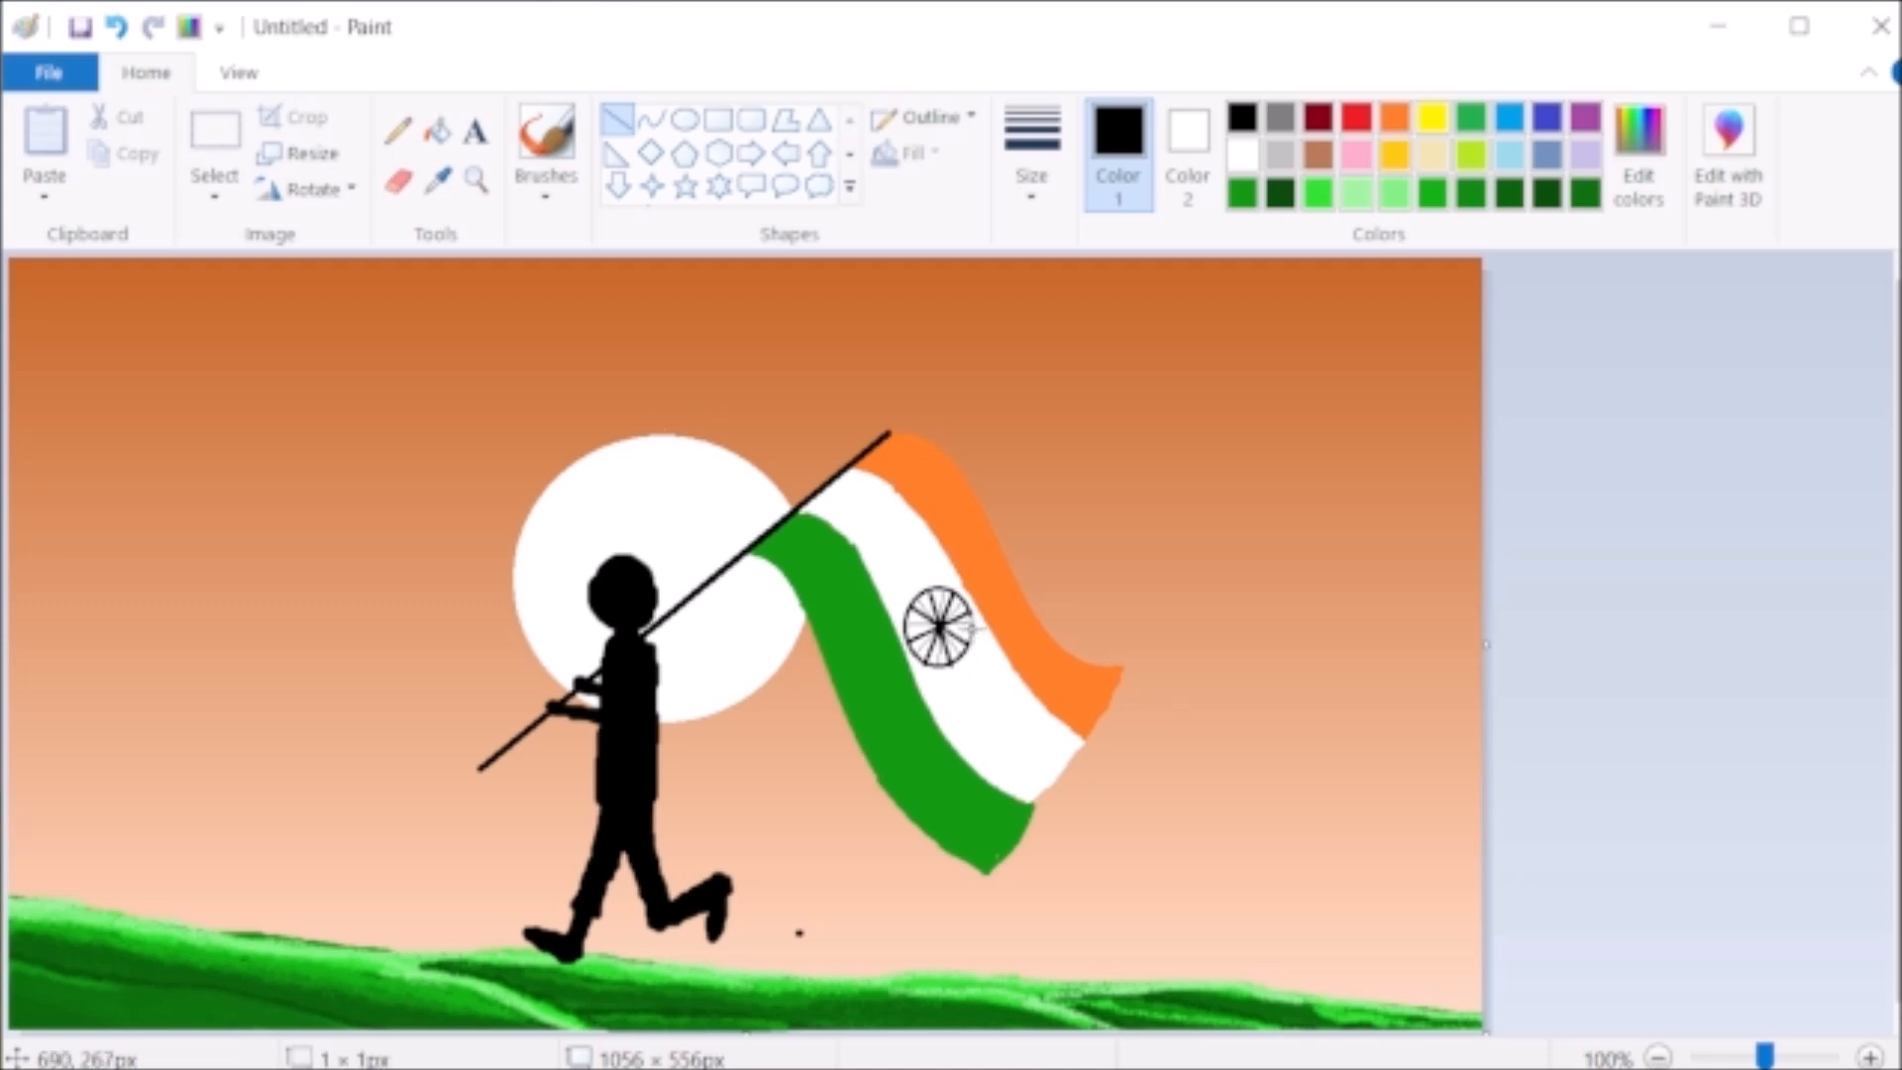
- Shade folds on the white stripe above and below the wheel with brush strokes in a custom light grey
{"action": "left_click", "coordinate": [545, 138]}
{"action": "left_click", "coordinate": [1031, 149]}
{"action": "left_click", "coordinate": [1070, 411]}
{"action": "left_click", "coordinate": [1280, 153]}
{"action": "left_click", "coordinate": [1638, 149]}
{"action": "left_click", "coordinate": [604, 795]}
{"action": "mouse_move", "coordinate": [969, 710]}
{"action": "left_mouse_down"}
{"action": "mouse_move", "coordinate": [1005, 695]}
{"action": "mouse_move", "coordinate": [959, 713]}
{"action": "left_mouse_up"}
{"action": "mouse_move", "coordinate": [890, 502]}
{"action": "left_mouse_down"}
{"action": "mouse_move", "coordinate": [860, 531]}
{"action": "mouse_move", "coordinate": [894, 508]}
{"action": "left_mouse_up"}
{"action": "left_click_drag", "start_coordinate": [960, 728], "coordinate": [1023, 694]}
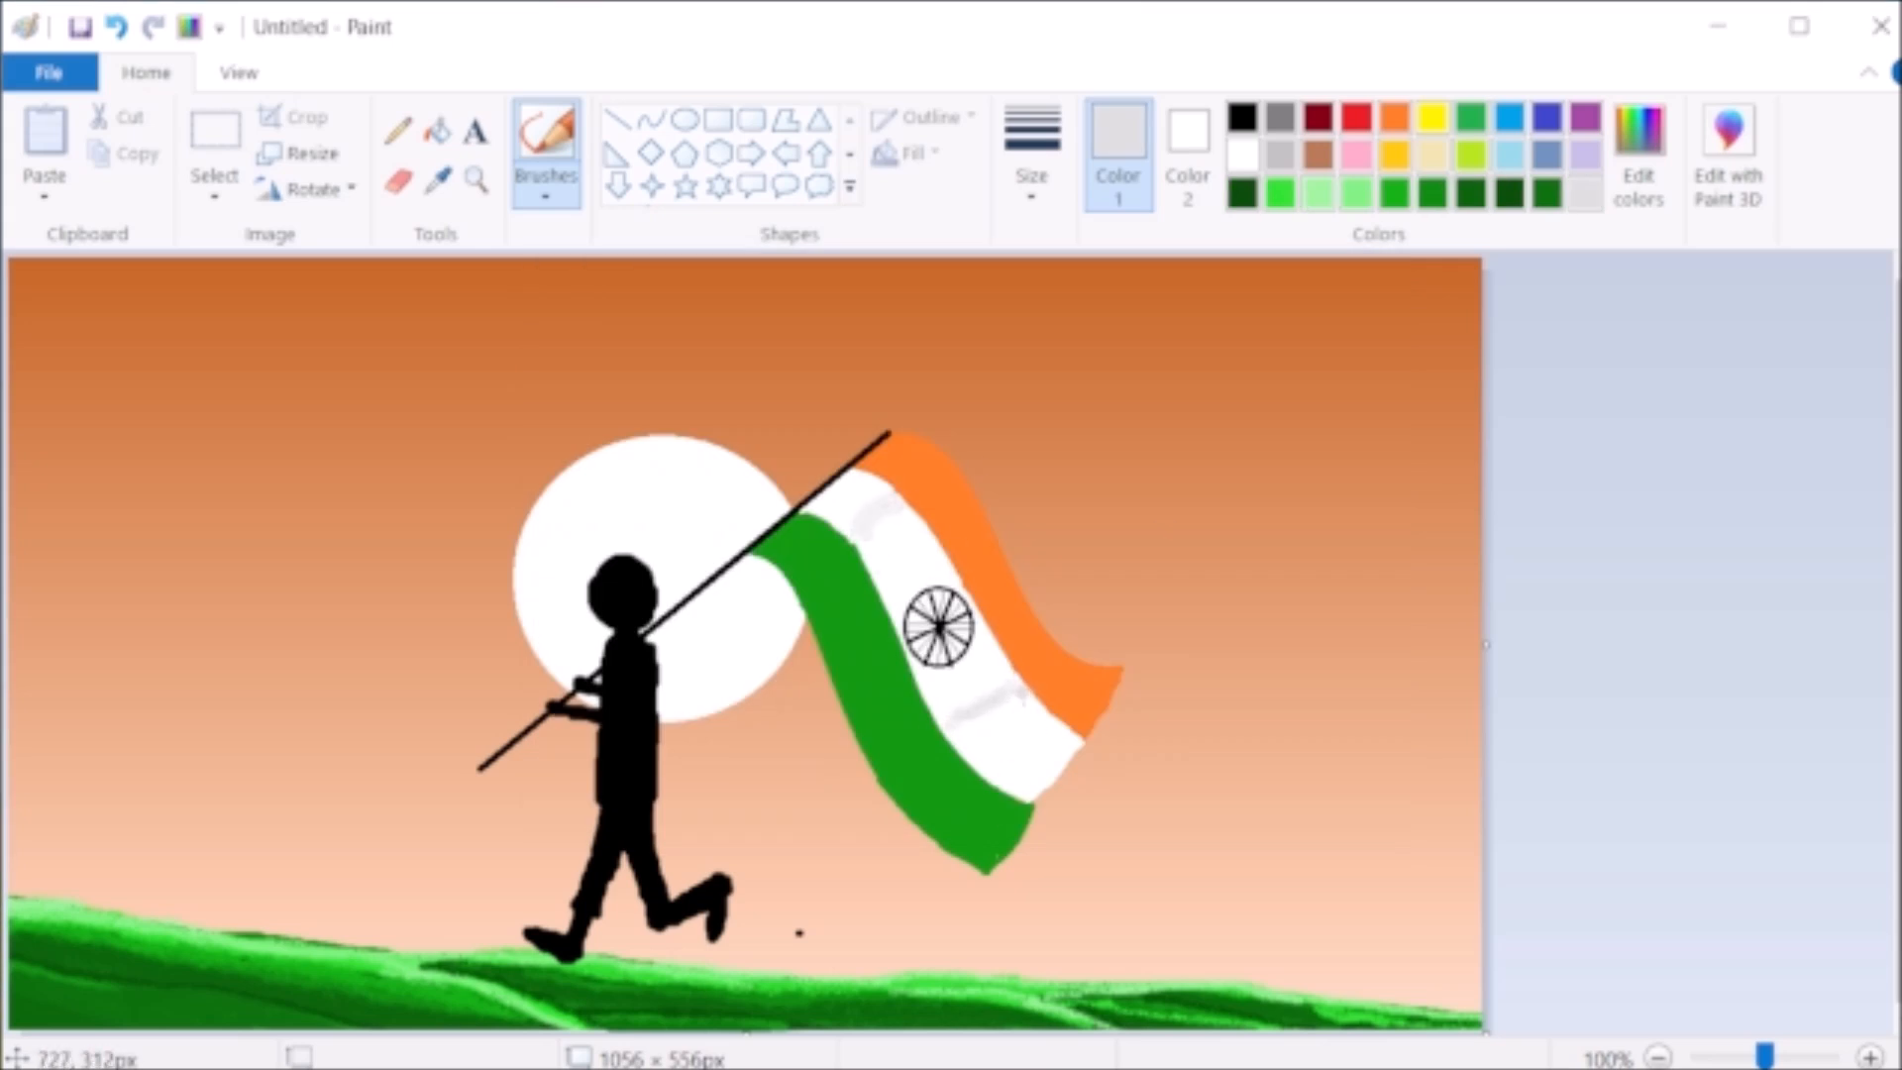
- Shade folds on the orange stripe with a custom deeper orange and on the green stripe with a darker green
{"action": "left_click", "coordinate": [1395, 117]}
{"action": "left_click", "coordinate": [1638, 149]}
{"action": "left_click", "coordinate": [1358, 477]}
{"action": "left_click", "coordinate": [618, 792]}
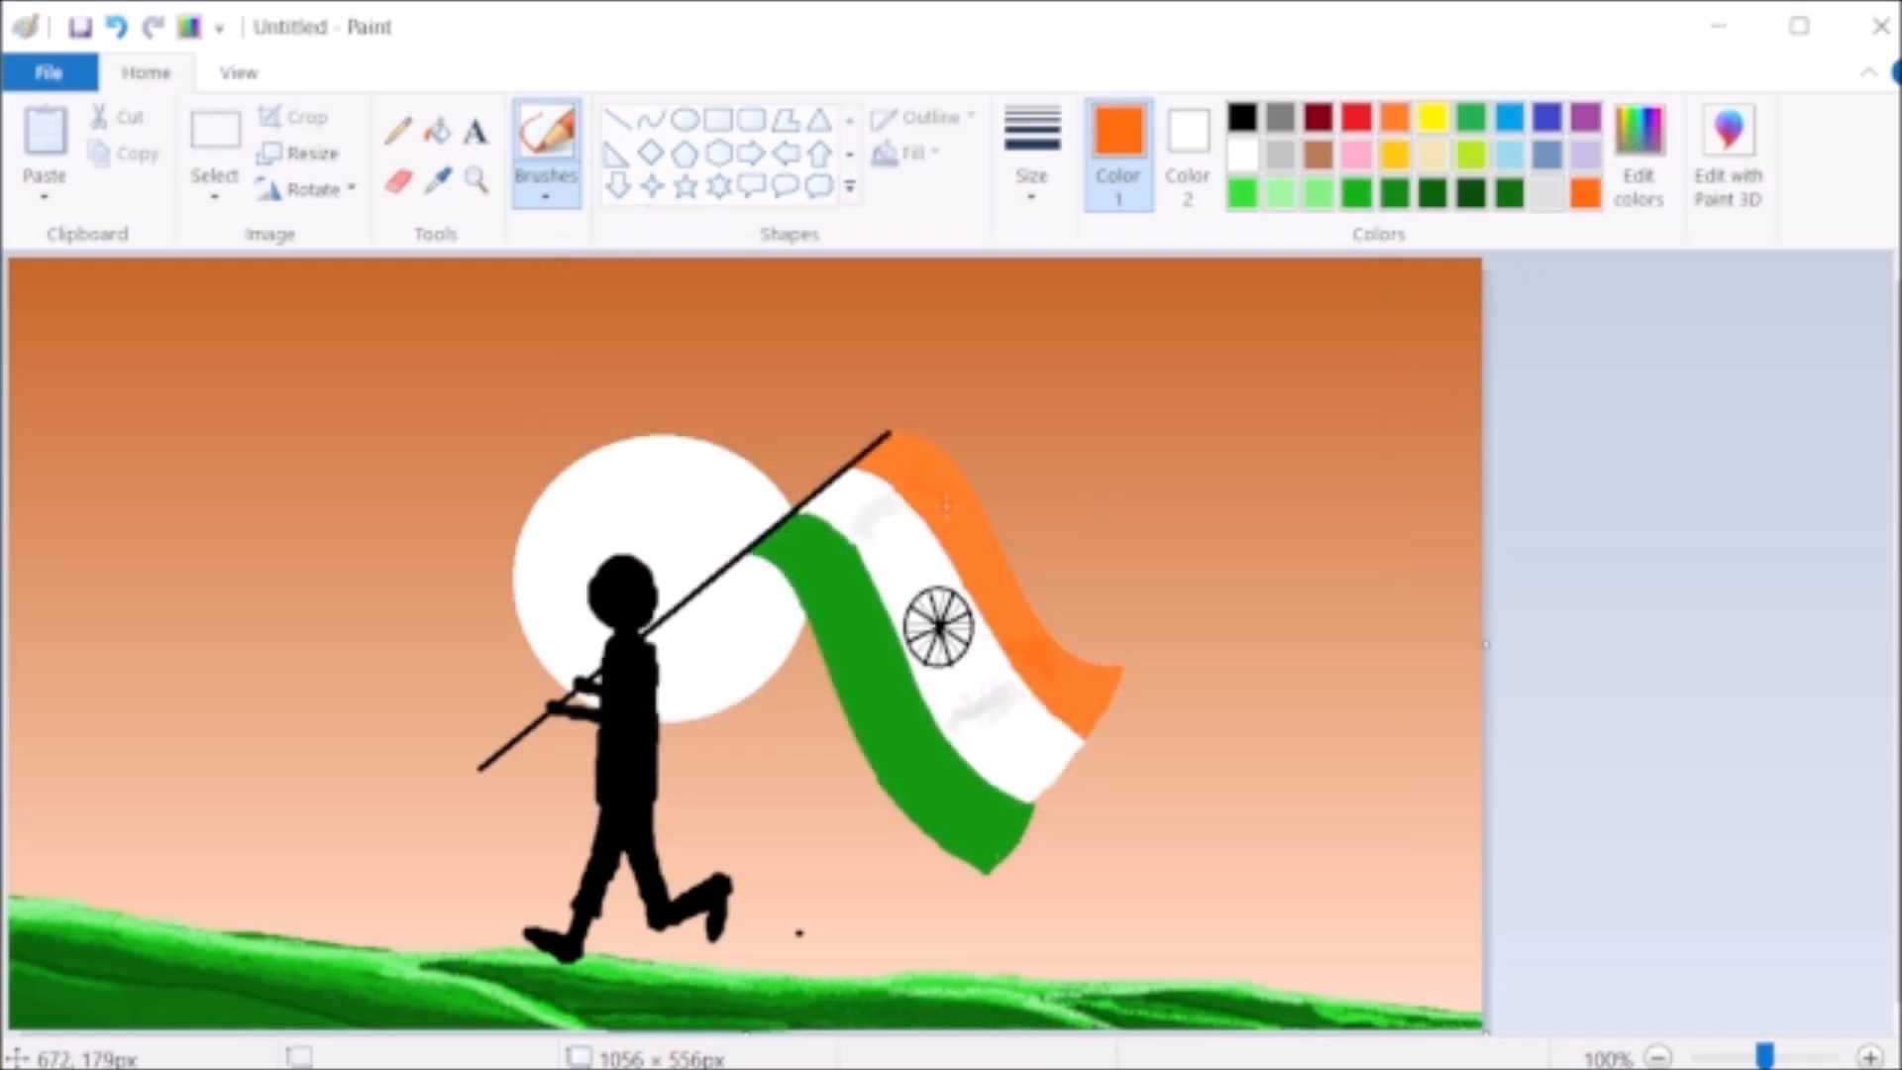
{"action": "left_click", "coordinate": [1395, 193]}
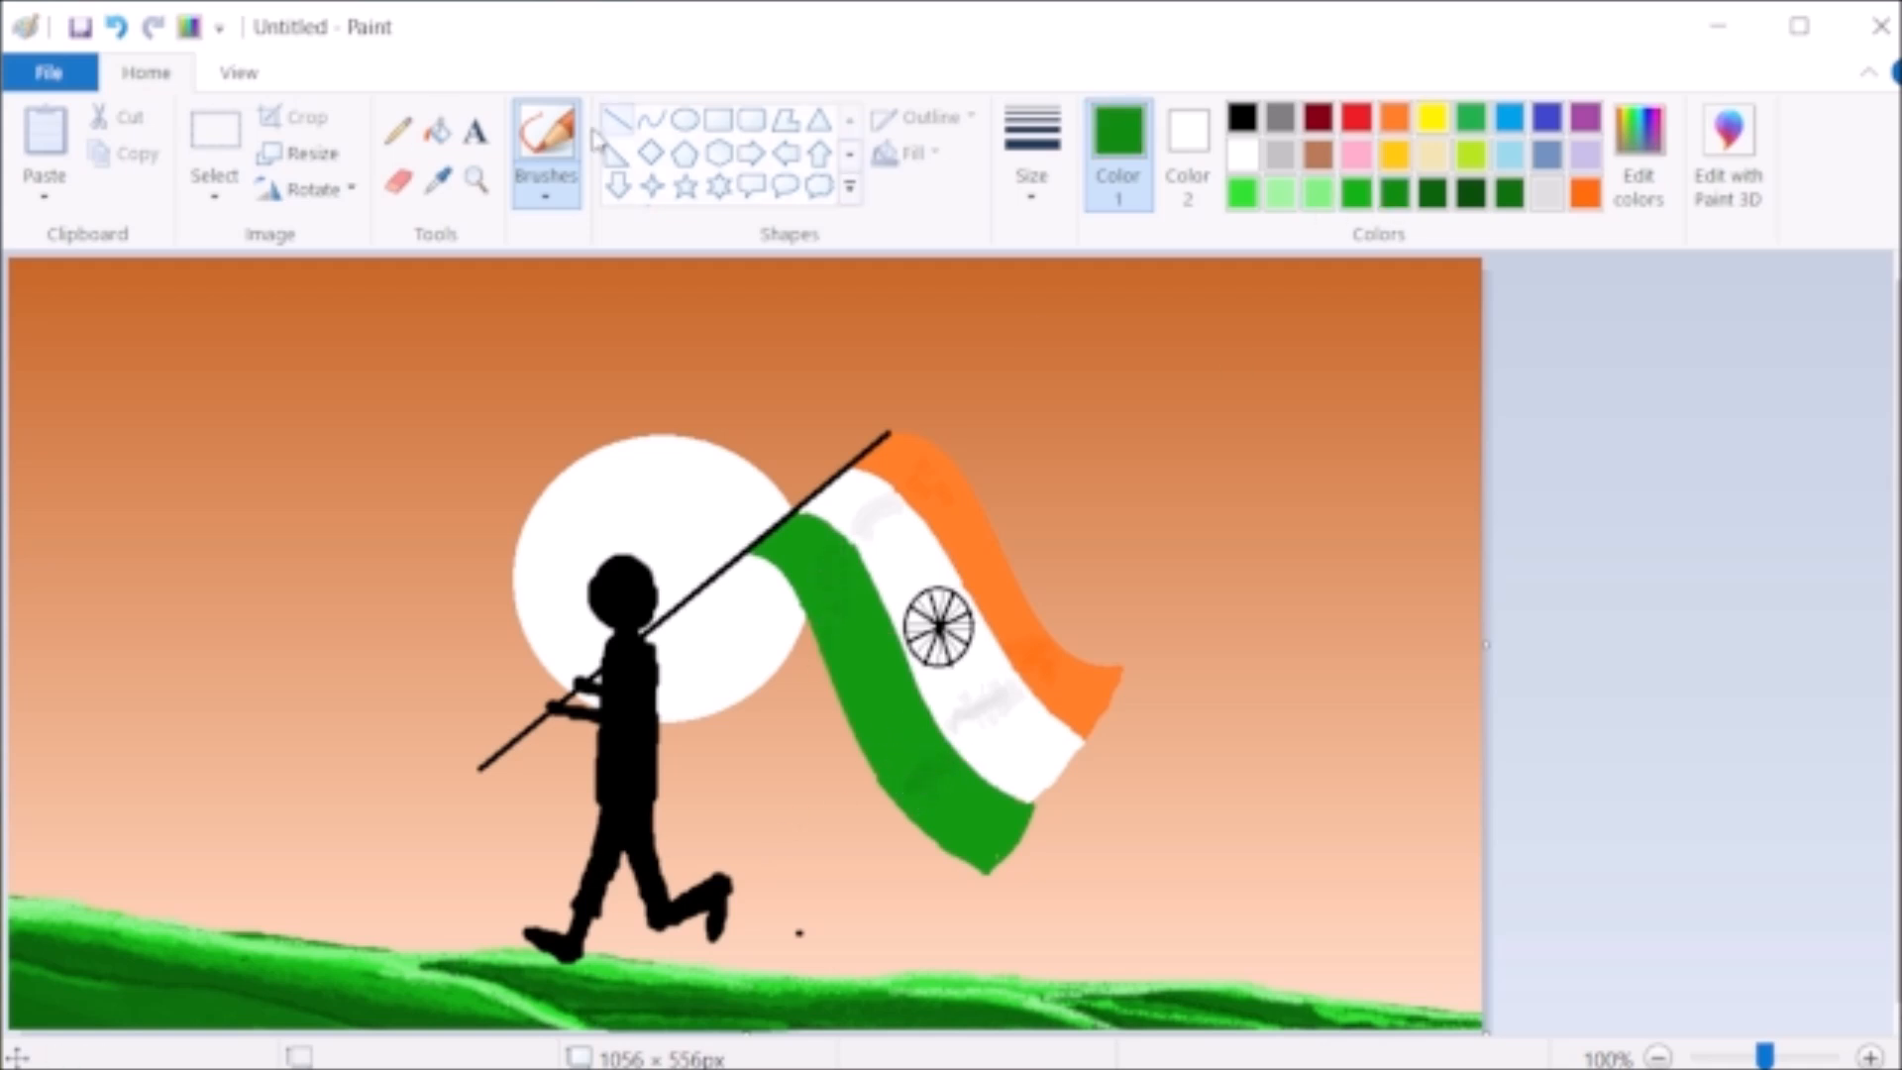
- Thicken the pole's upper end in black and paint a peaked cap on the figure's head
{"action": "left_click", "coordinate": [1242, 117]}
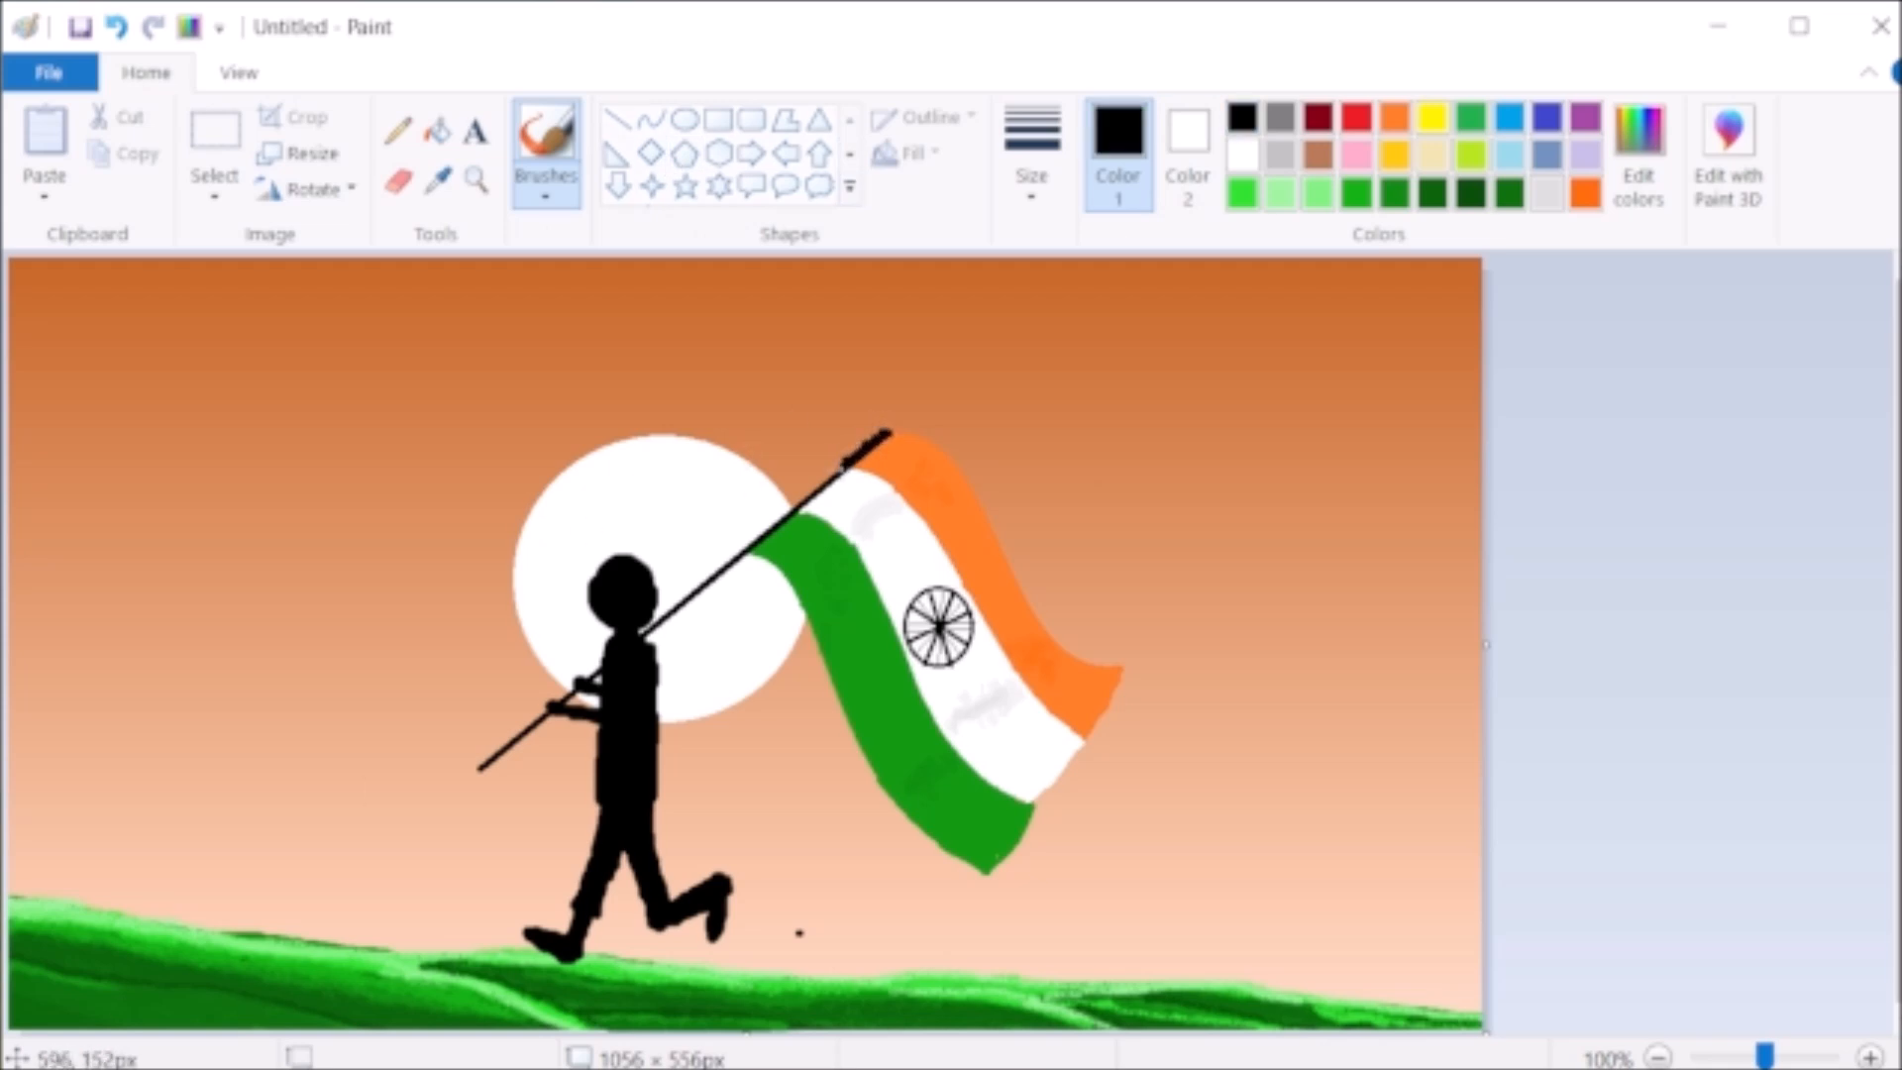
{"action": "left_click", "coordinate": [549, 190]}
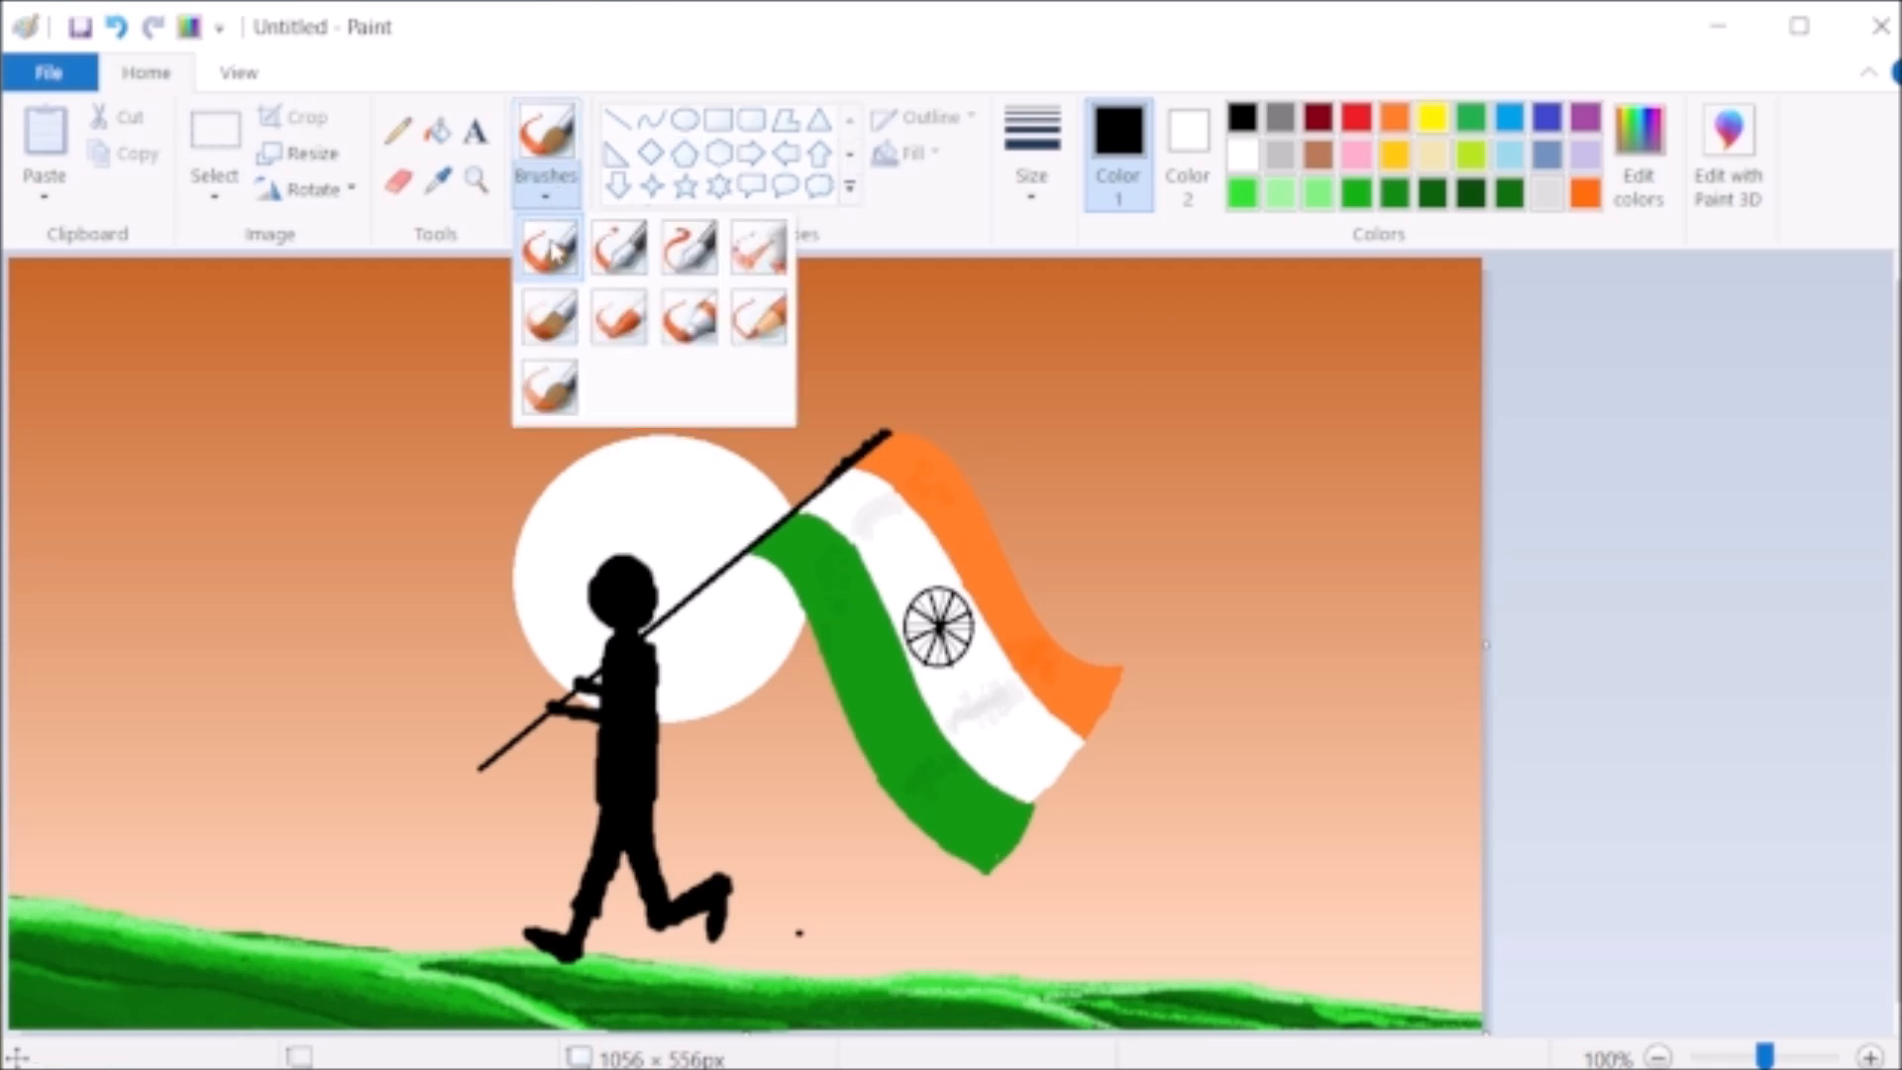
{"action": "left_click", "coordinate": [1037, 199]}
{"action": "left_click", "coordinate": [1100, 319]}
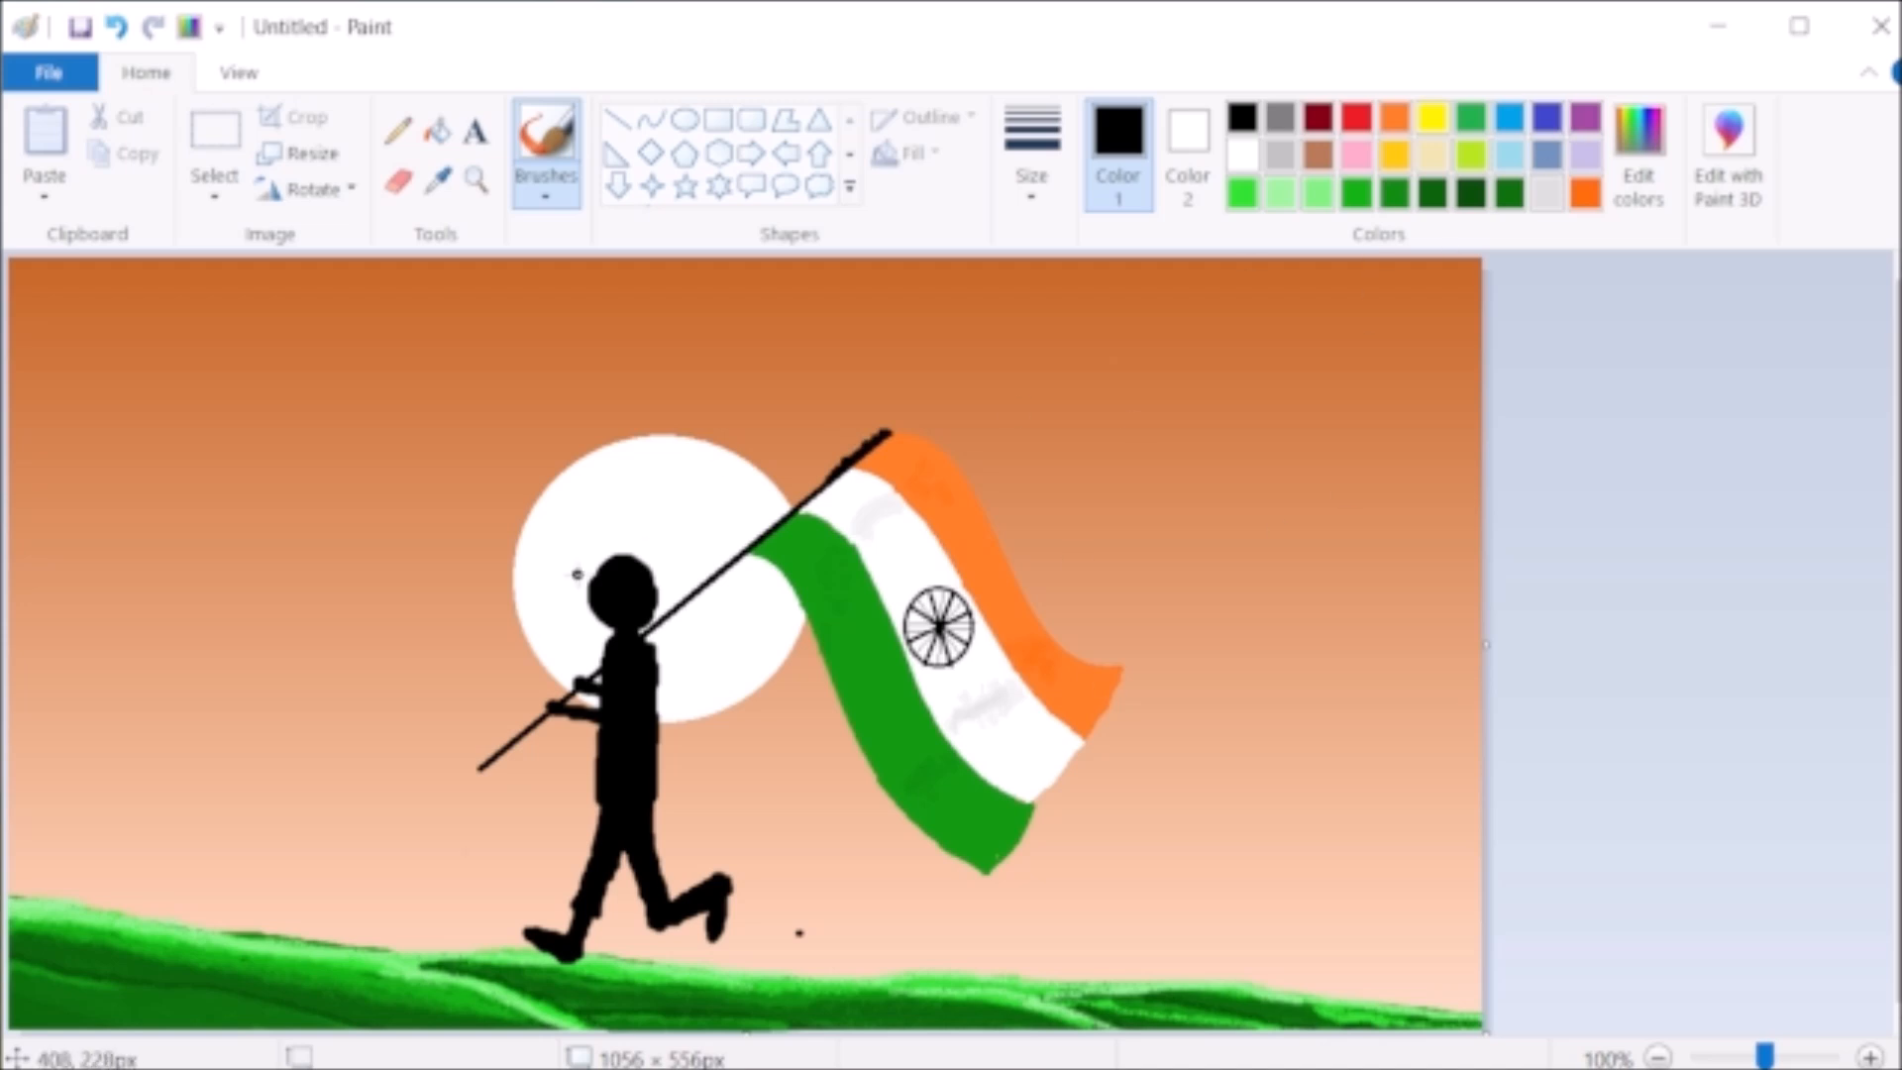
{"action": "mouse_move", "coordinate": [606, 560]}
{"action": "left_mouse_down"}
{"action": "mouse_move", "coordinate": [573, 586]}
{"action": "mouse_move", "coordinate": [622, 555]}
{"action": "mouse_move", "coordinate": [649, 574]}
{"action": "mouse_move", "coordinate": [563, 595]}
{"action": "left_mouse_up"}
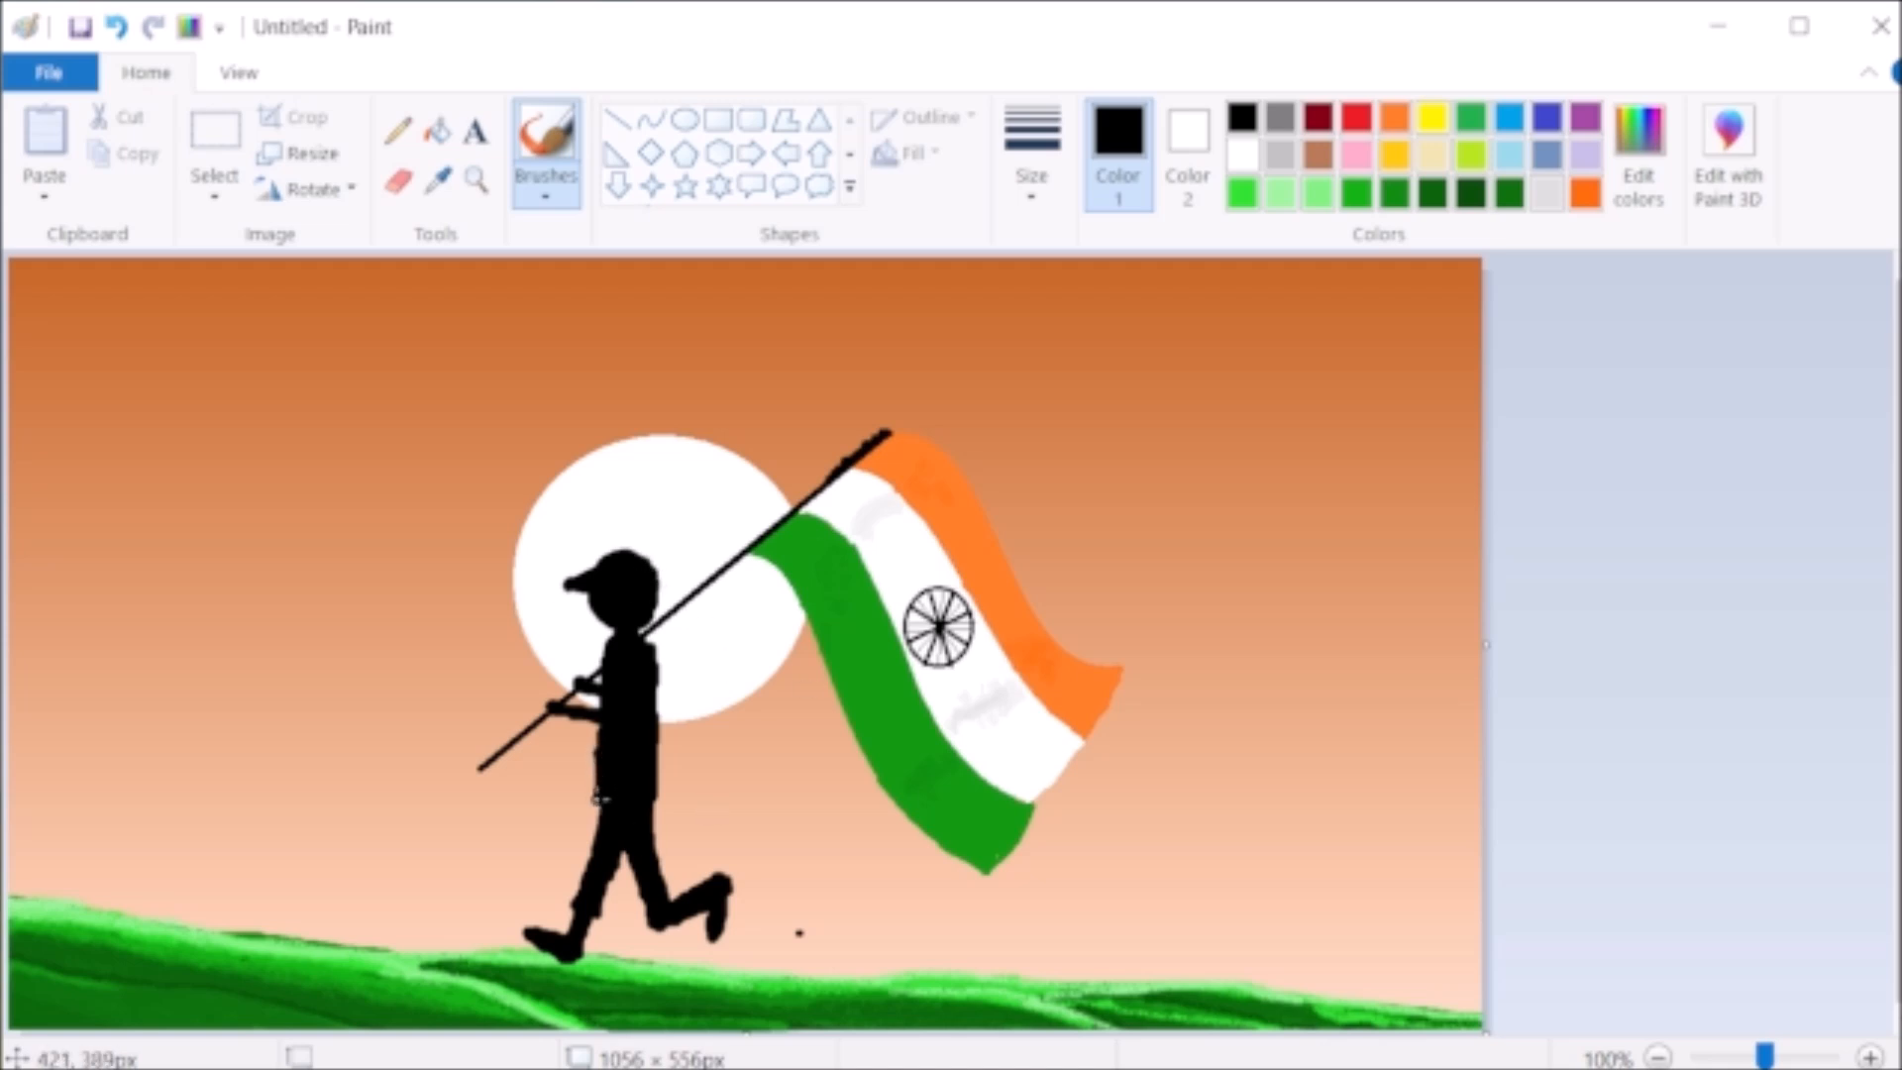
- Scatter small clusters of white pencil dots across the sky around the figure and flag
{"action": "left_click", "coordinate": [397, 129]}
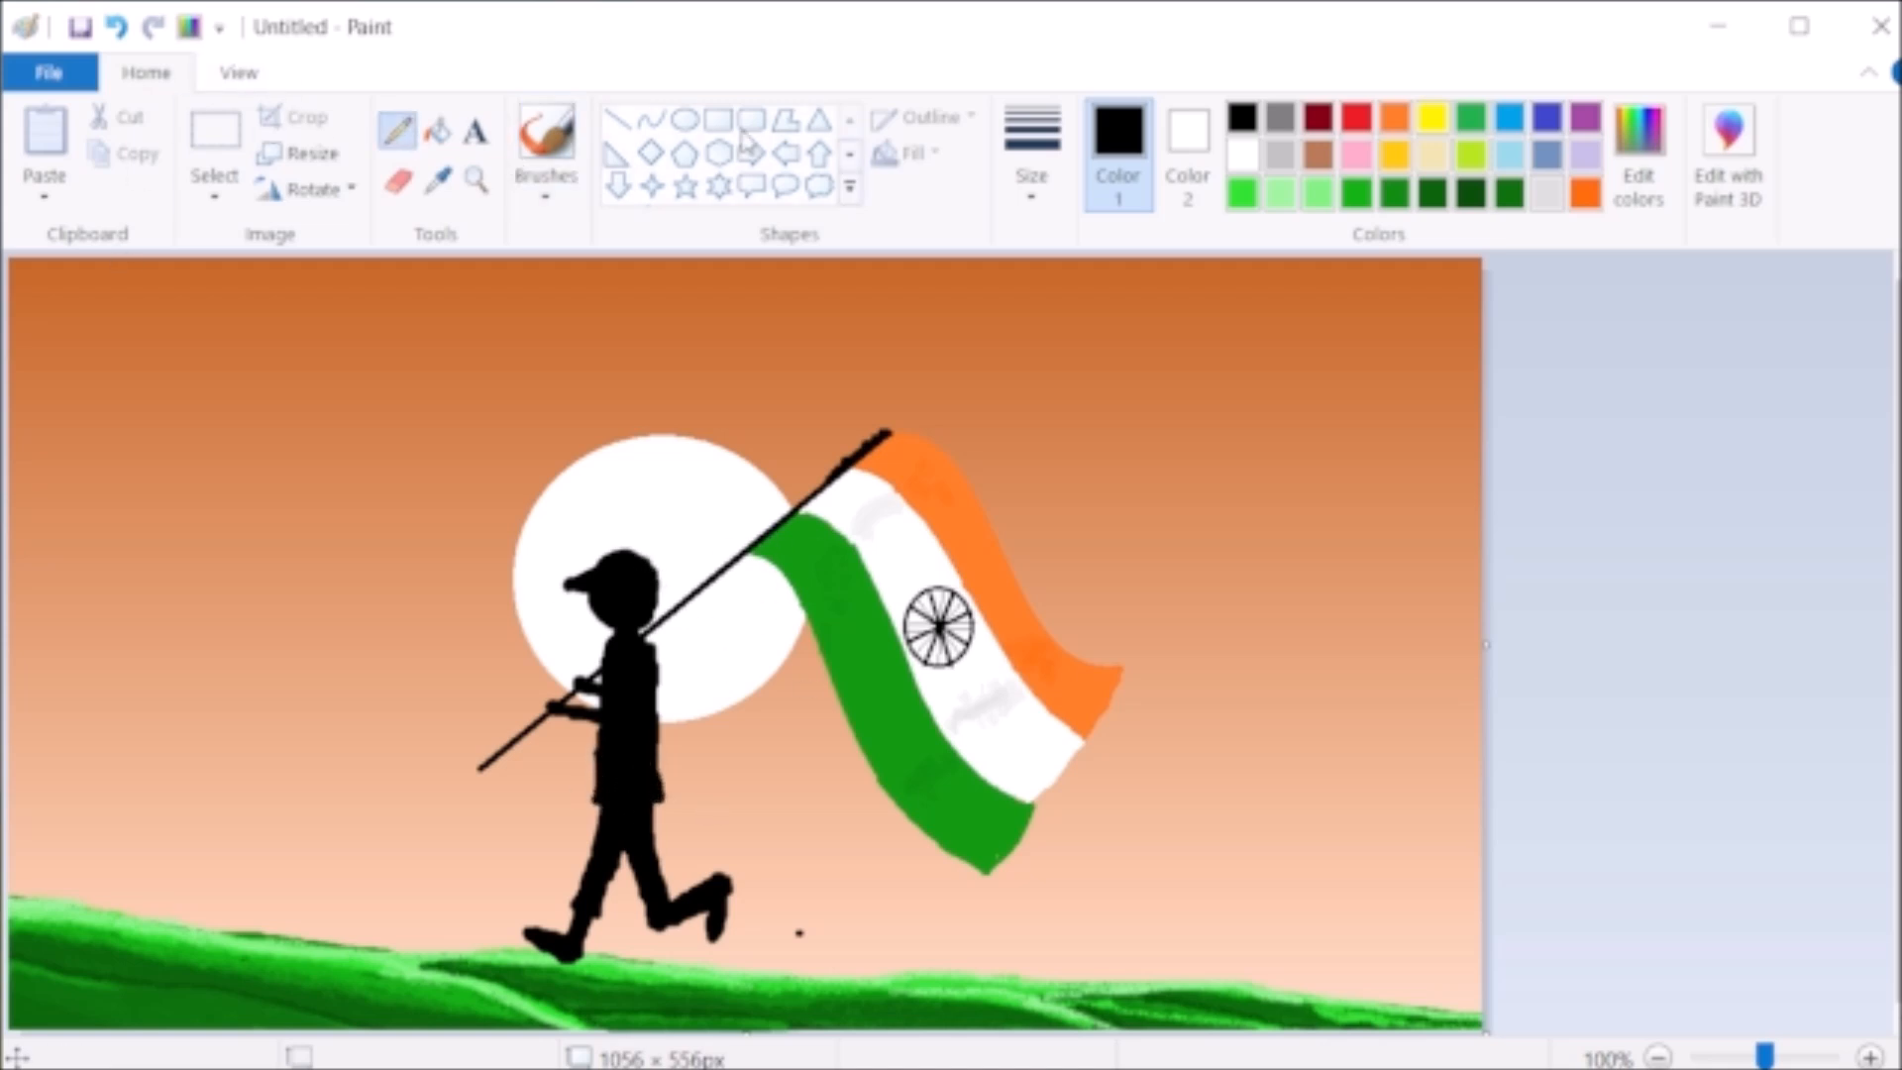
{"action": "left_click", "coordinate": [1243, 155]}
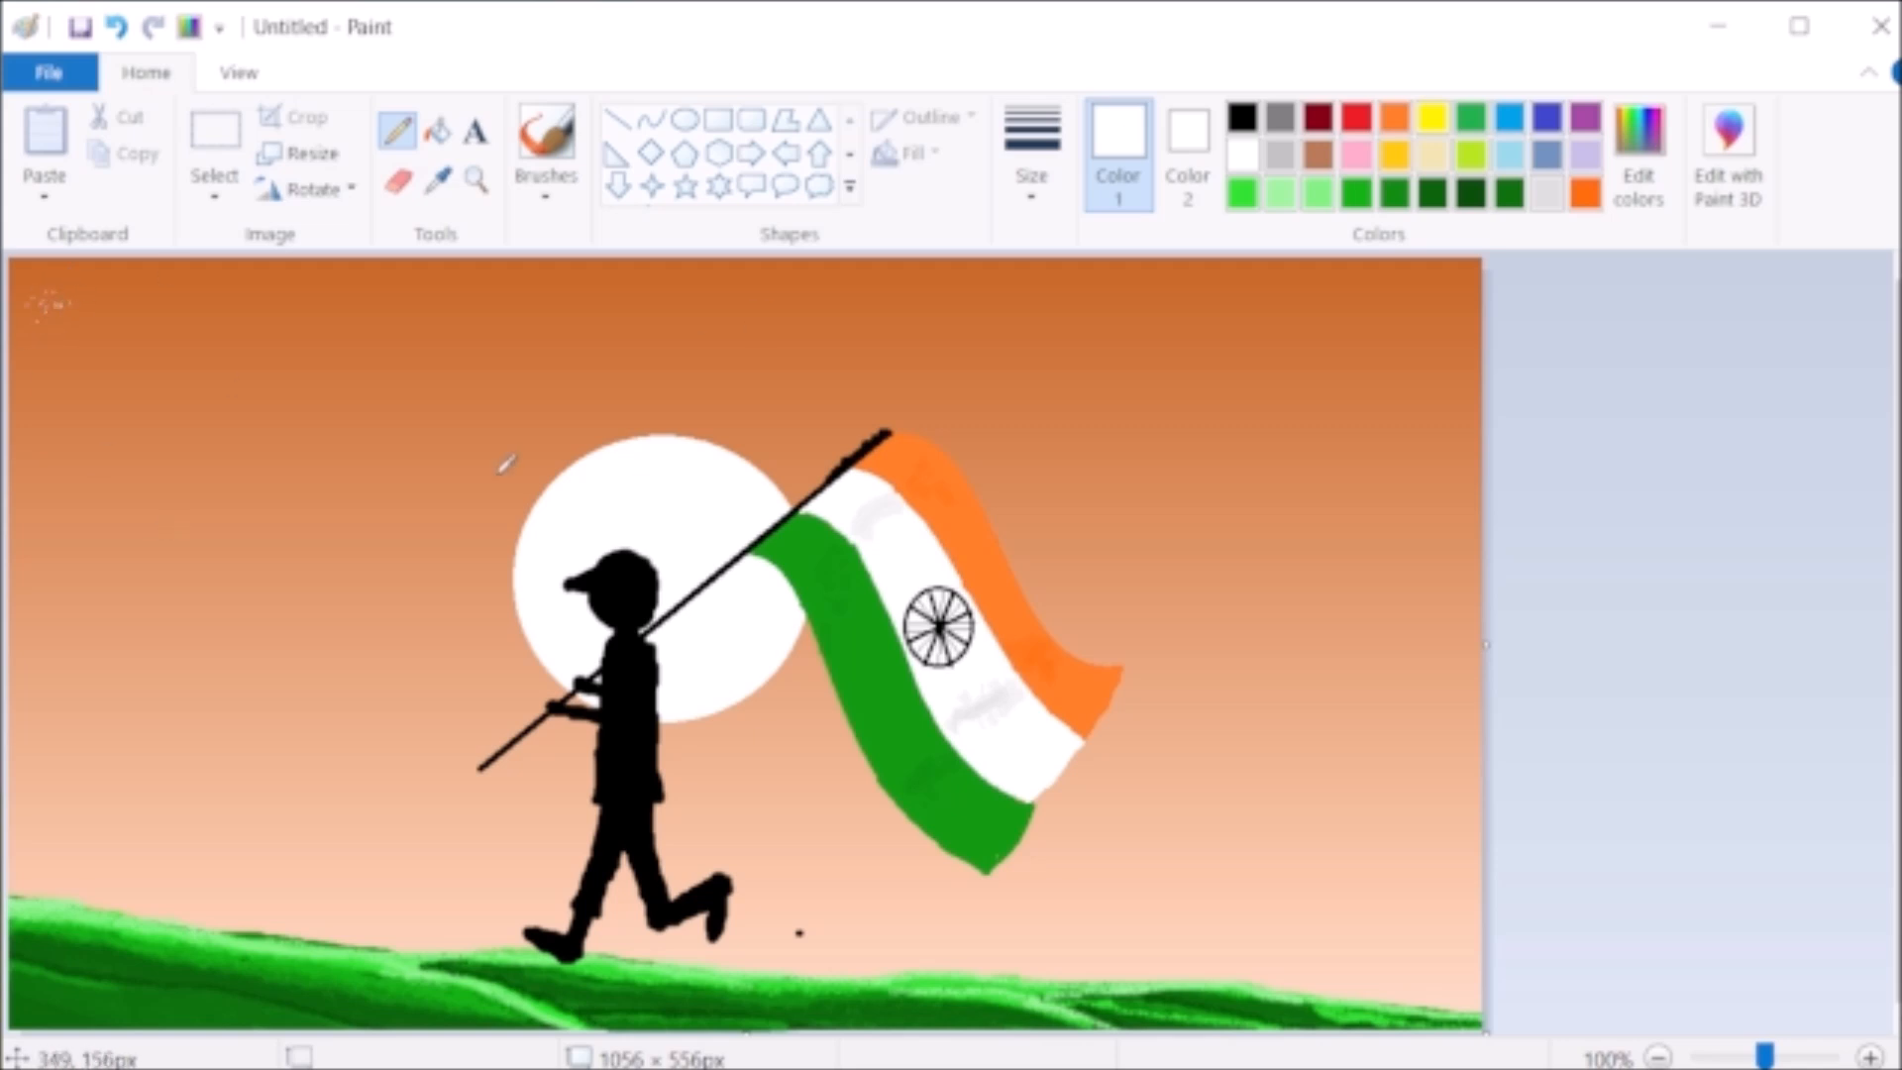
{"action": "left_click", "coordinate": [802, 305]}
{"action": "left_click", "coordinate": [129, 709]}
{"action": "left_click", "coordinate": [162, 715]}
{"action": "left_click", "coordinate": [130, 696]}
{"action": "left_click", "coordinate": [153, 722]}
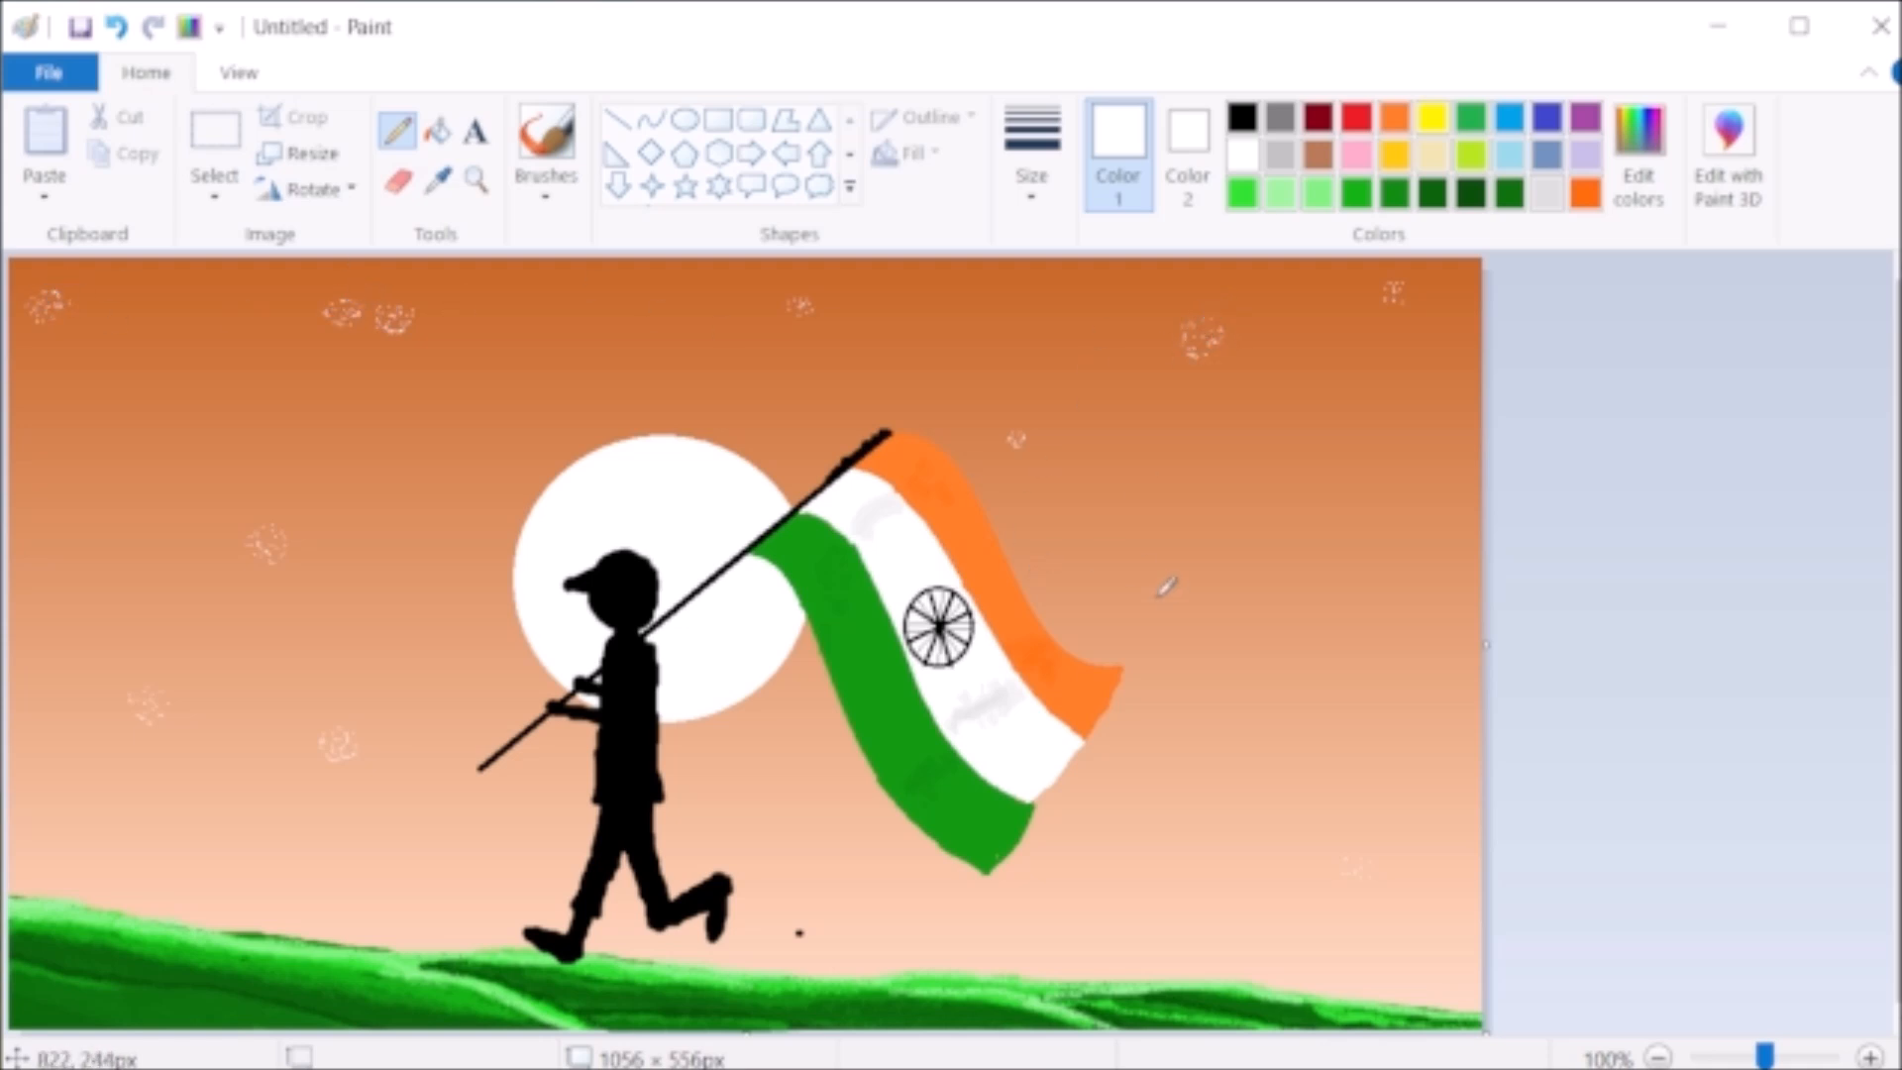
- Draw four small black flying birds in the sky to the upper left of the sun
{"action": "left_click", "coordinate": [1242, 117]}
{"action": "left_click_drag", "start_coordinate": [395, 492], "coordinate": [426, 492]}
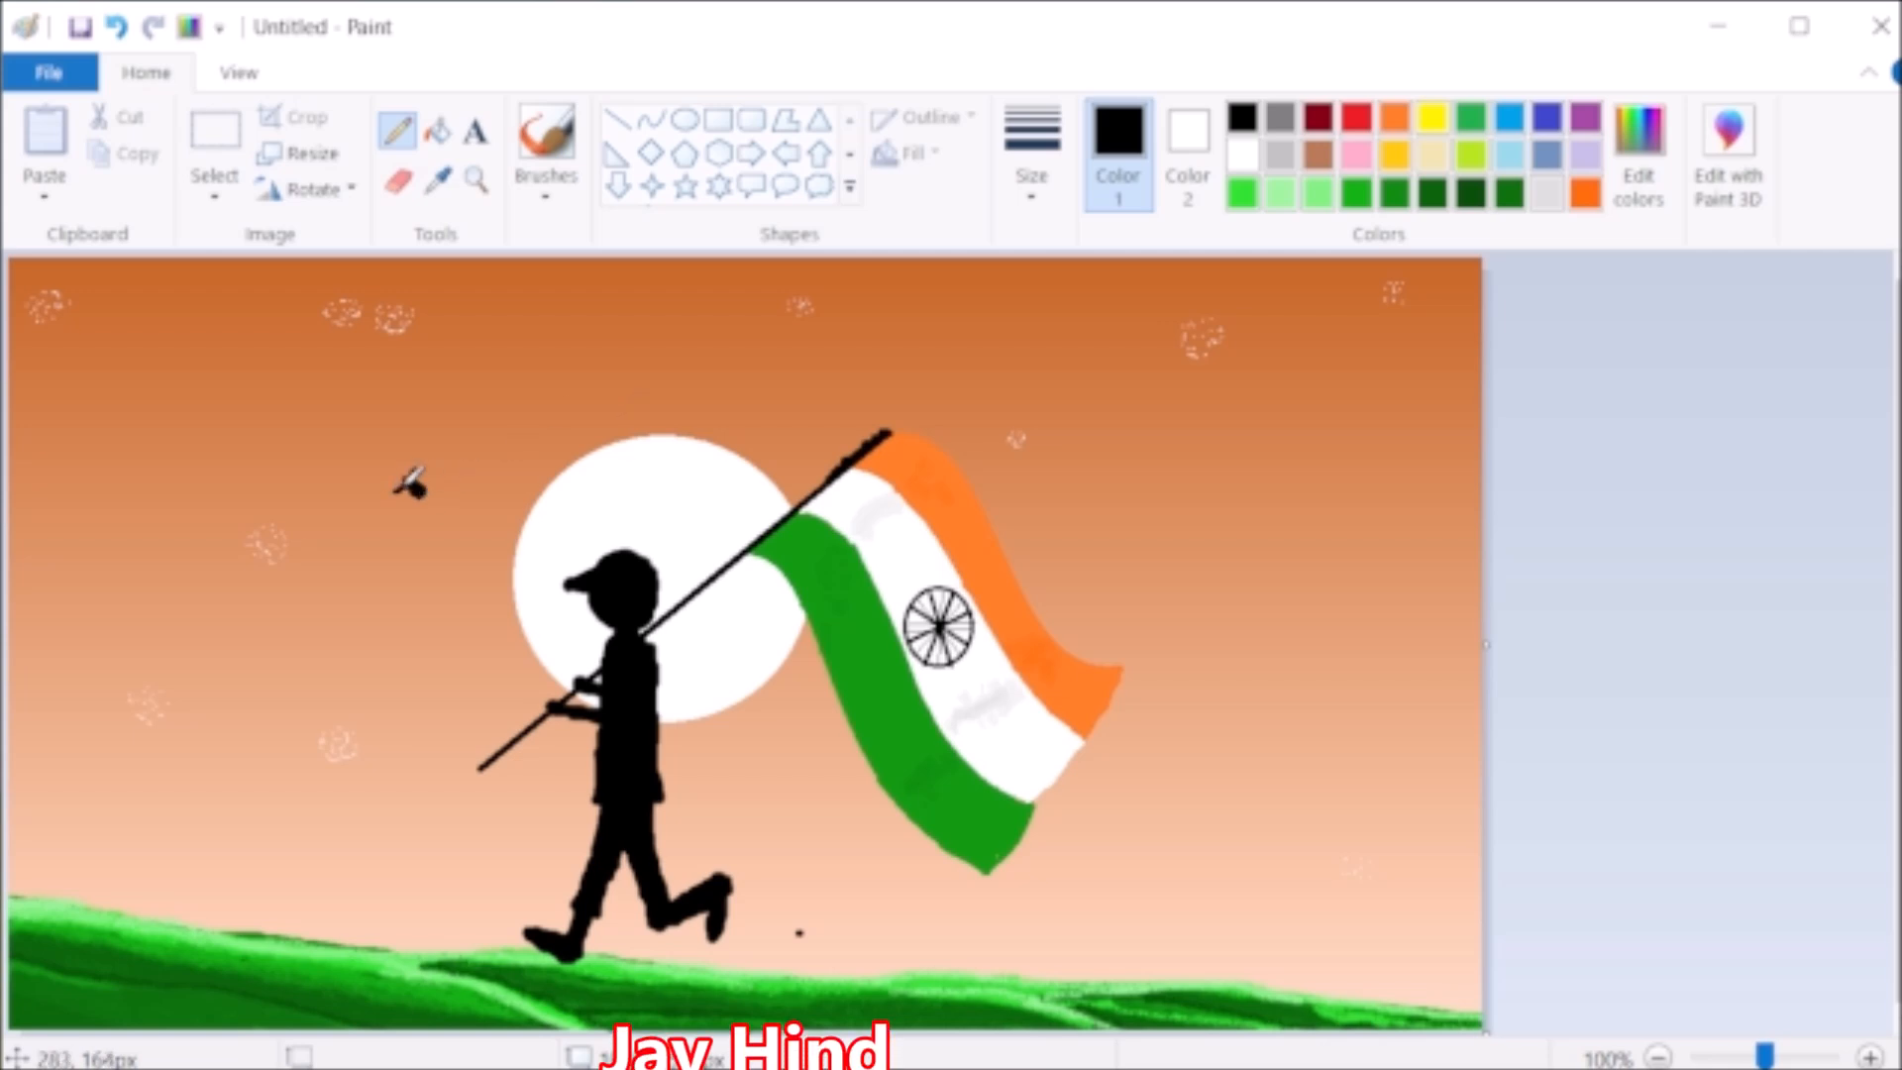
{"action": "left_click_drag", "start_coordinate": [440, 397], "coordinate": [427, 411]}
{"action": "left_click_drag", "start_coordinate": [449, 394], "coordinate": [467, 392]}
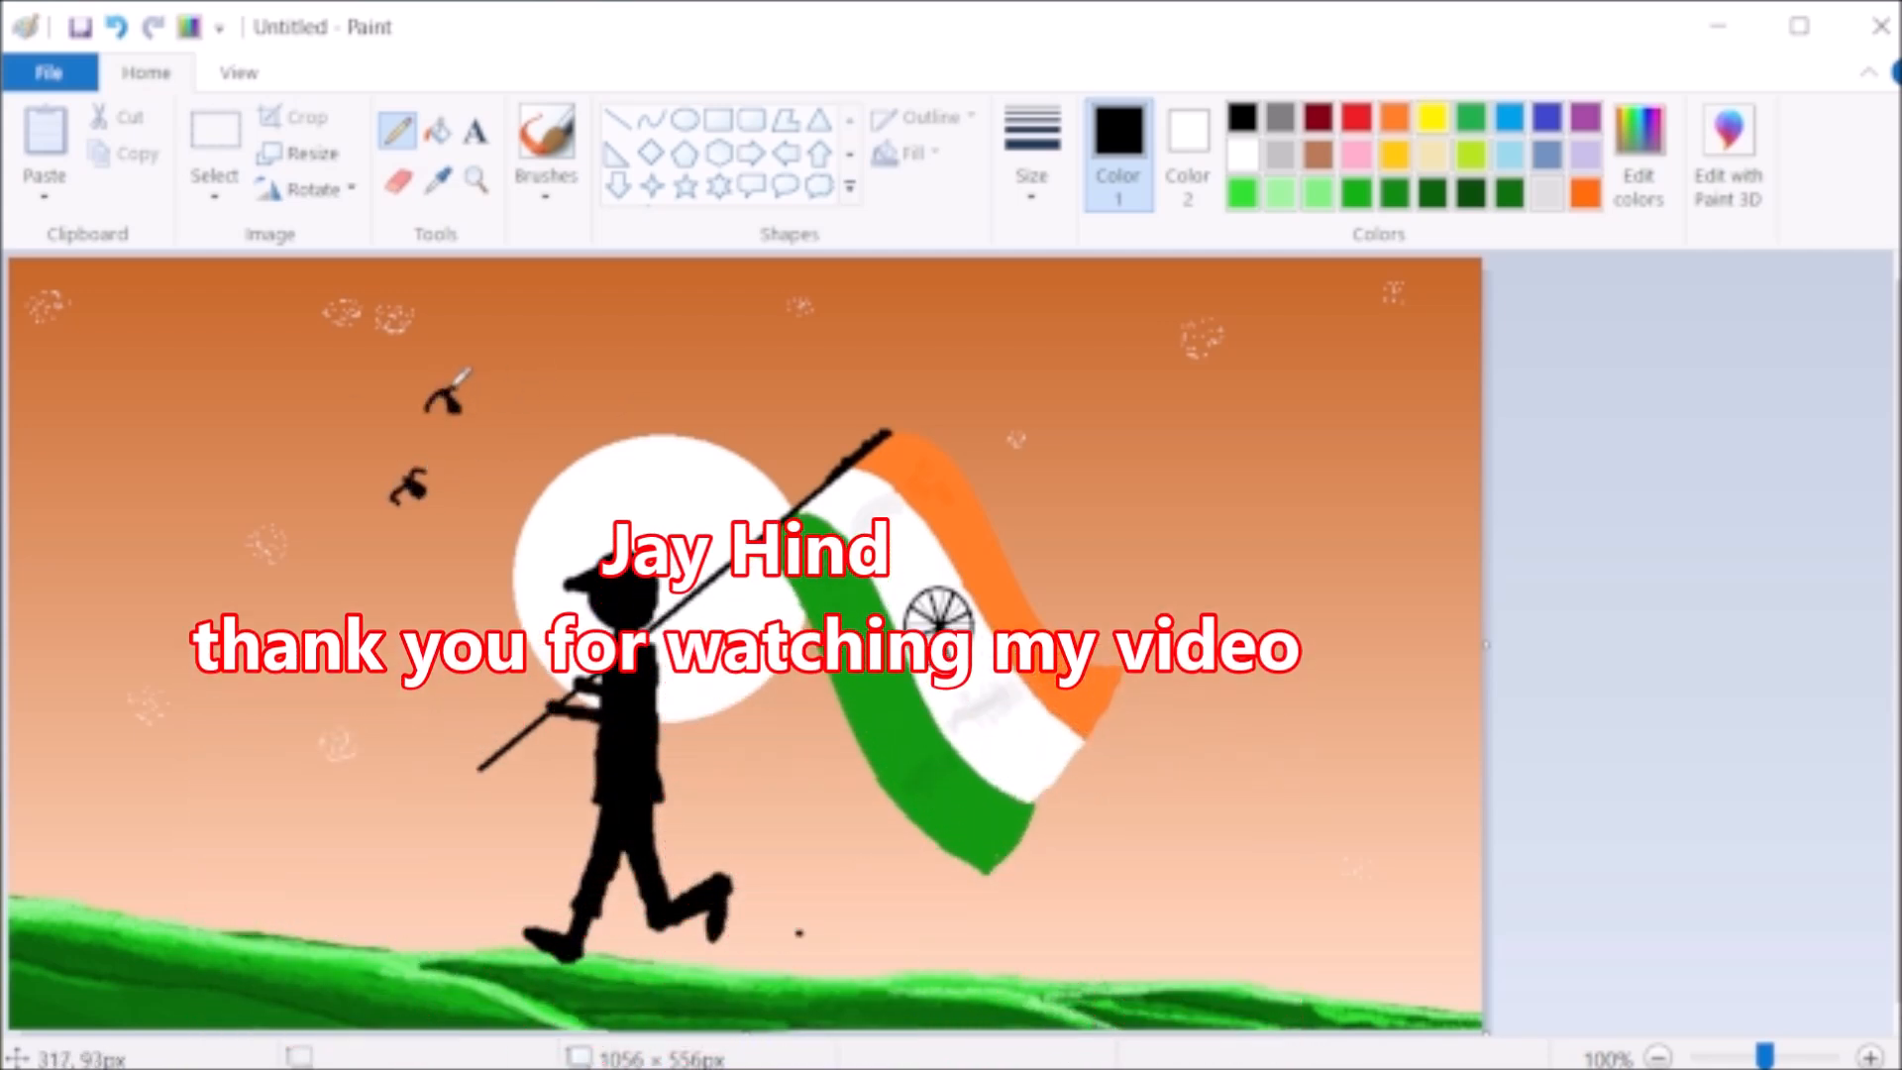
{"action": "mouse_move", "coordinate": [341, 417]}
{"action": "left_mouse_down"}
{"action": "mouse_move", "coordinate": [353, 408]}
{"action": "mouse_move", "coordinate": [332, 427]}
{"action": "left_mouse_up"}
{"action": "left_click_drag", "start_coordinate": [377, 361], "coordinate": [395, 369]}
{"action": "left_click_drag", "start_coordinate": [386, 364], "coordinate": [390, 357]}
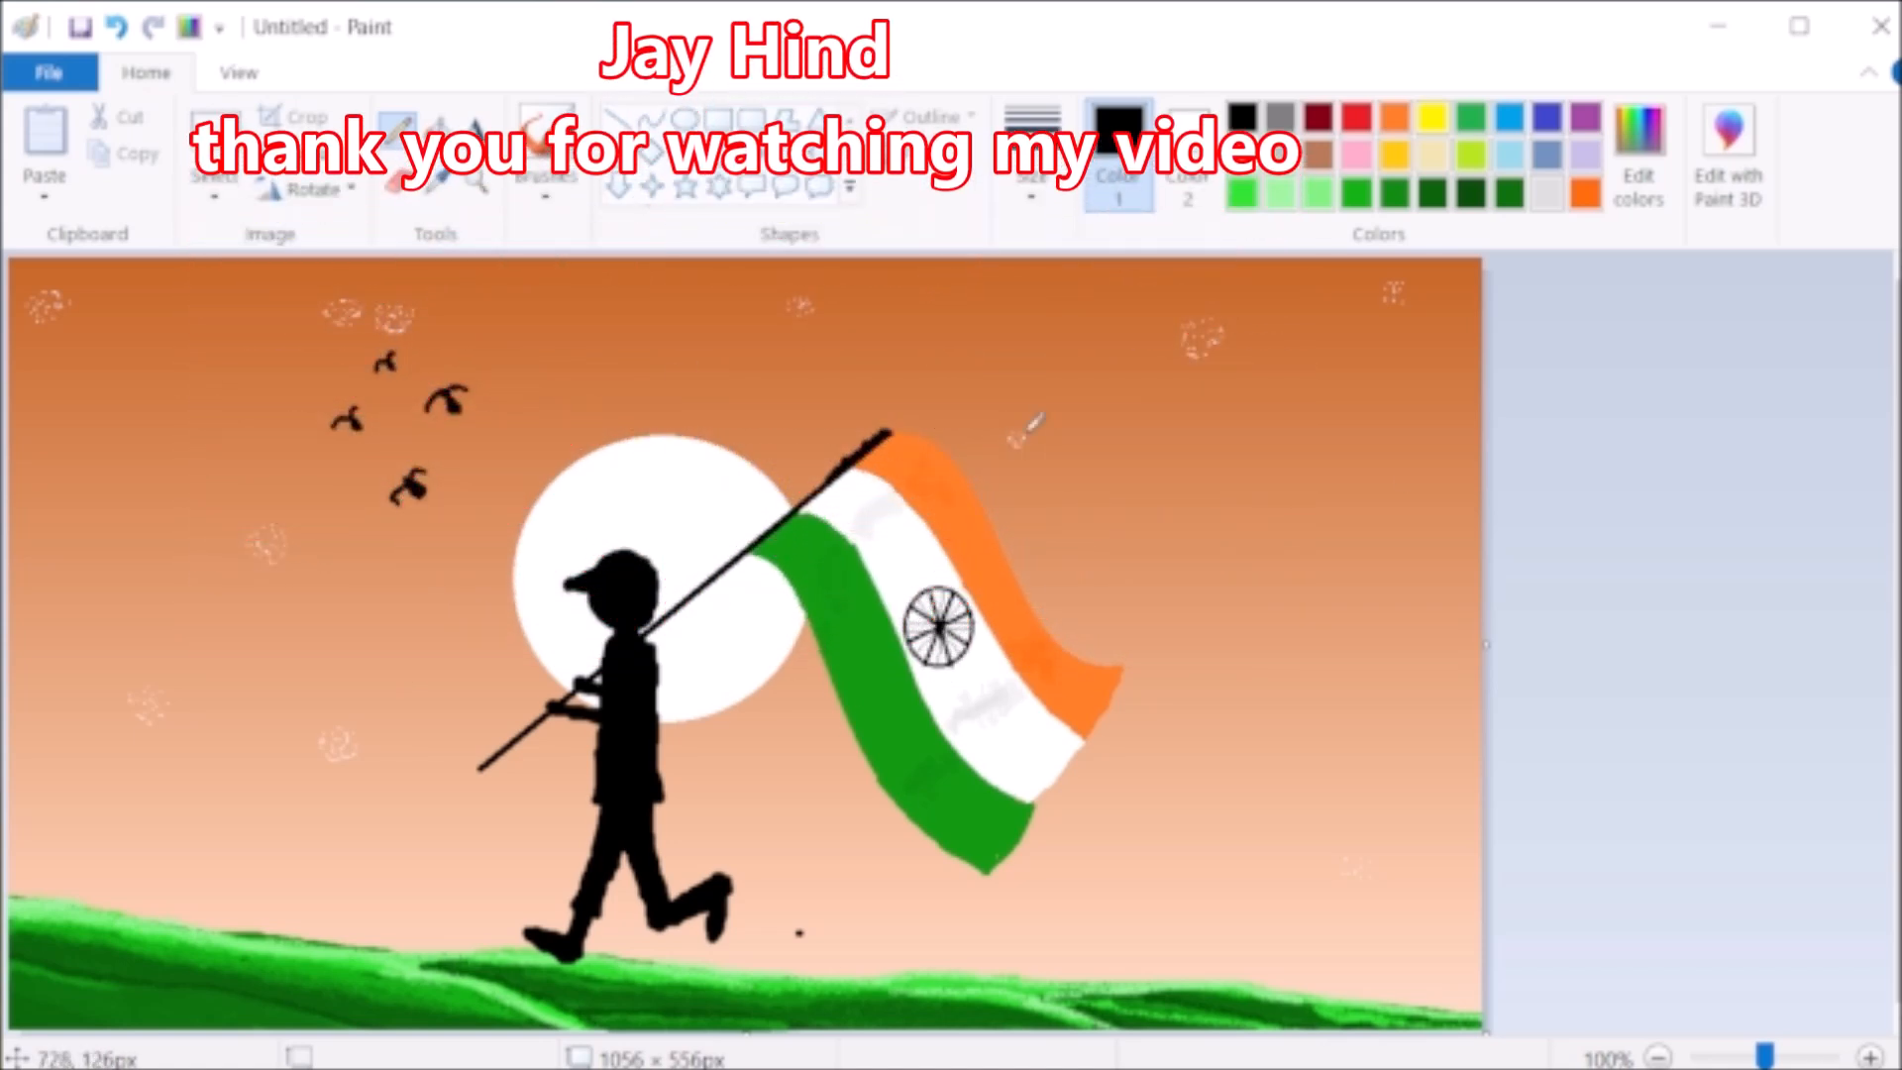